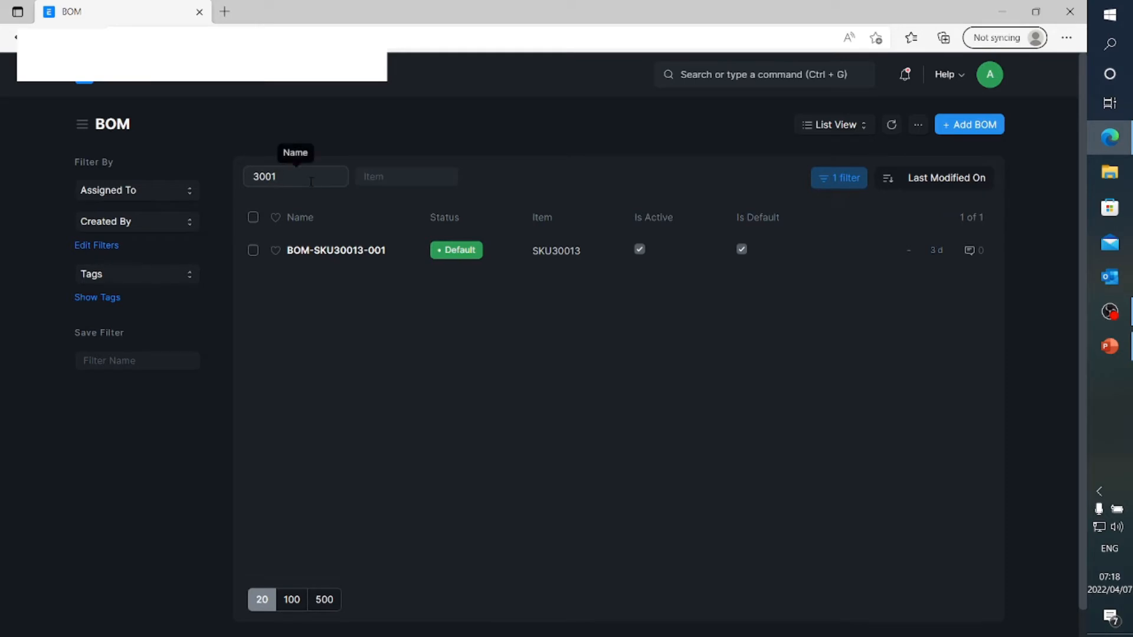
Filter the BOM list by the name 50001
type("2")
type("50")
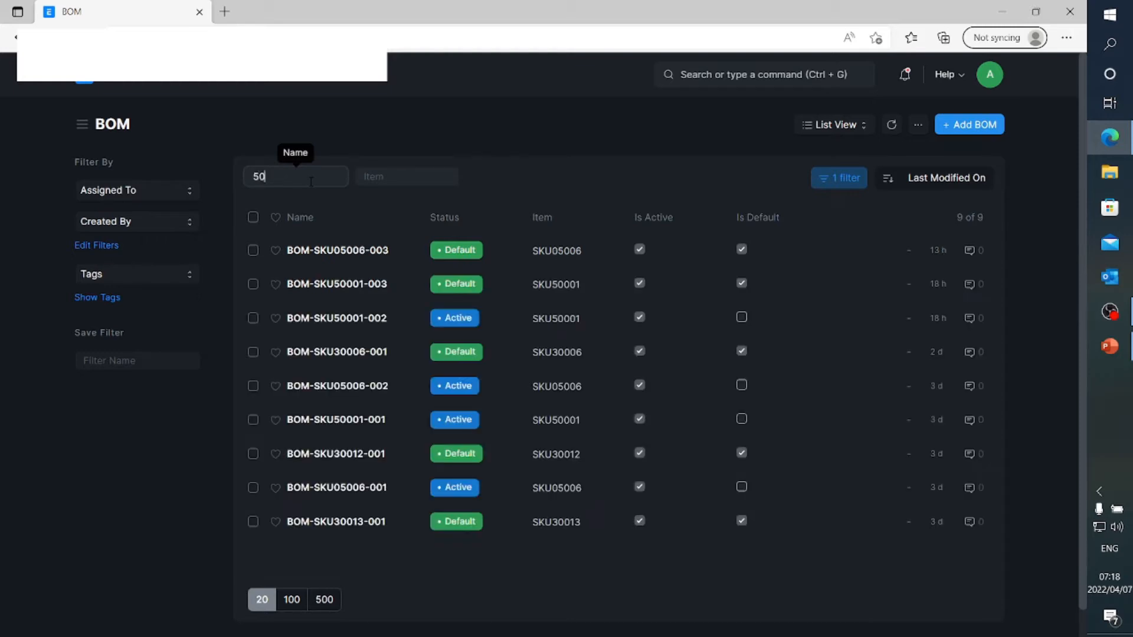
type("001")
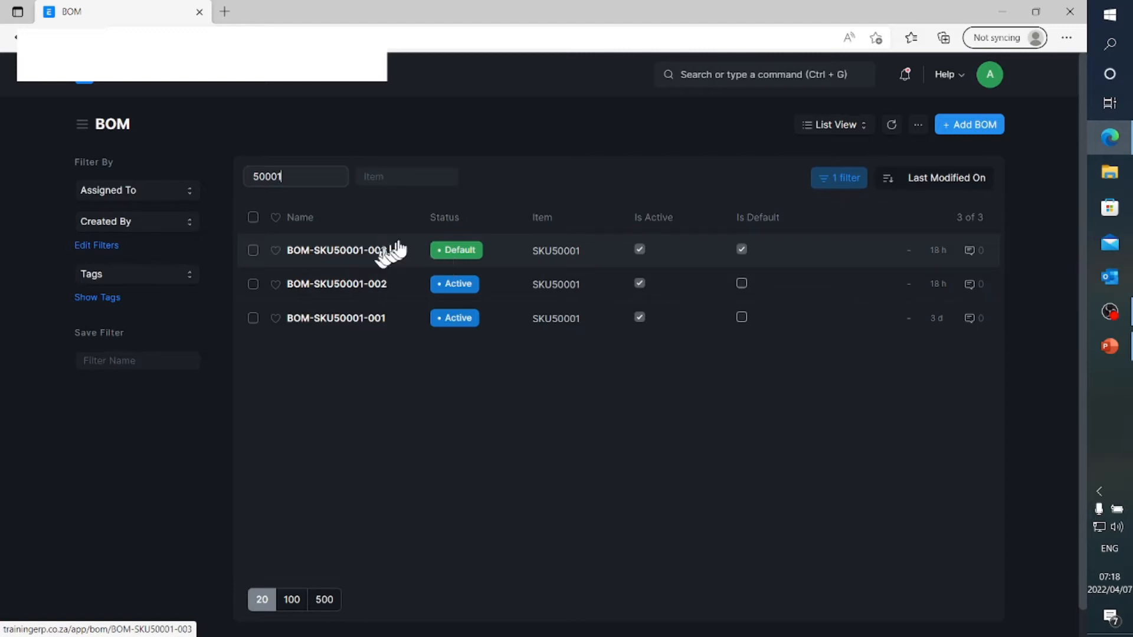
Clear the name filter and open BOM-SKU30013-001 to review its operations and material items
key("BackSpace")
key("BackSpace")
key("BackSpace")
key("BackSpace")
key("BackSpace")
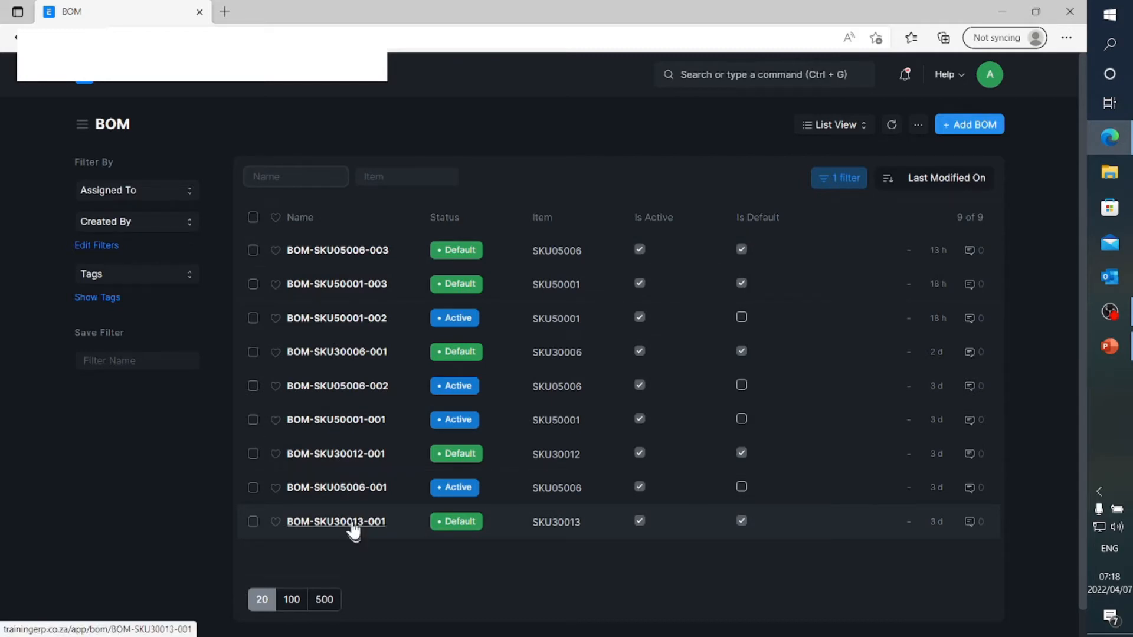
left_click(353, 522)
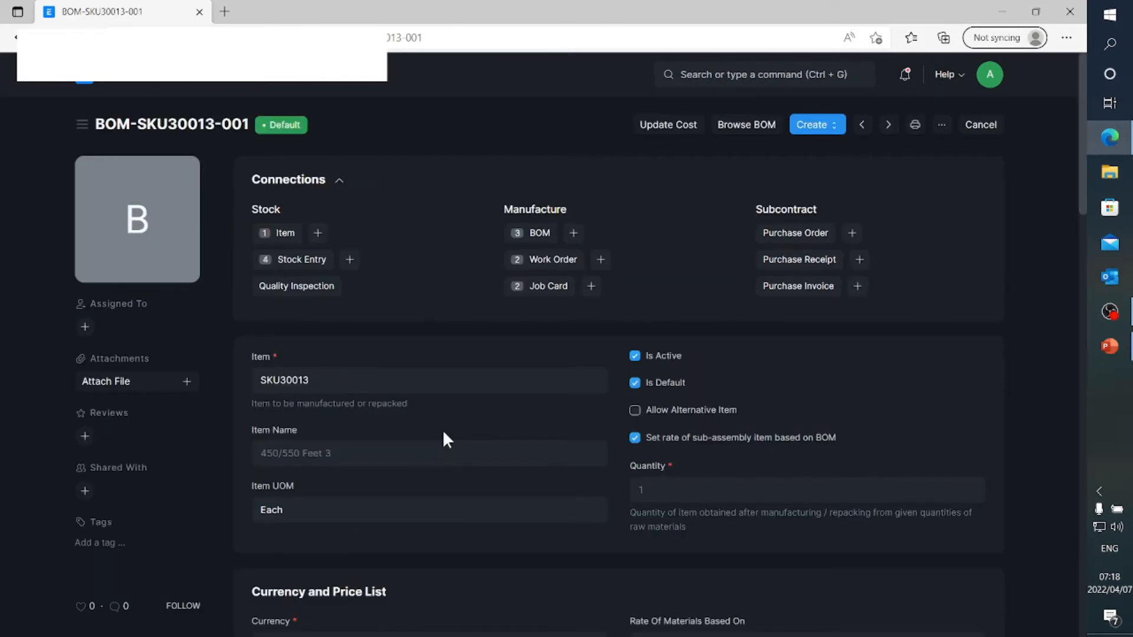
scroll(443, 429, "down", 3)
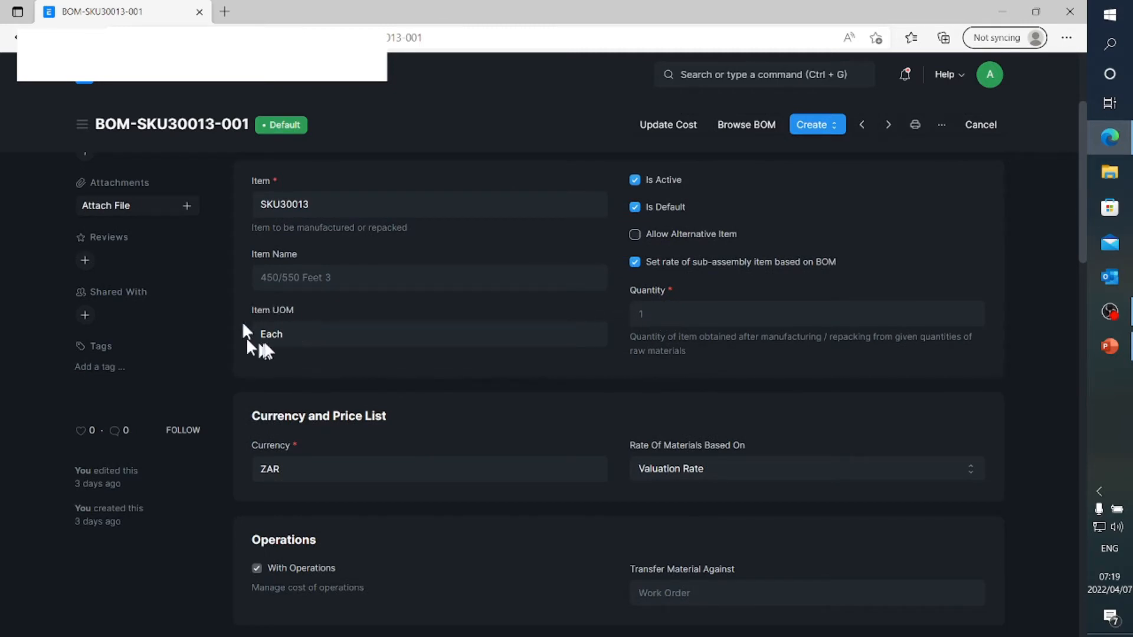
scroll(265, 342, "down", 6)
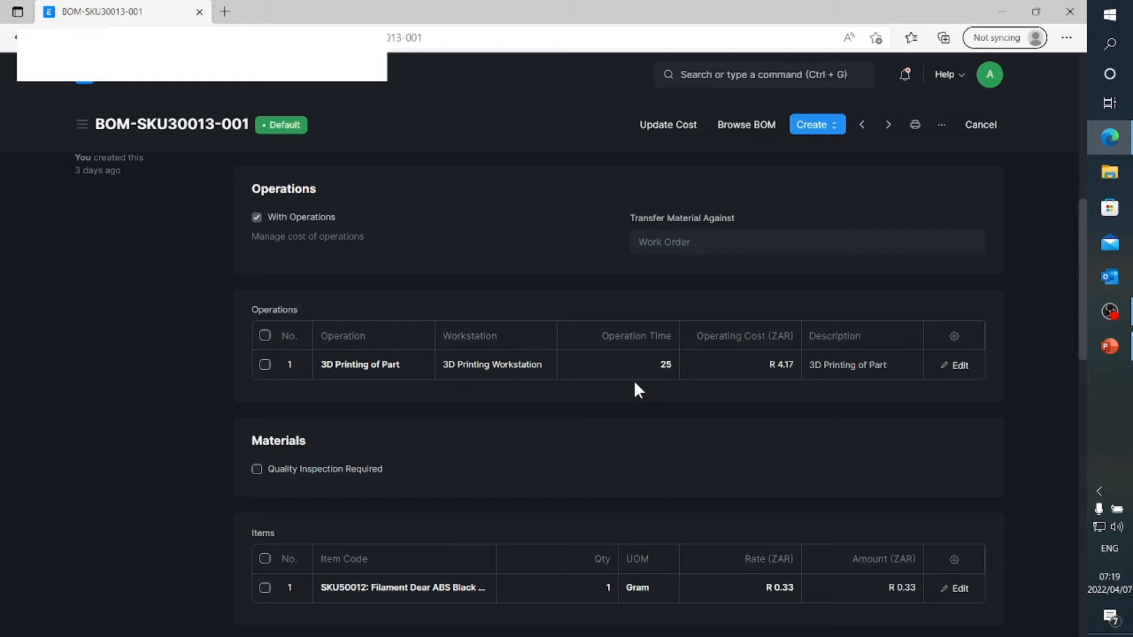
scroll(634, 389, "down", 2)
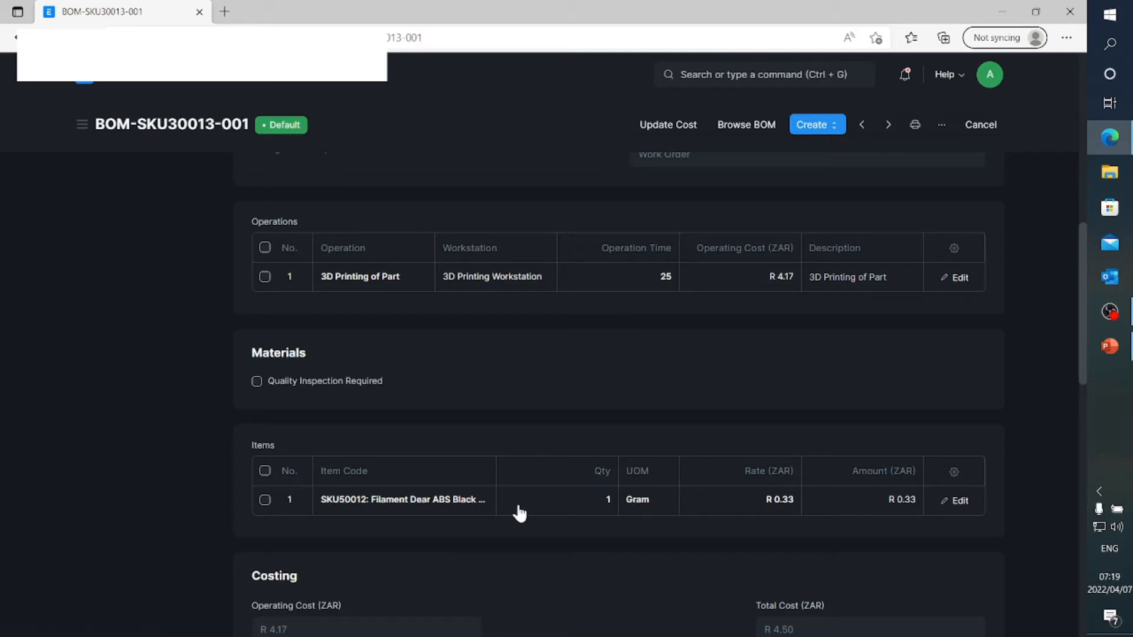
Return to the BOM list, filter it by the name 50001 and open BOM-SKU50001-003 to review its unit, quantity, operations and items
left_click(210, 85)
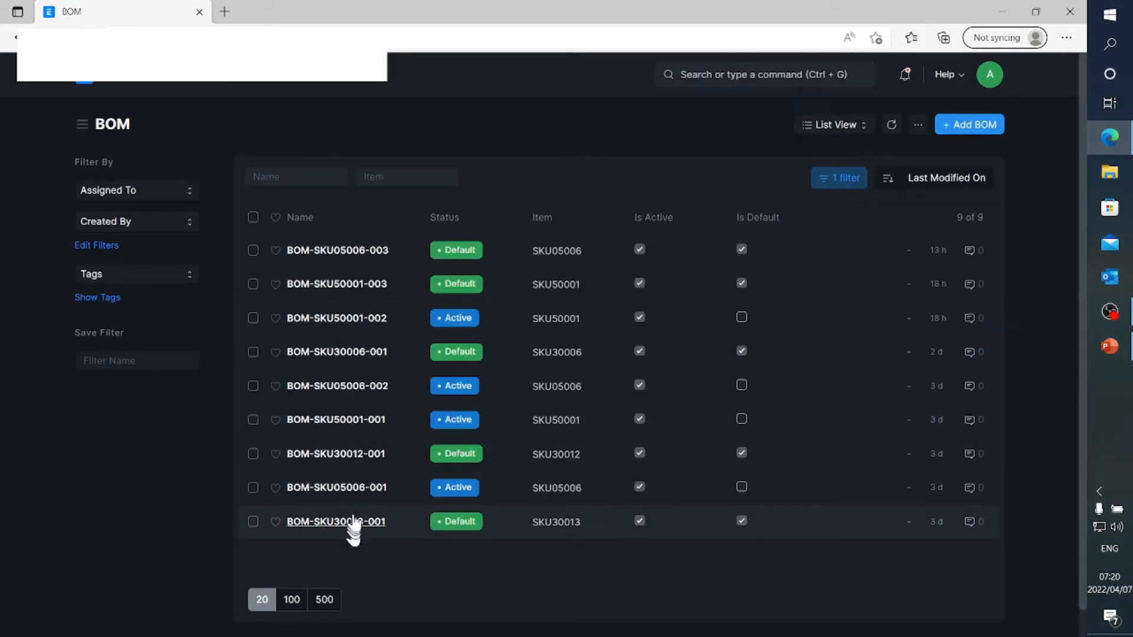
left_click(321, 177)
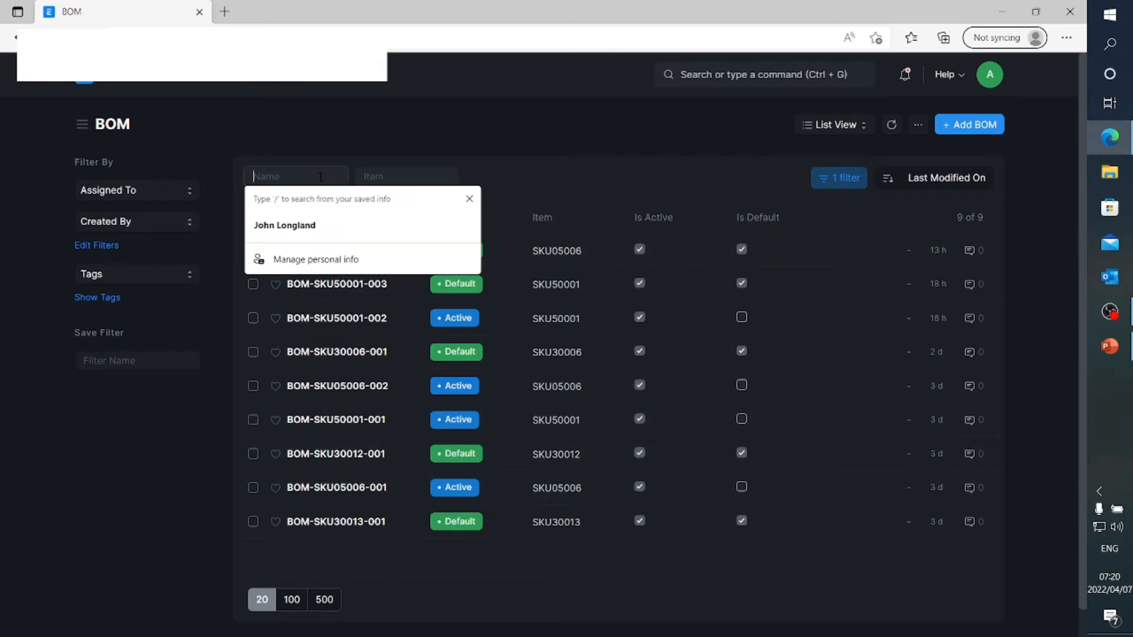
type("50001")
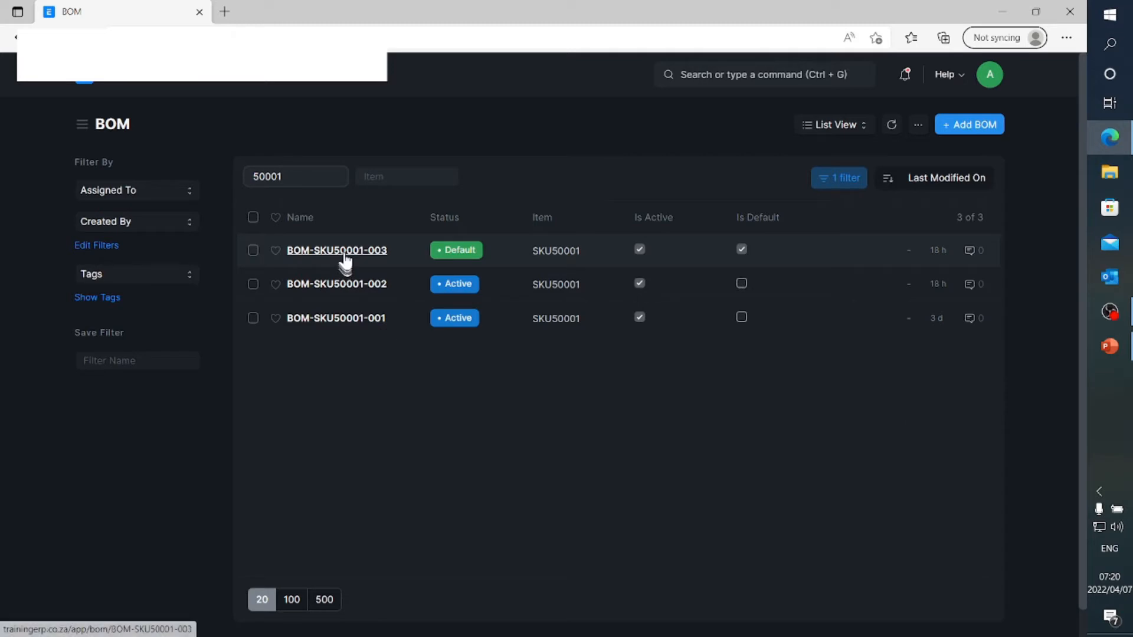
left_click(345, 255)
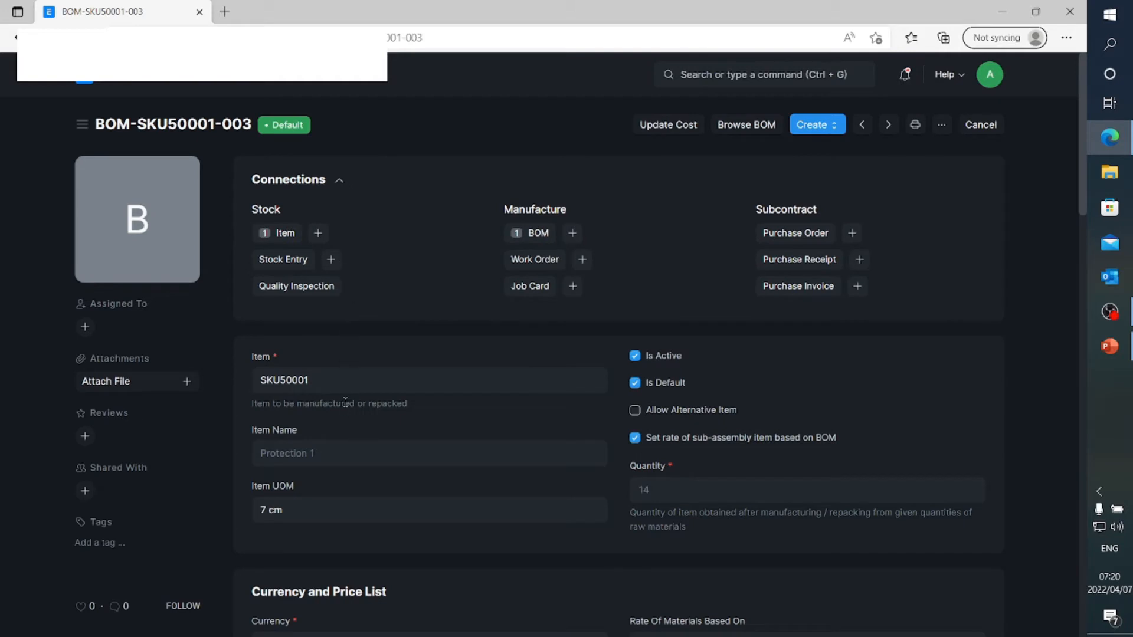
scroll(342, 409, "down", 3)
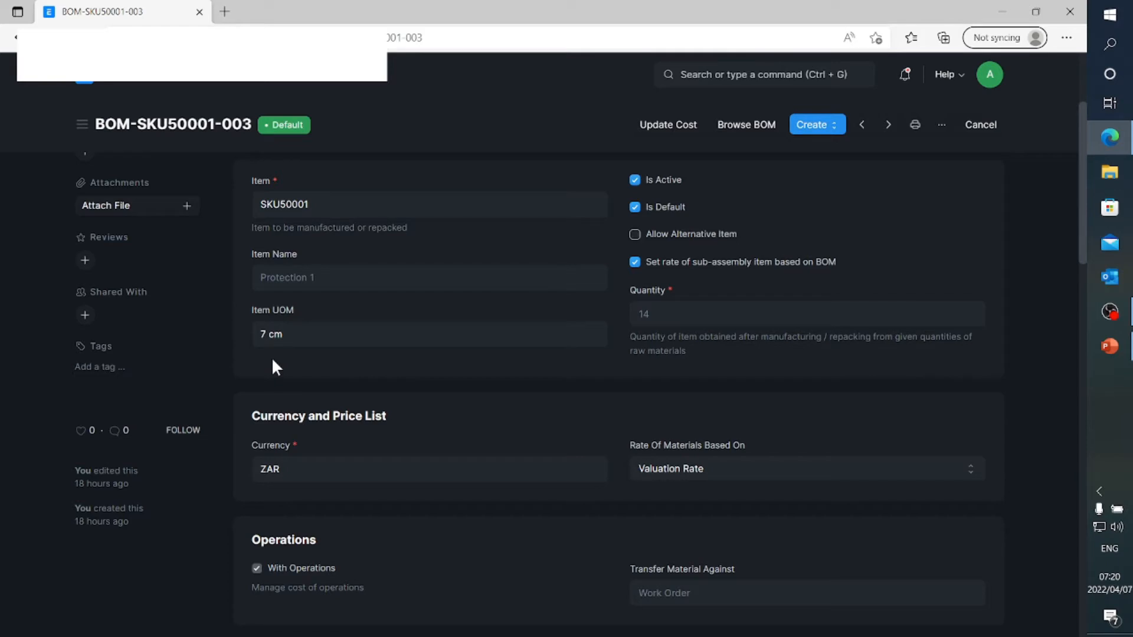
scroll(271, 356, "down", 5)
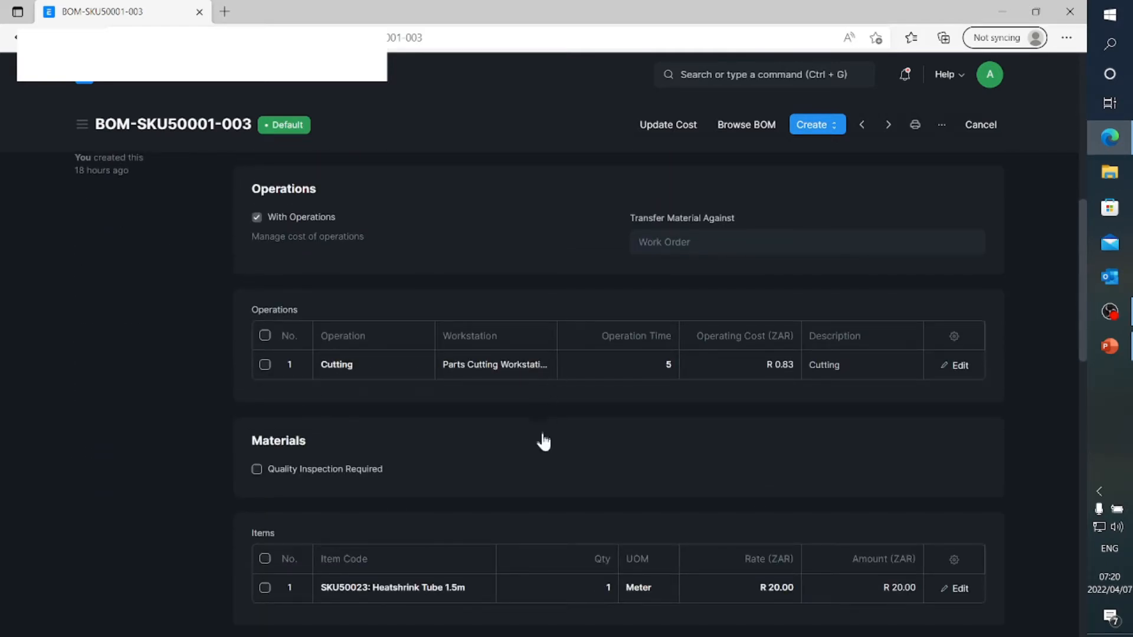
scroll(543, 442, "down", 1)
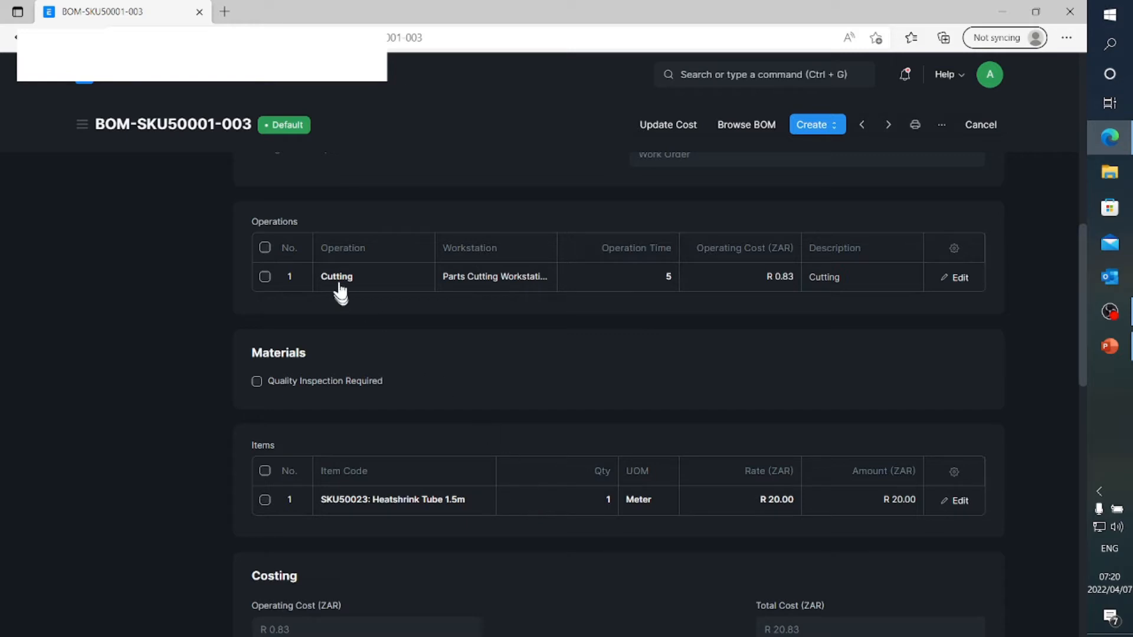
scroll(340, 232, "up", 3)
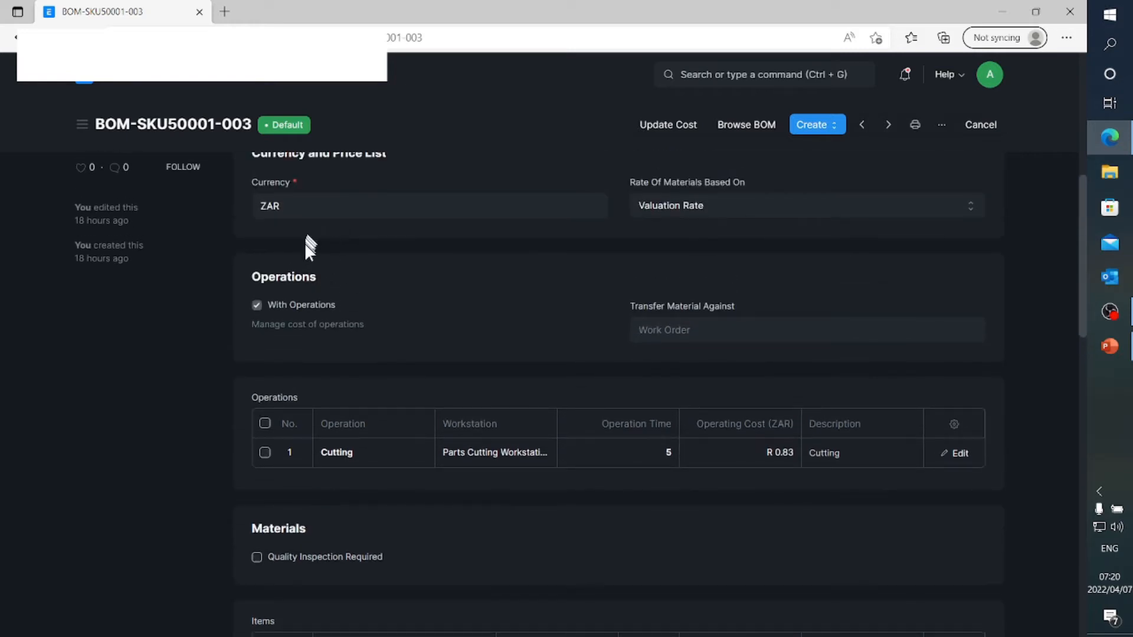
scroll(309, 248, "up", 3)
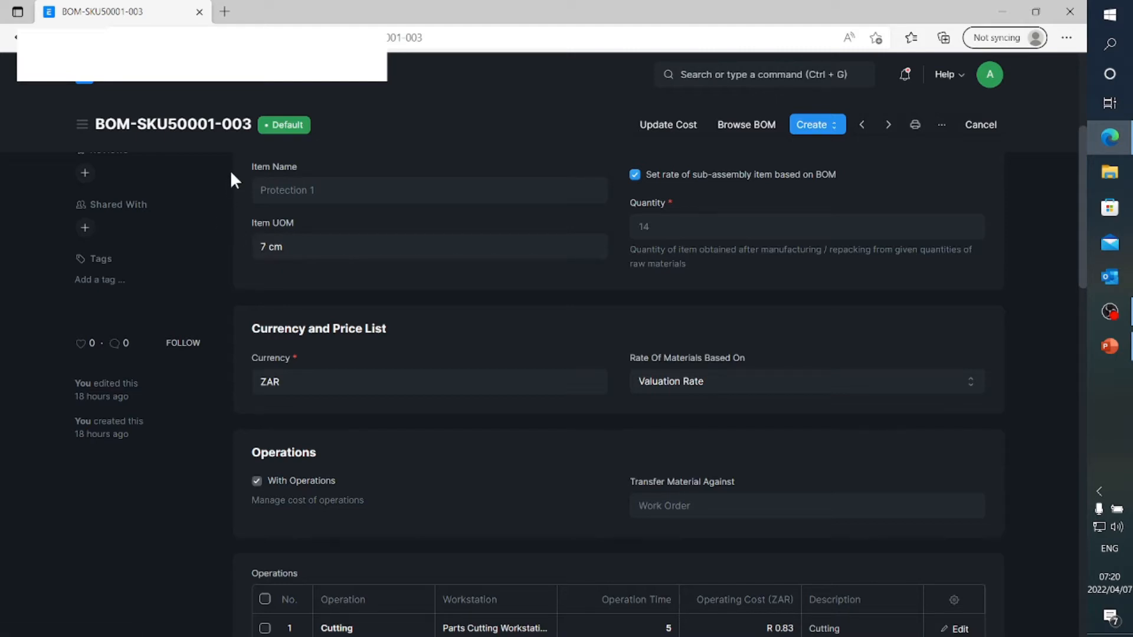
Go back to the BOM list and clear its name filter
left_click(216, 85)
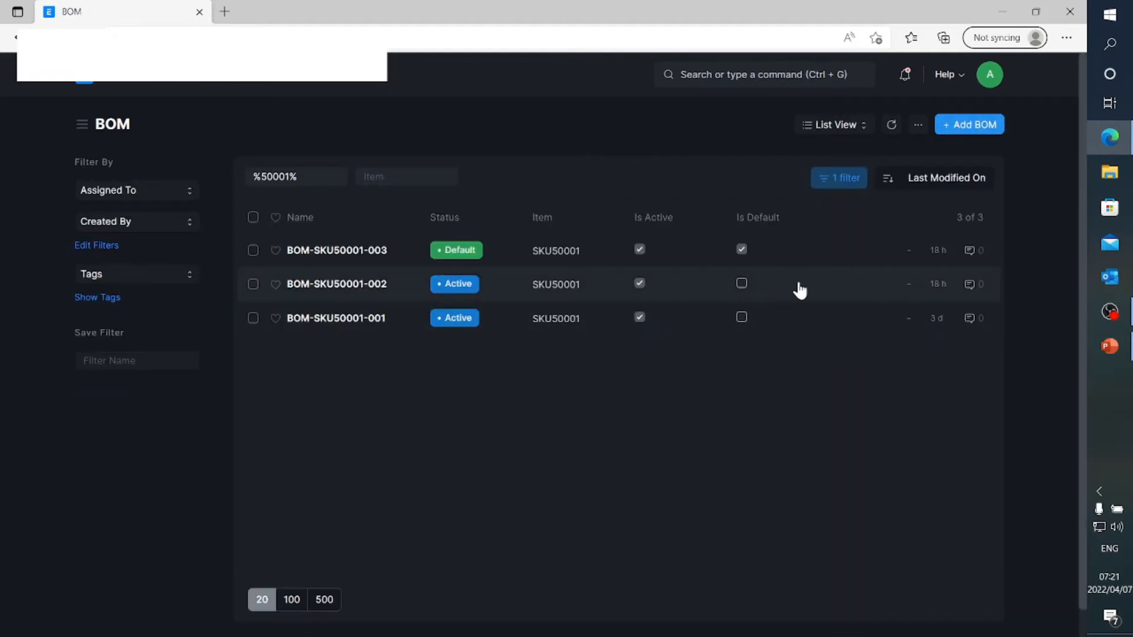
left_click(346, 176)
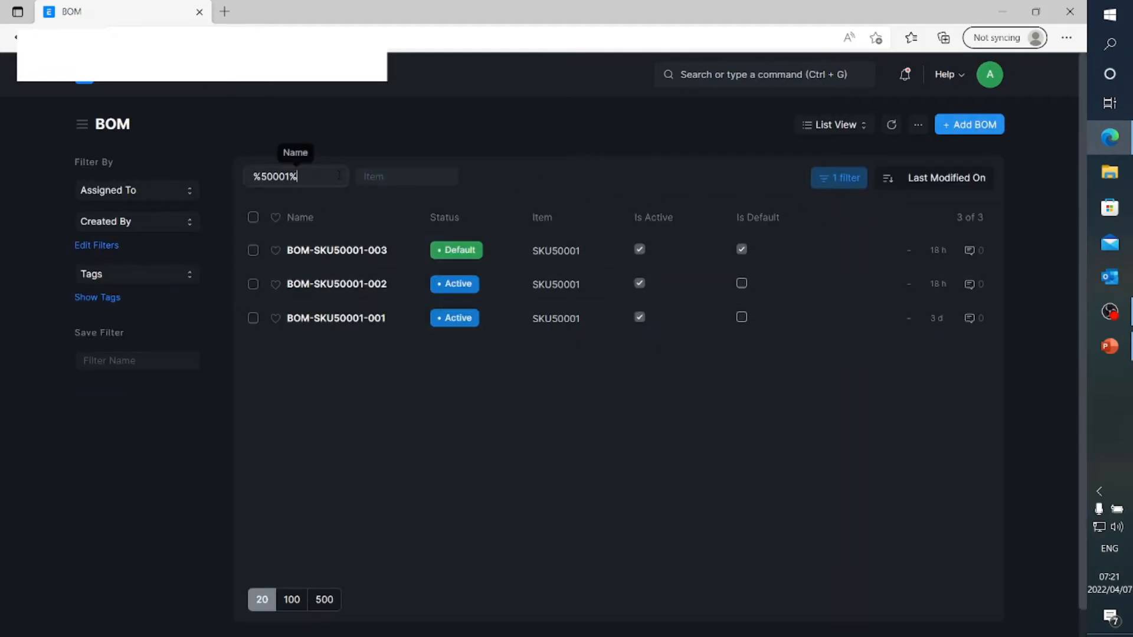
key("BackSpace")
key("BackSpace")
key("BackSpace")
key("BackSpace")
key("BackSpace")
key("BackSpace")
key("BackSpace")
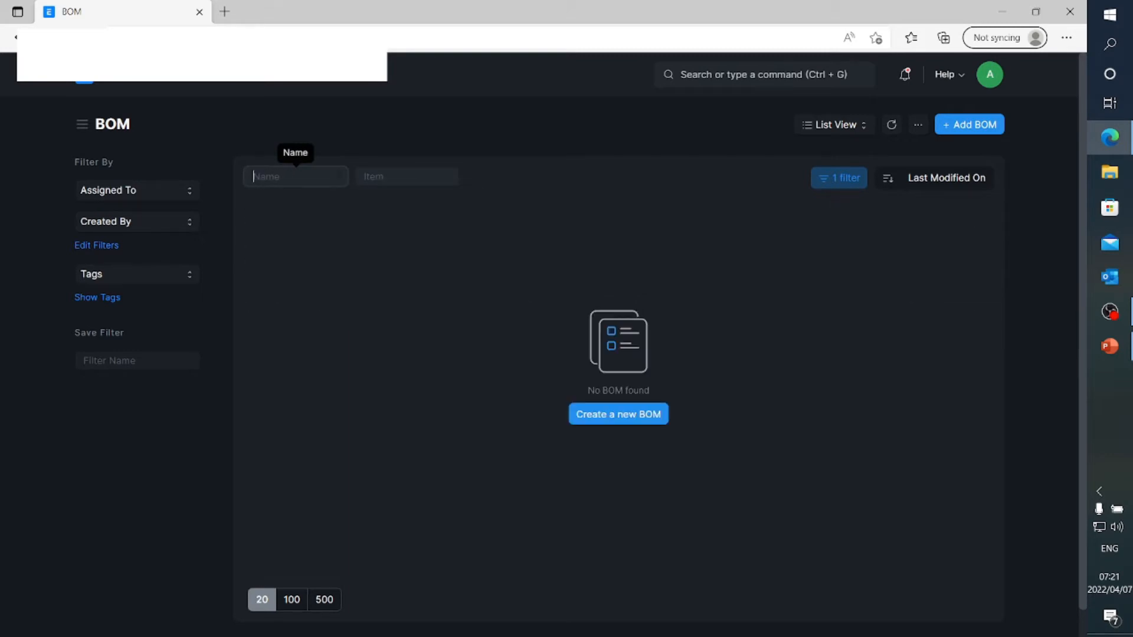
Start a new BOM for item SKU05006, the 450/550 Feet Module
left_click(971, 125)
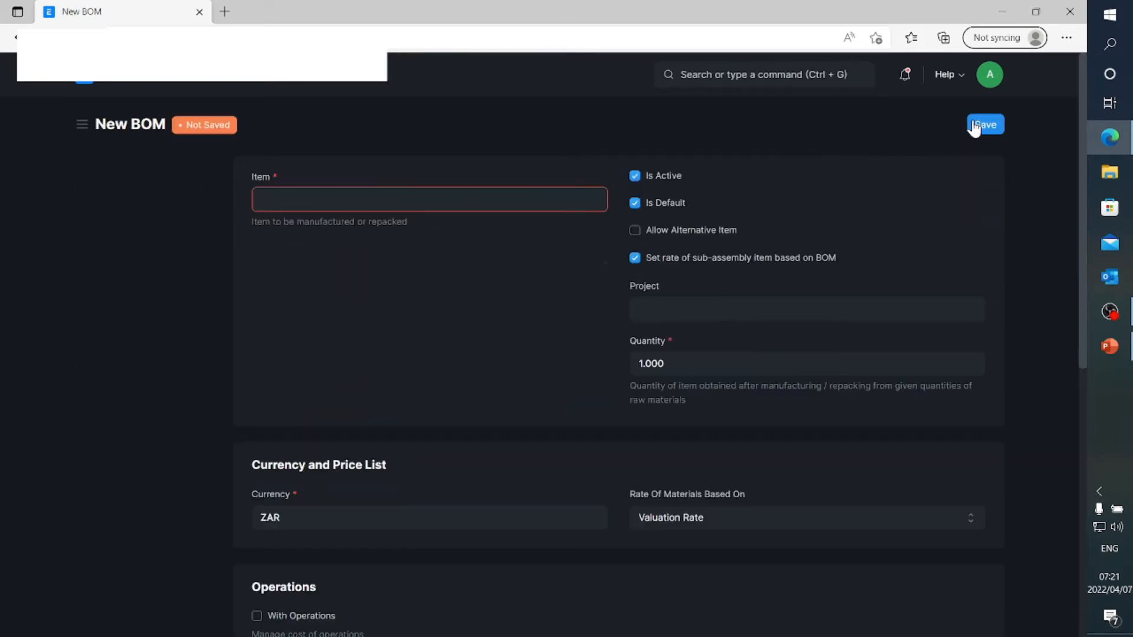
left_click(452, 197)
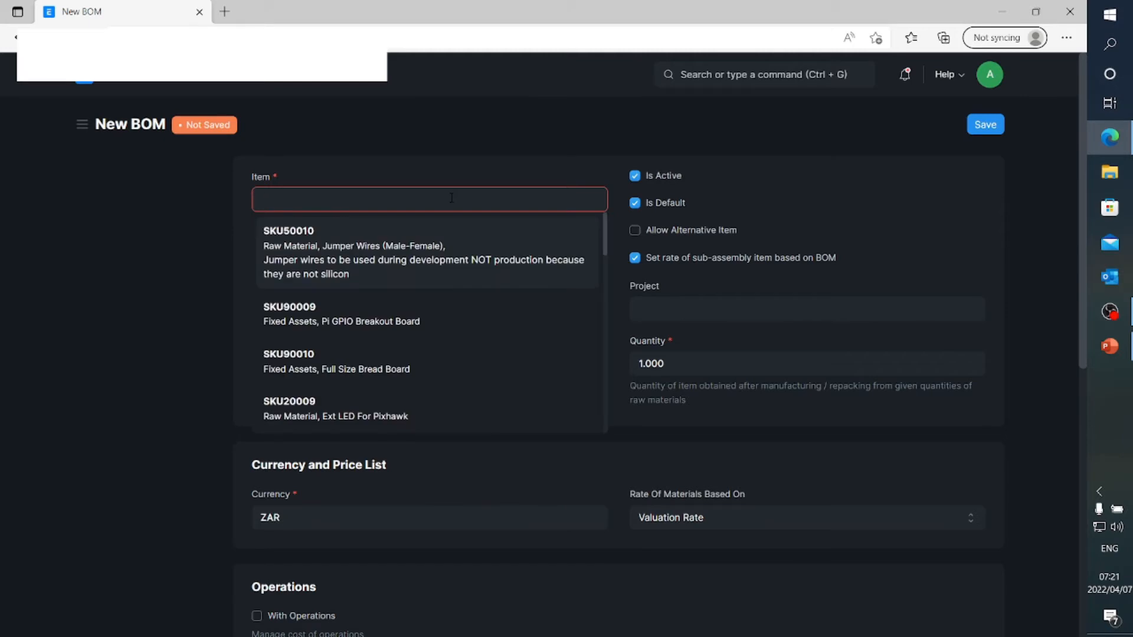
type("SKU05006")
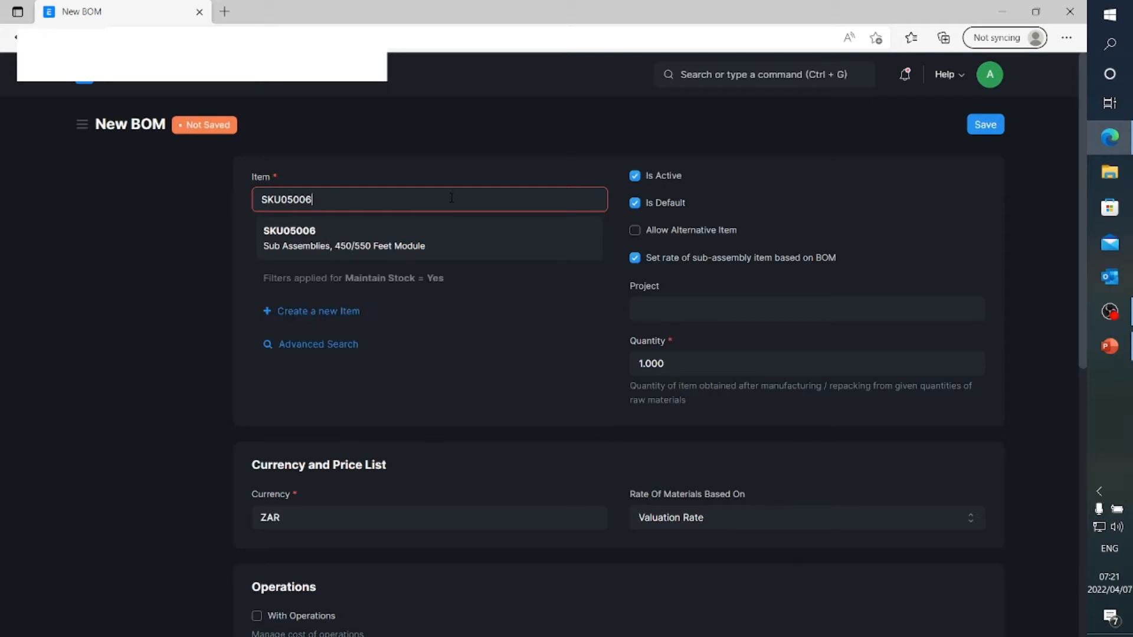
left_click(369, 250)
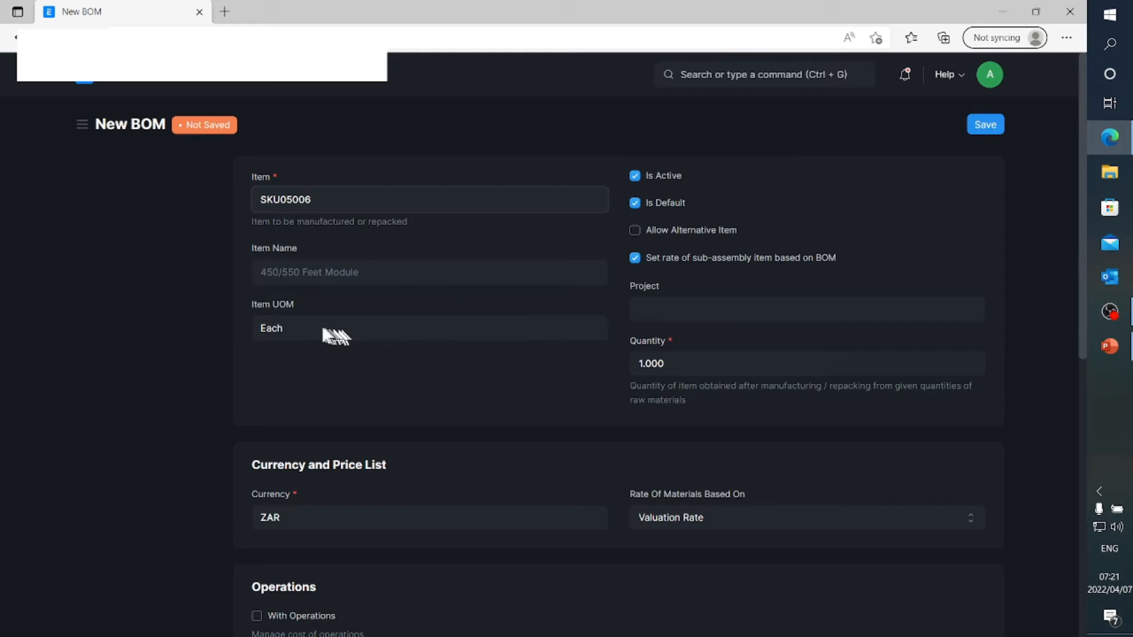
Enable With Operations on the BOM and add an operation row for Assembly of Feet Module
scroll(310, 328, "down", 6)
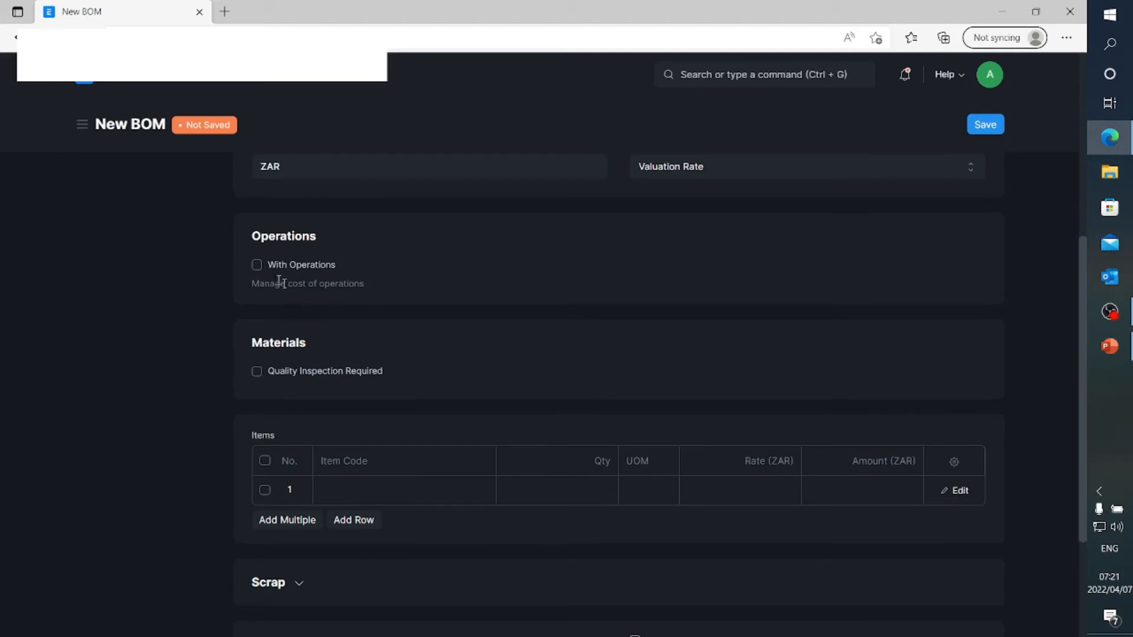
left_click(258, 267)
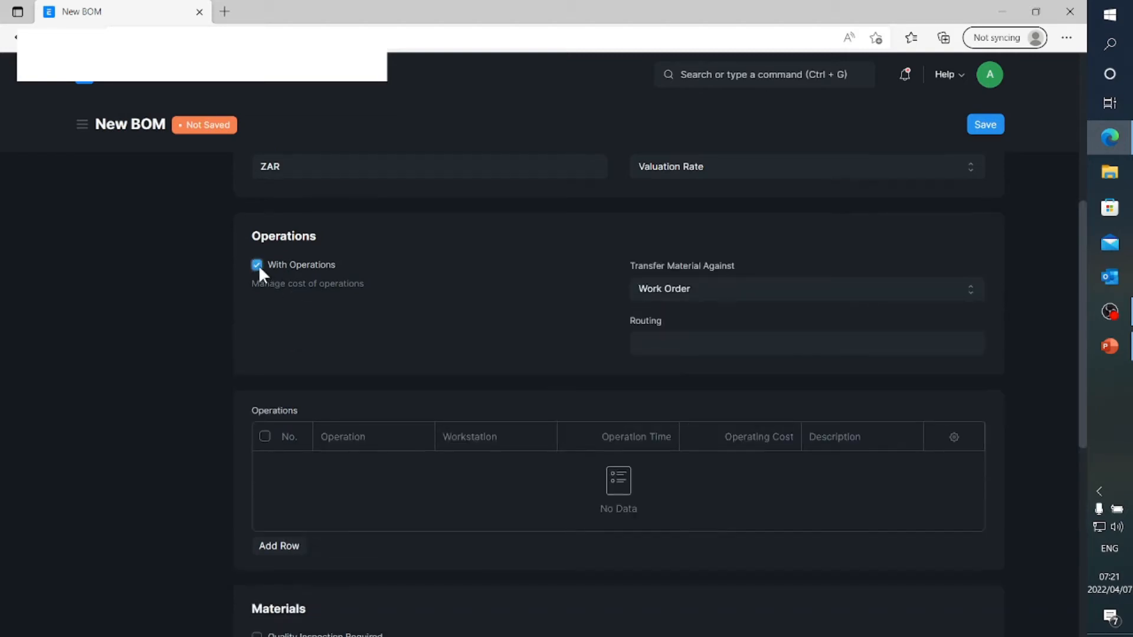
left_click(299, 549)
scroll(350, 354, "down", 4)
left_click(366, 222)
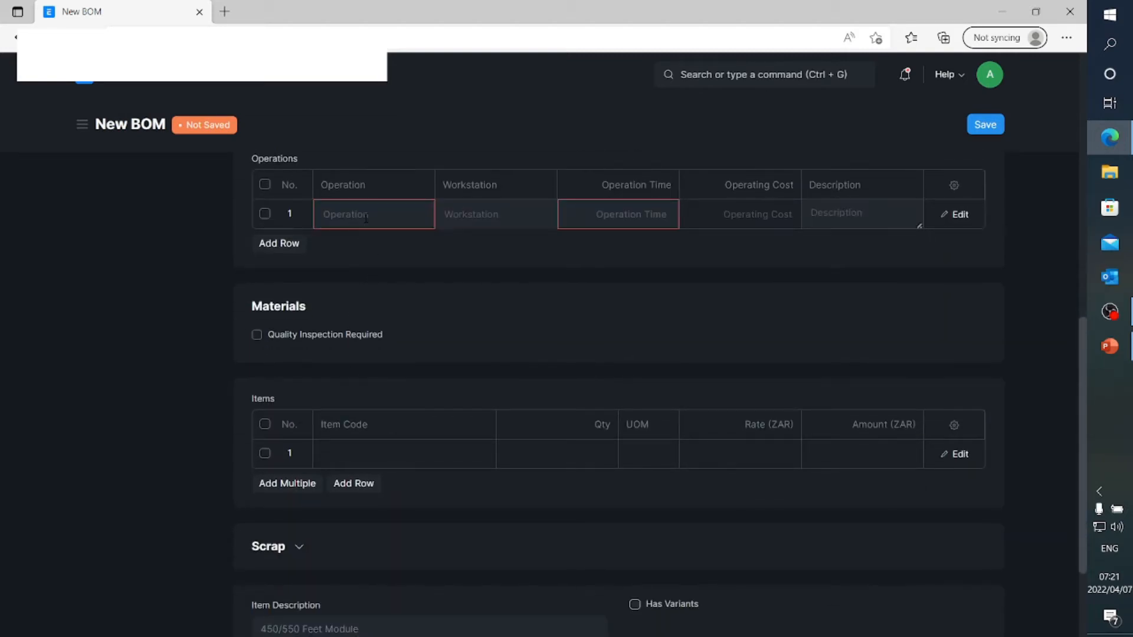
type("Assemb")
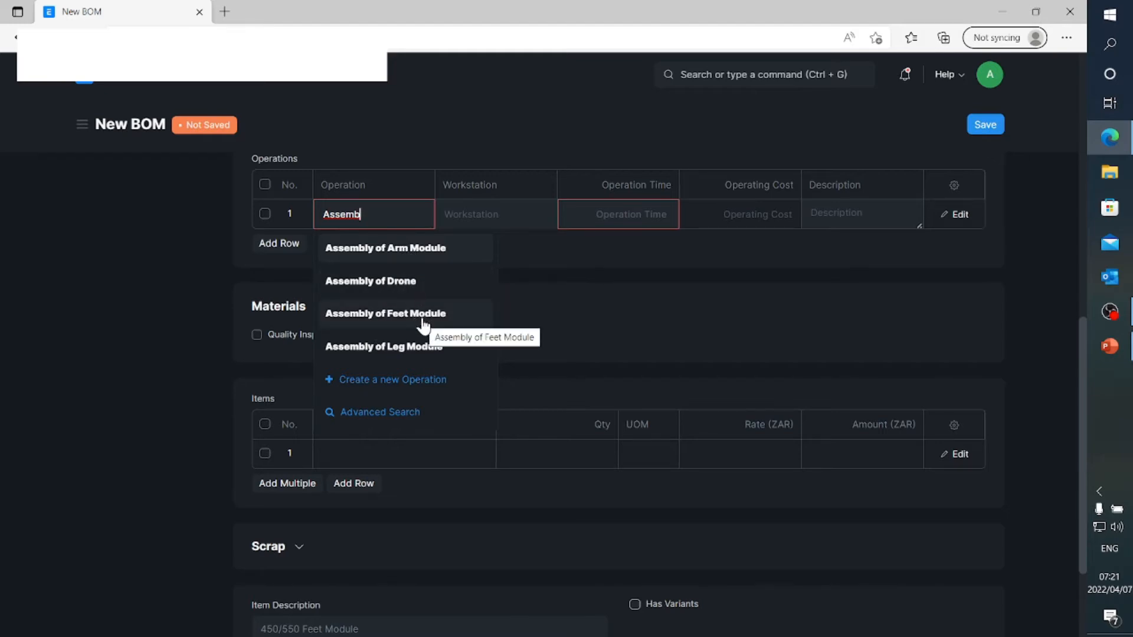
left_click(423, 325)
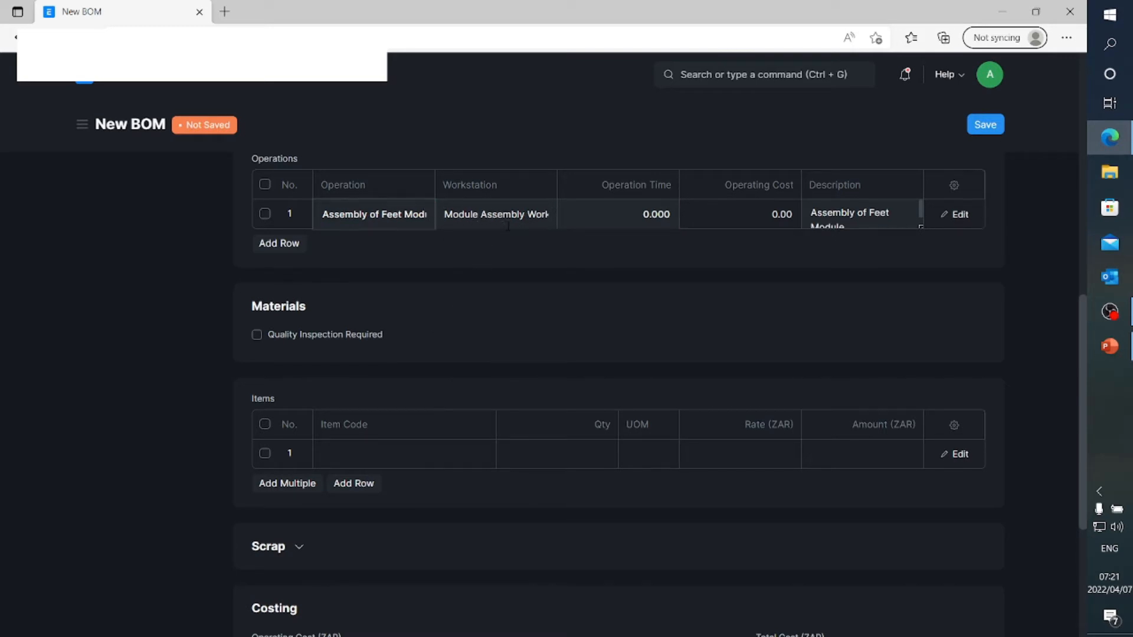
Set the operation time of the Assembly of Feet Module row to 10 minutes and close the row details
left_click(960, 214)
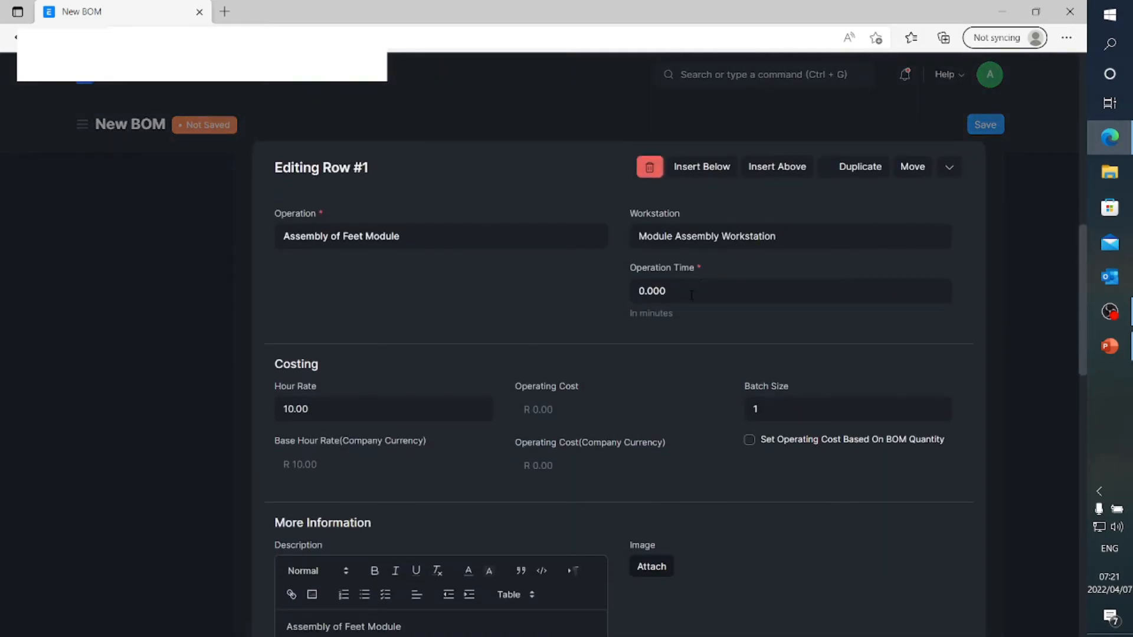
left_click(692, 295)
type("10")
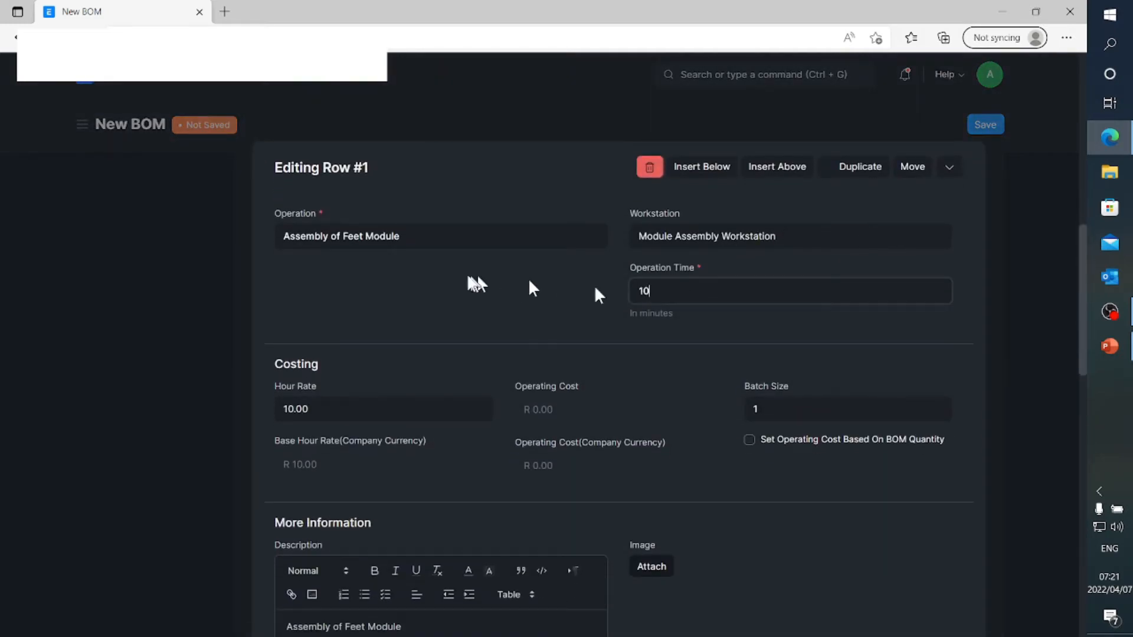
left_click(464, 276)
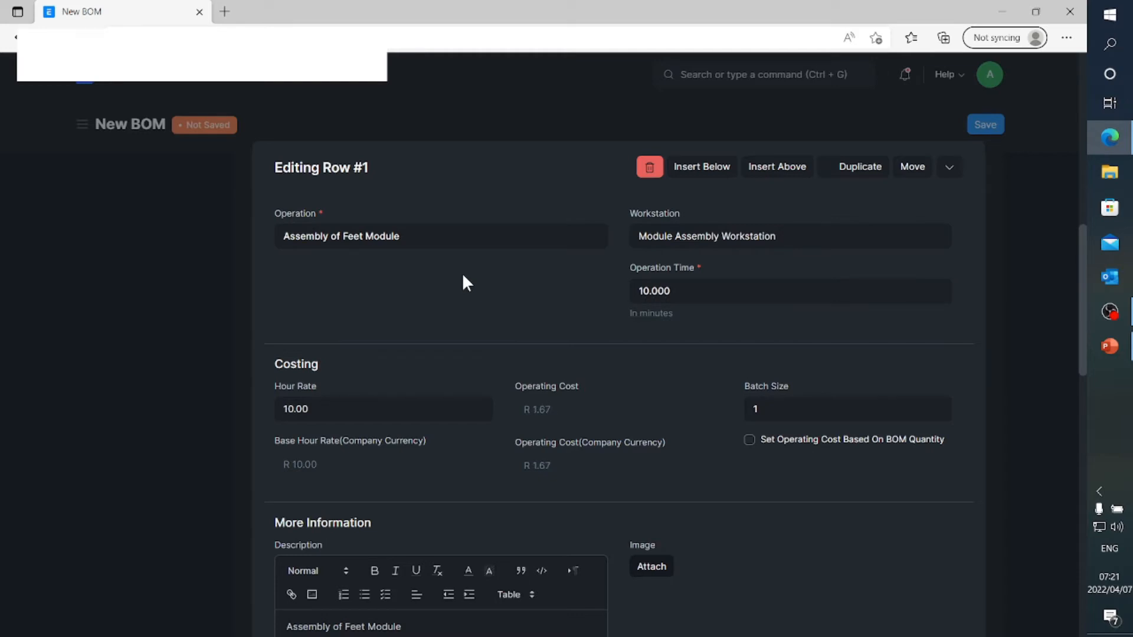
left_click(190, 350)
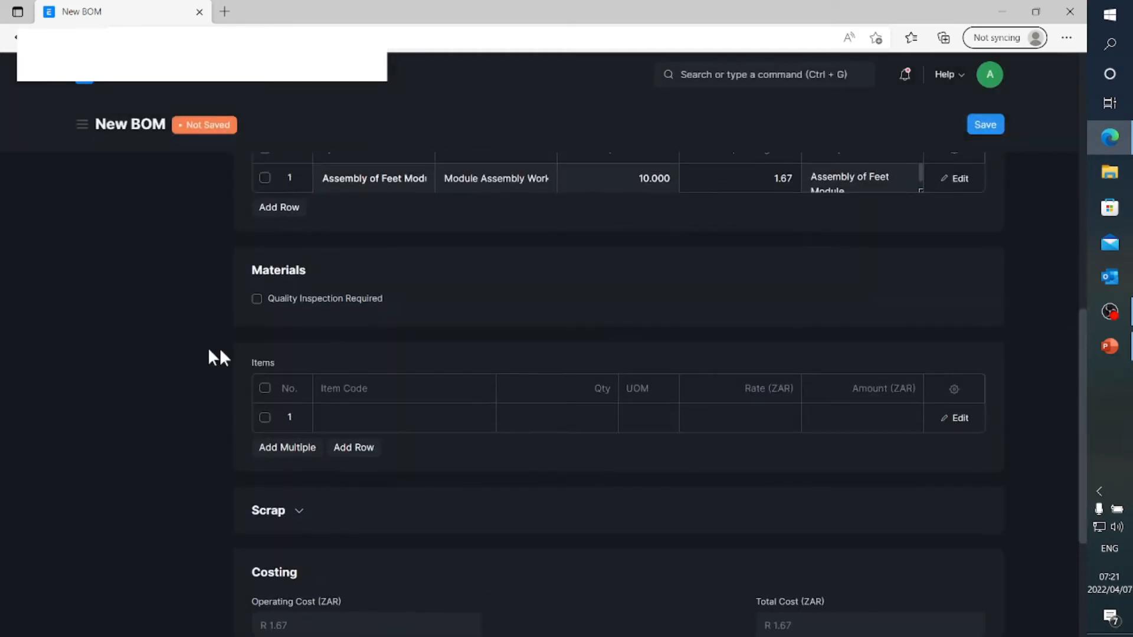
Set the first row of the Items table to item SKU30012, 450/550 Feet 2
left_click(364, 421)
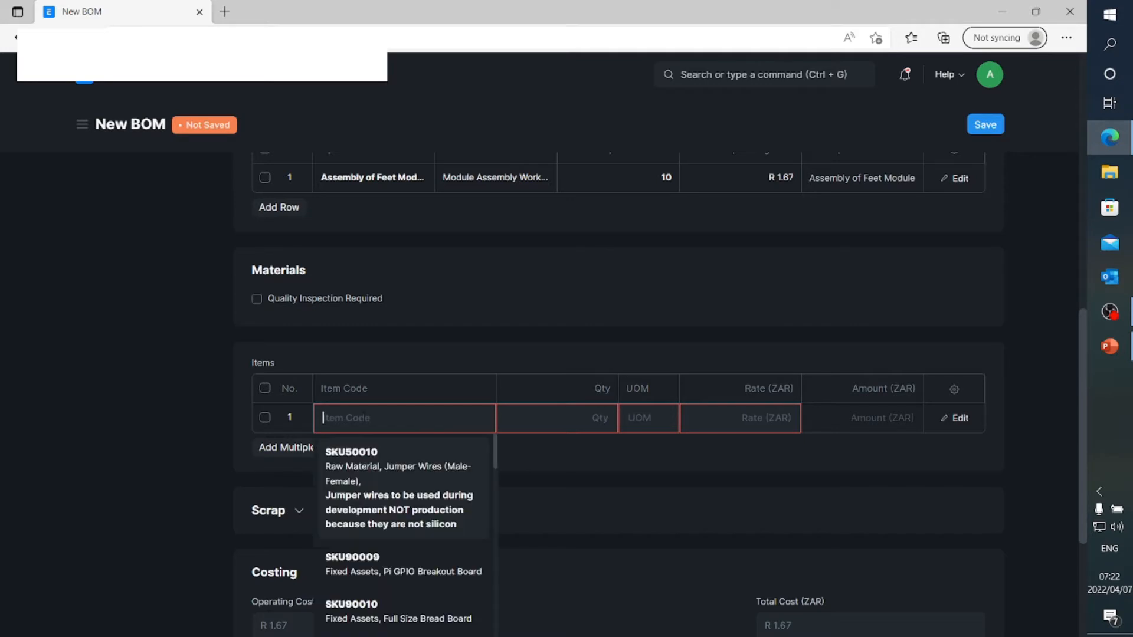
type("30012")
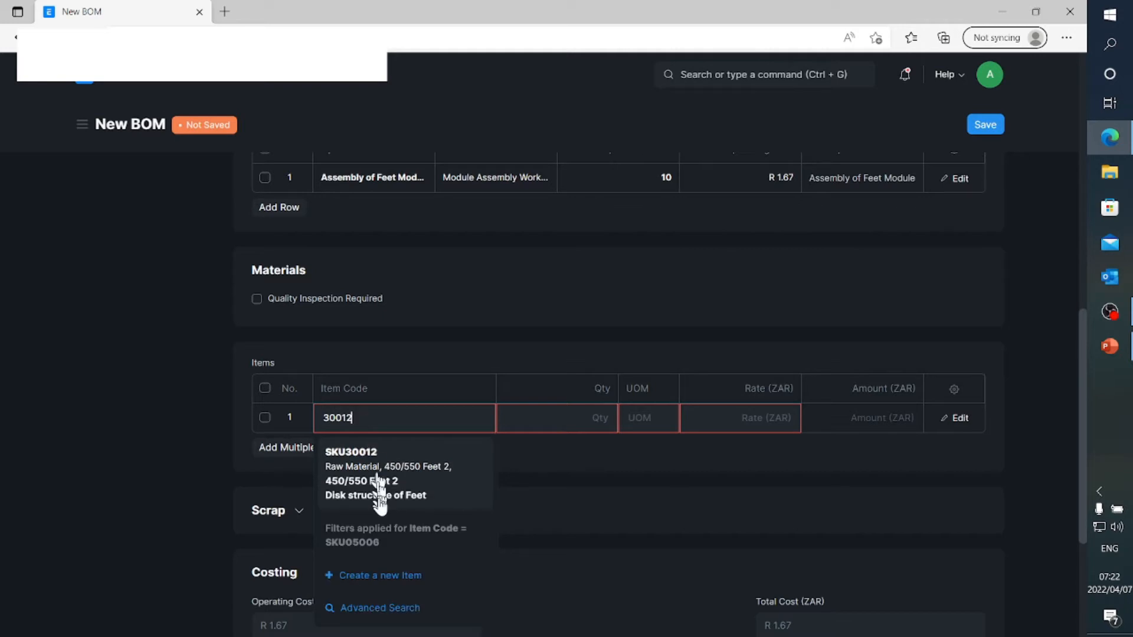
left_click(384, 488)
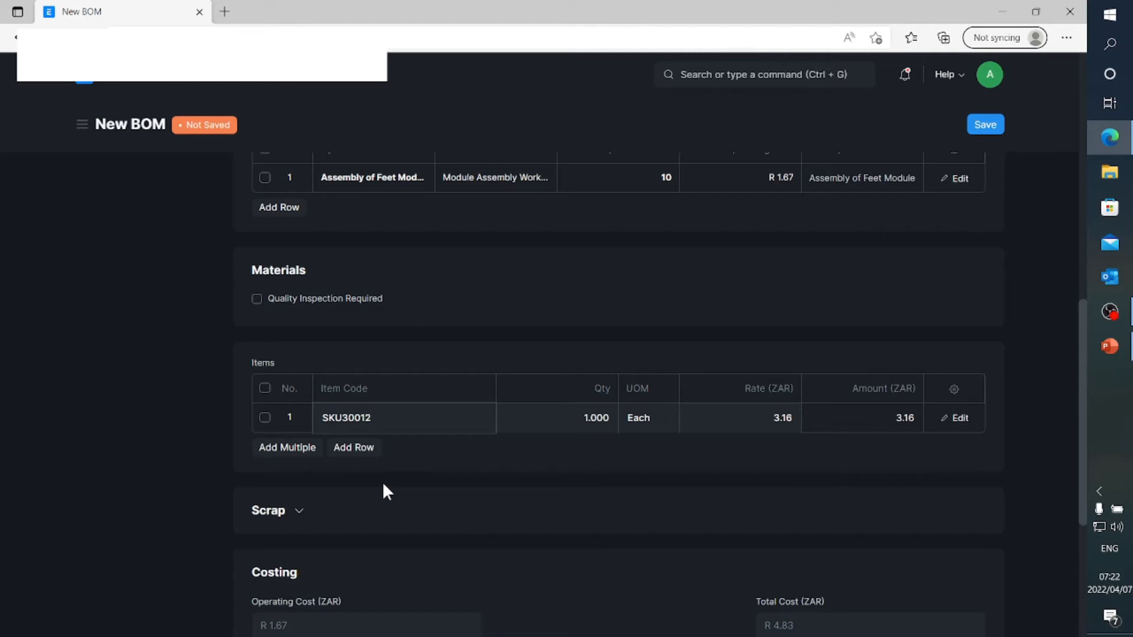
Add items SKU30013 (450/550 Feet 3) and SKU50001 (Protection 1) as the second and third rows of the Items table
left_click(360, 455)
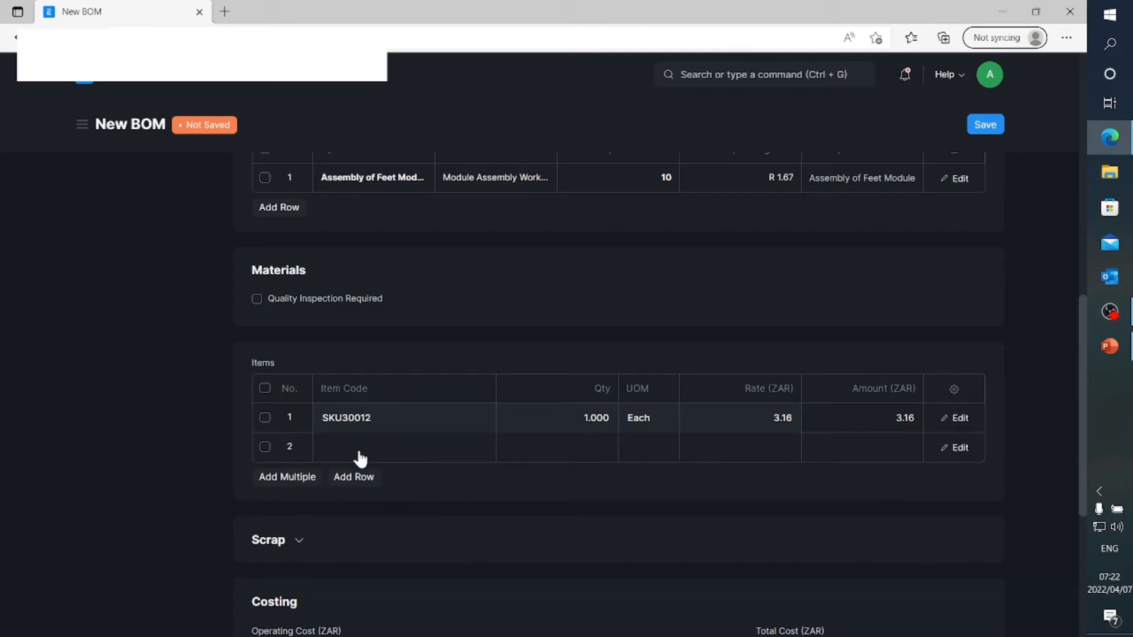
left_click(359, 454)
type("30013")
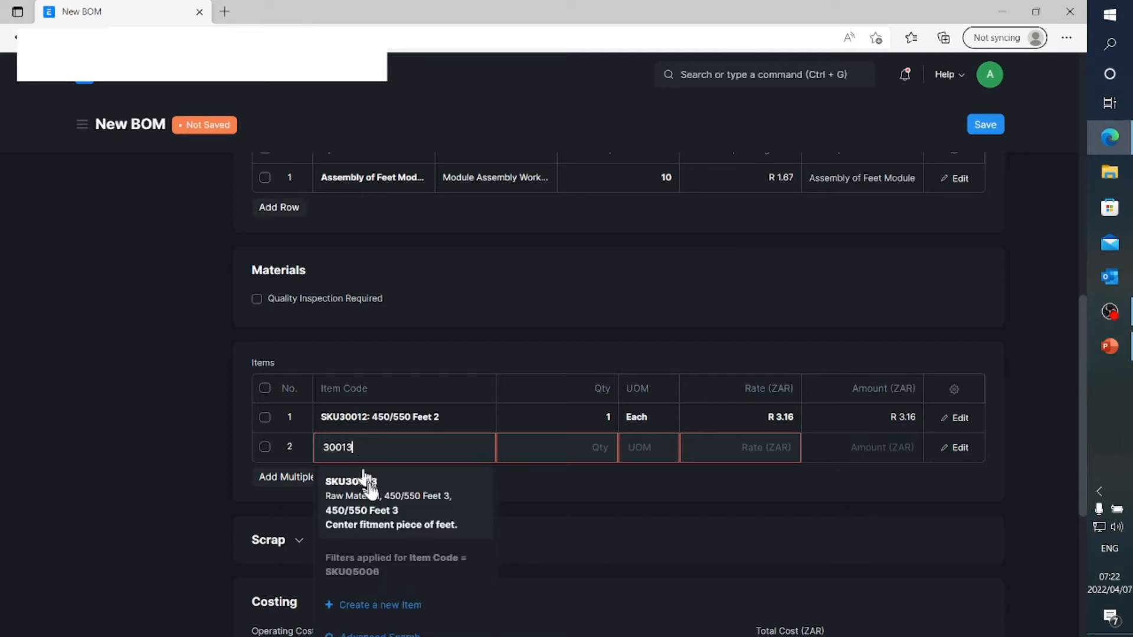
left_click(368, 480)
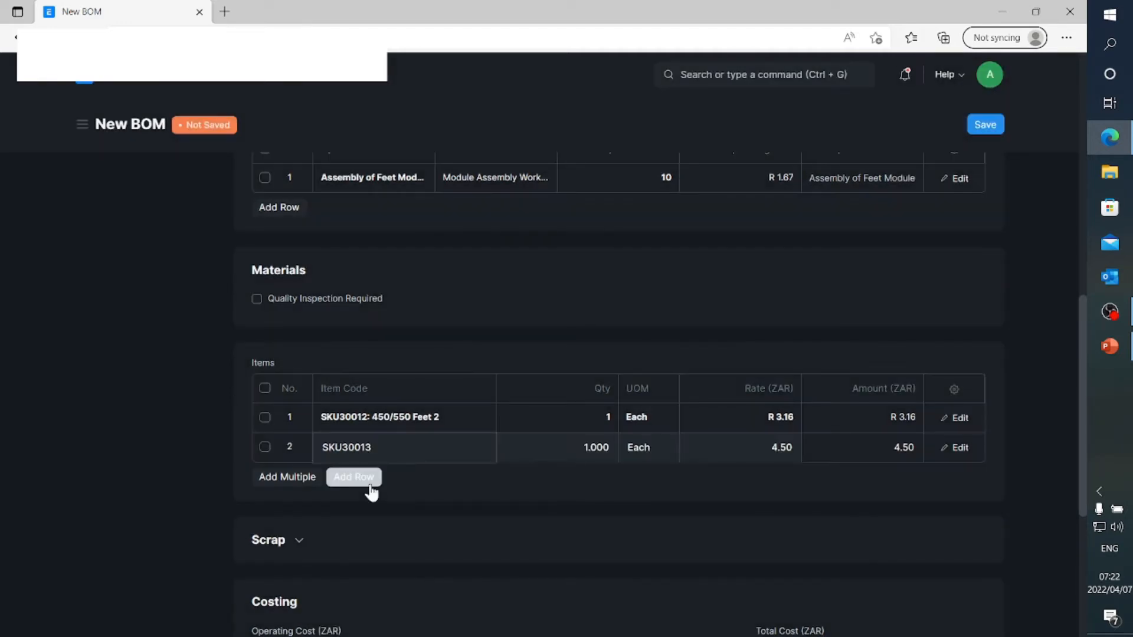
left_click(370, 483)
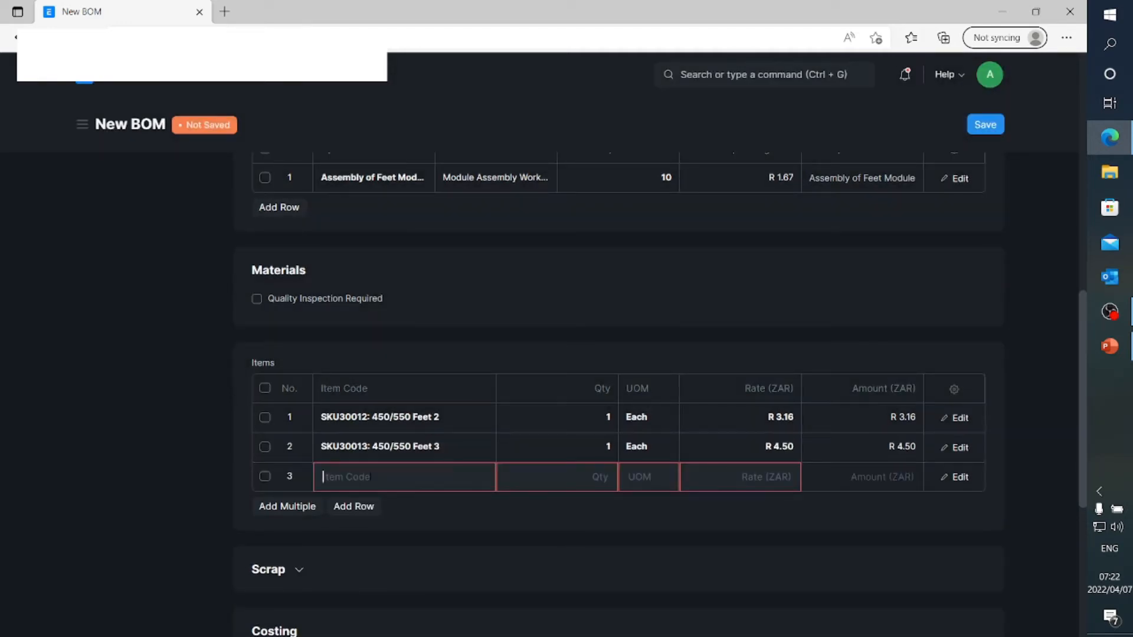
type("50001")
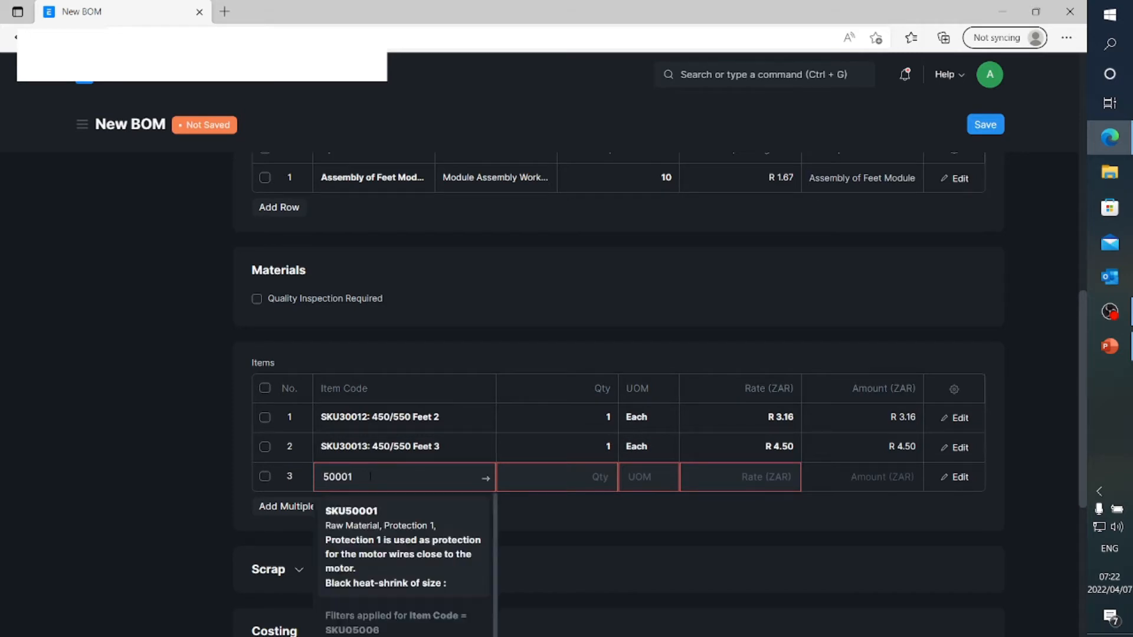
left_click(372, 537)
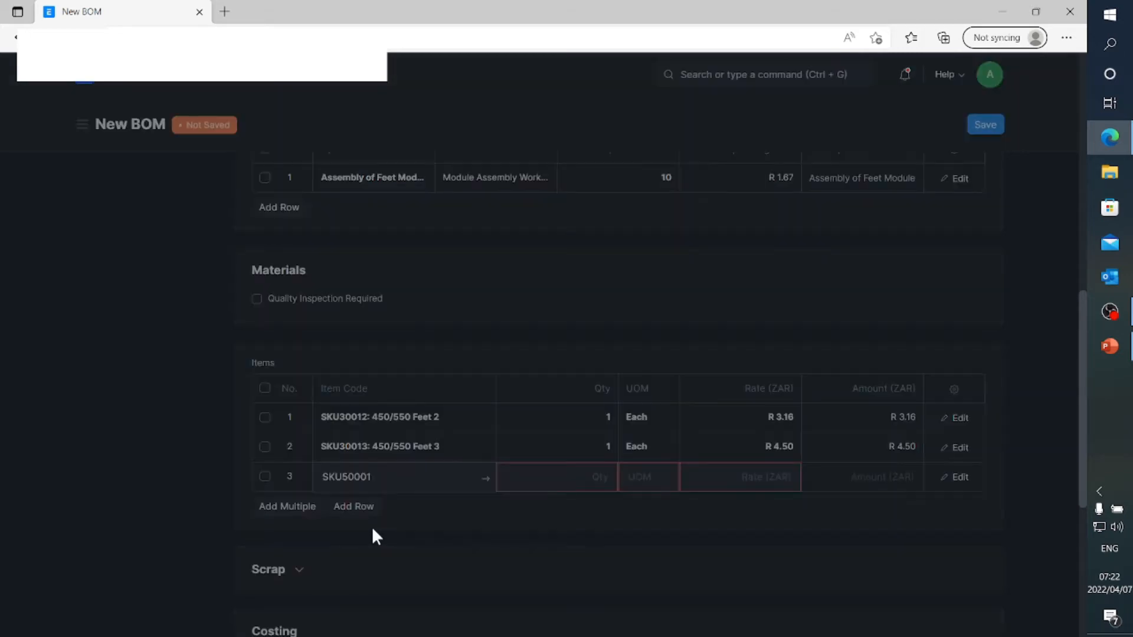
Add item SKU30005, 450/550 Feet 1, as the fourth row of the Items table and append an empty fifth row
left_click(366, 511)
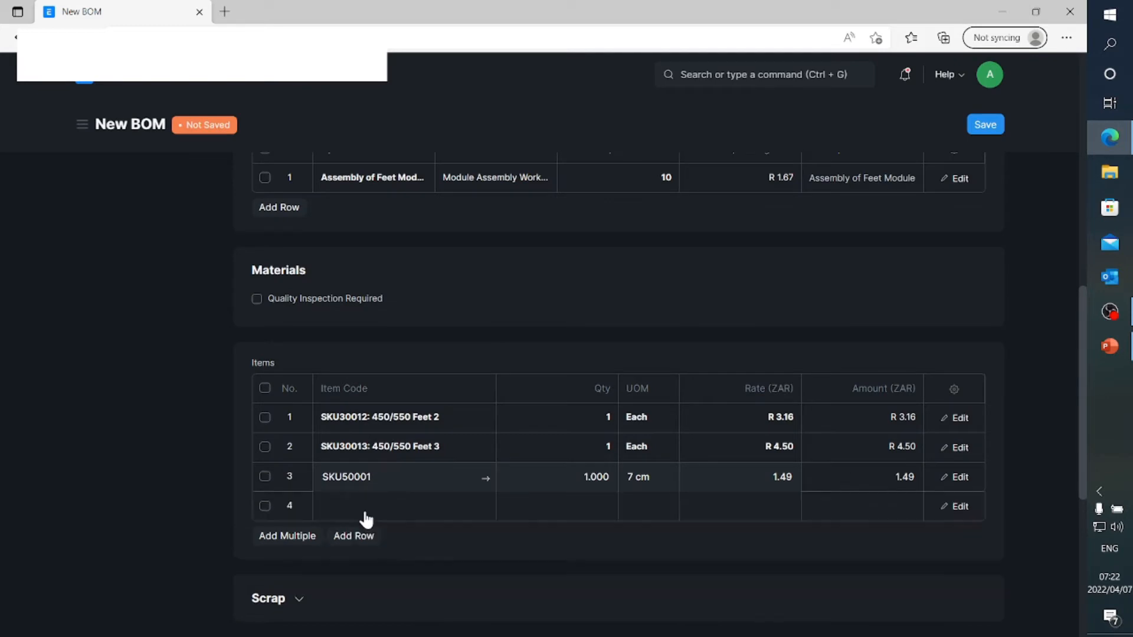
left_click(366, 506)
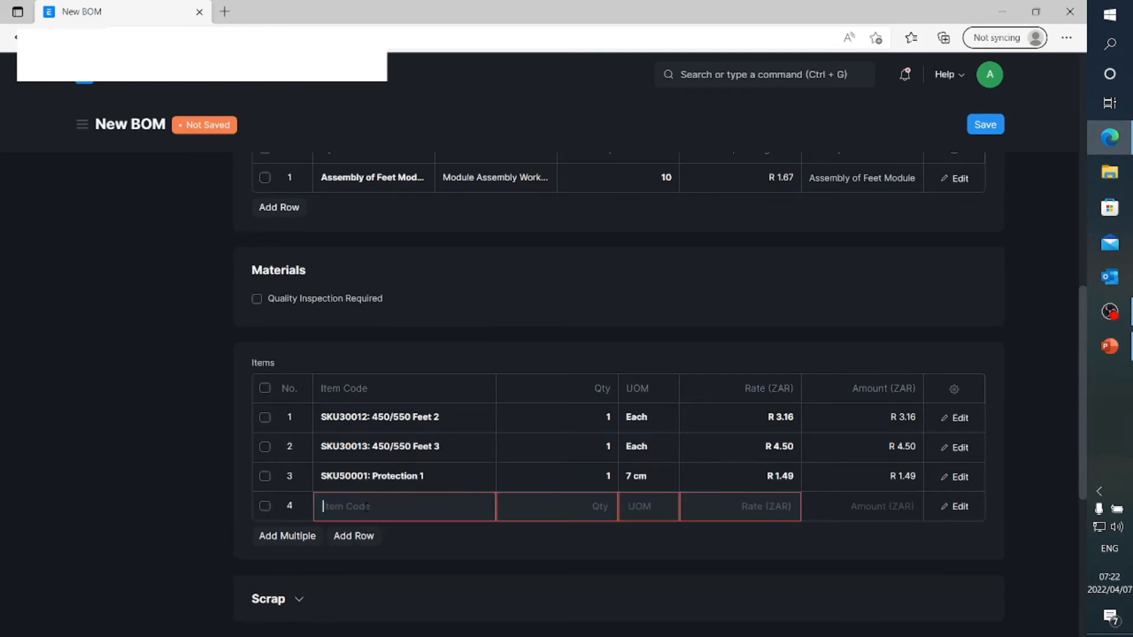
type("30005")
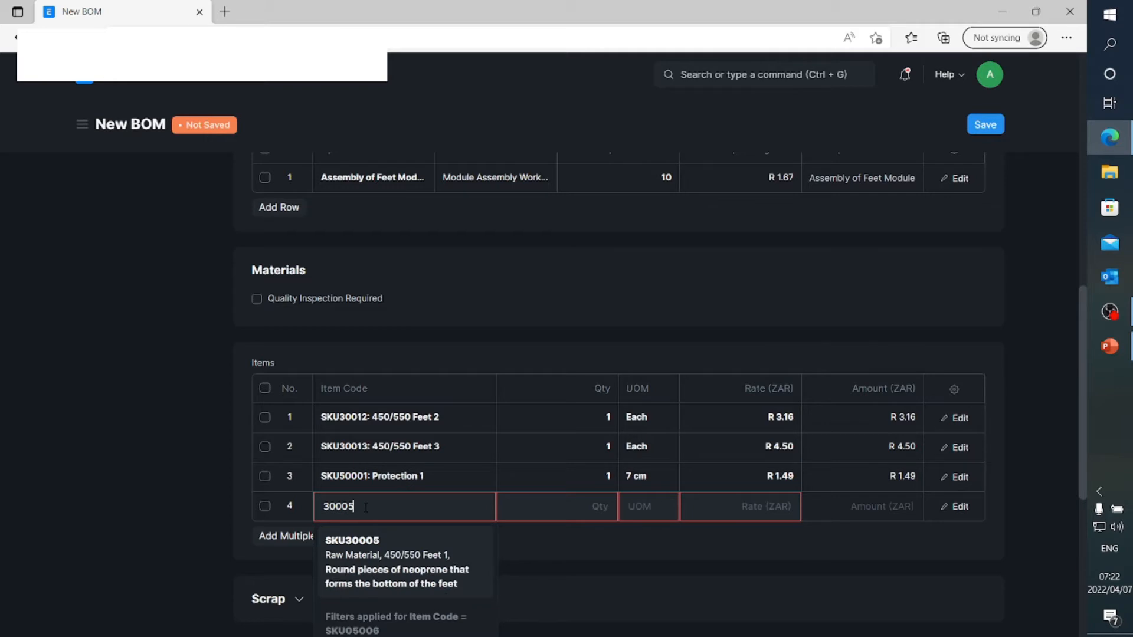
left_click(387, 557)
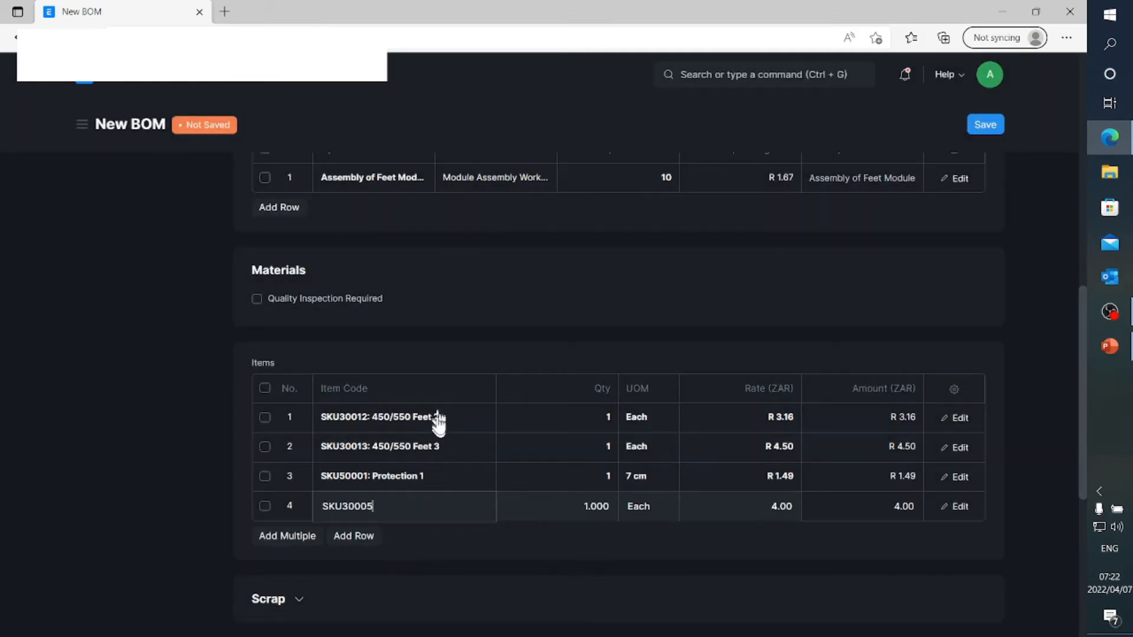
left_click(353, 537)
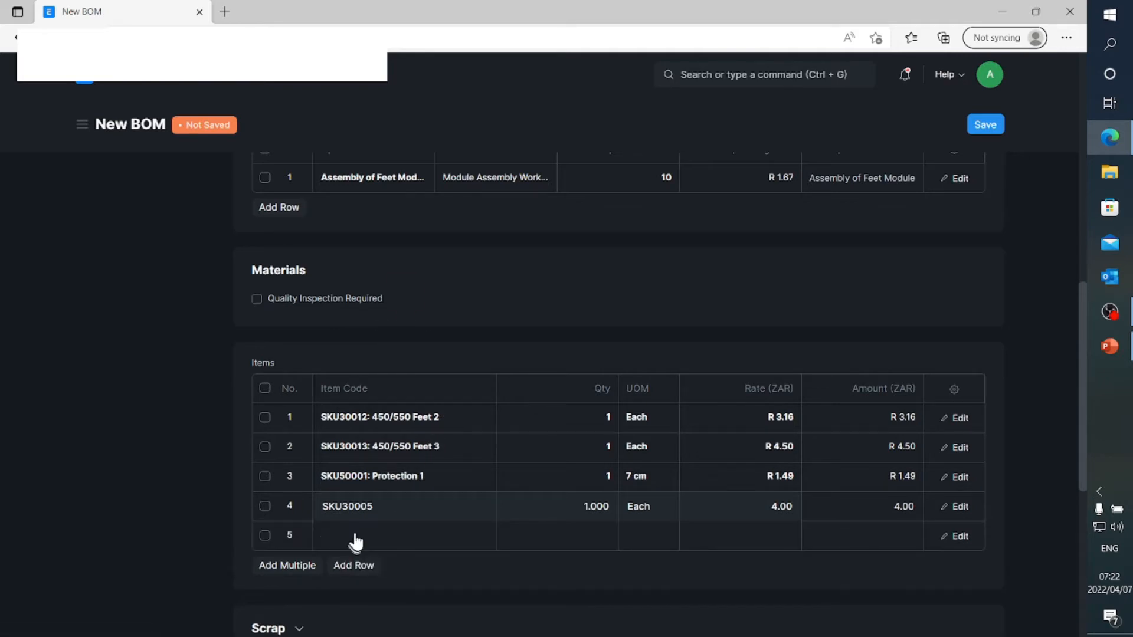
left_click(355, 538)
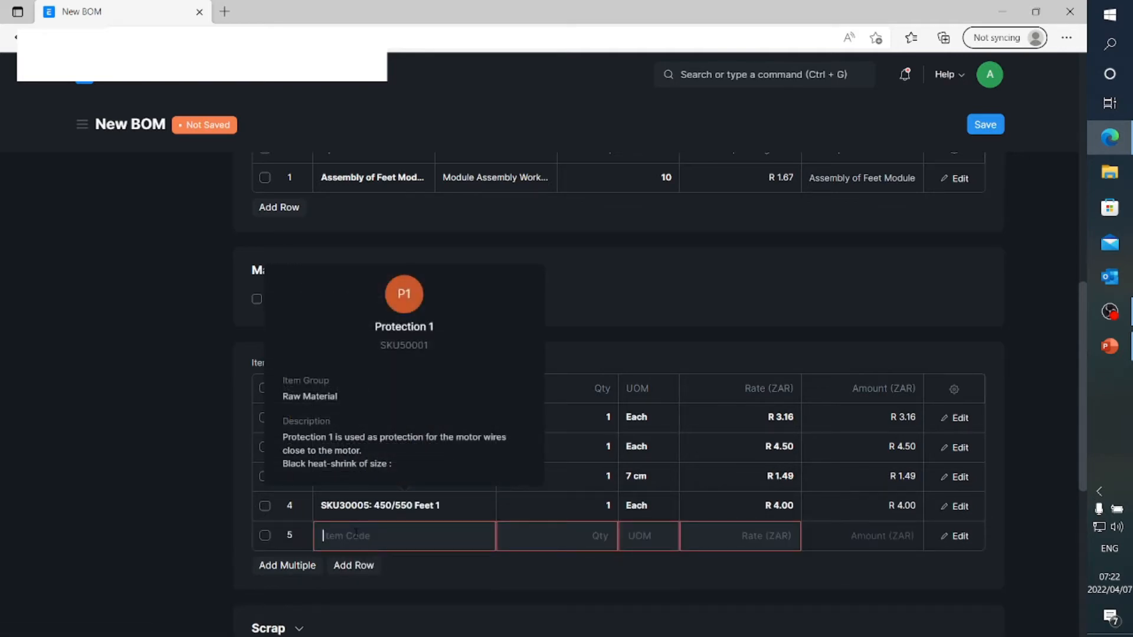
type("100")
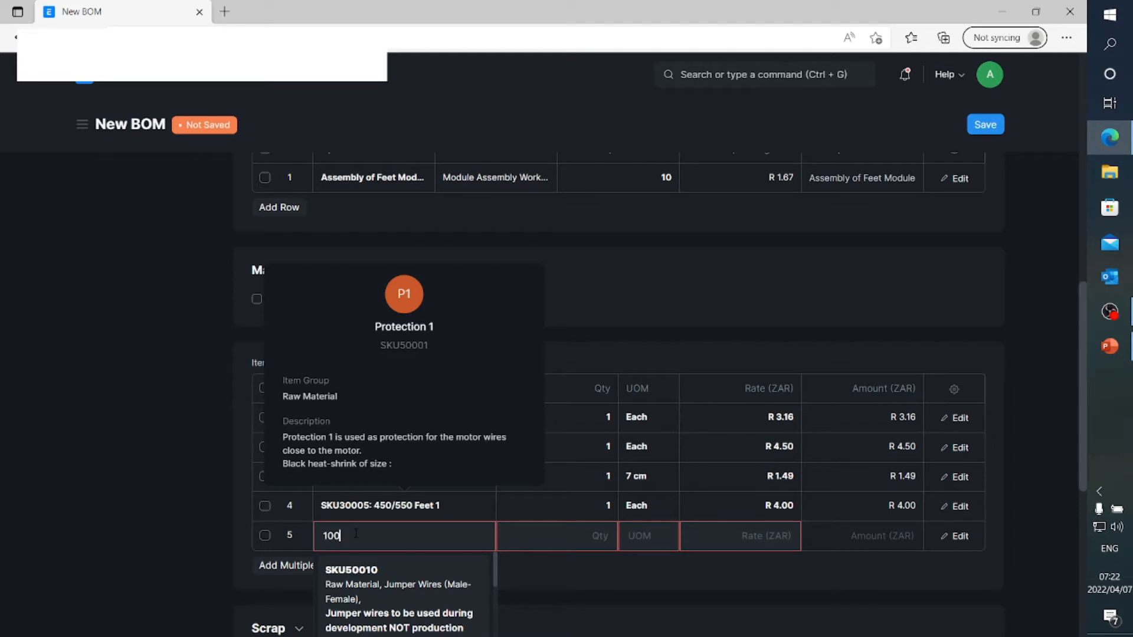
type("0")
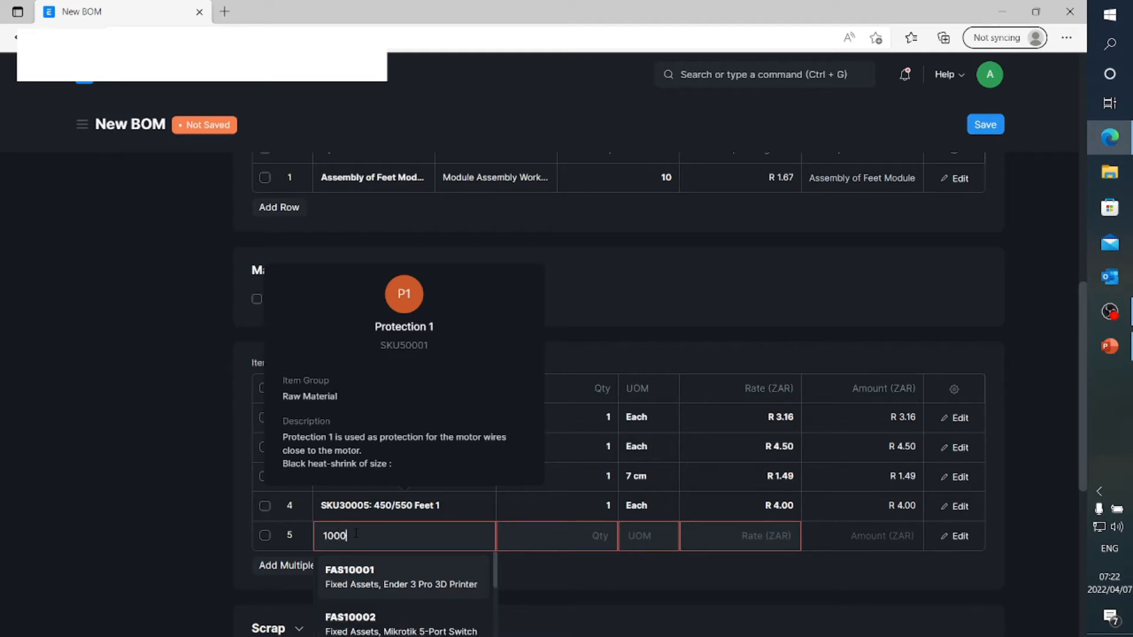
type("3")
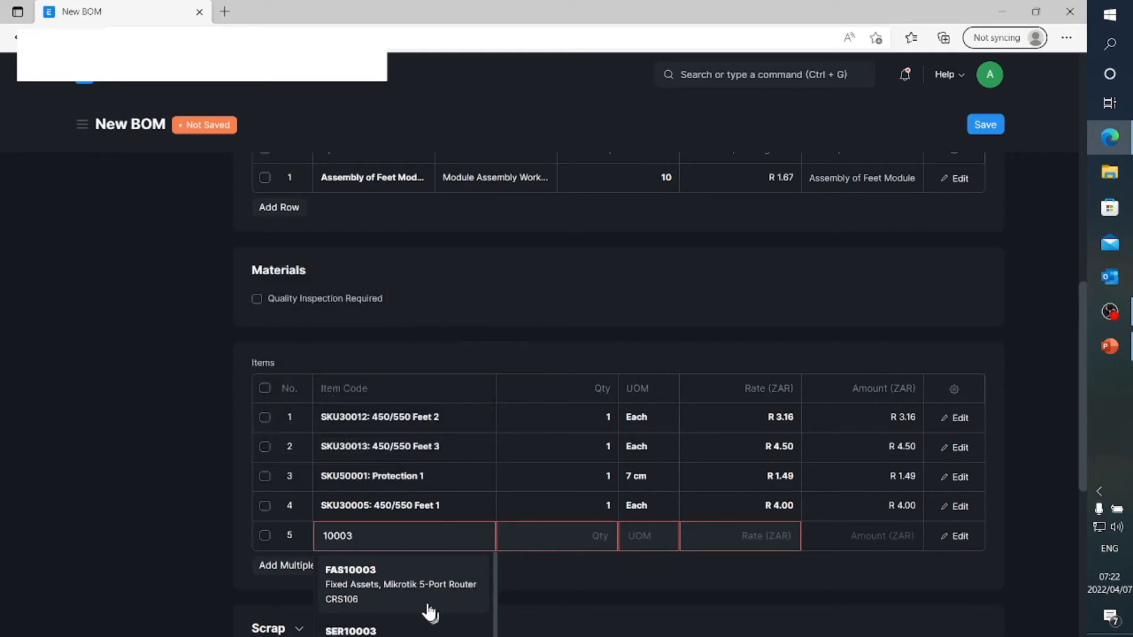
scroll(425, 607, "down", 2)
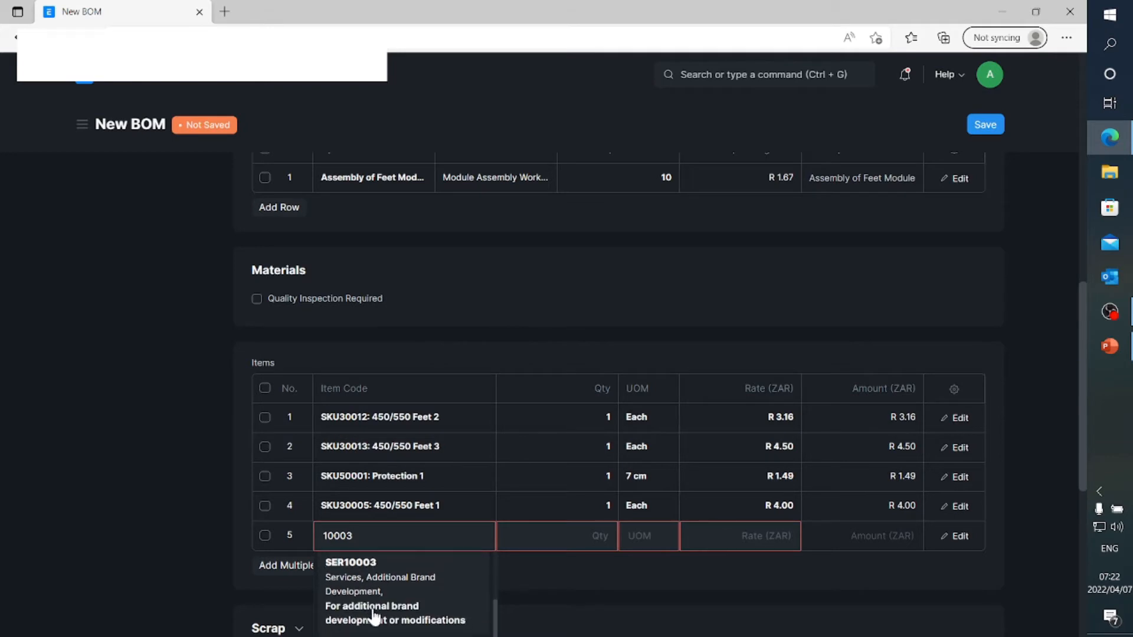
scroll(375, 615, "down", 1)
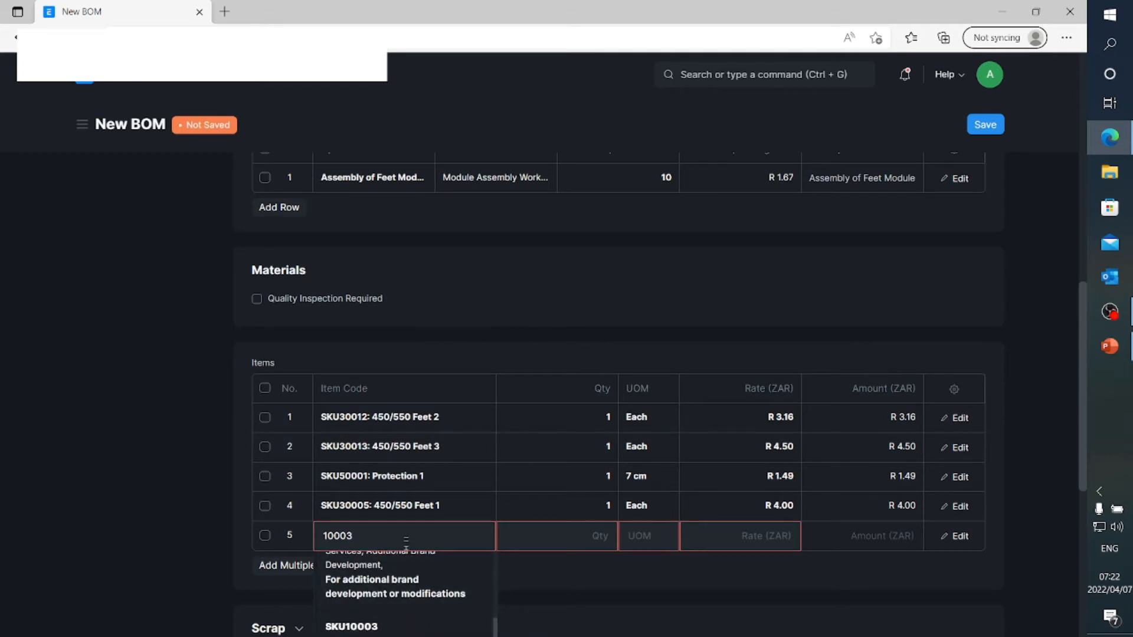
key("BackSpace")
key("BackSpace")
key("BackSpace")
key("BackSpace")
key("BackSpace")
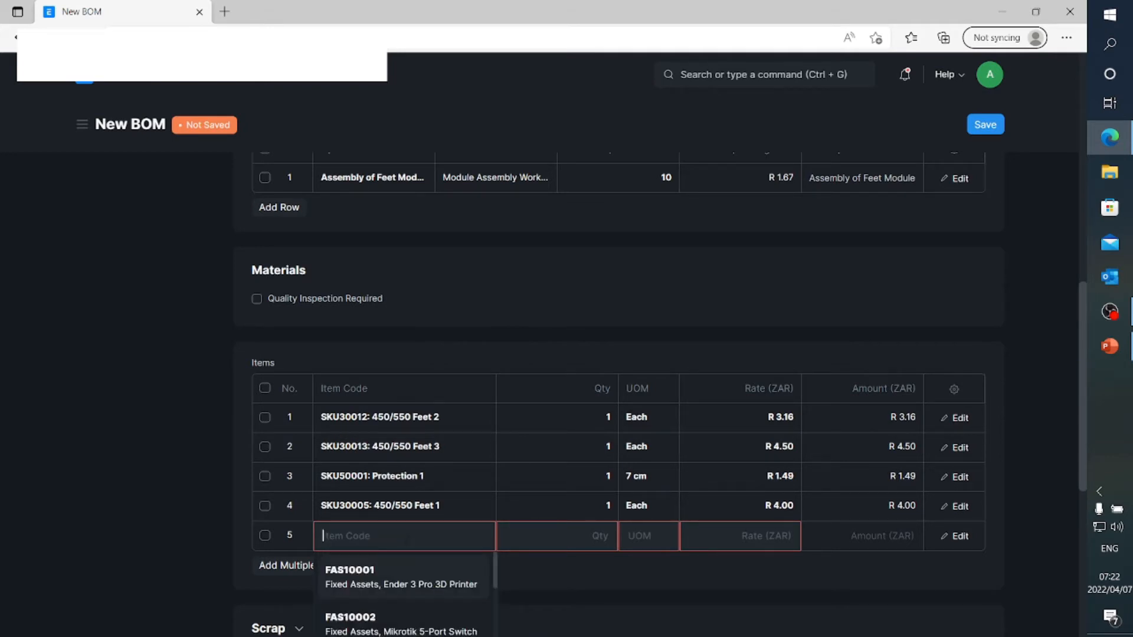
Set the fifth Items row to SKU10003, Cap Screw M2.5×12, and add SKU10006, Nut M2.5, as the sixth row
type("SKU100")
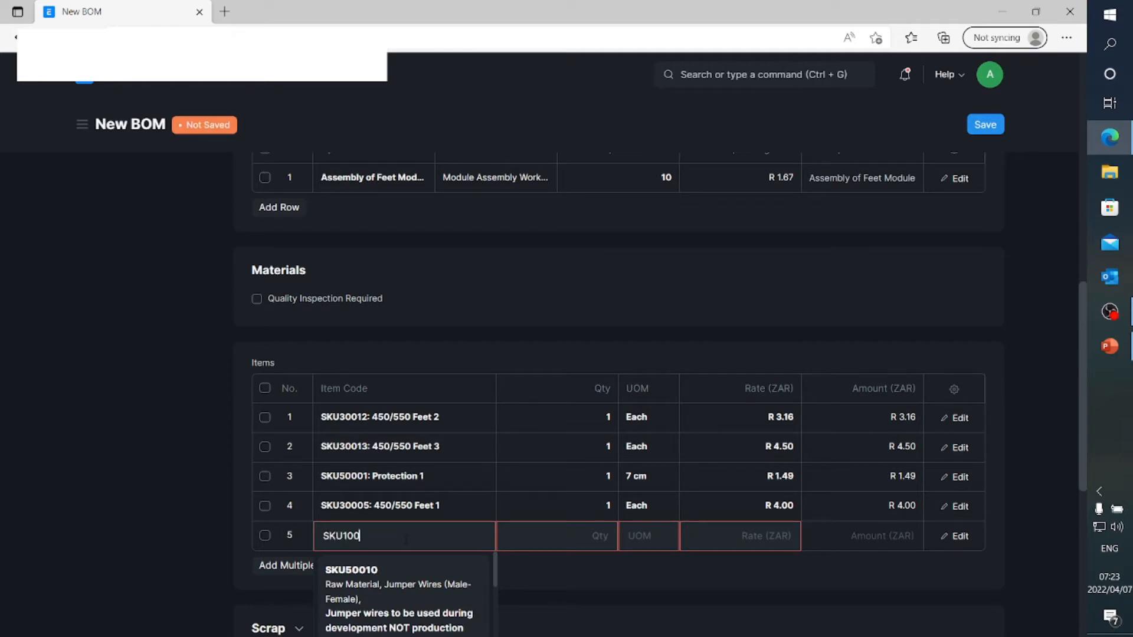
type("03")
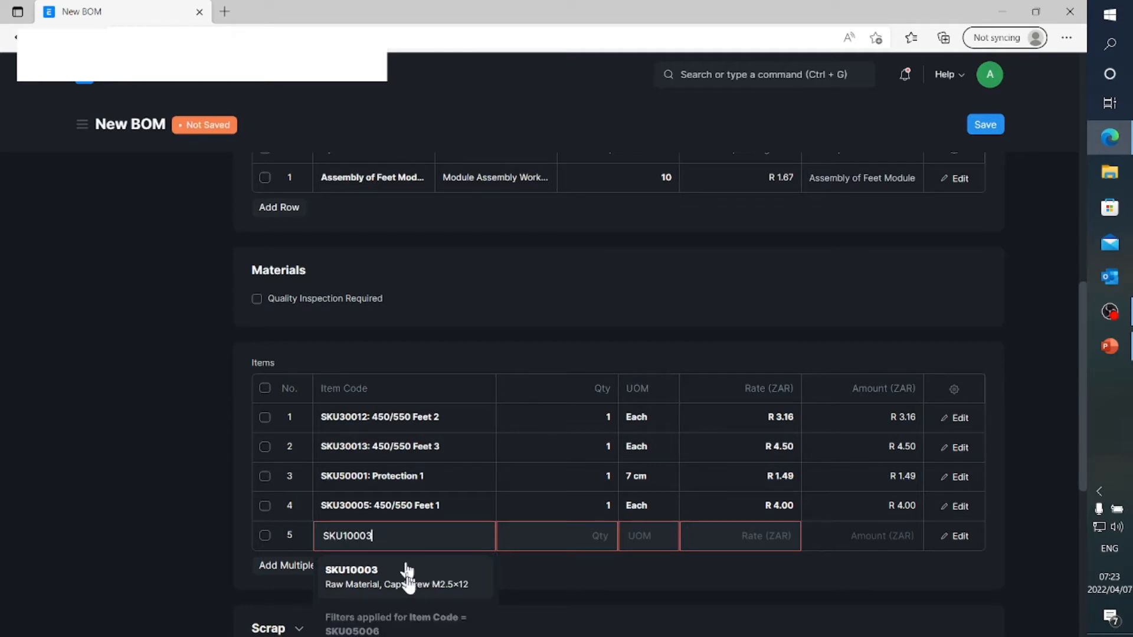
left_click(407, 584)
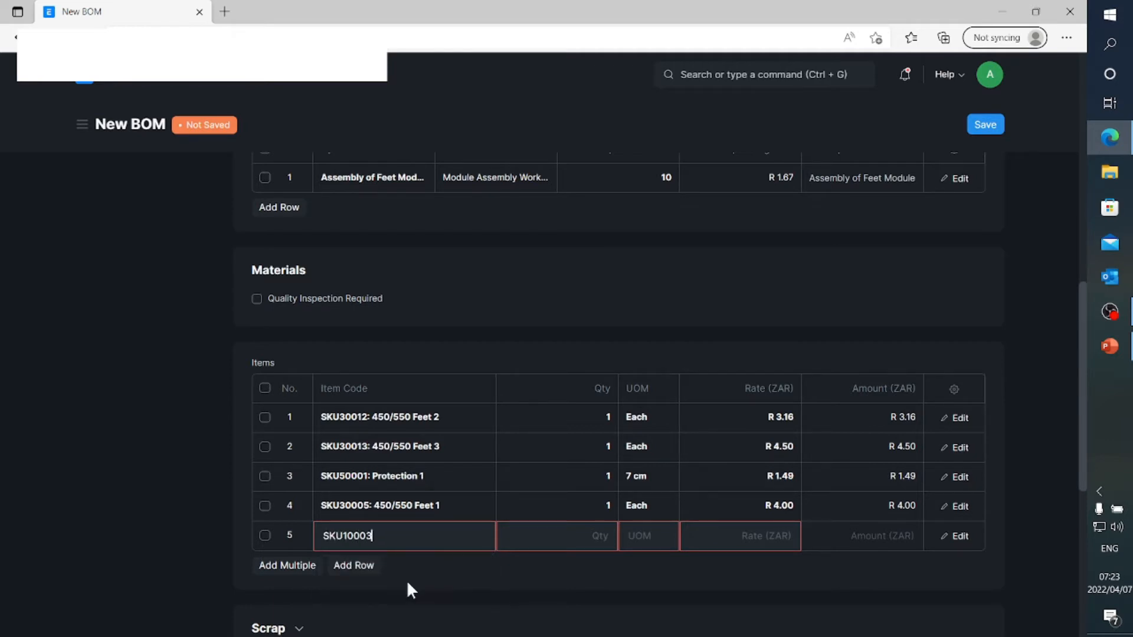
left_click(373, 568)
left_click(375, 570)
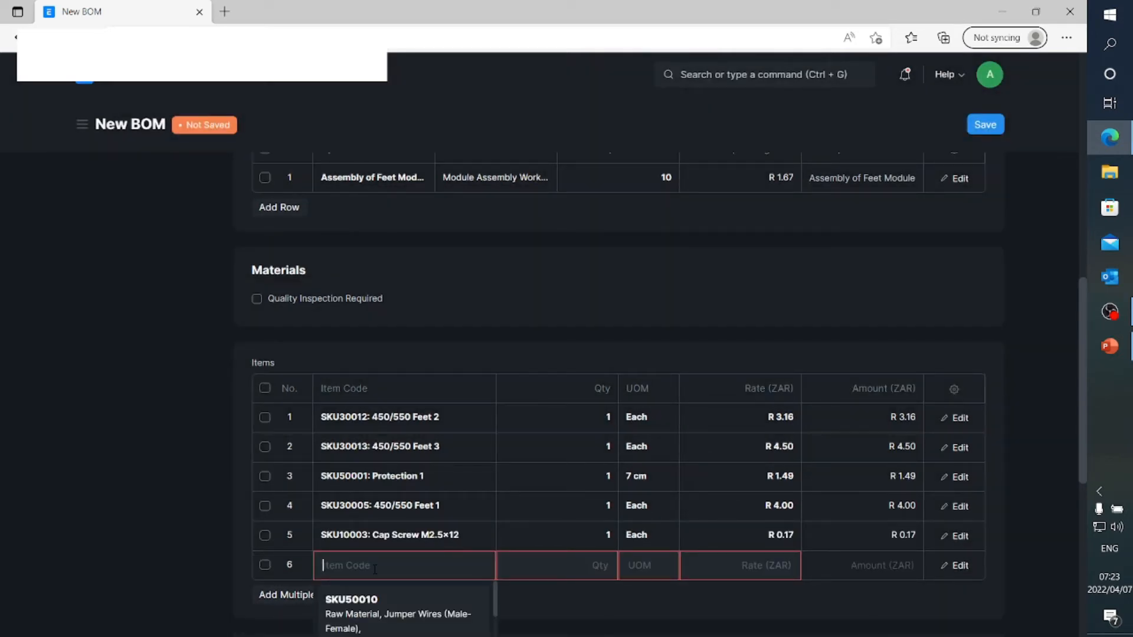
type("SKU10006")
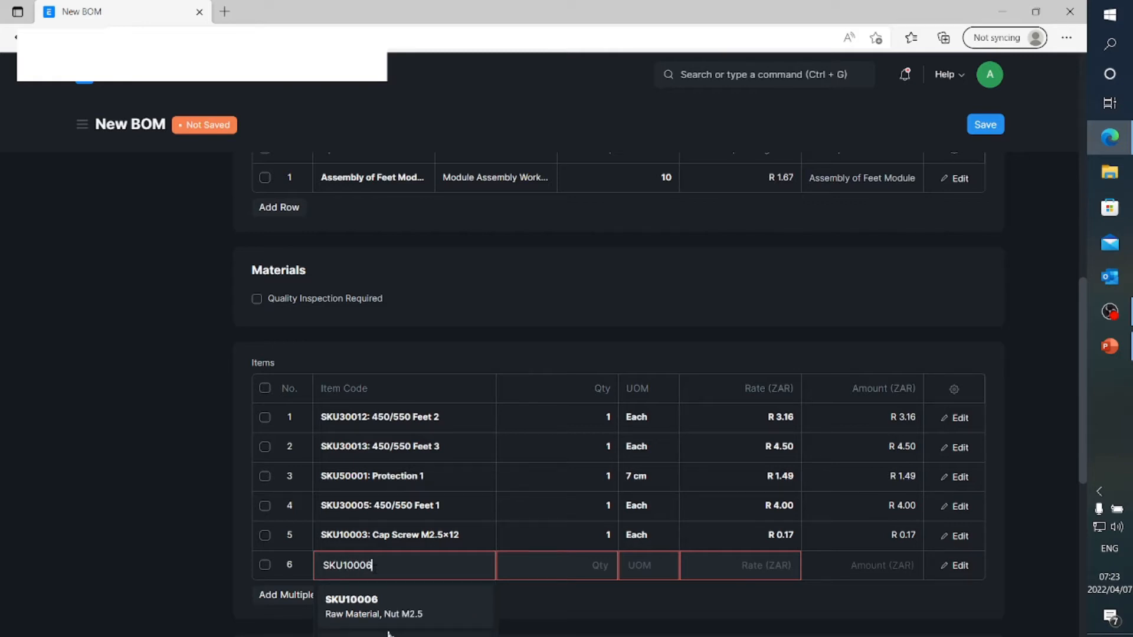
left_click(393, 608)
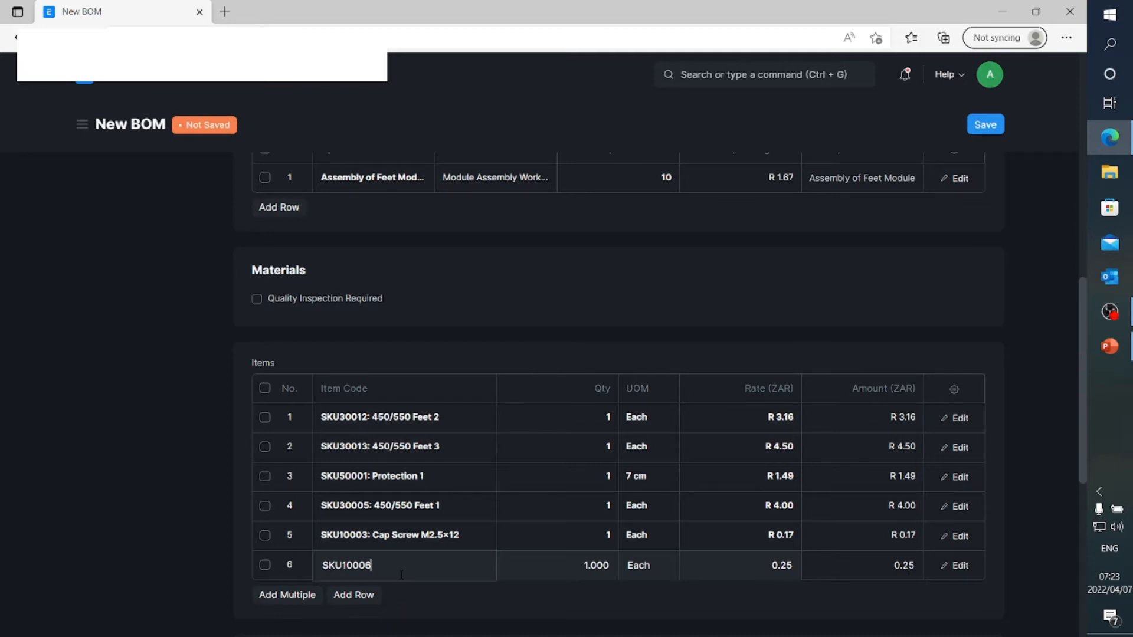
Save the new BOM for SKU05006 and submit it permanently
scroll(401, 575, "down", 6)
scroll(400, 576, "down", 1)
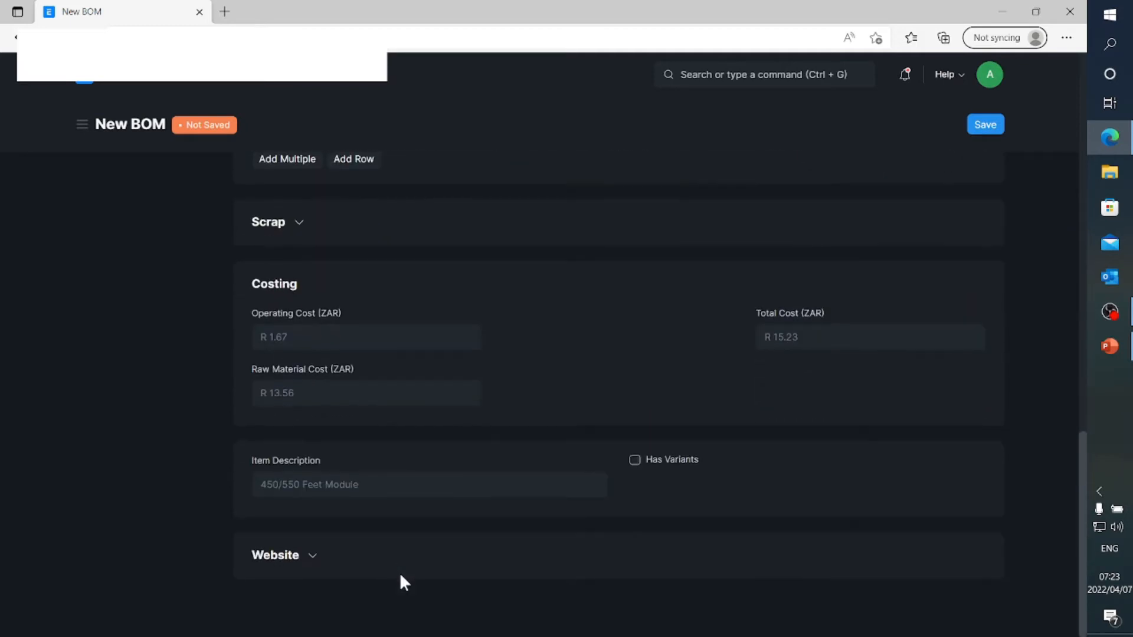
scroll(400, 575, "up", 6)
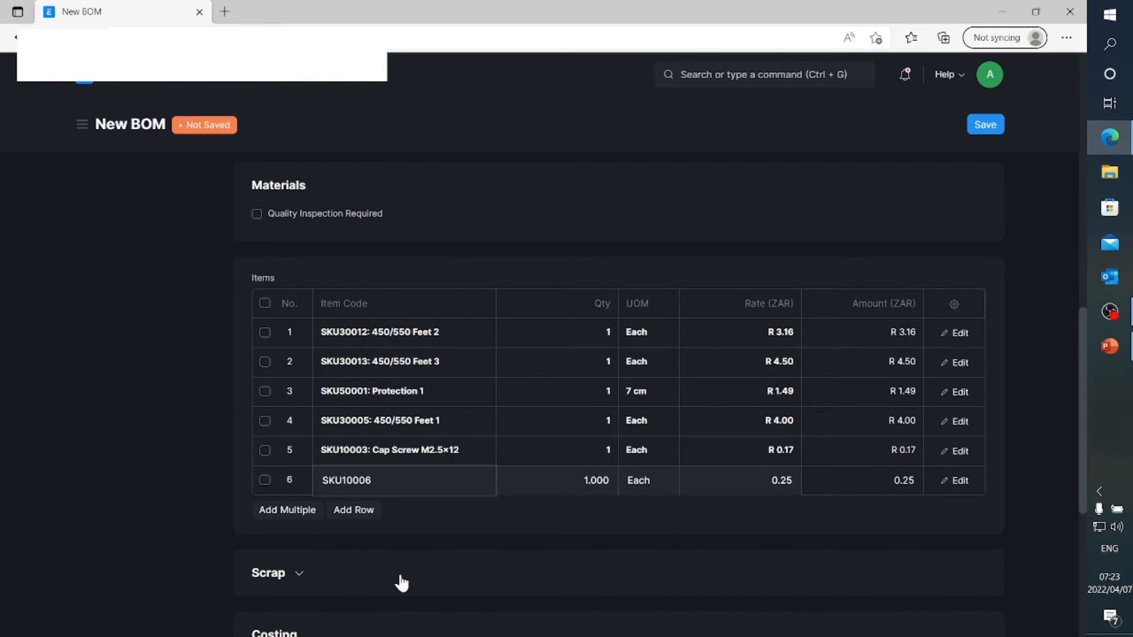
scroll(400, 575, "up", 3)
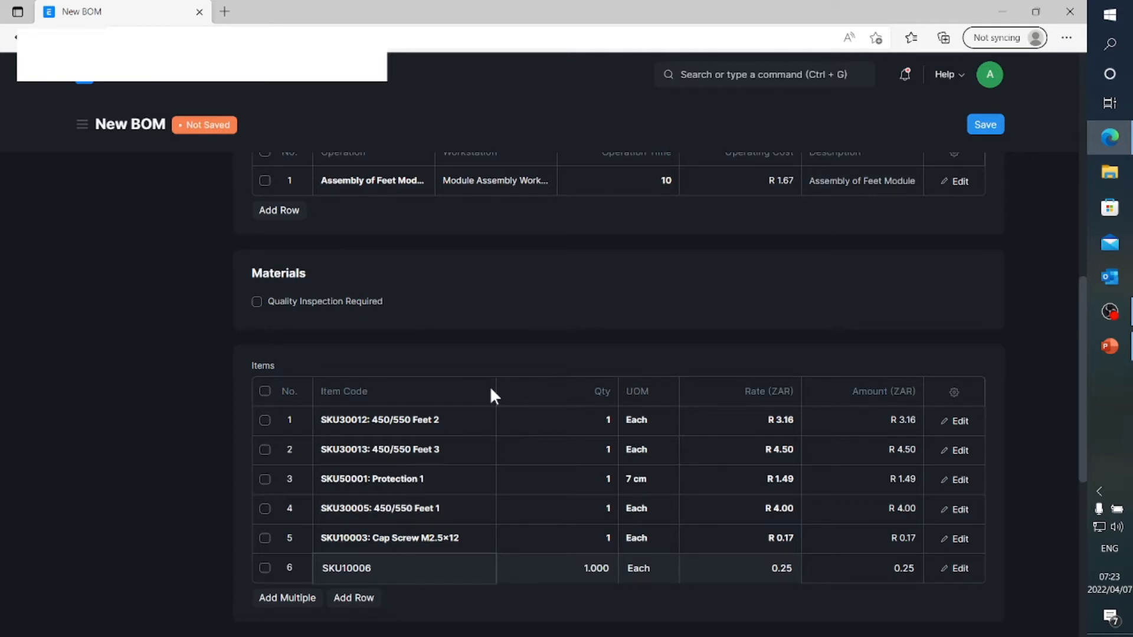
scroll(490, 394, "up", 1)
scroll(447, 364, "up", 5)
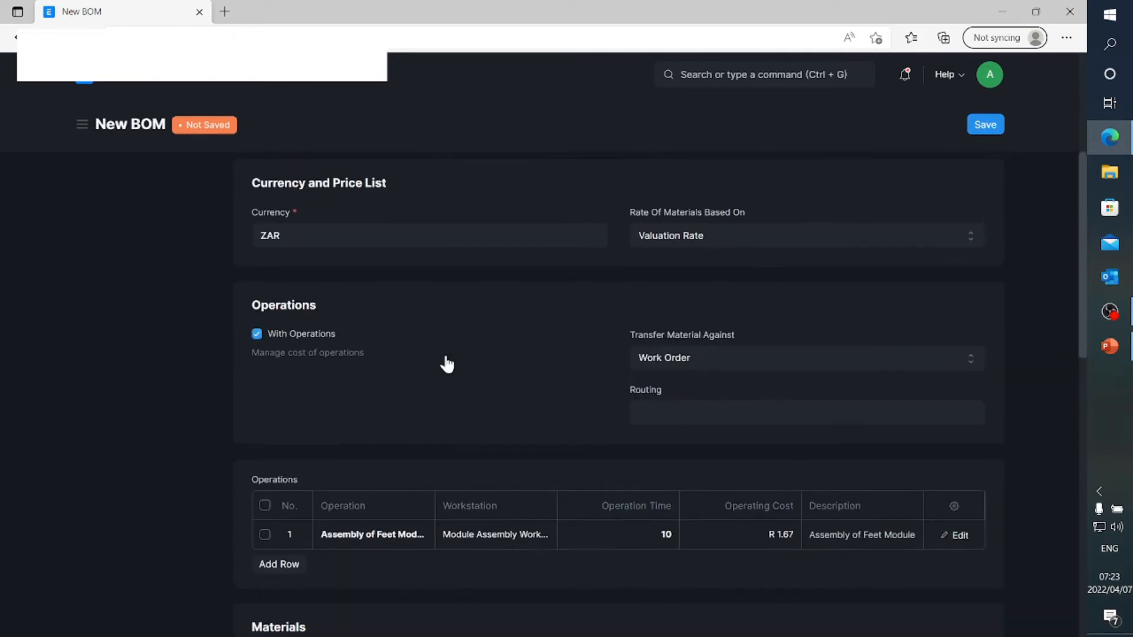
left_click(997, 125)
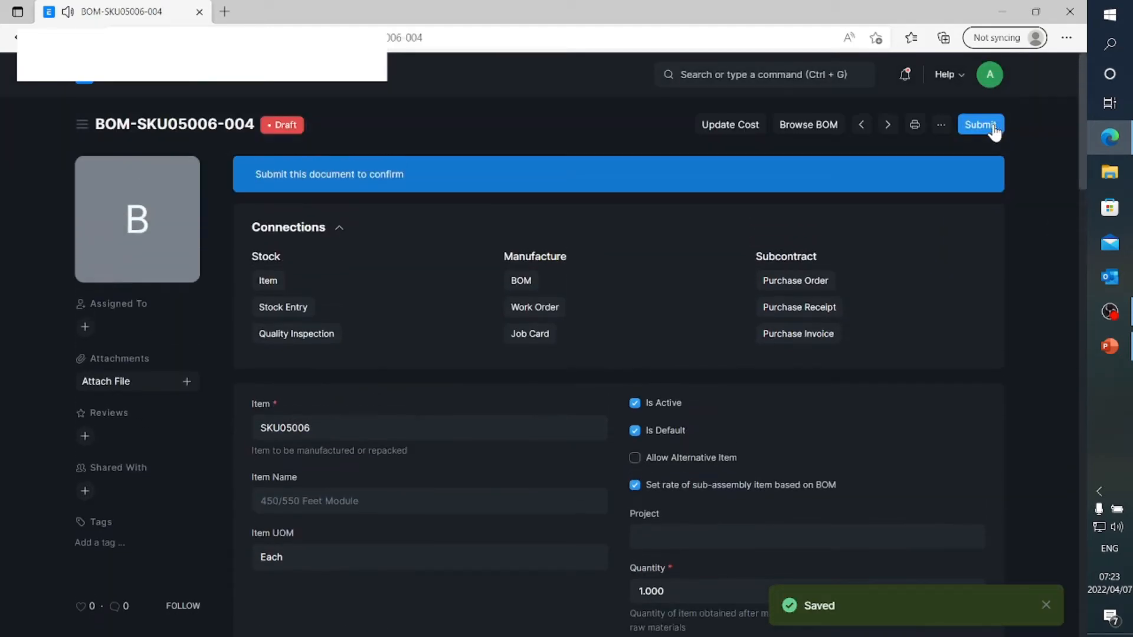
left_click(994, 130)
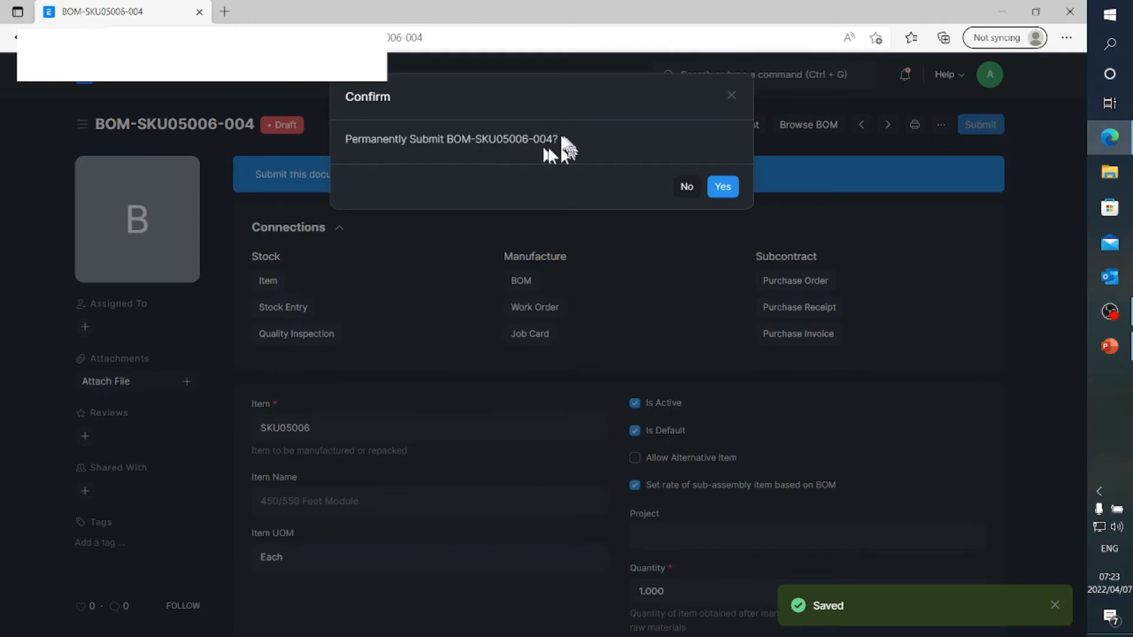
left_click(721, 188)
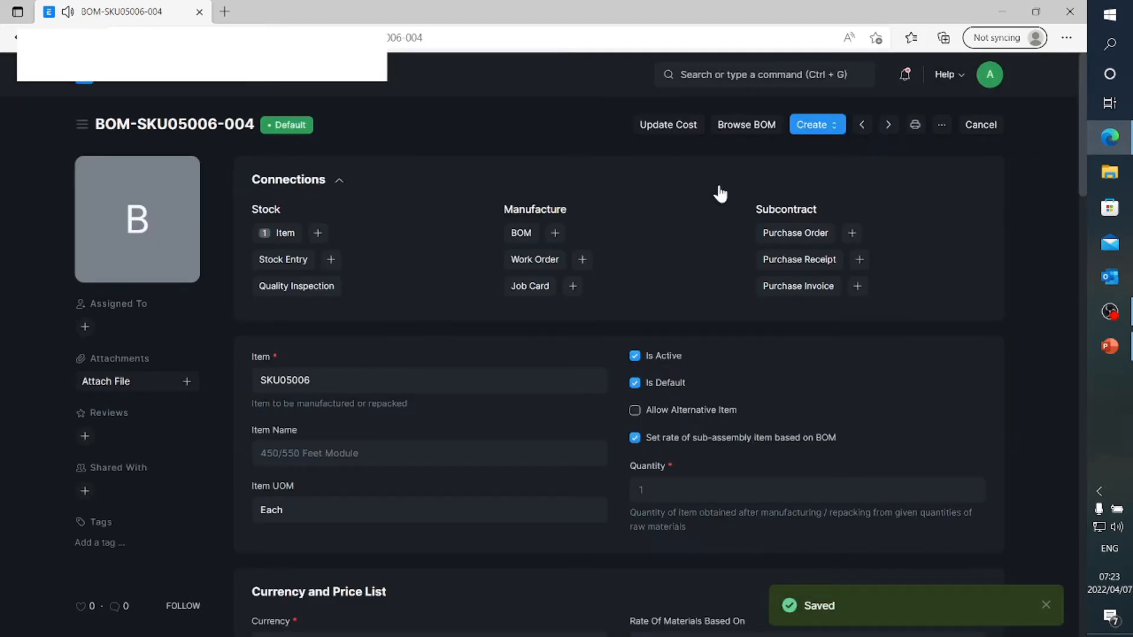
Open the submitted BOM-SKU05006-004 from the BOM list to check it, and return to the list
left_click(214, 77)
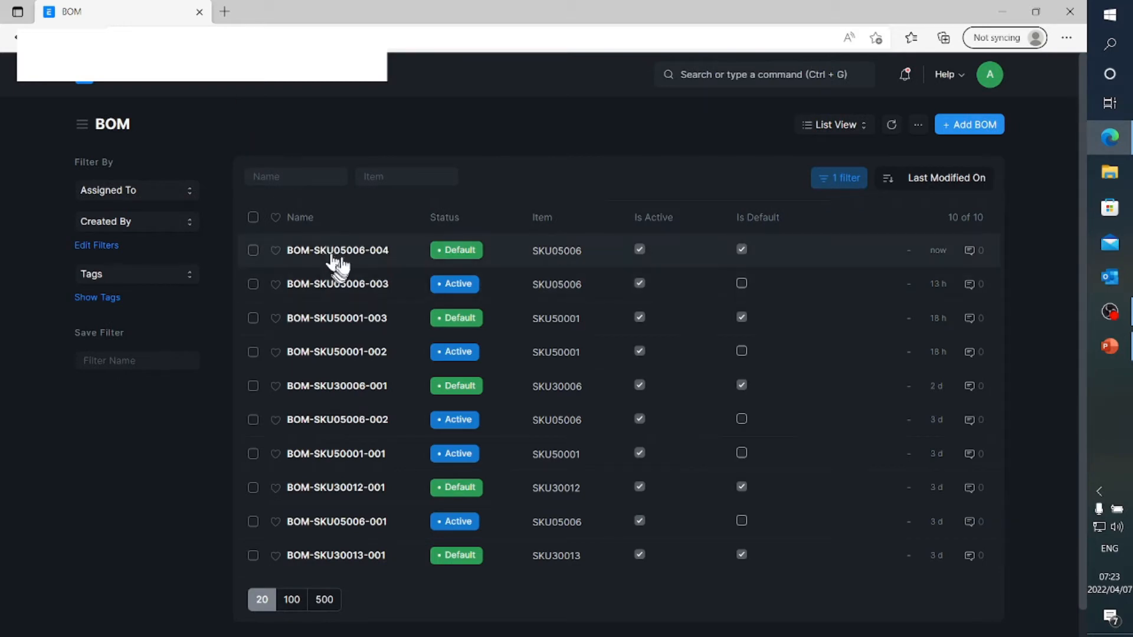
left_click(342, 258)
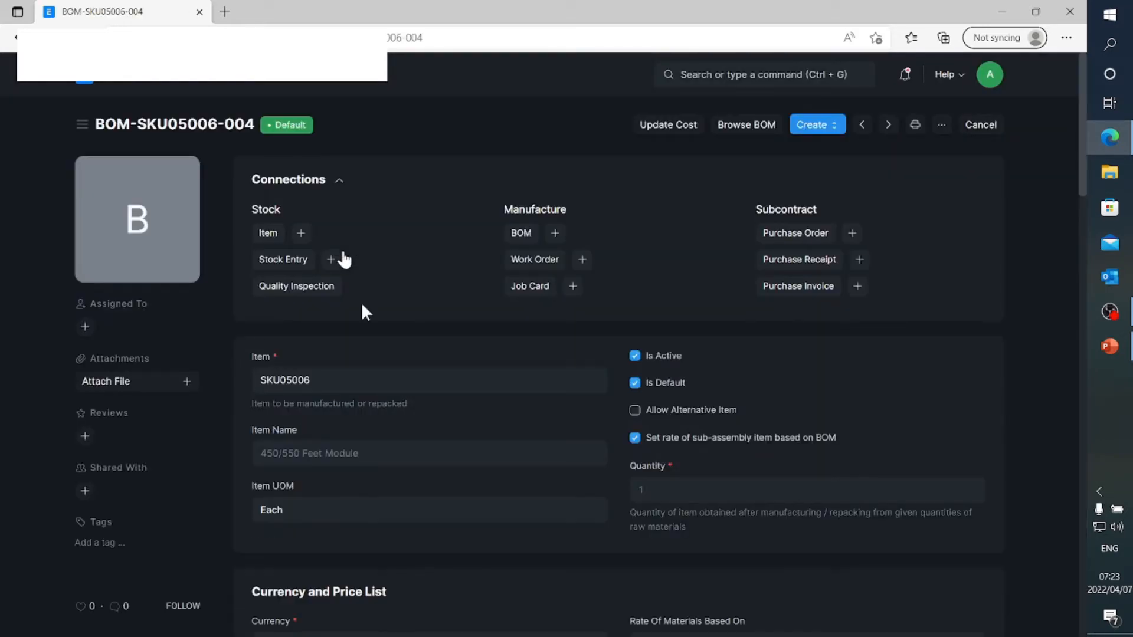
scroll(479, 454, "down", 8)
scroll(476, 449, "up", 10)
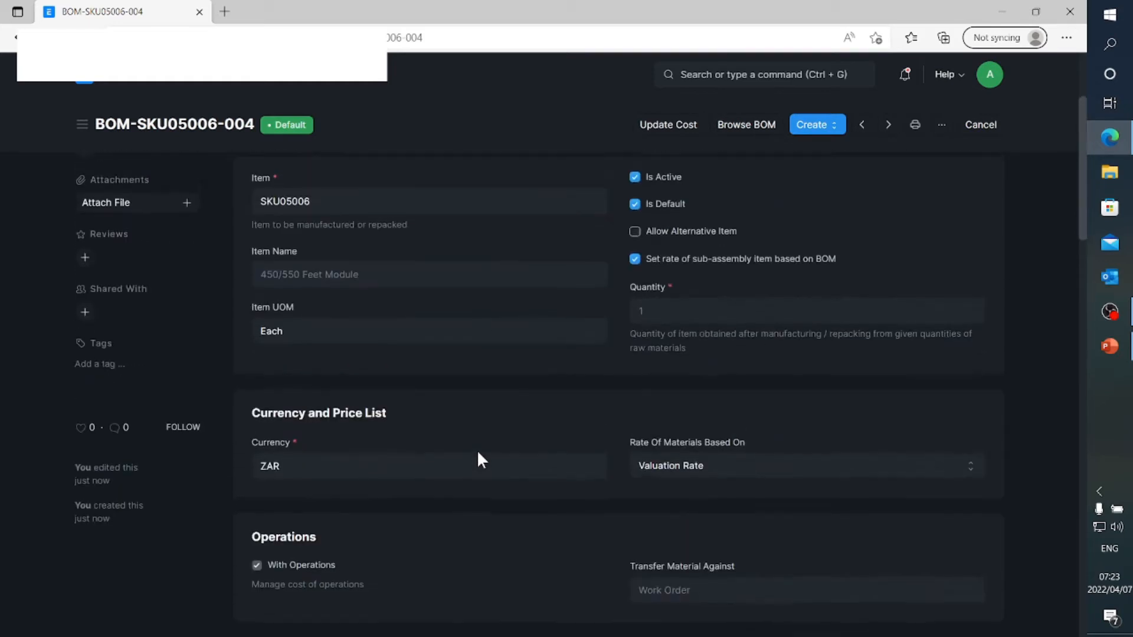
left_click(210, 85)
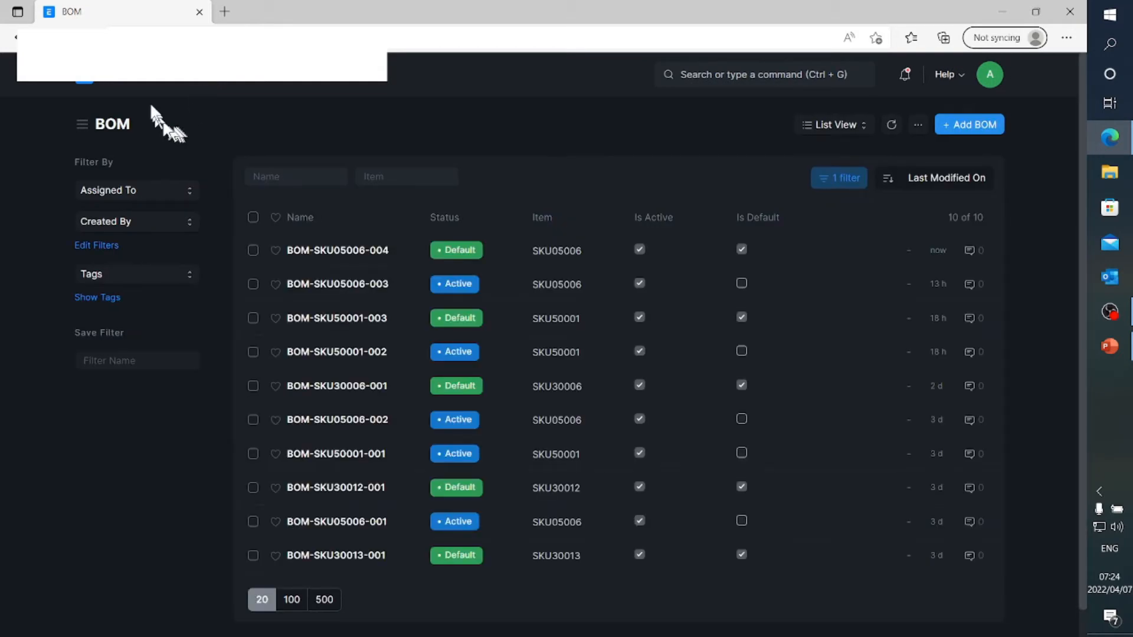
Run the BOM Stock Report for BOM-SKU05006-004 in the Stores - TD warehouse to check the availability of its parts
left_click(147, 84)
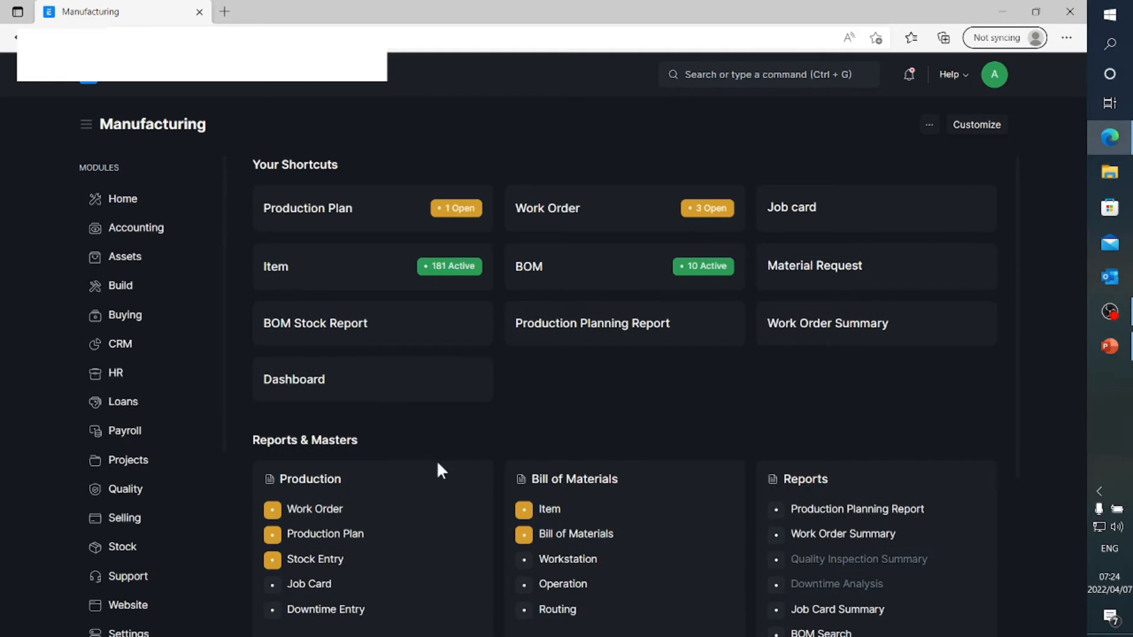
left_click(309, 323)
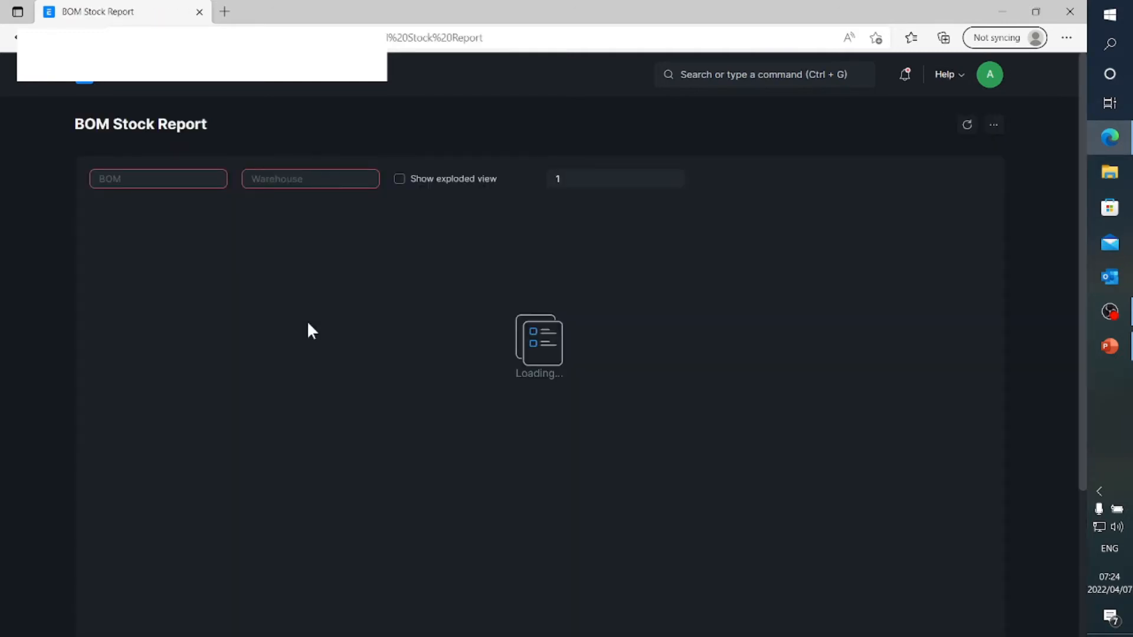
left_click(178, 177)
type("05006")
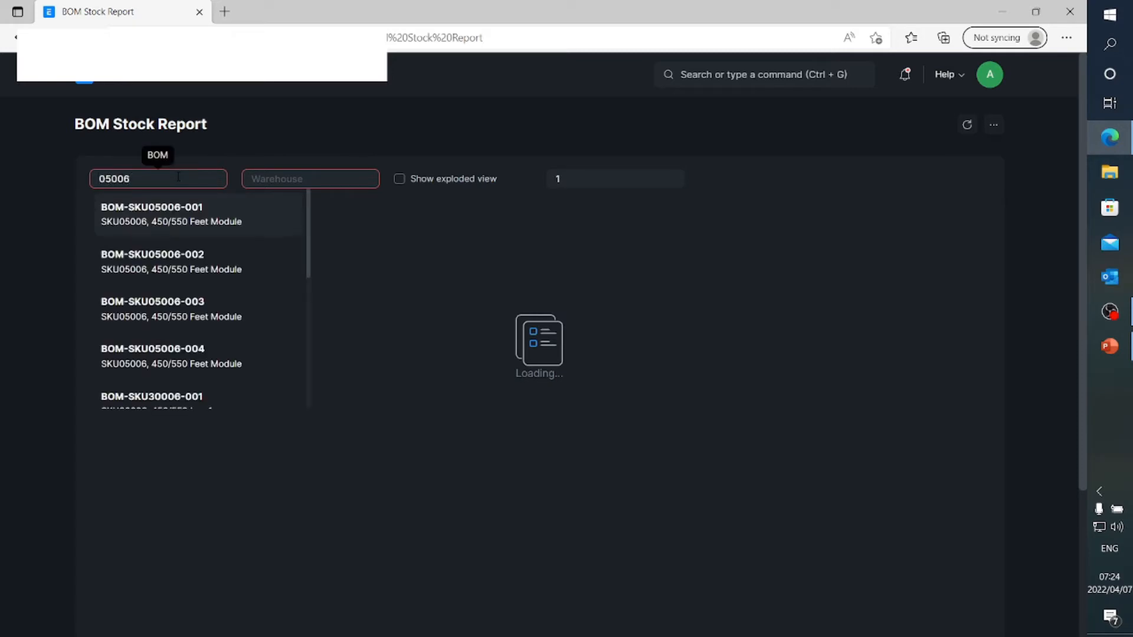
left_click(193, 361)
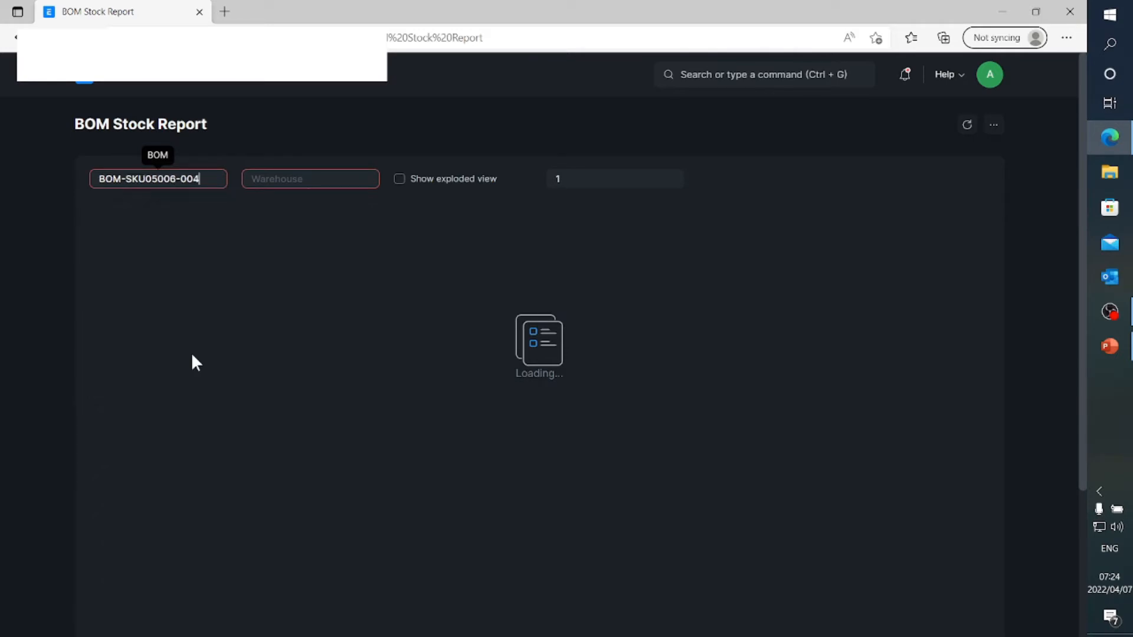
left_click(278, 179)
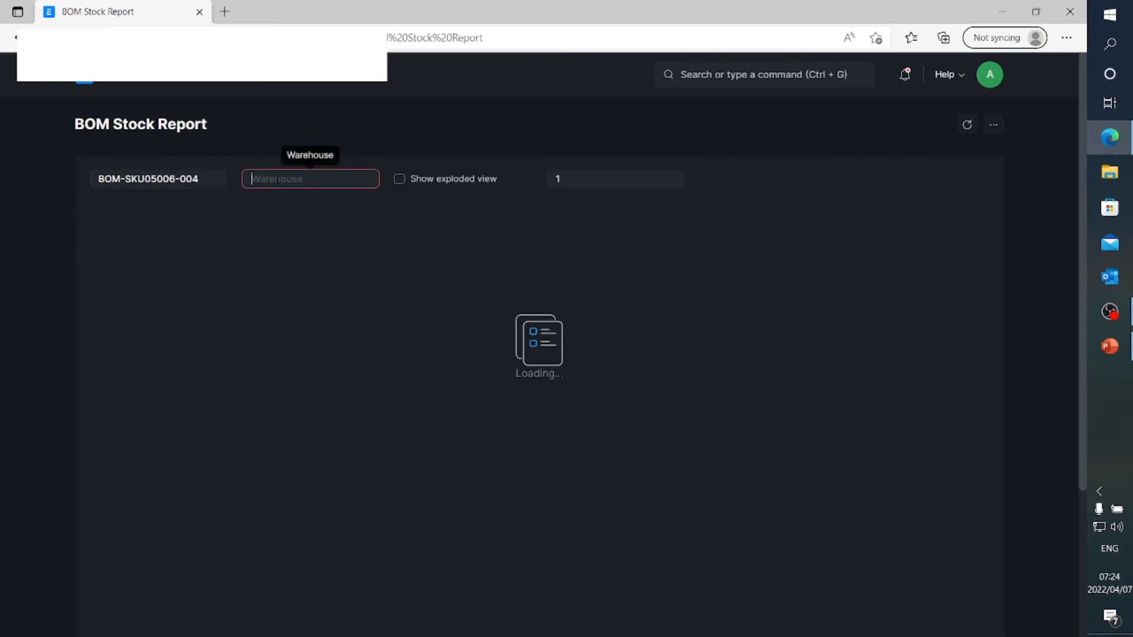
type("St")
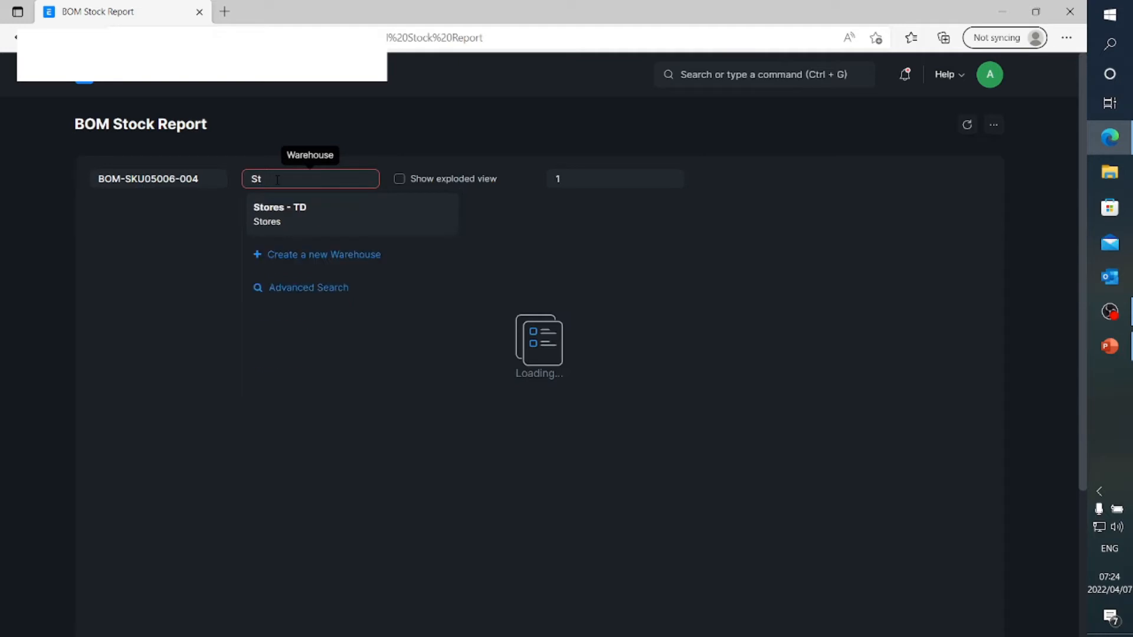
left_click(275, 208)
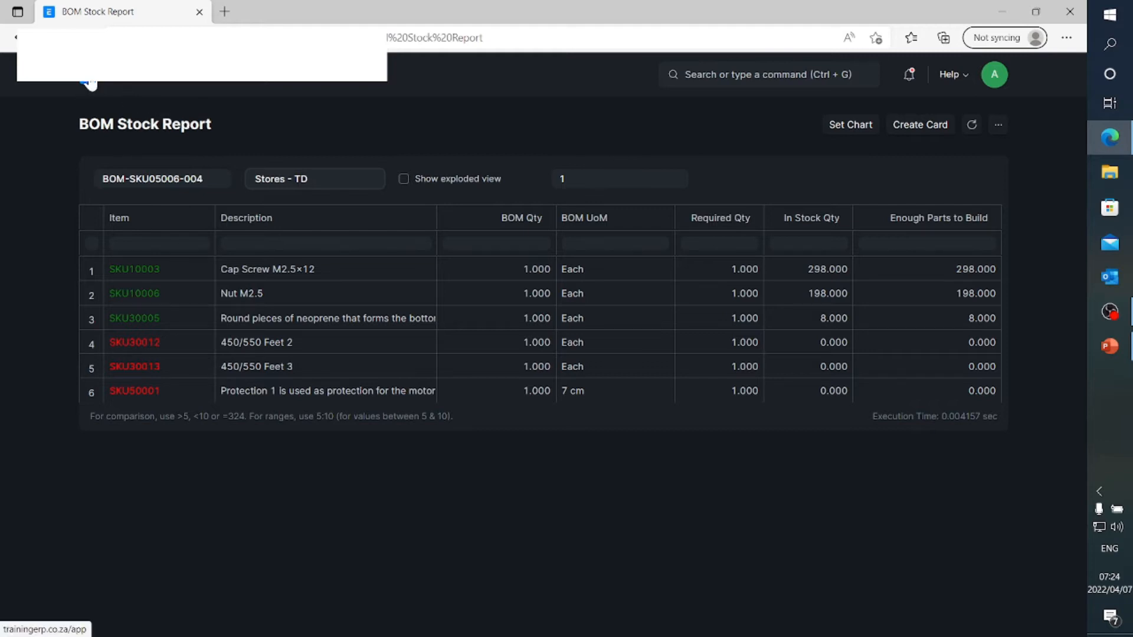
Start a new Material Request with purpose Manufacture and a Required By date of 2022-04-08
left_click(134, 85)
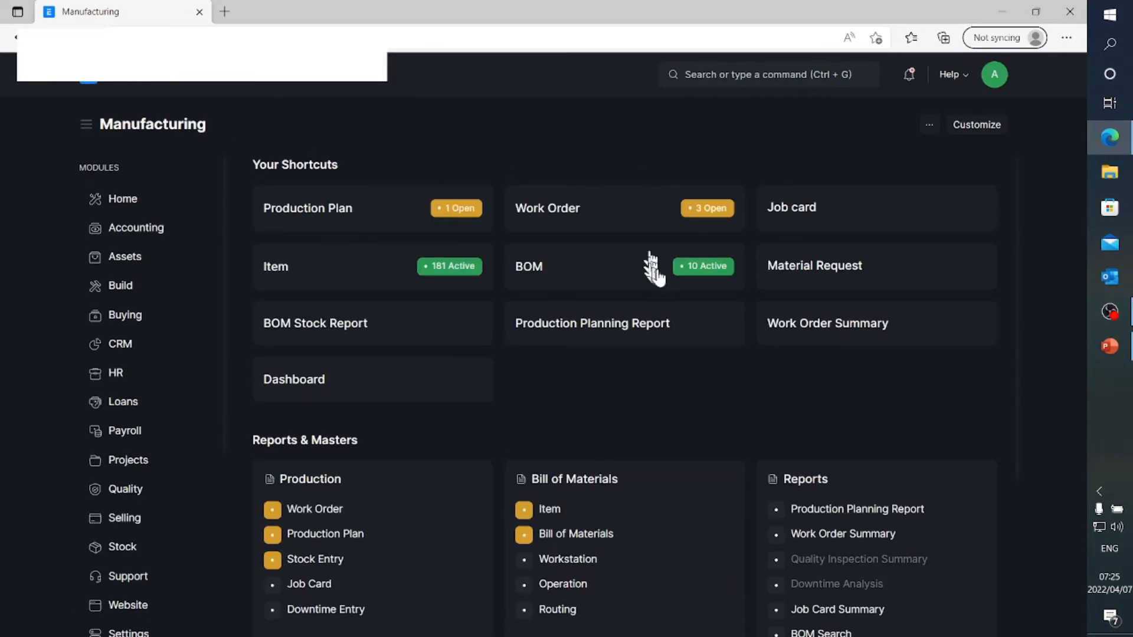
left_click(791, 275)
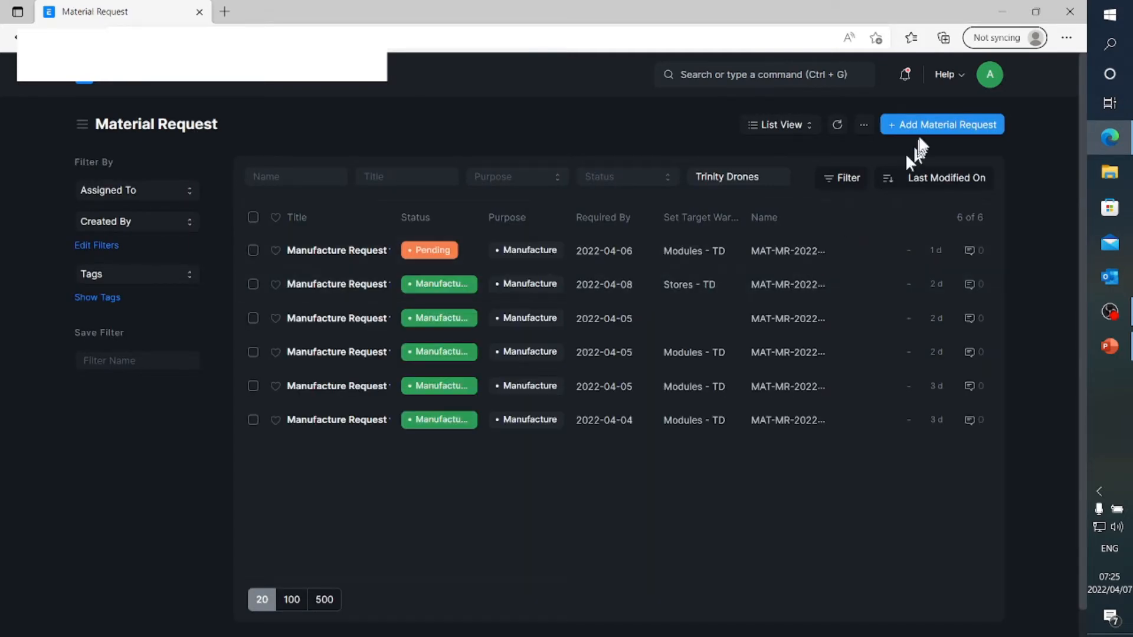
left_click(926, 128)
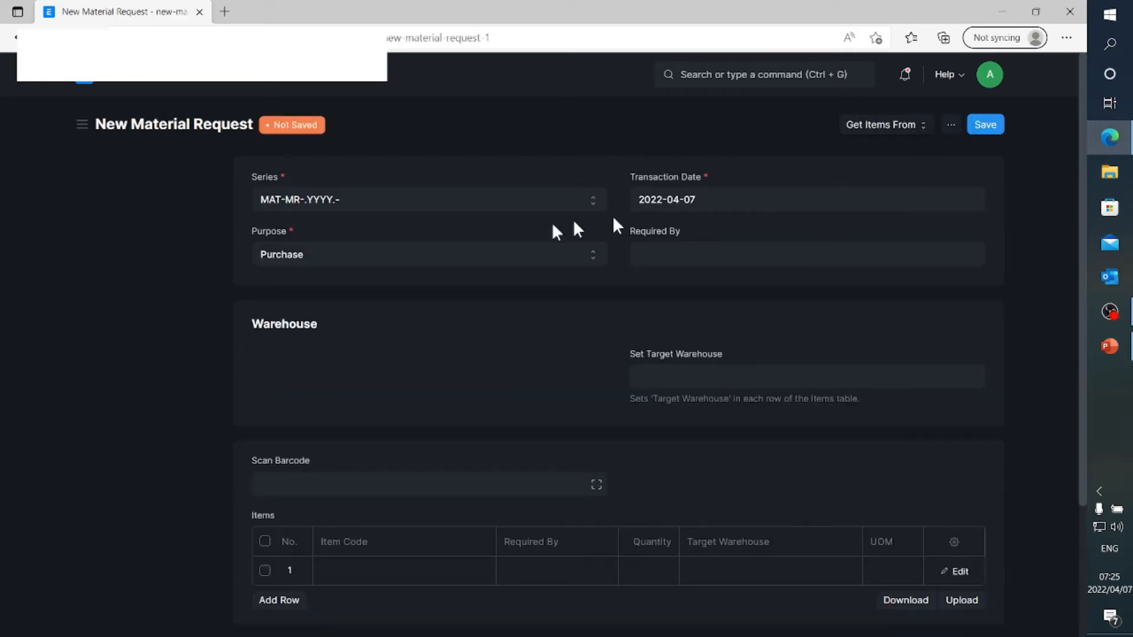
left_click(330, 258)
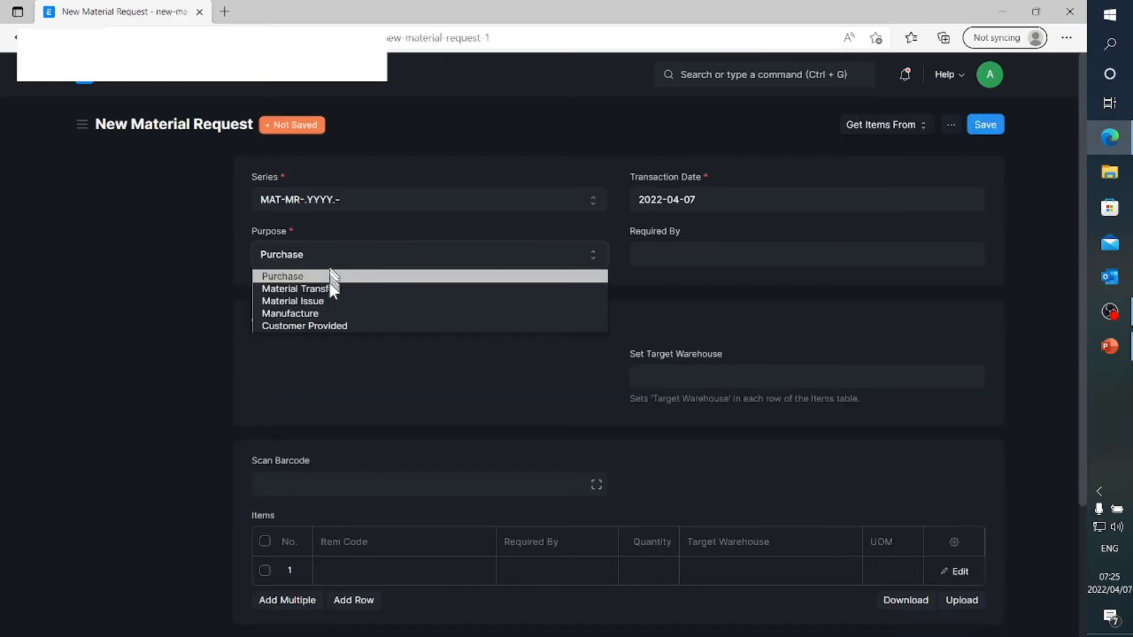
left_click(324, 315)
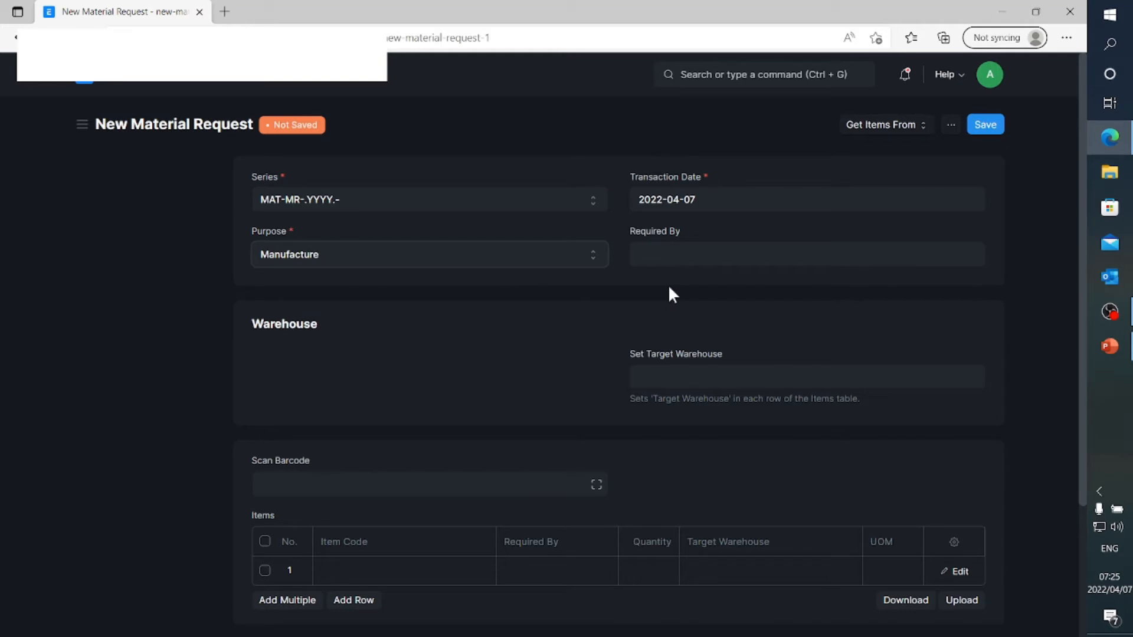
left_click(672, 257)
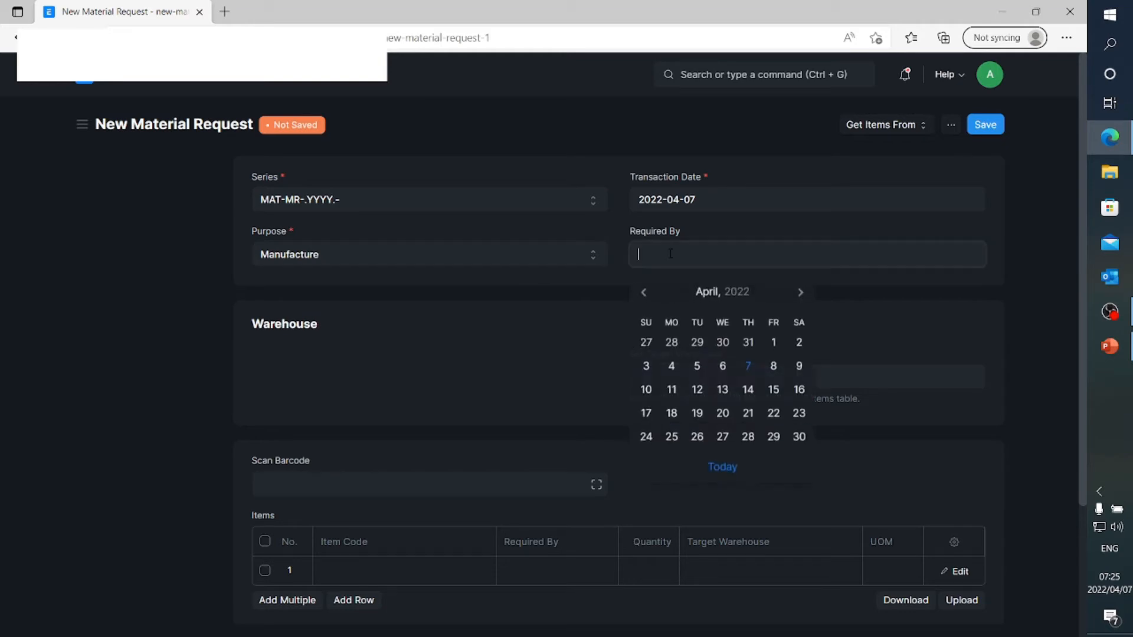
left_click(772, 369)
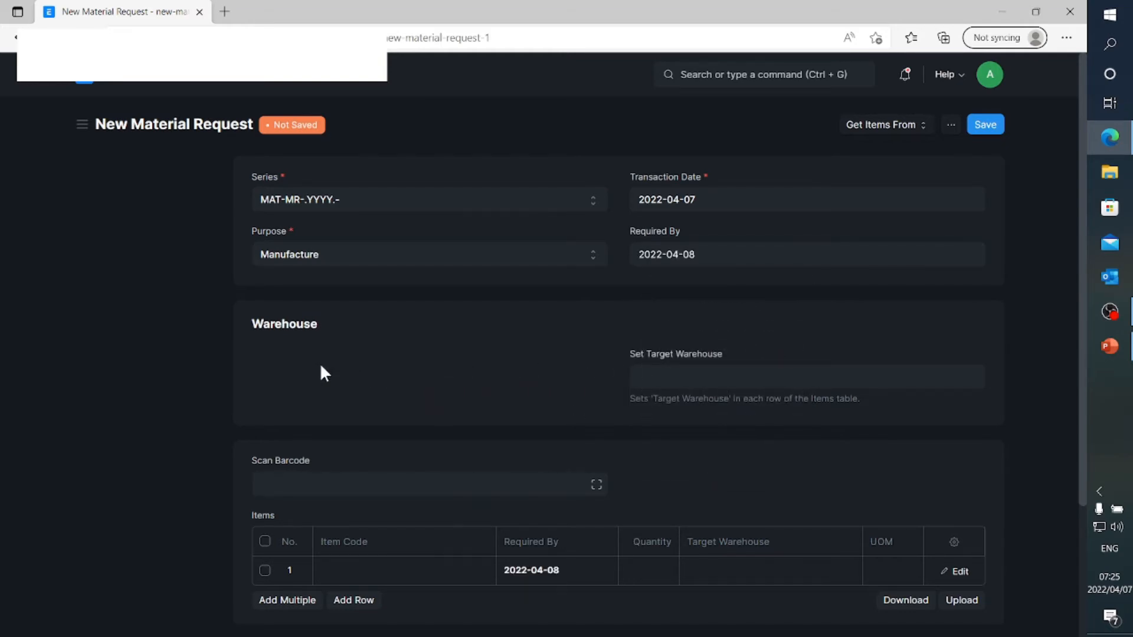
scroll(339, 454, "down", 2)
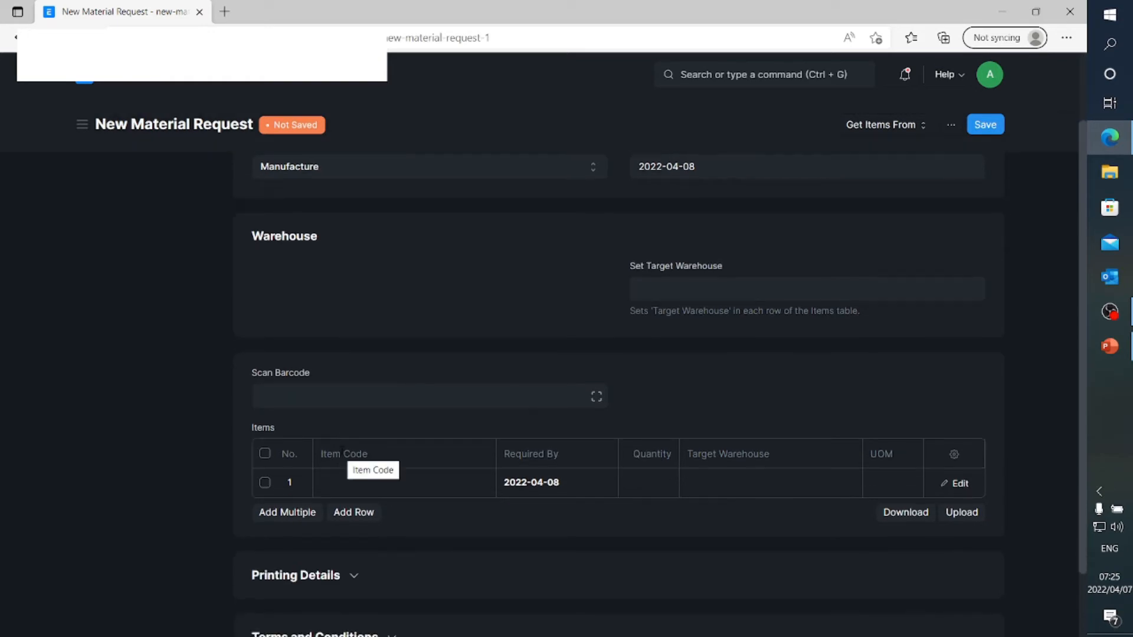
scroll(345, 459, "up", 2)
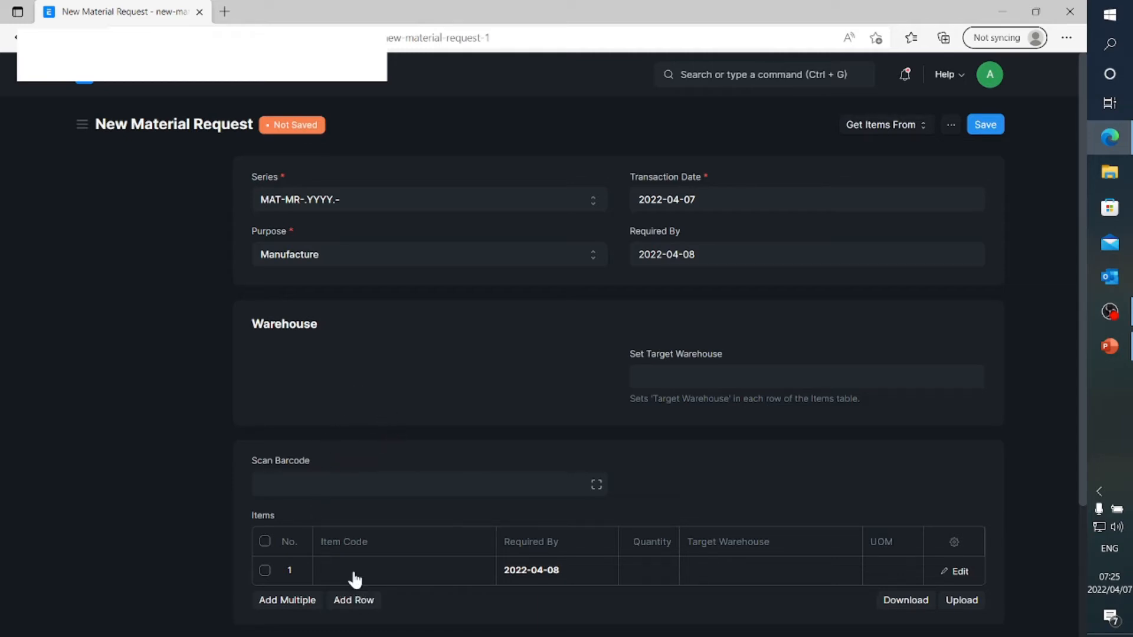
left_click(330, 481)
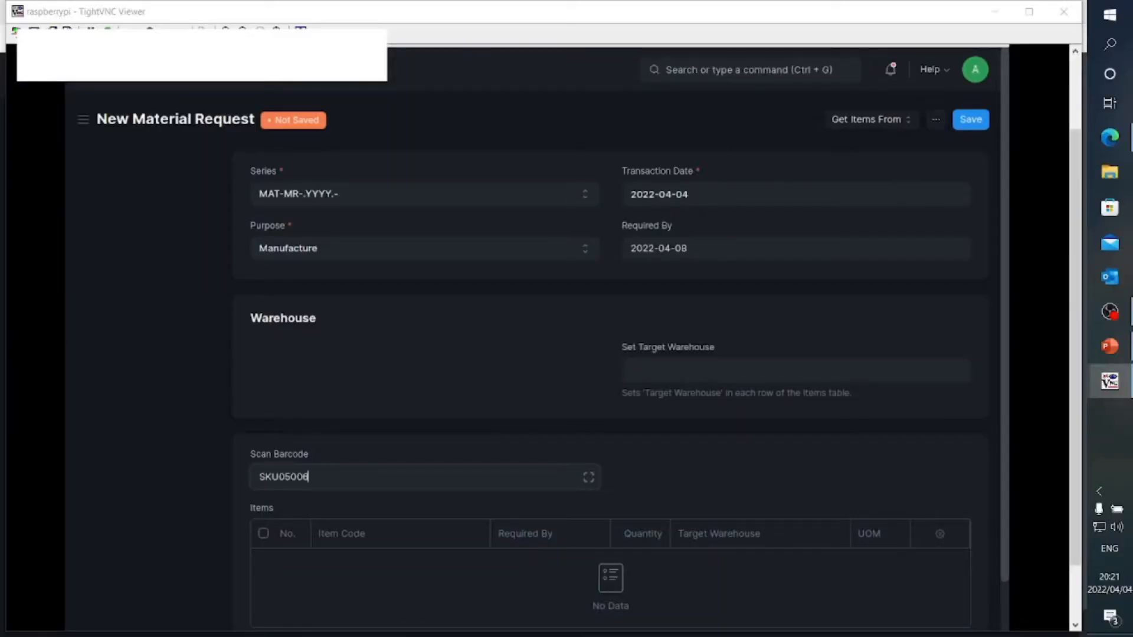
key("Return")
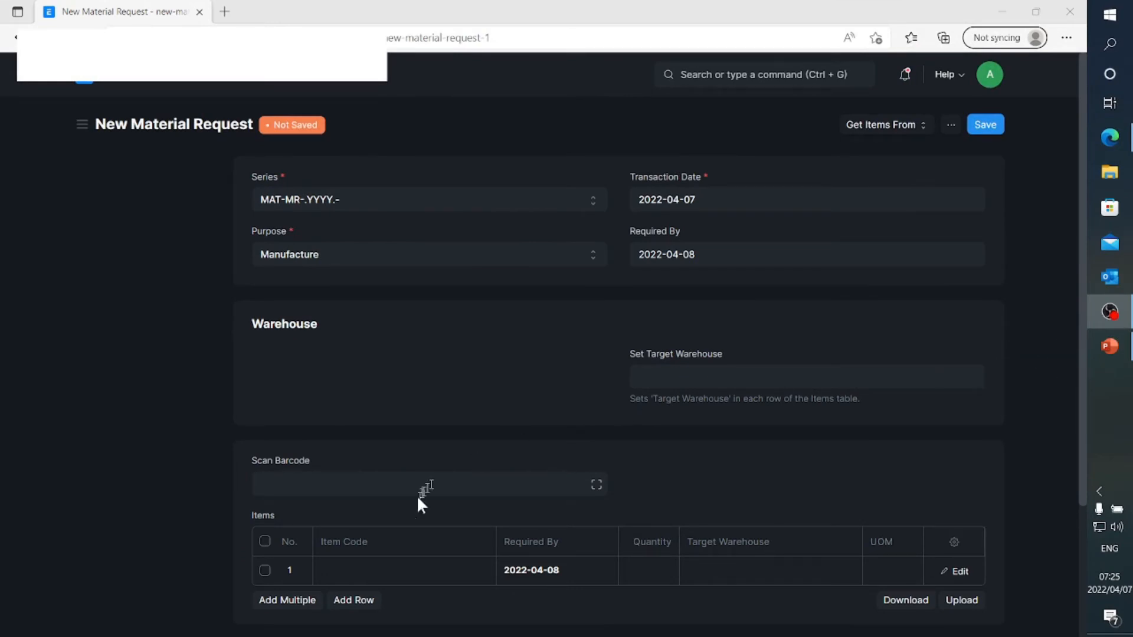
Set the first Items row of the material request to SKU05006, 450/550 Feet Module, and check the row's details
left_click(409, 570)
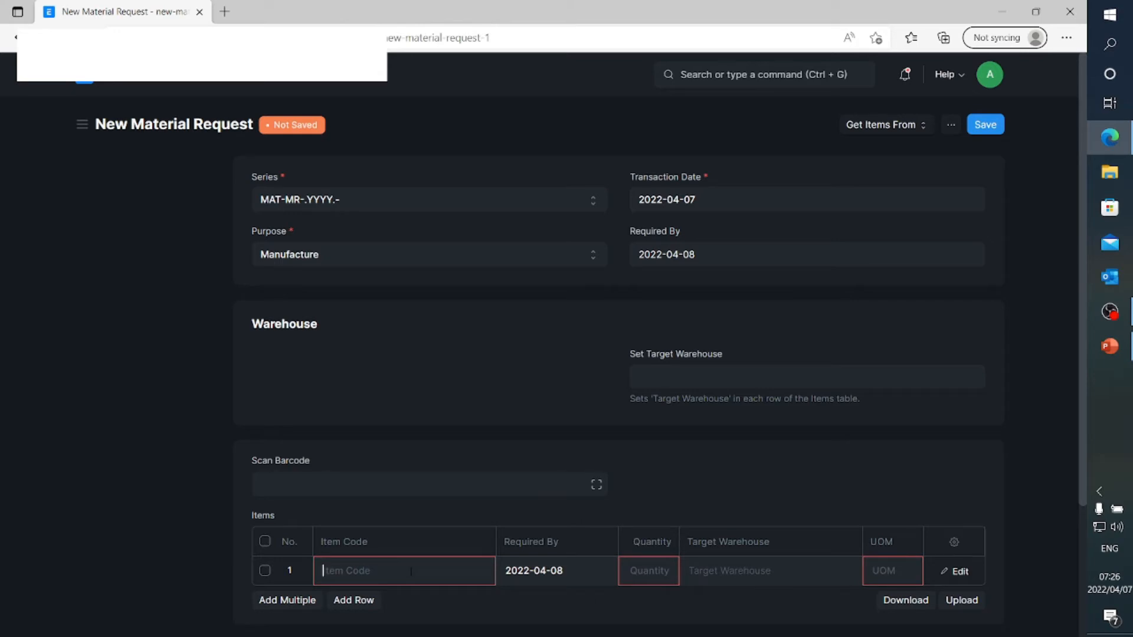
type("05006")
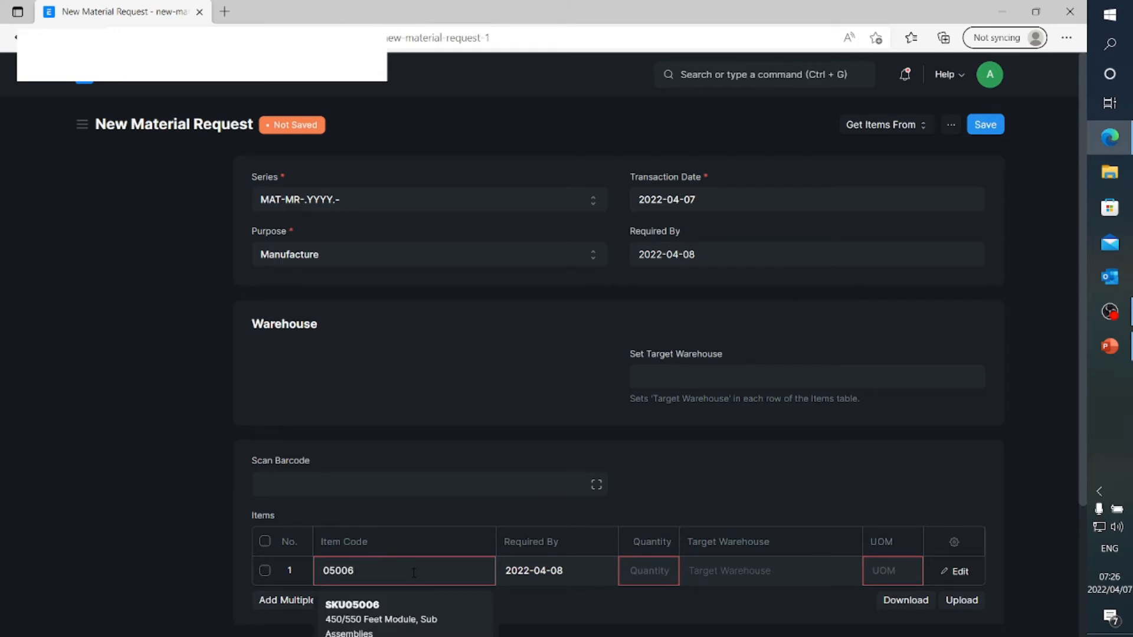
scroll(414, 573, "down", 3)
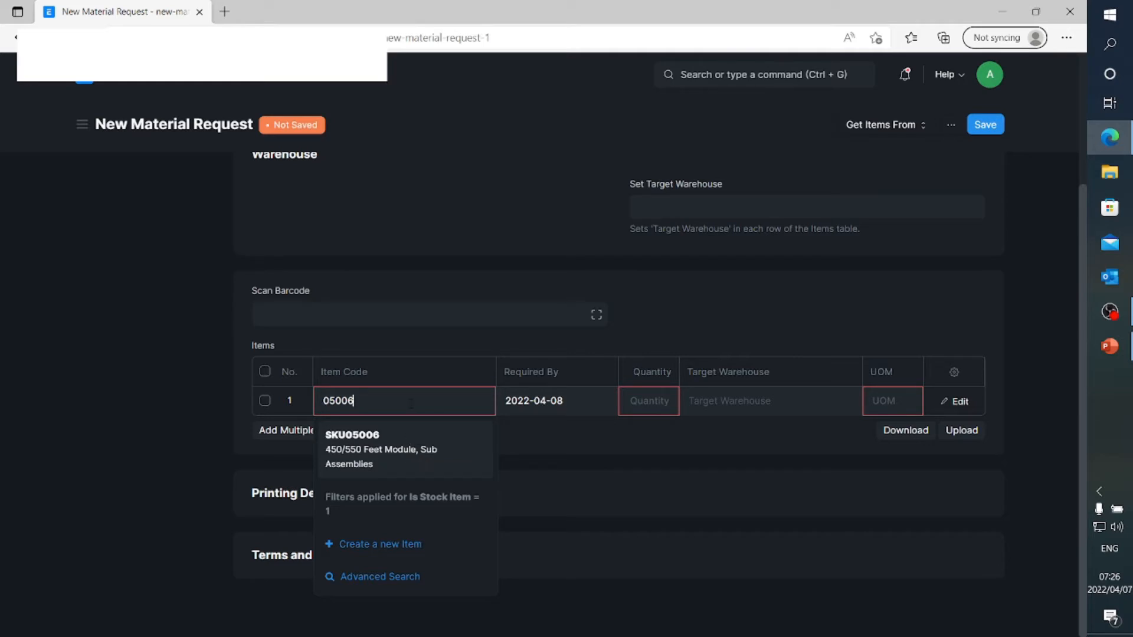
left_click(399, 444)
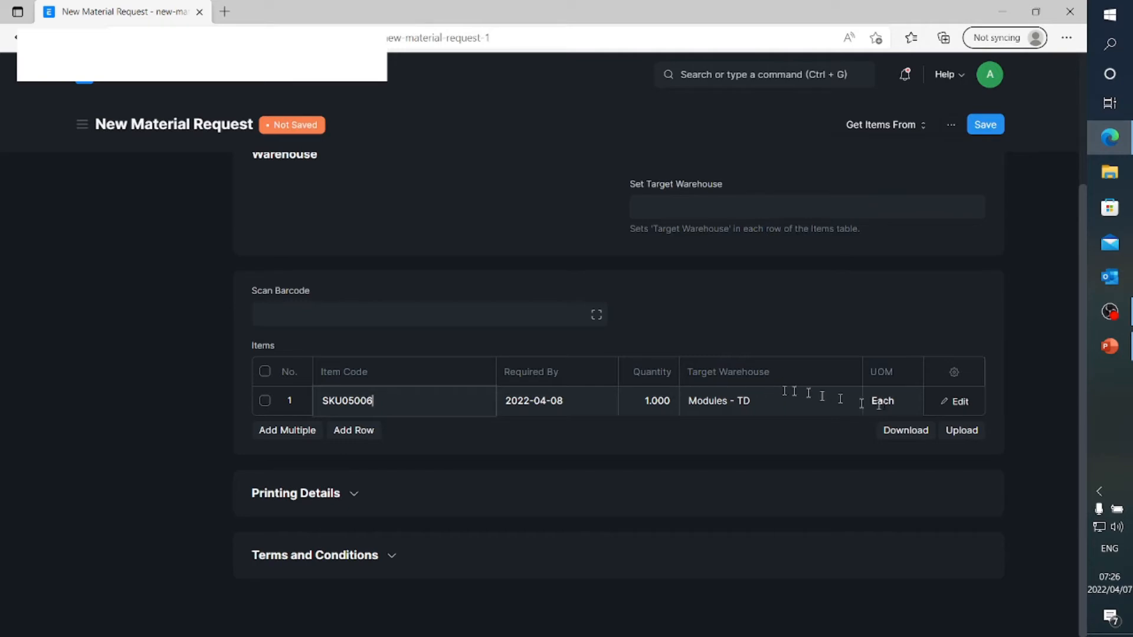
left_click(957, 404)
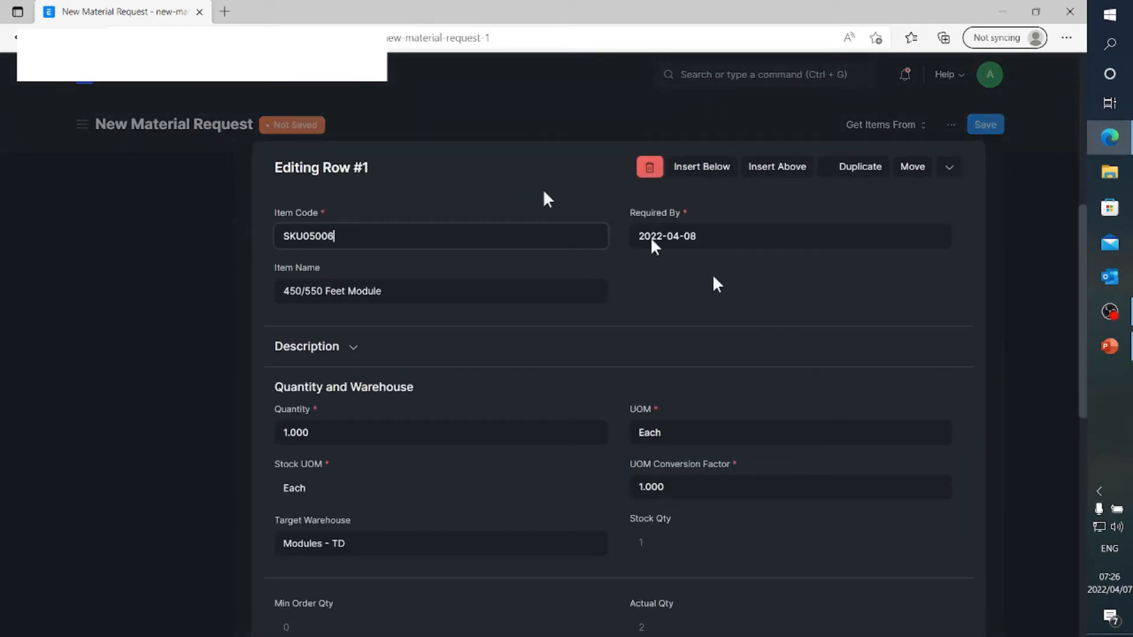
left_click(211, 413)
scroll(449, 448, "up", 3)
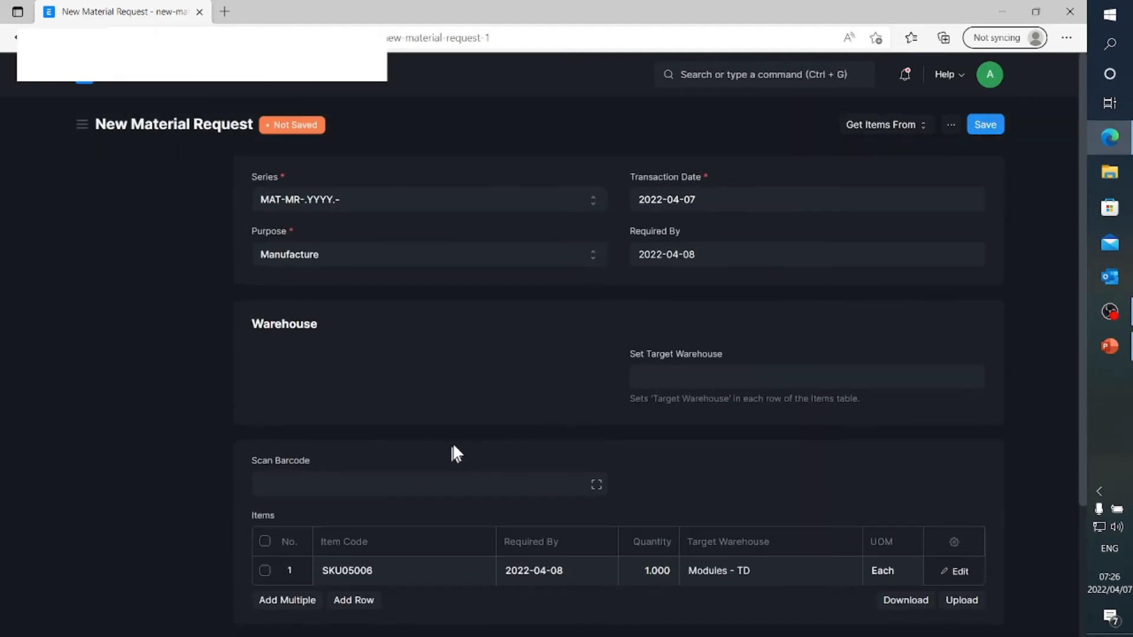
Set the material request's target warehouse to Modules - TD
left_click(671, 377)
type("Mod")
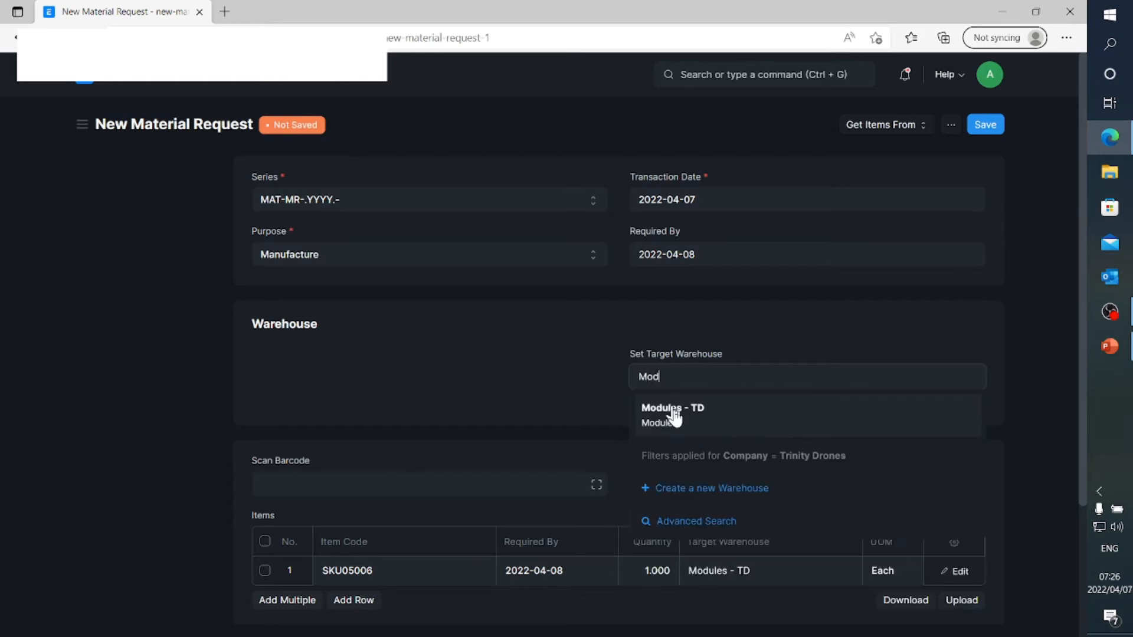
left_click(675, 417)
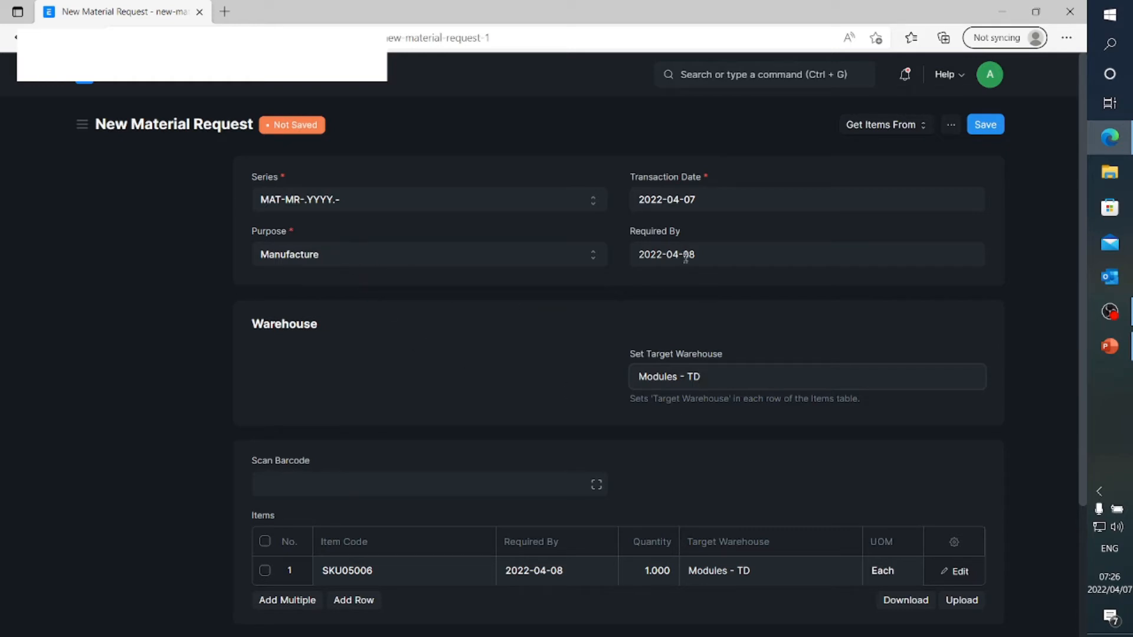
Save the new material request for the 450/550 Feet Module and submit it permanently
left_click(983, 124)
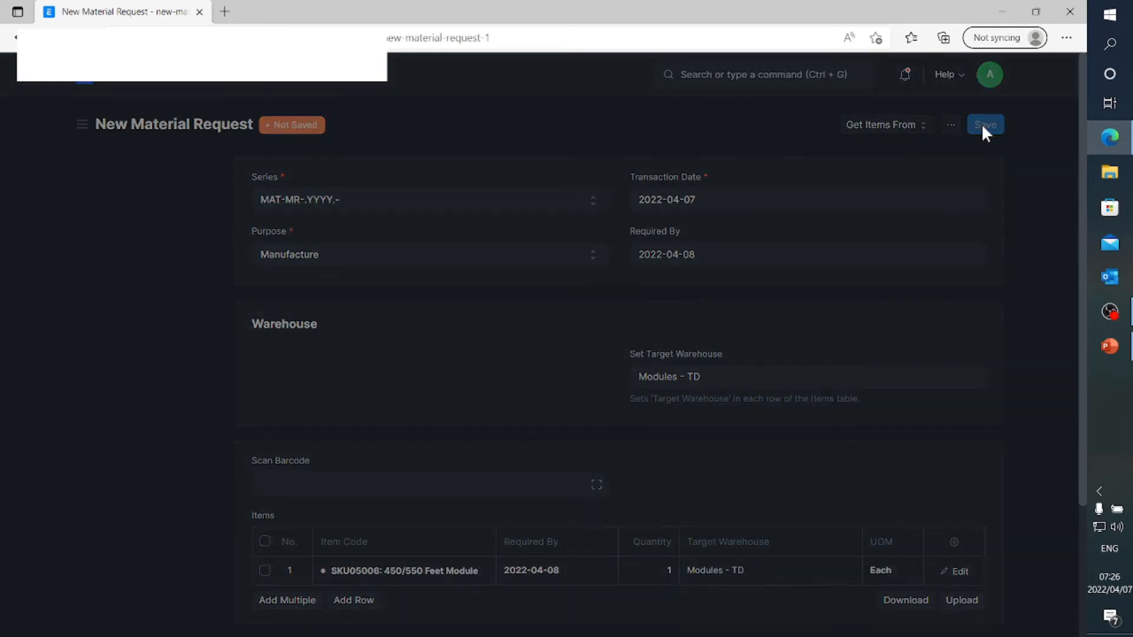
left_click(982, 127)
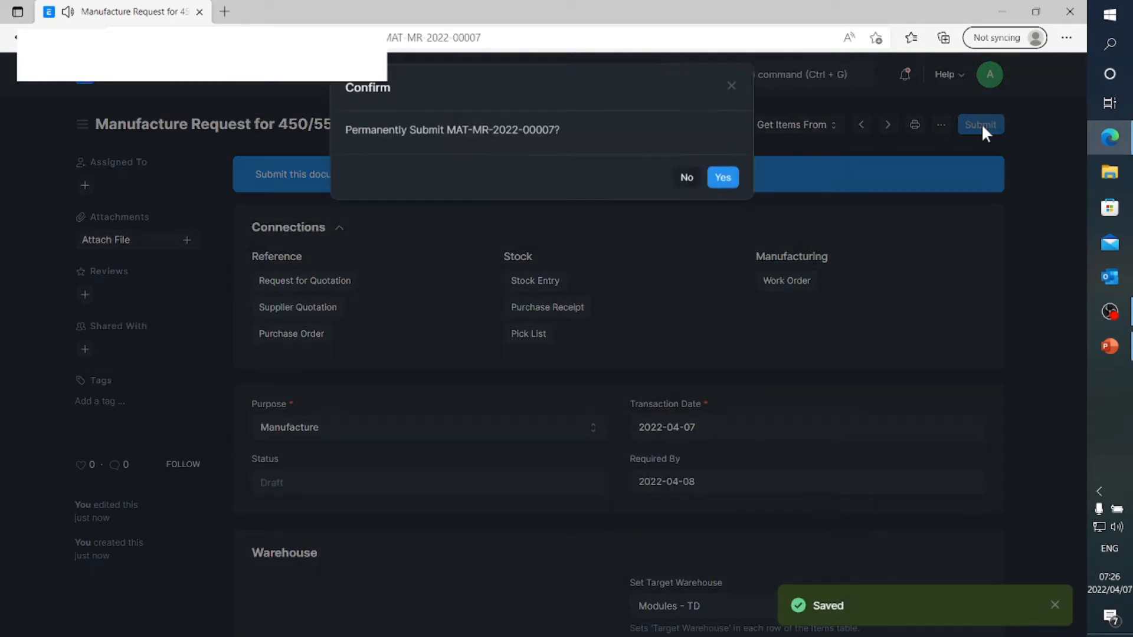
left_click(717, 182)
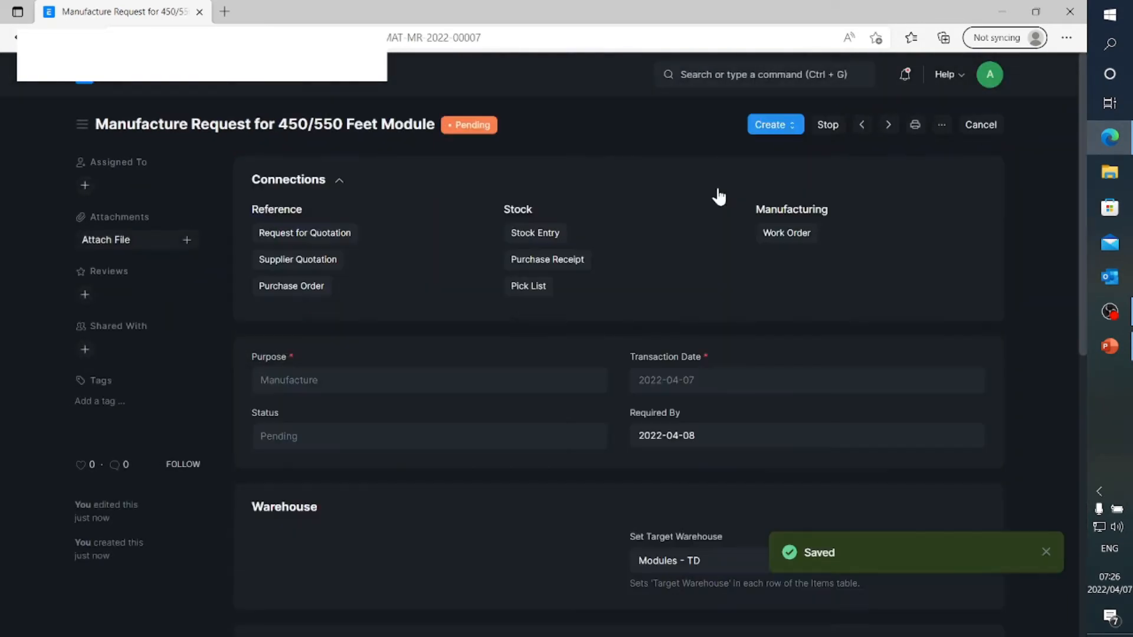
Check which documents can be created from the submitted material request, and return to the Material Request list
left_click(783, 135)
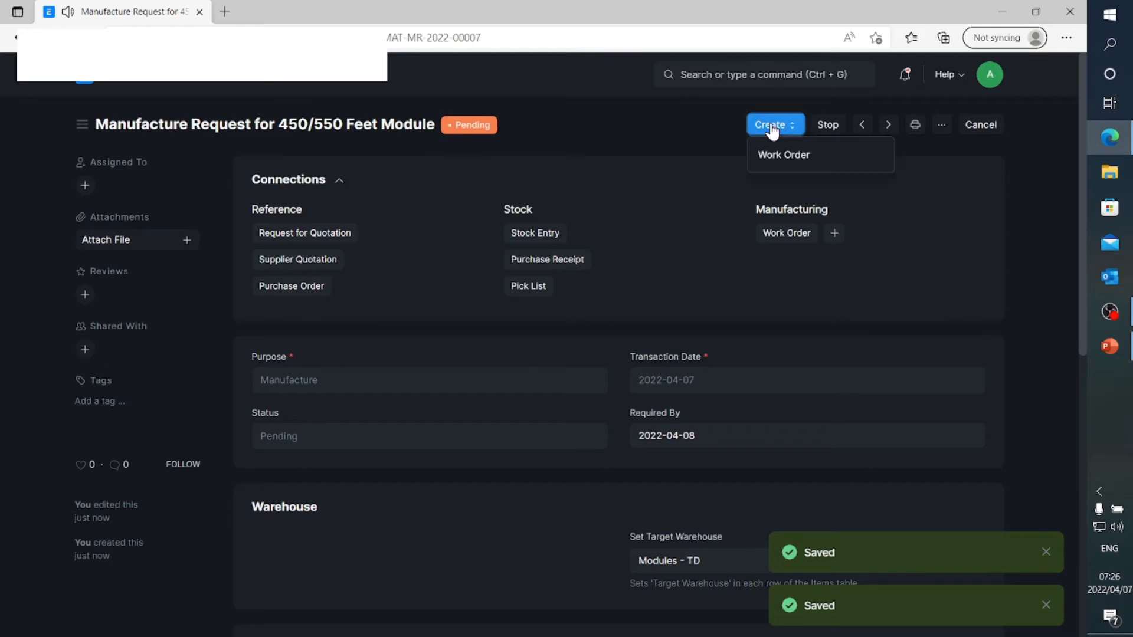
left_click(1029, 169)
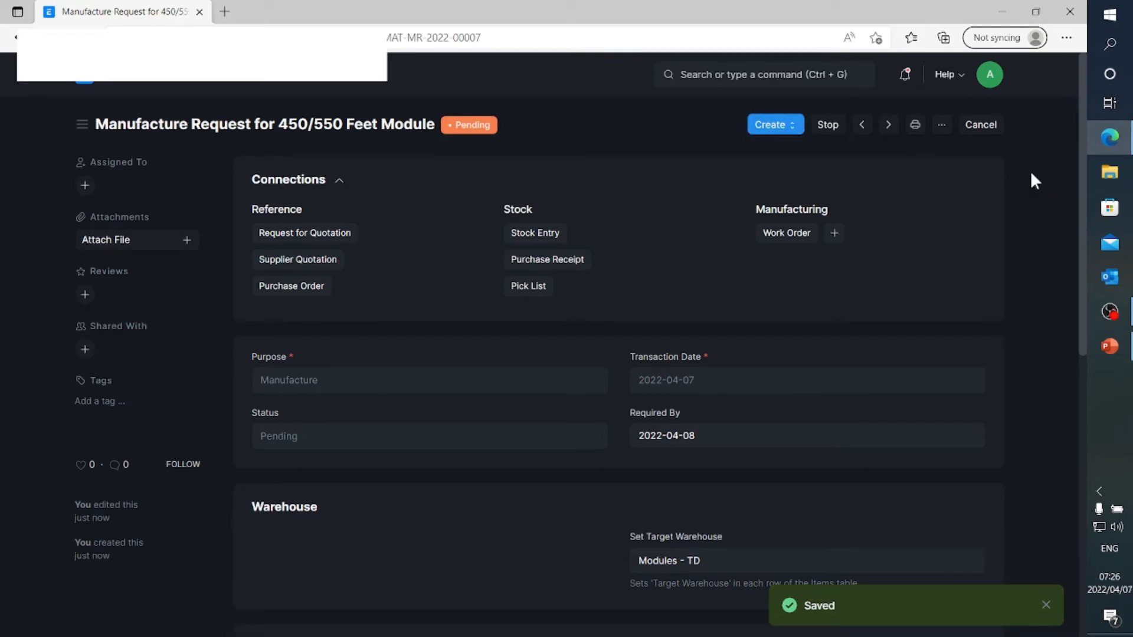
left_click(193, 77)
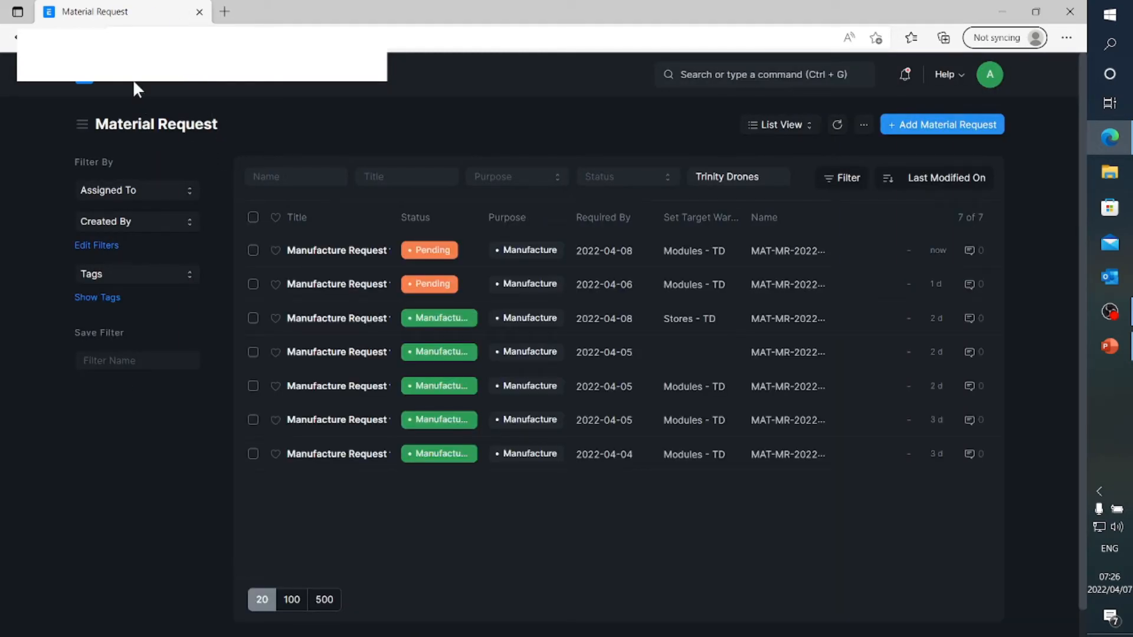
Start a new production plan from the Manufacturing module and set it to get items from Material Request
left_click(87, 85)
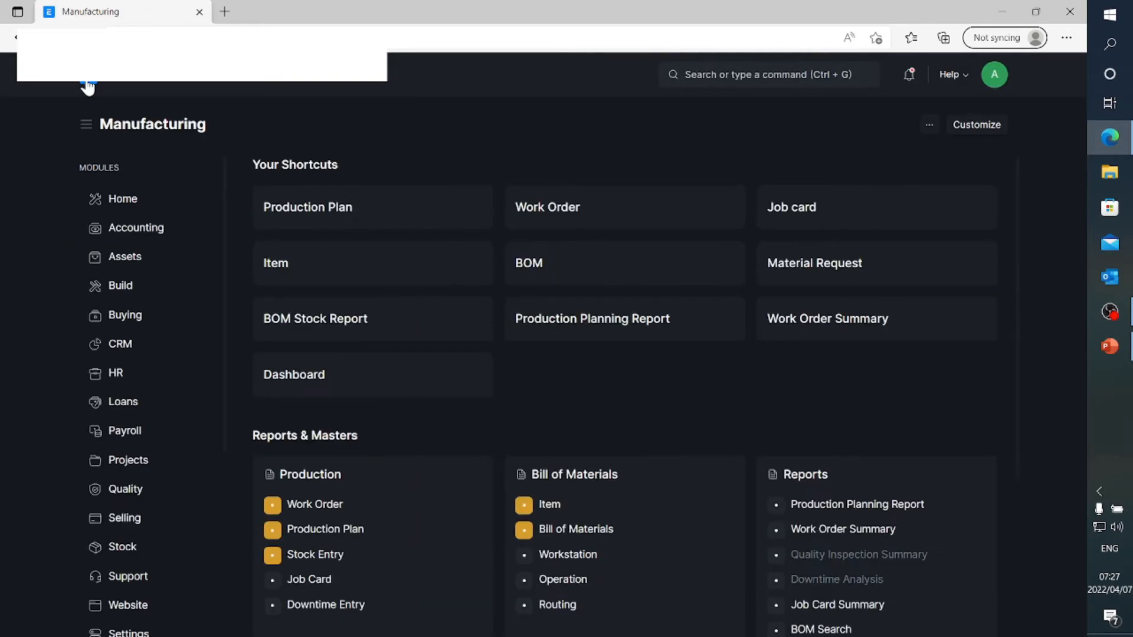
left_click(318, 213)
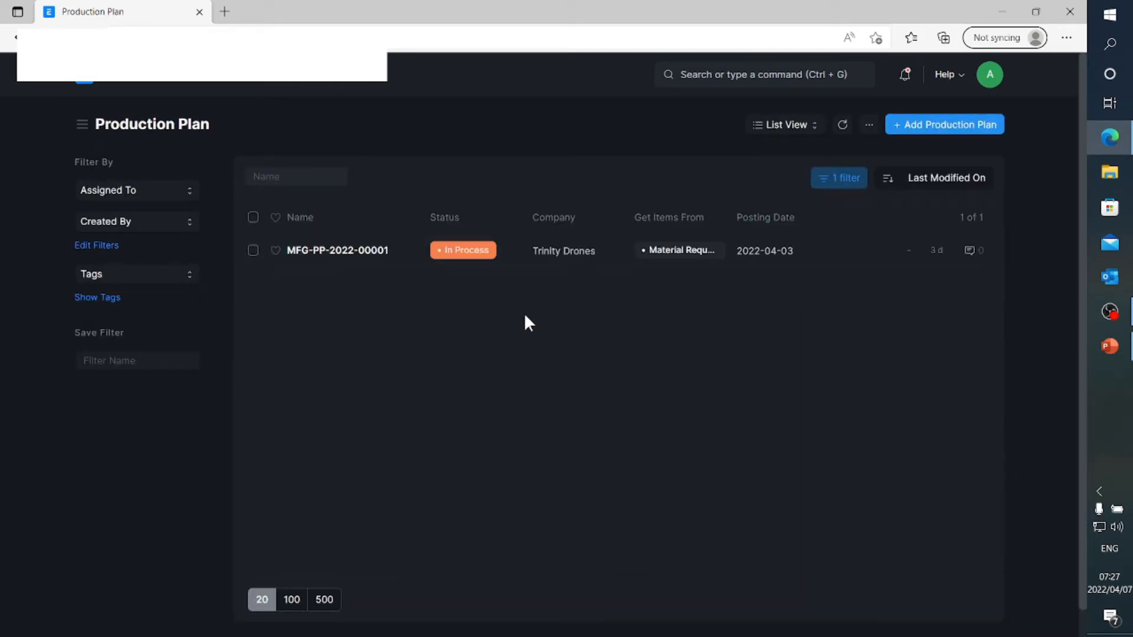
left_click(933, 127)
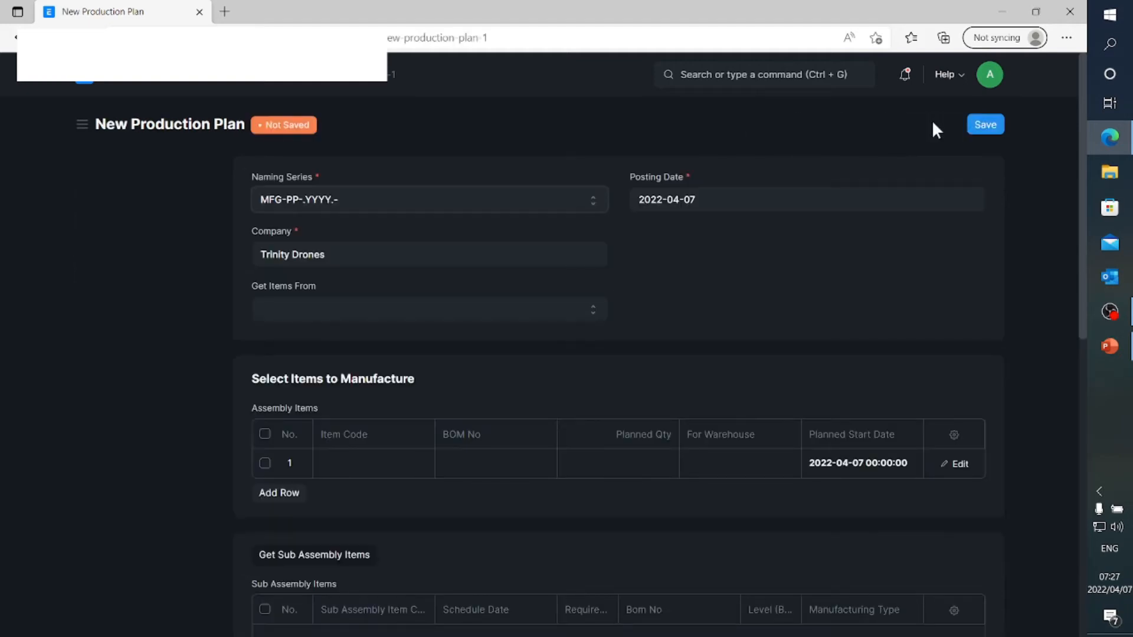
left_click(326, 308)
left_click(328, 353)
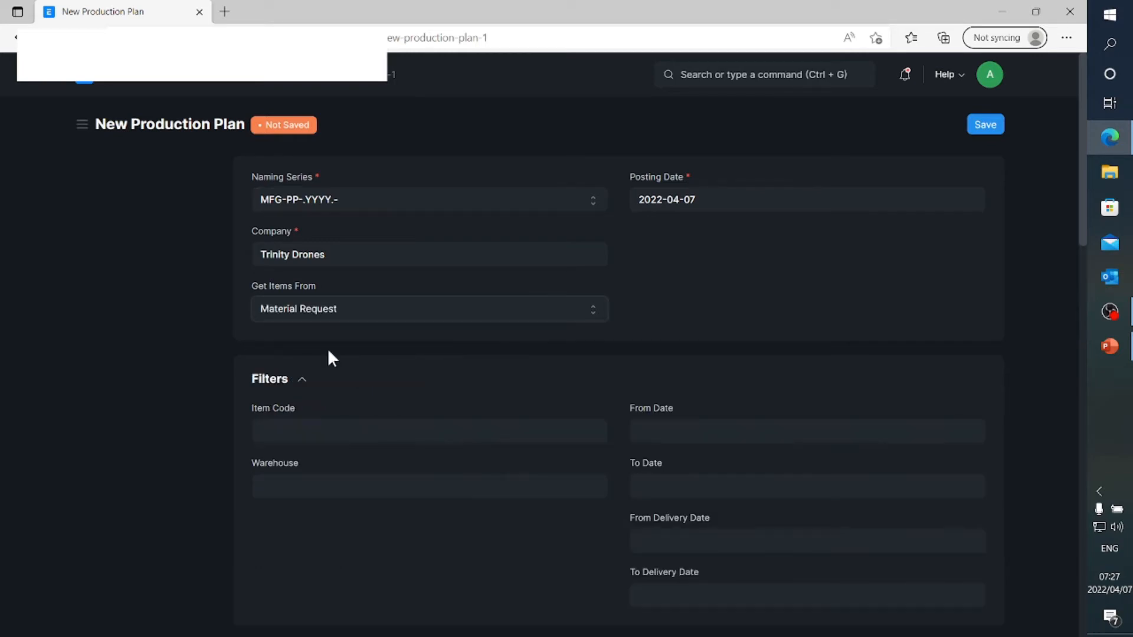
Filter the production plan's source items by item code SKU05006, 450/550 Feet Module
scroll(534, 408, "down", 2)
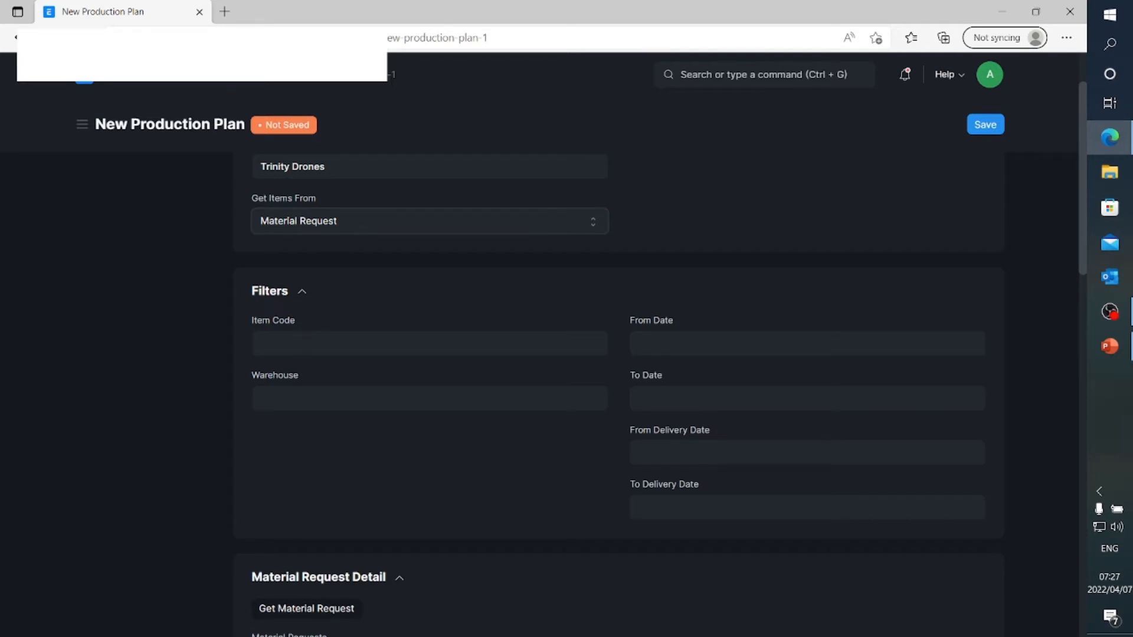
left_click(300, 343)
type("05006")
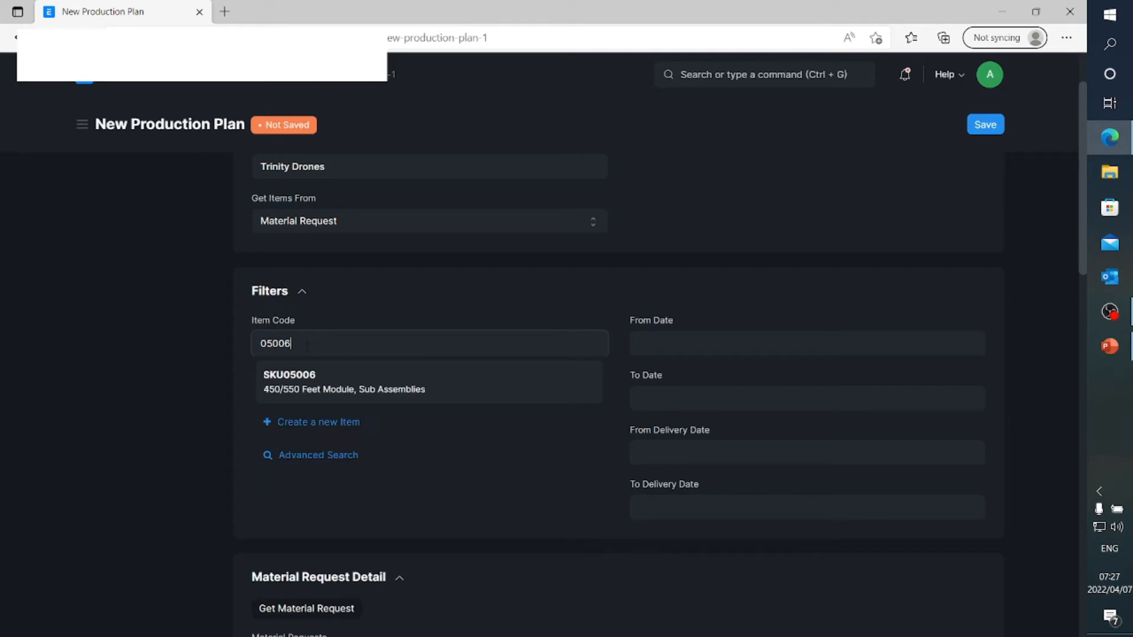
left_click(311, 382)
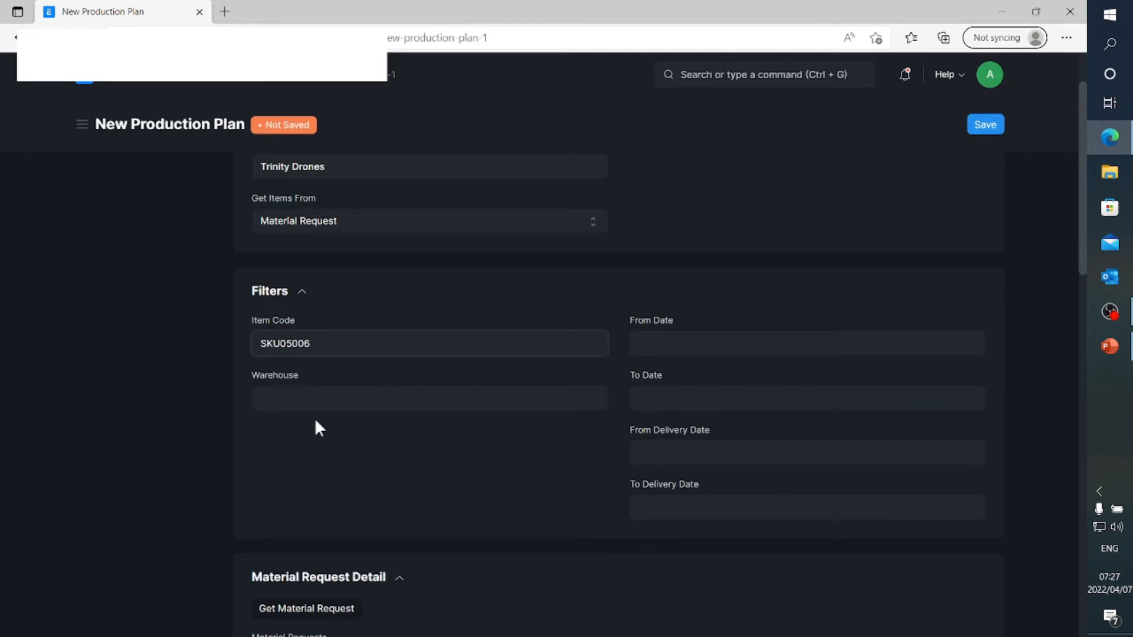
Fetch the matching material requests into the production plan and delete the one dated 2022-04-06
scroll(316, 421, "down", 2)
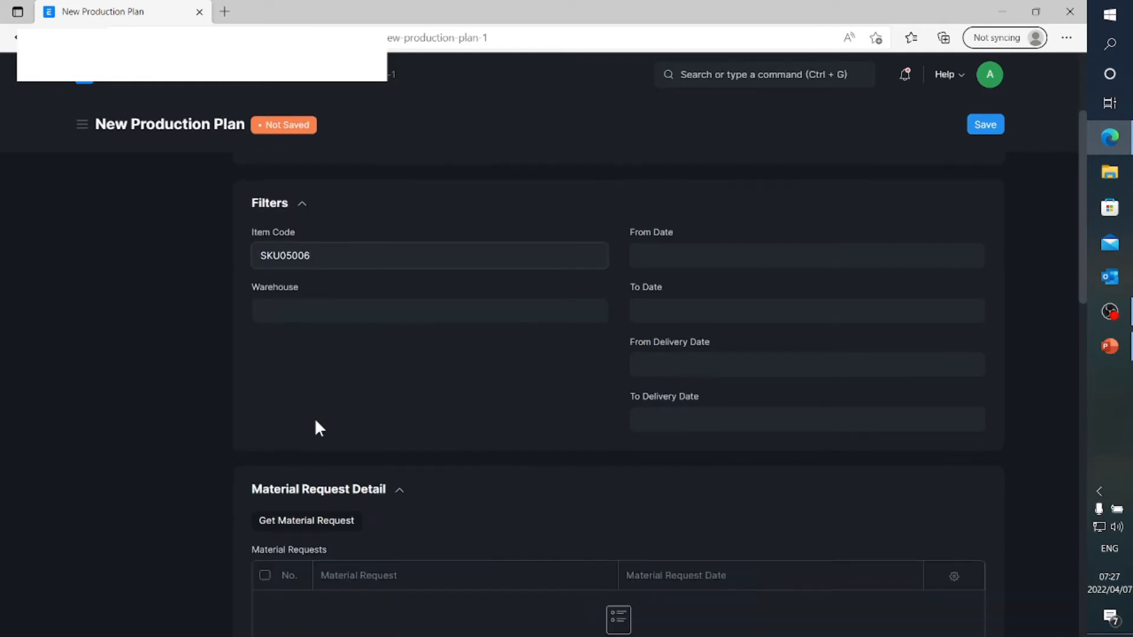
scroll(314, 418, "down", 2)
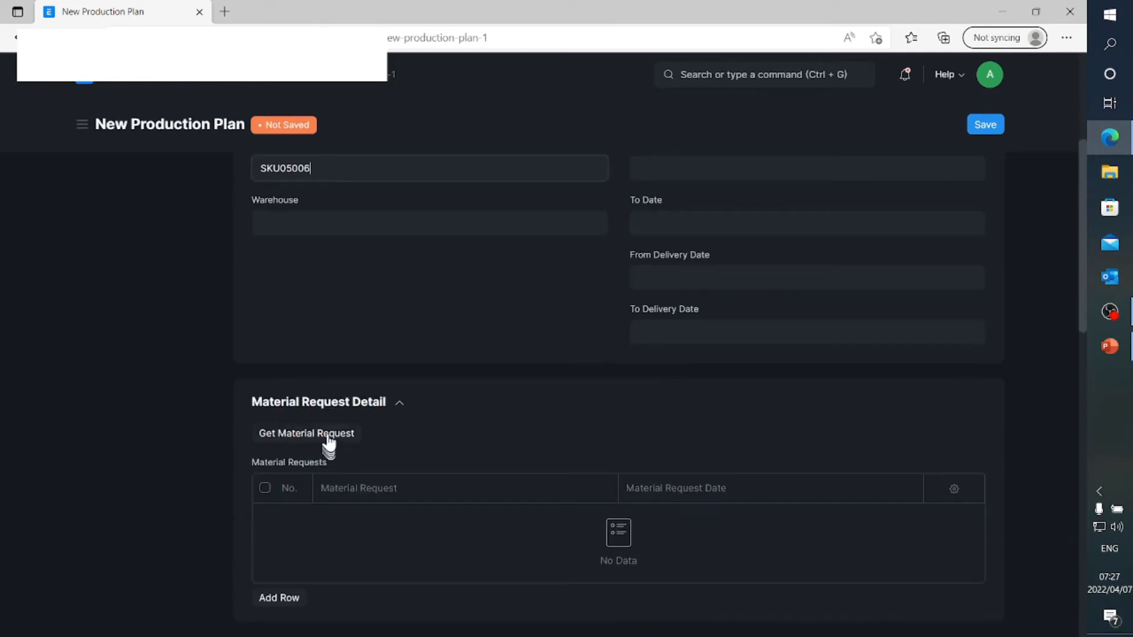
left_click(327, 439)
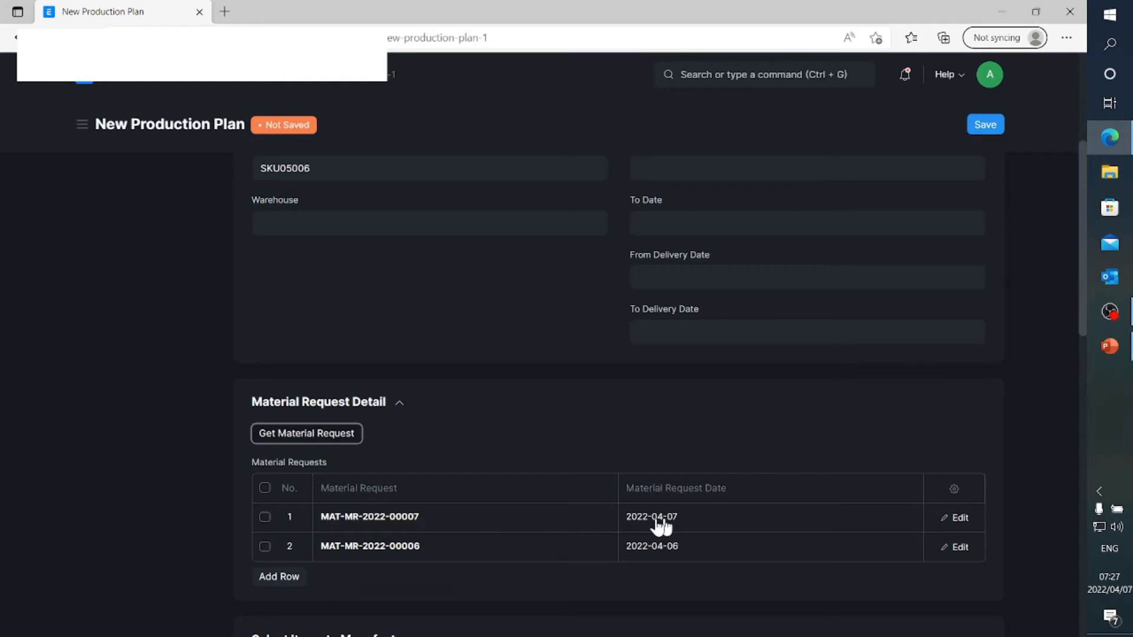
left_click(265, 546)
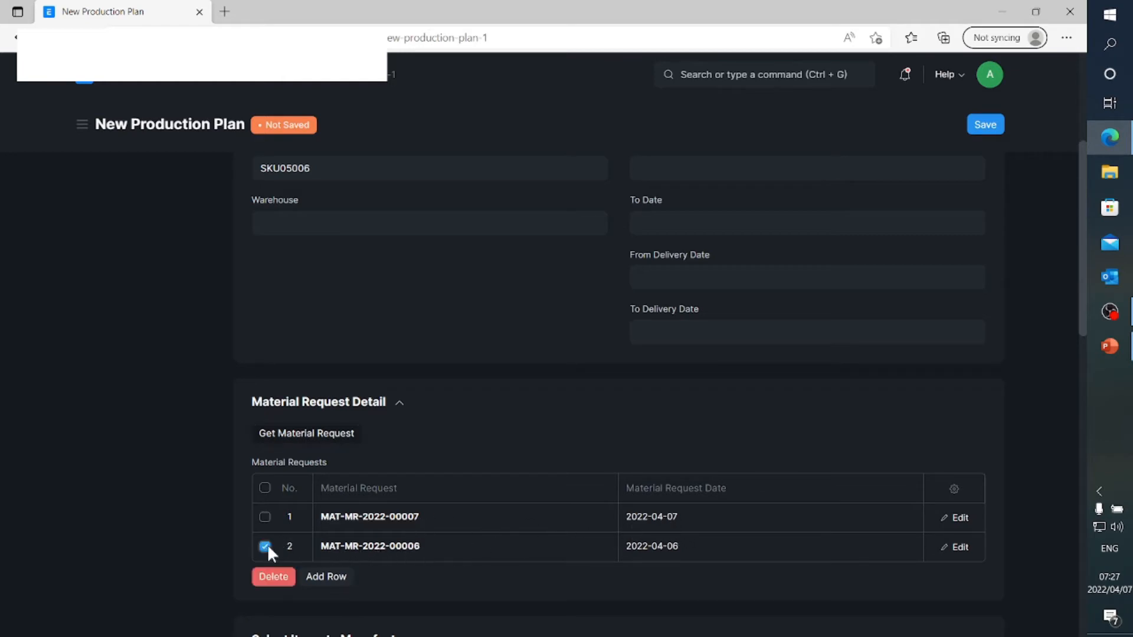
left_click(274, 576)
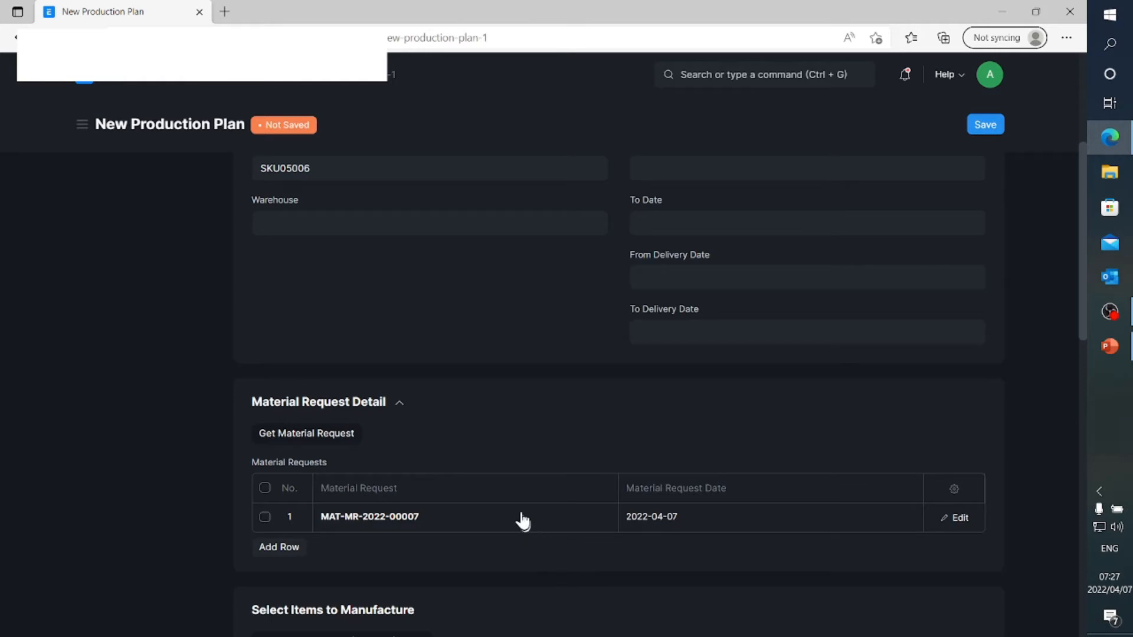
Fetch the finished goods for manufacture into Assembly Items and check the details of the SKU05006 row
scroll(520, 513, "down", 3)
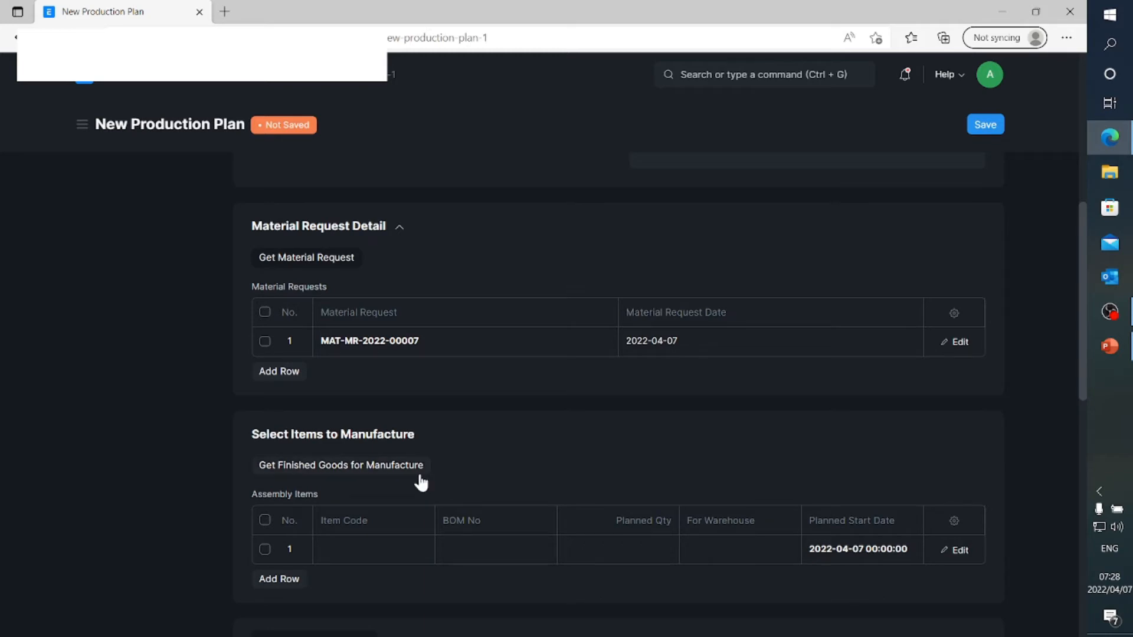
scroll(422, 478, "down", 2)
left_click(364, 380)
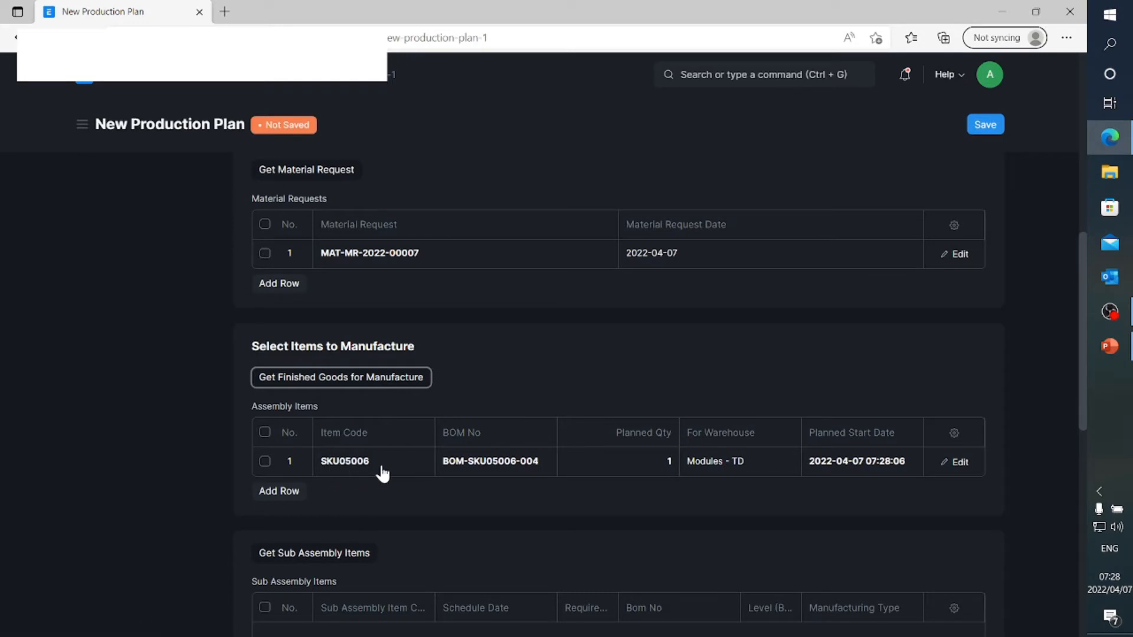
left_click(955, 462)
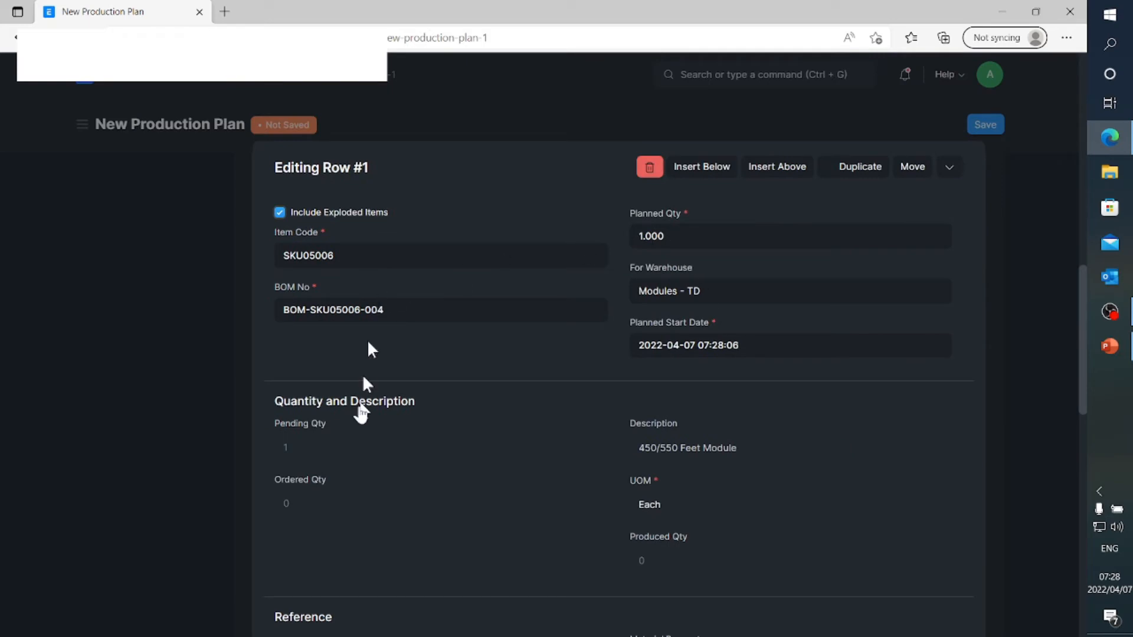
scroll(354, 443, "down", 1)
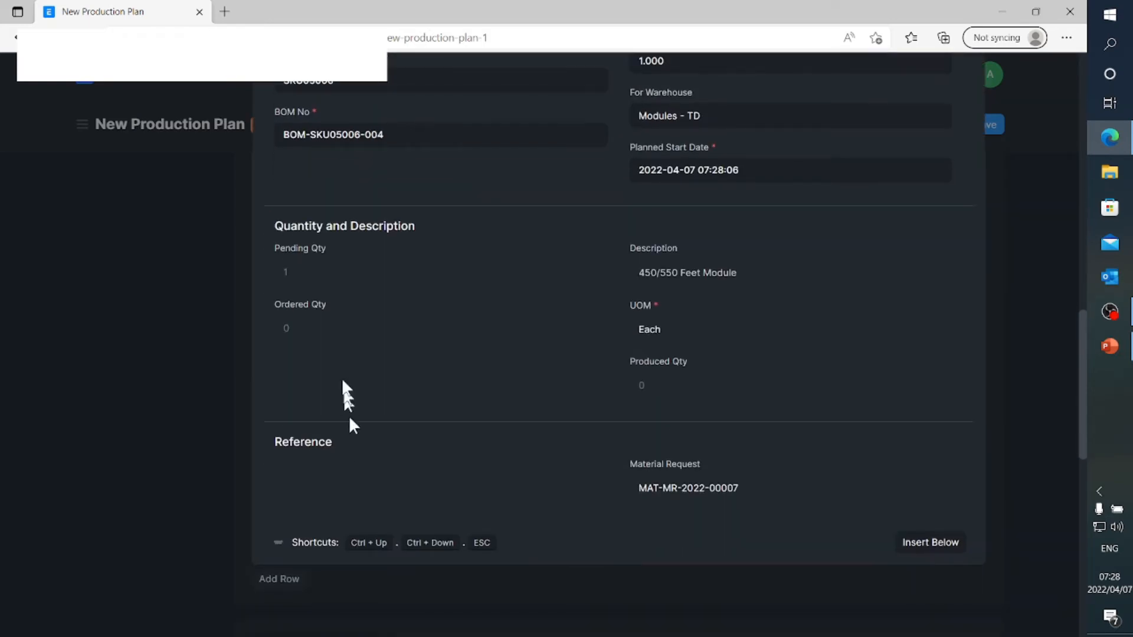
left_click(177, 321)
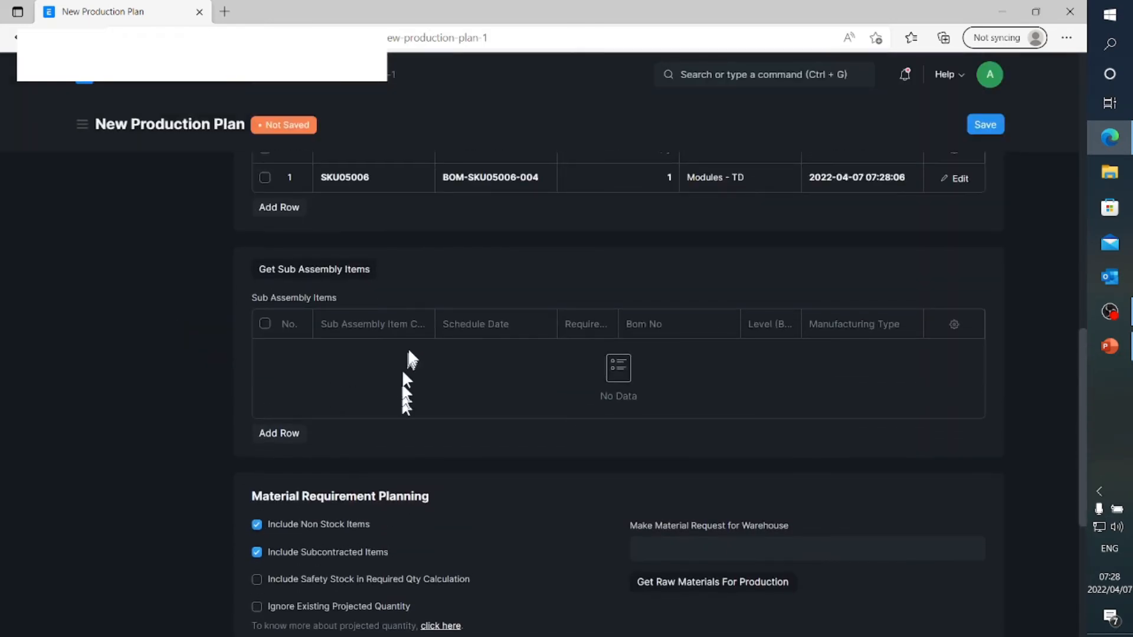
Fetch the sub-assembly items for the plan and compare them with the Feet Module structure slide in PowerPoint
scroll(419, 340, "up", 1)
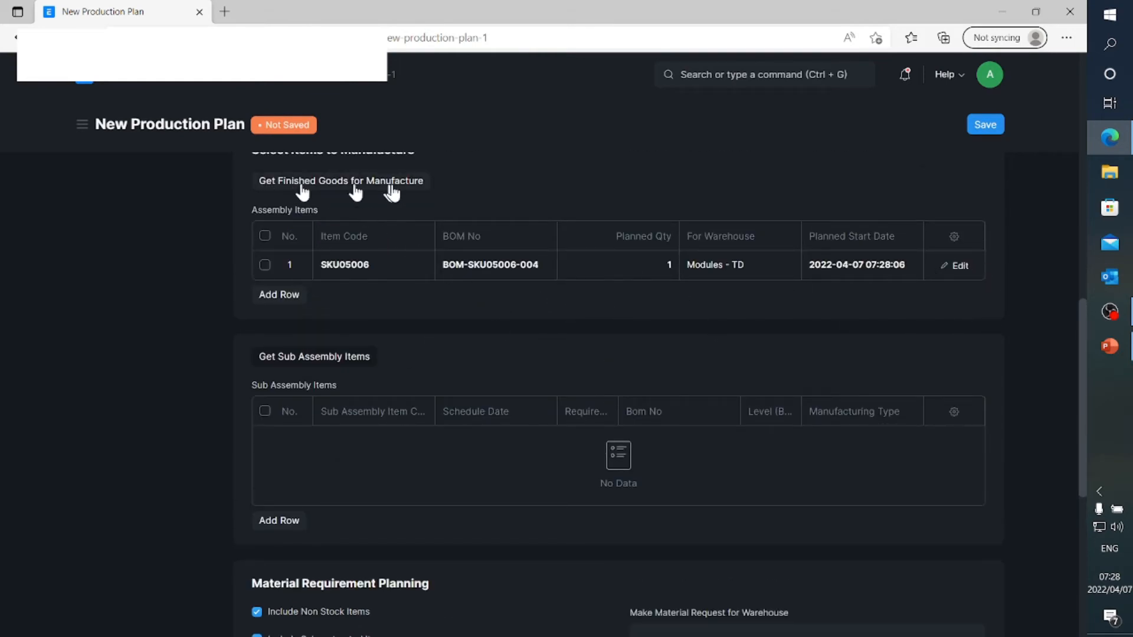
left_click(314, 359)
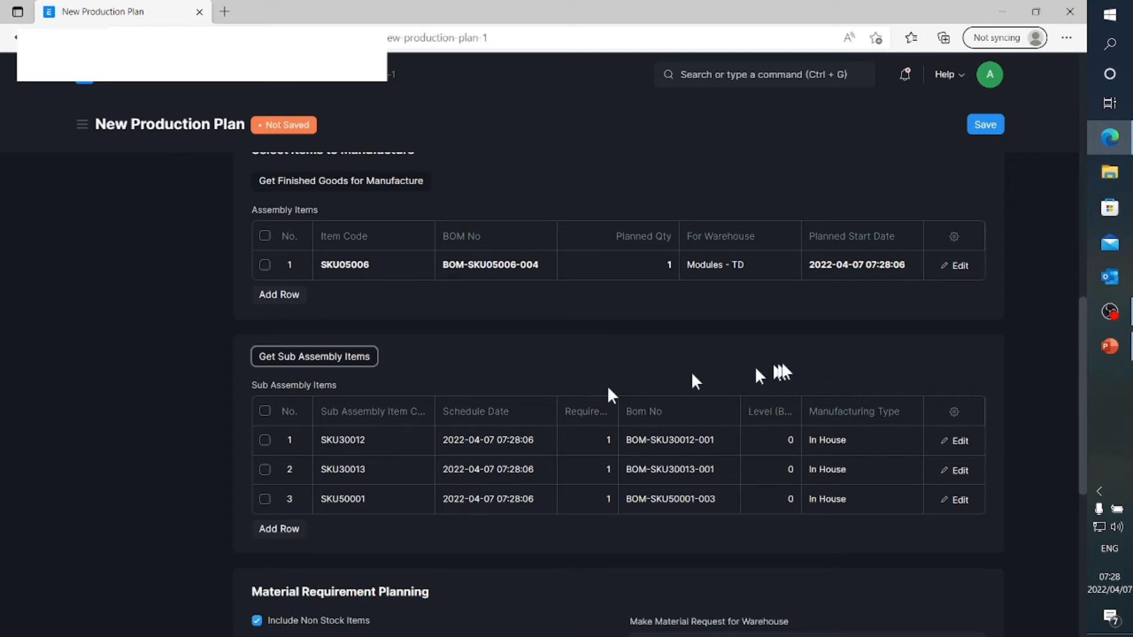
left_click(1108, 347)
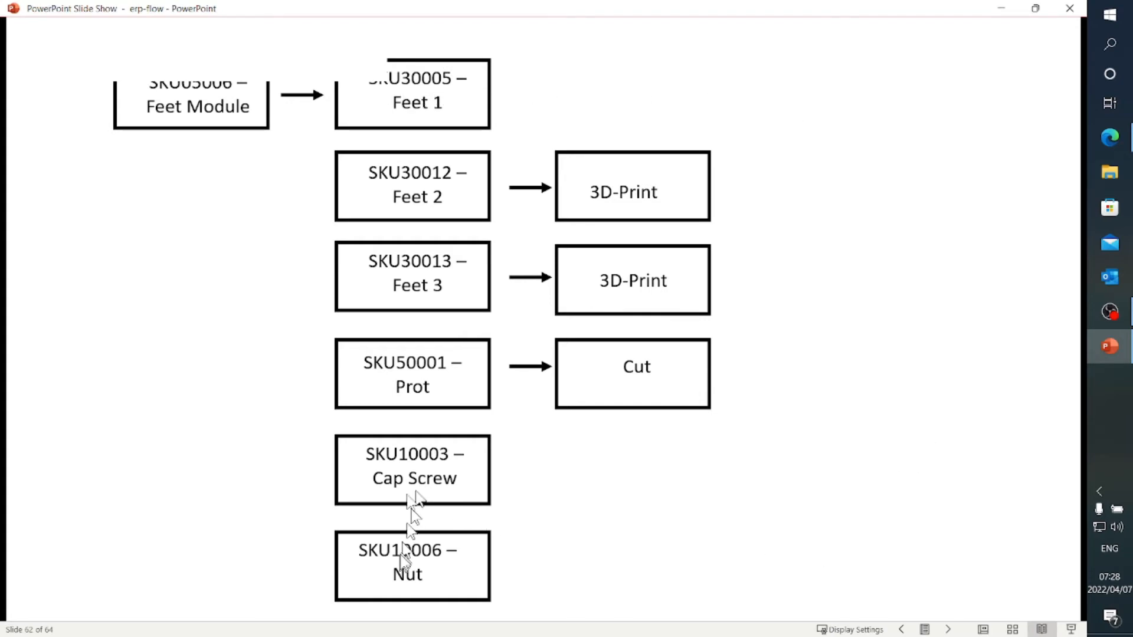
left_click(1105, 341)
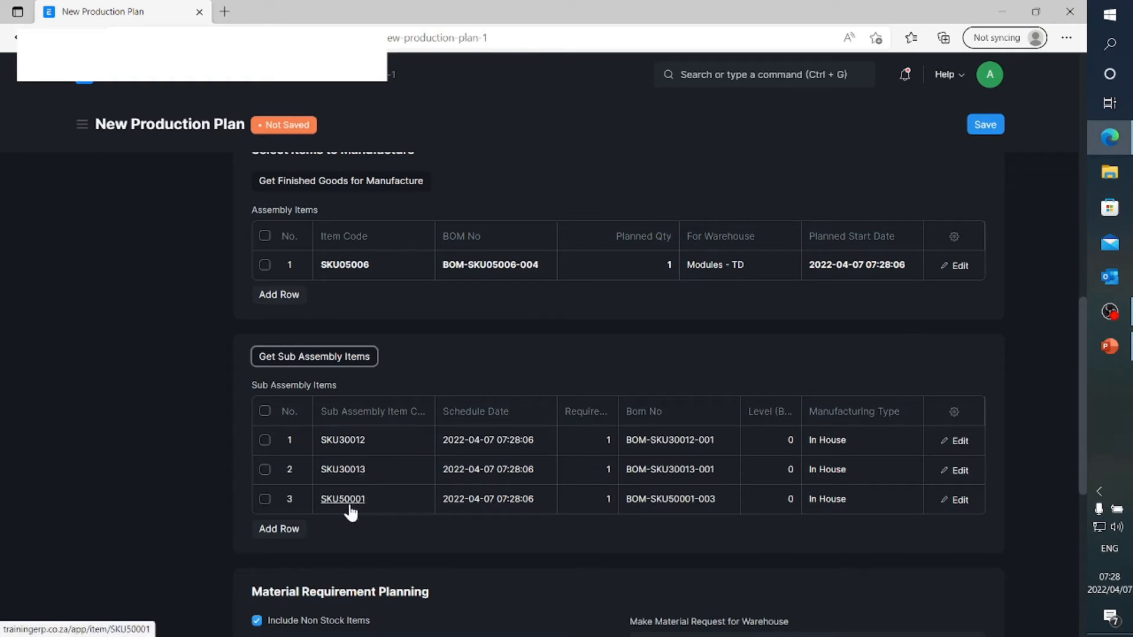
Set the target warehouse of sub-assembly item SKU30012 to Stores - TD and close its row details
left_click(961, 442)
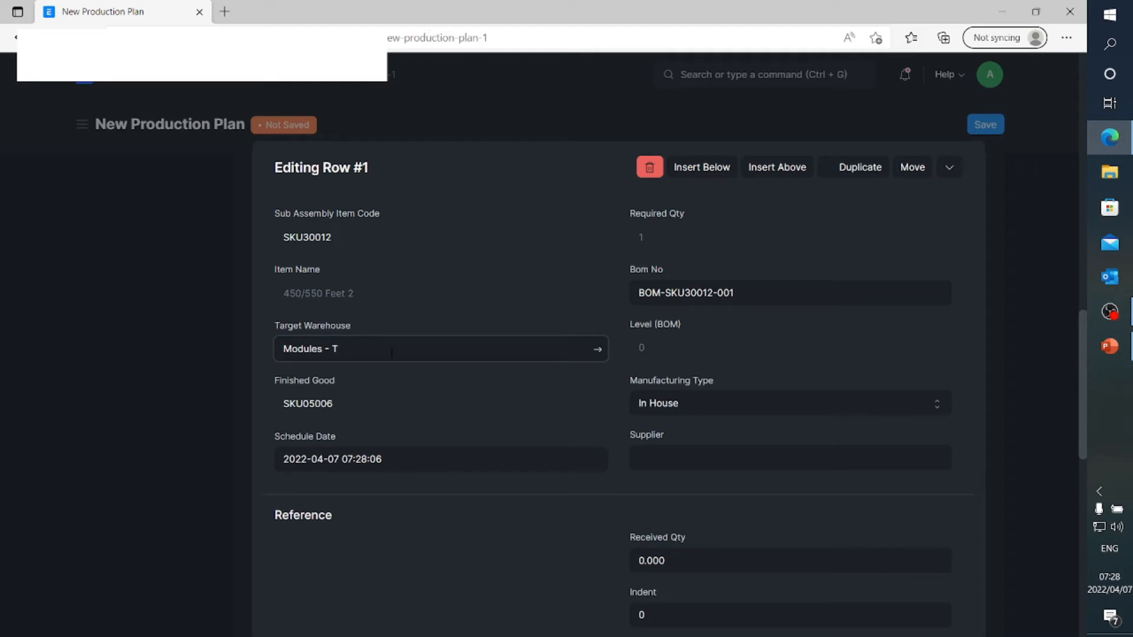
key("Return")
type("Sto")
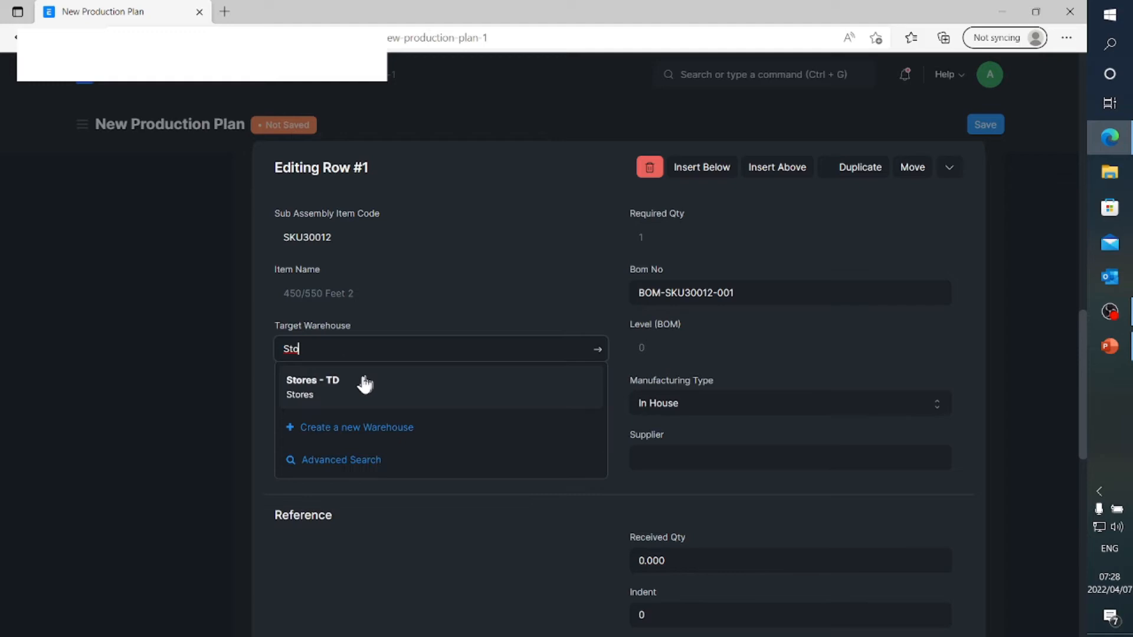
left_click(364, 384)
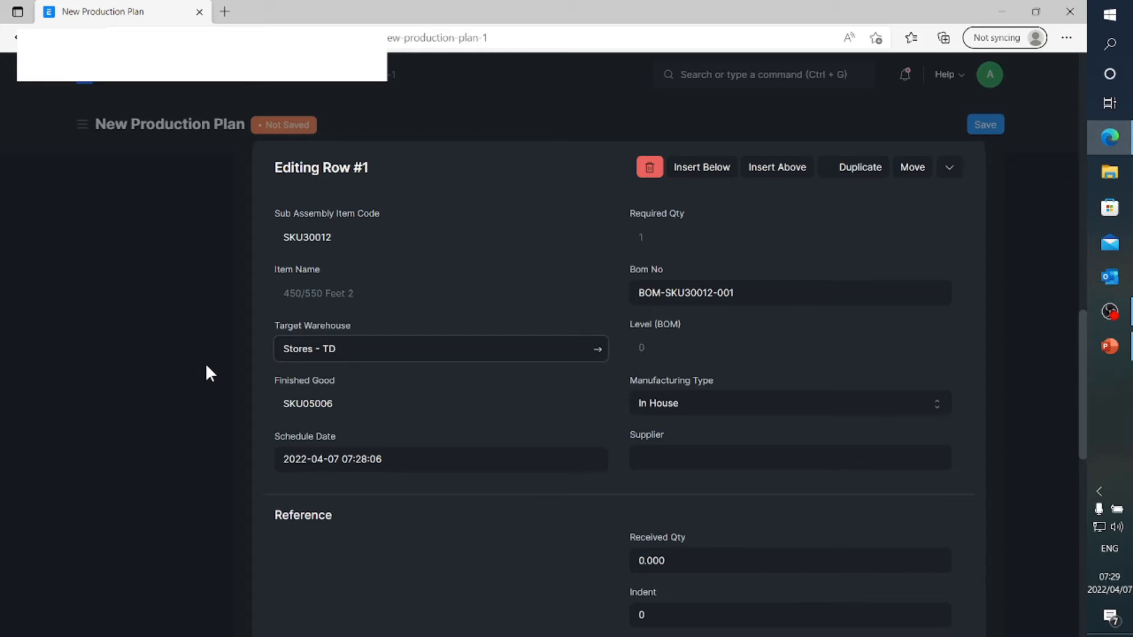
scroll(452, 481, "down", 5)
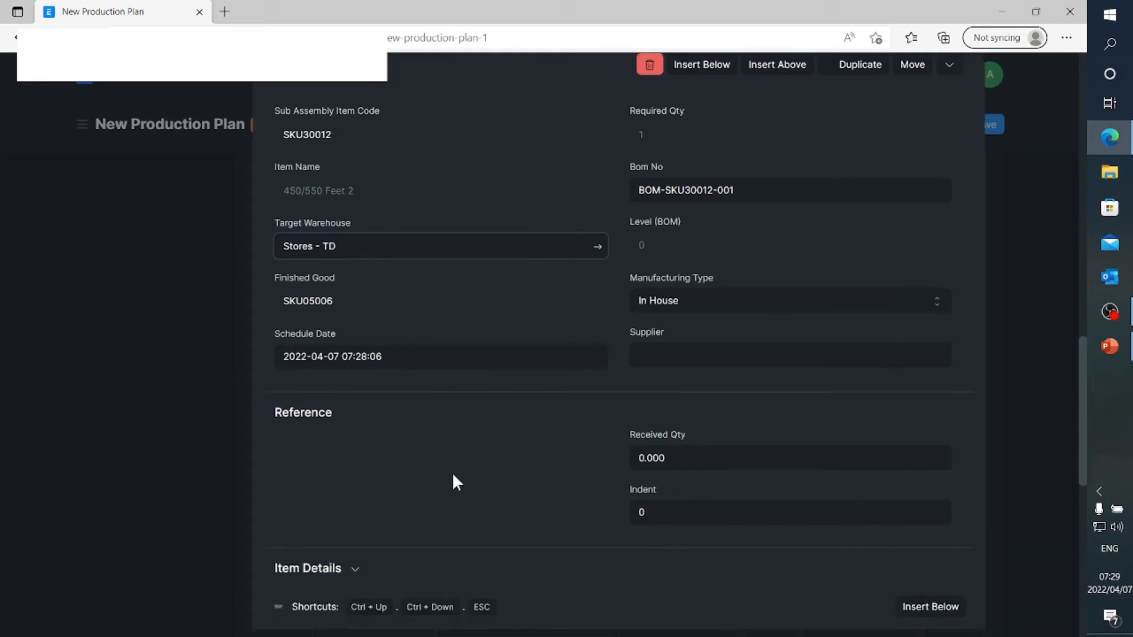
scroll(175, 280, "down", 5)
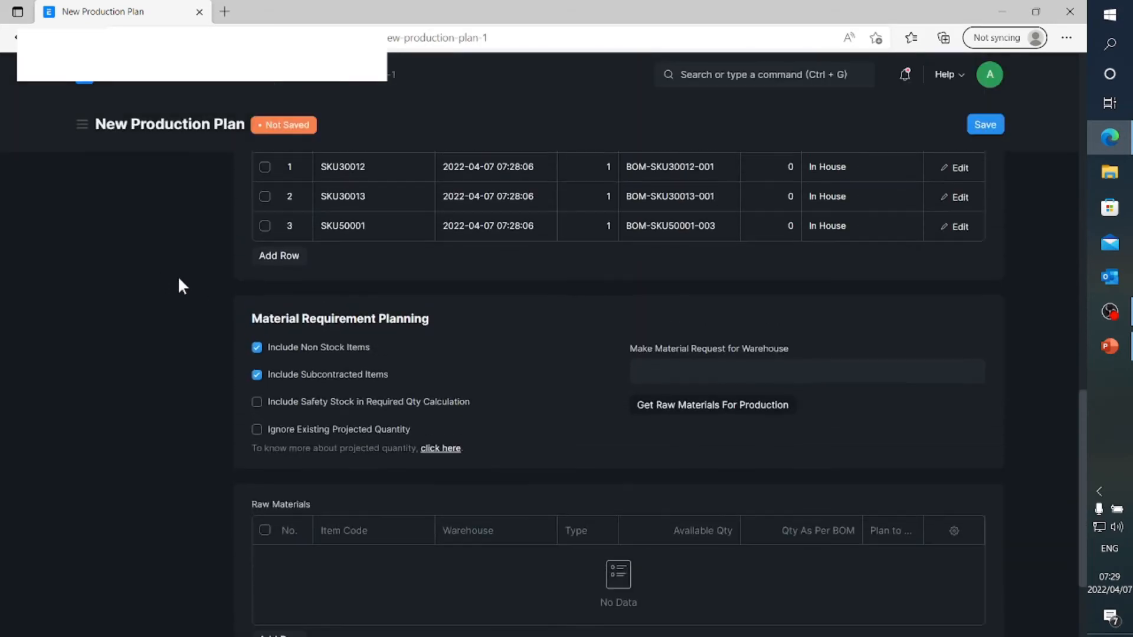
Set the target warehouse of sub-assembly item SKU30013 to Stores - TD and close its row details
left_click(957, 208)
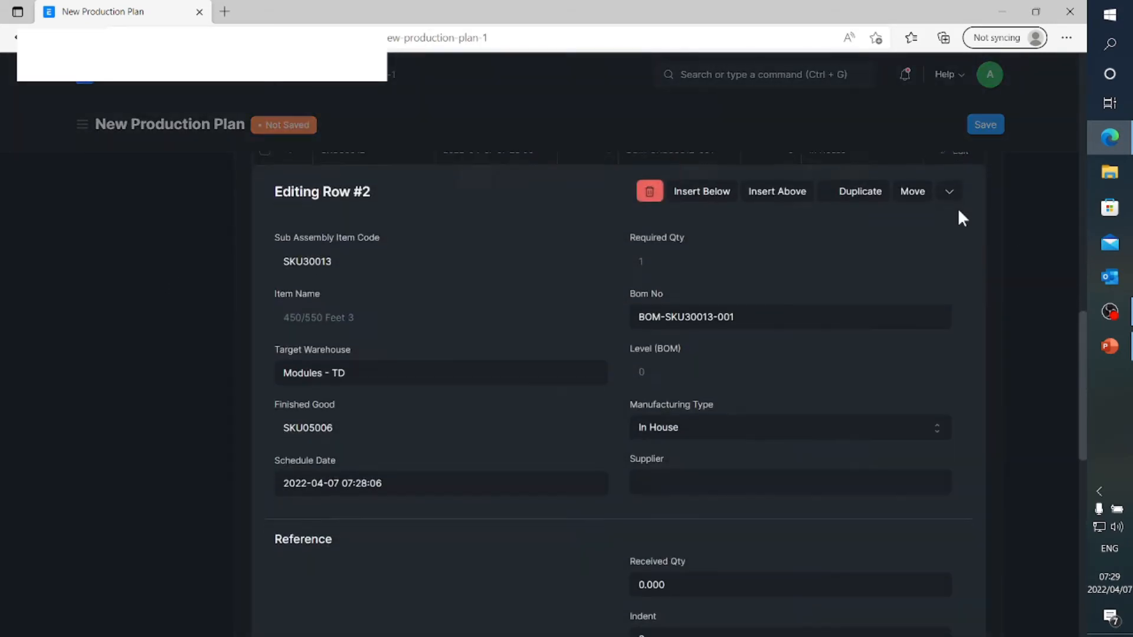
key("BackSpace")
key("BackSpace")
key("BackSpace")
key("BackSpace")
key("BackSpace")
key("BackSpace")
key("BackSpace")
key("BackSpace")
key("BackSpace")
key("BackSpace")
key("BackSpace")
key("BackSpace")
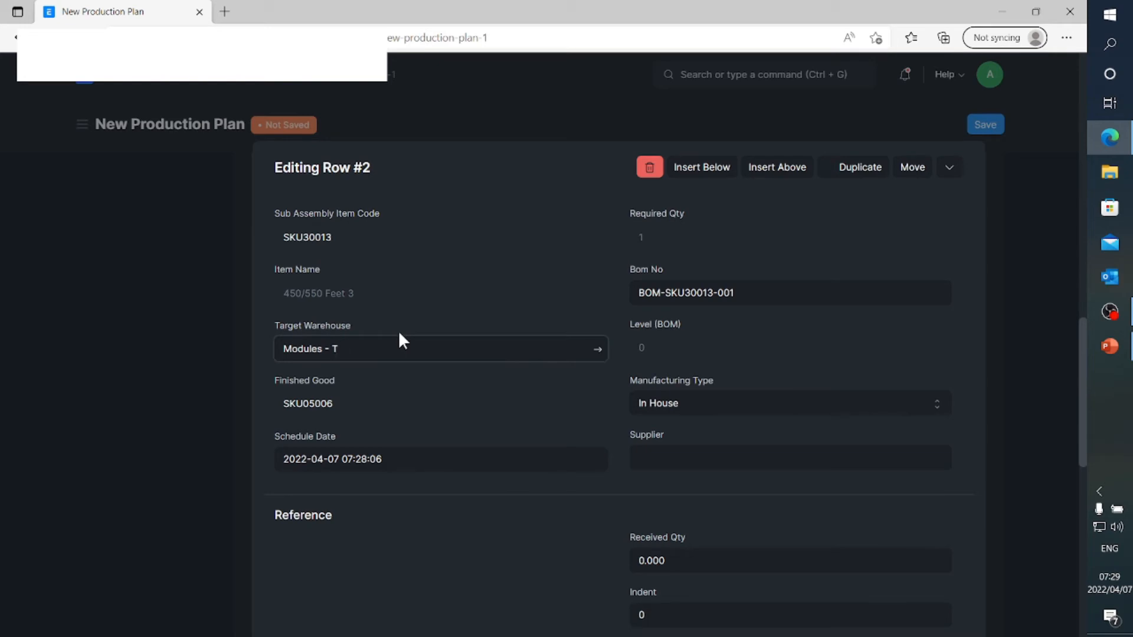
type("Sto")
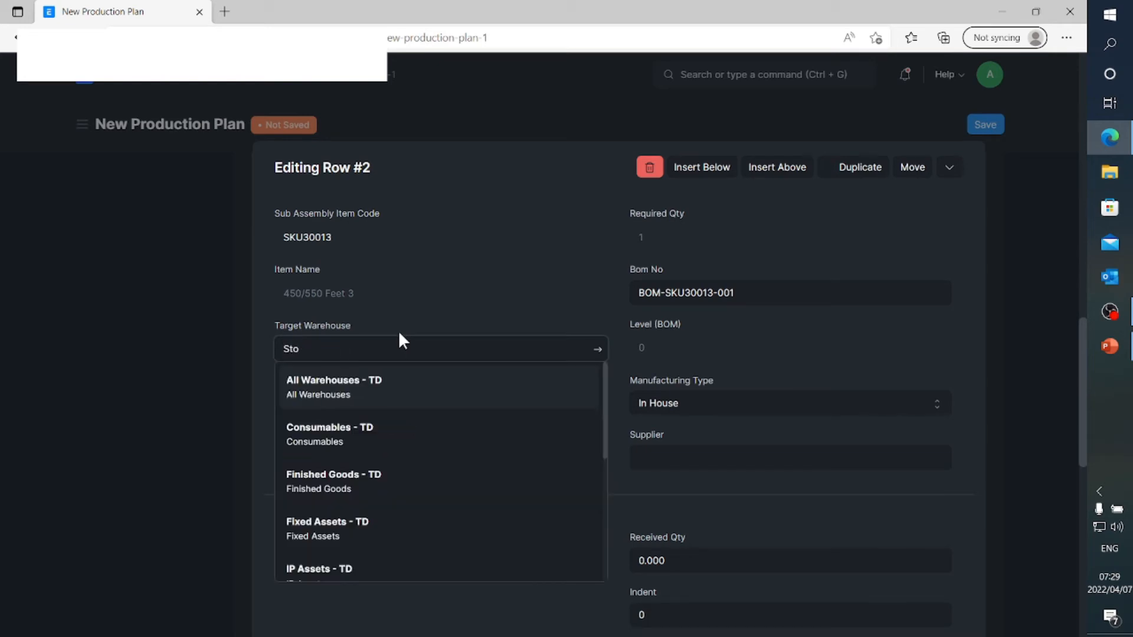
left_click(365, 379)
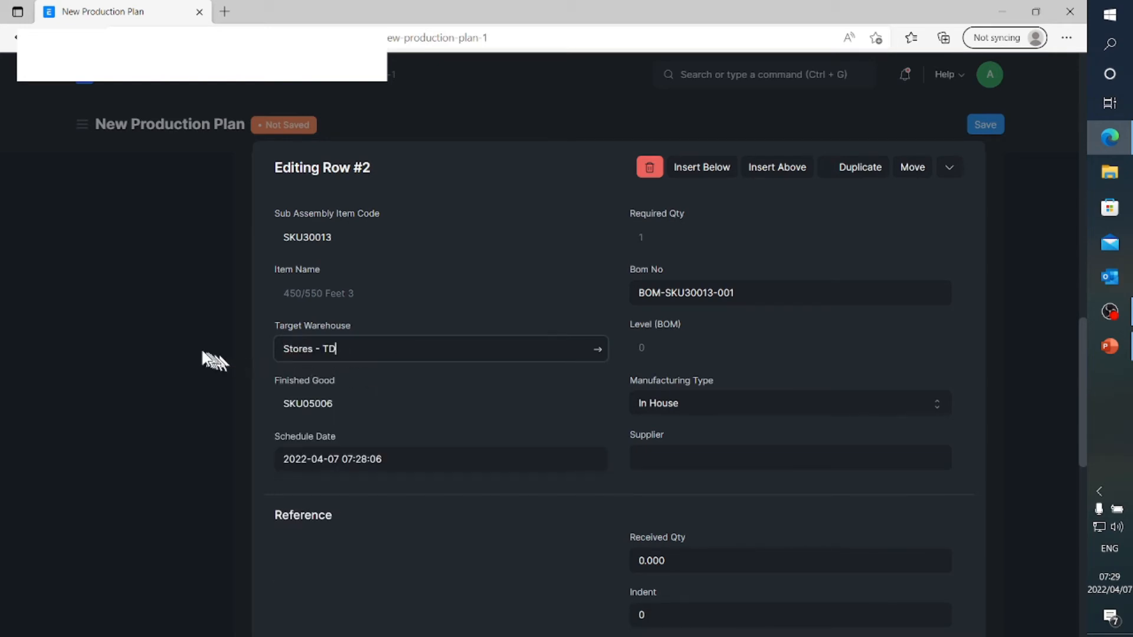
left_click(202, 351)
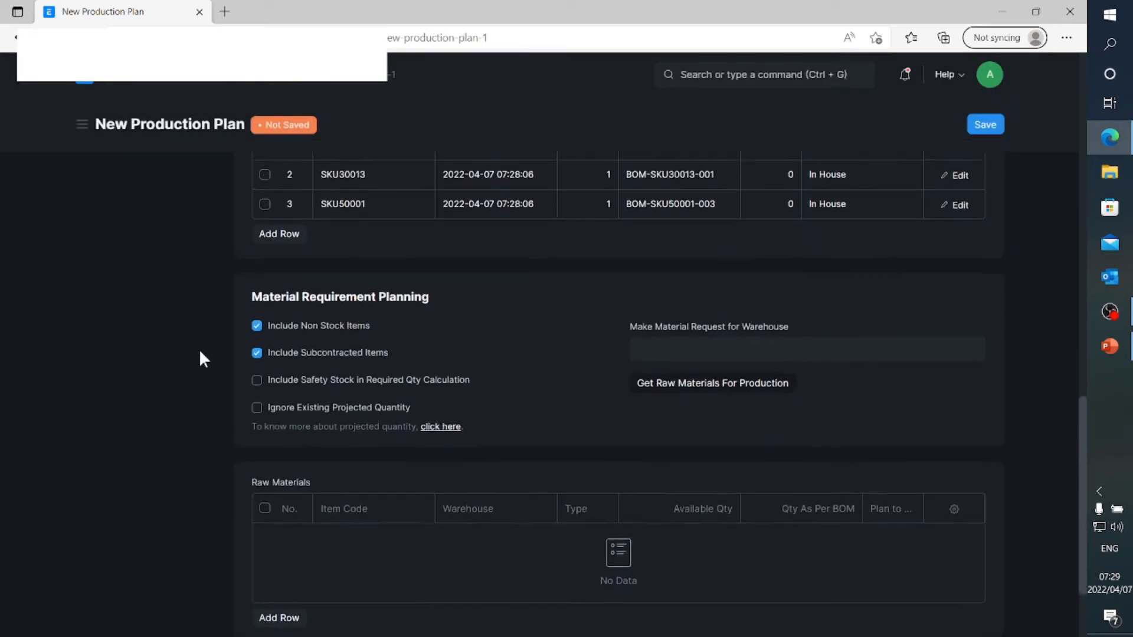
Set the target warehouse of sub-assembly item SKU50001 to Stores - TD and close its row details
left_click(957, 207)
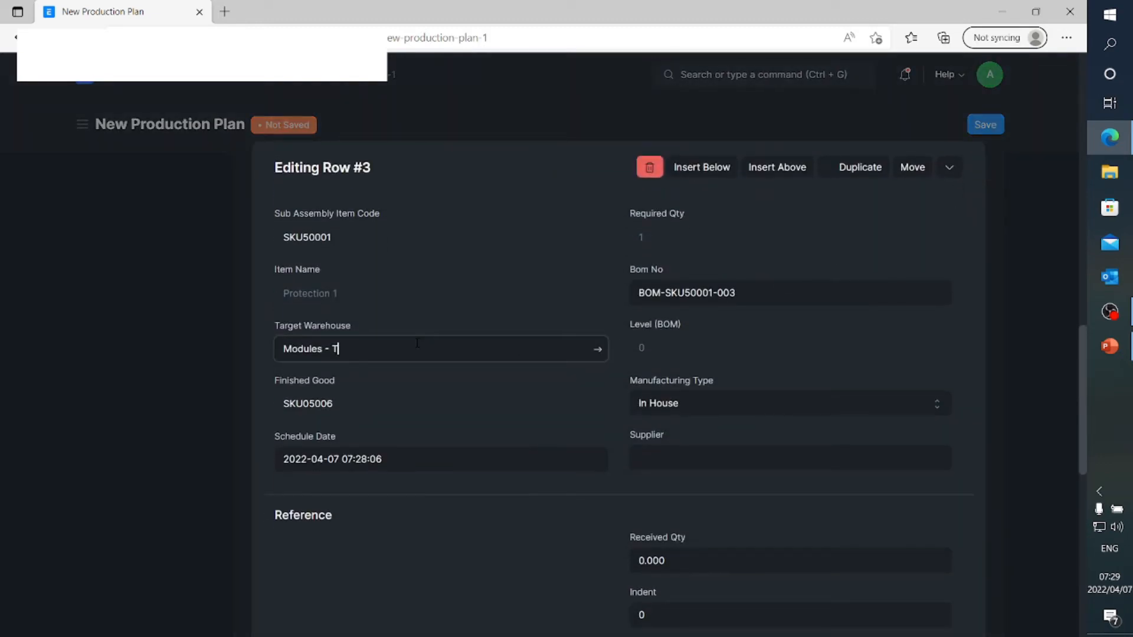
key("BackSpace")
key("BackSpace")
key("BackSpace")
key("BackSpace")
key("BackSpace")
key("BackSpace")
key("BackSpace")
key("BackSpace")
key("BackSpace")
type("Stor")
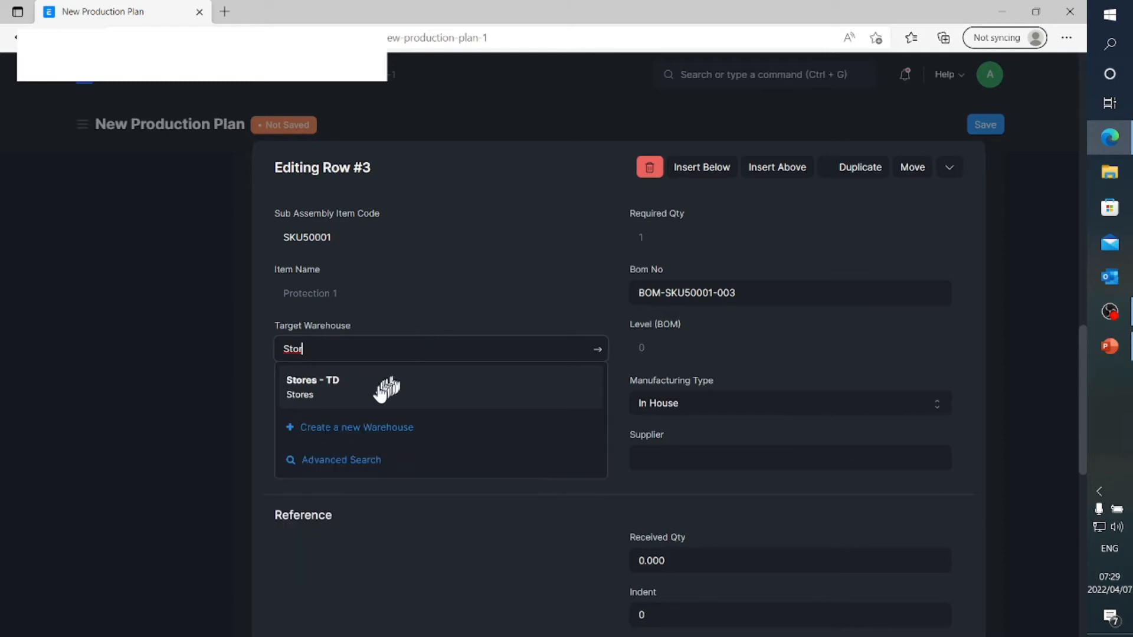
left_click(387, 383)
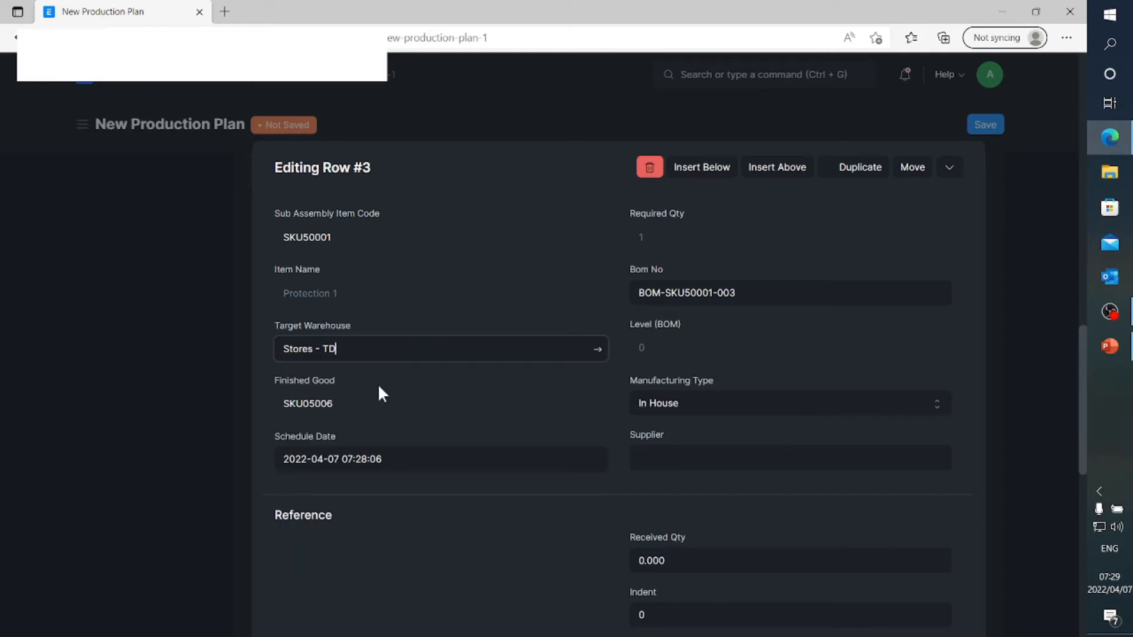
left_click(197, 358)
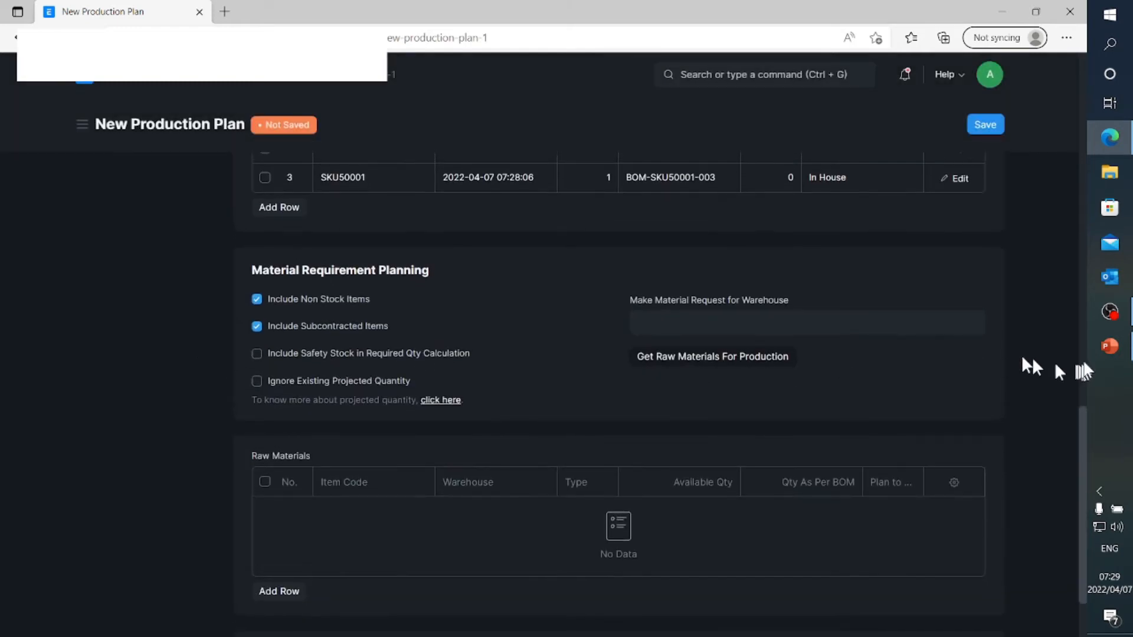
Compare the Feet Module structure slide in PowerPoint with the production plan's sub-assembly items, and review the rest of the plan in the browser
left_click(1098, 347)
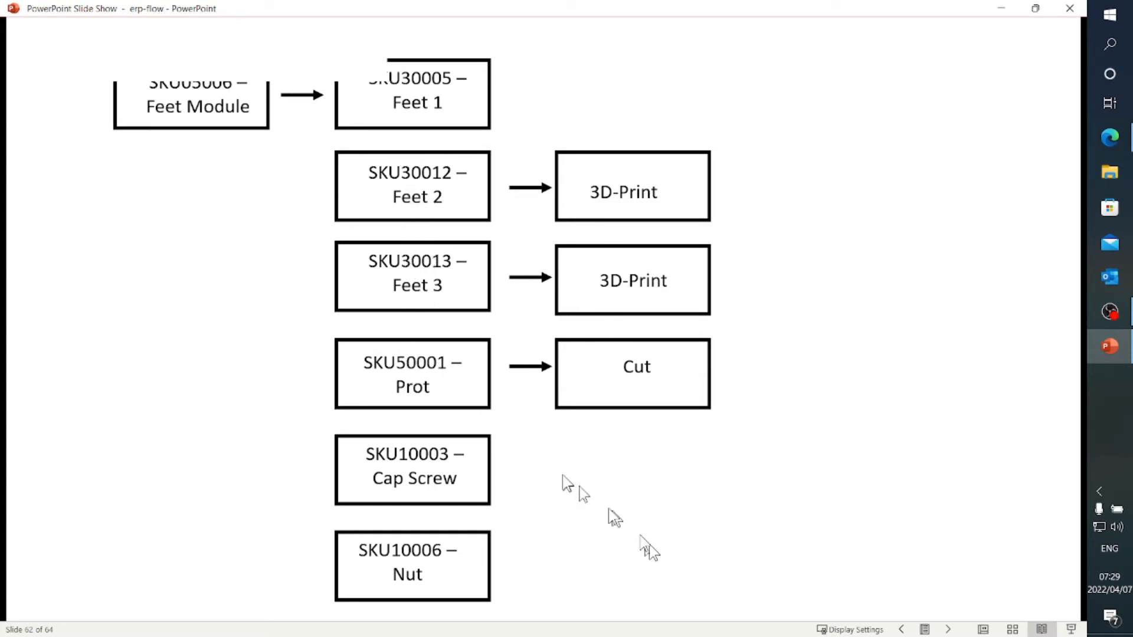
left_click(1110, 348)
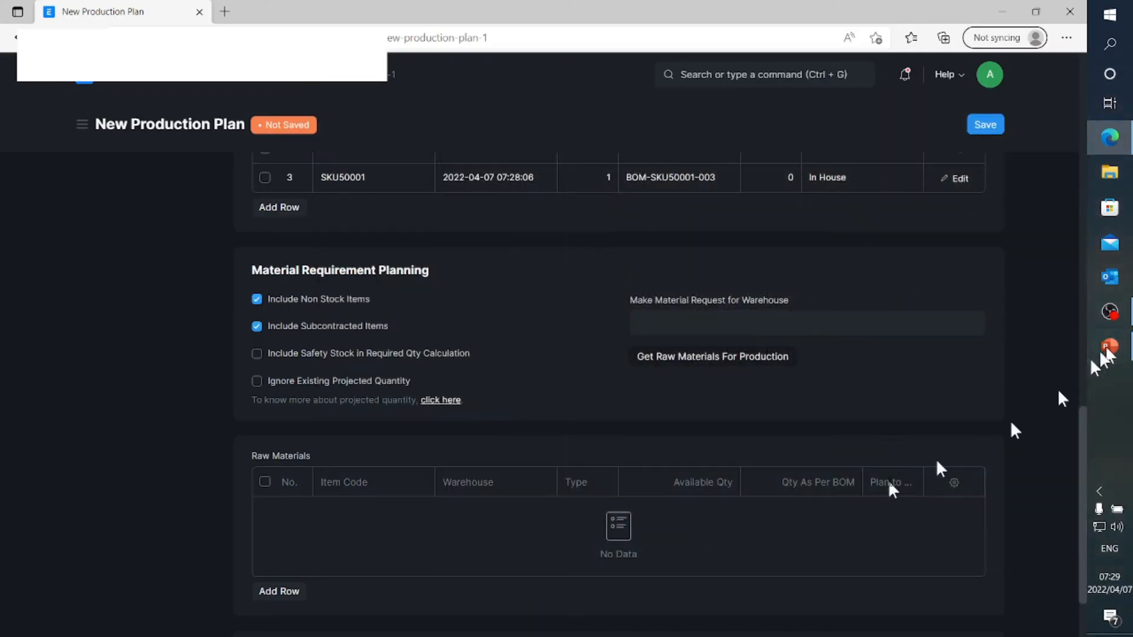
scroll(708, 496, "up", 4)
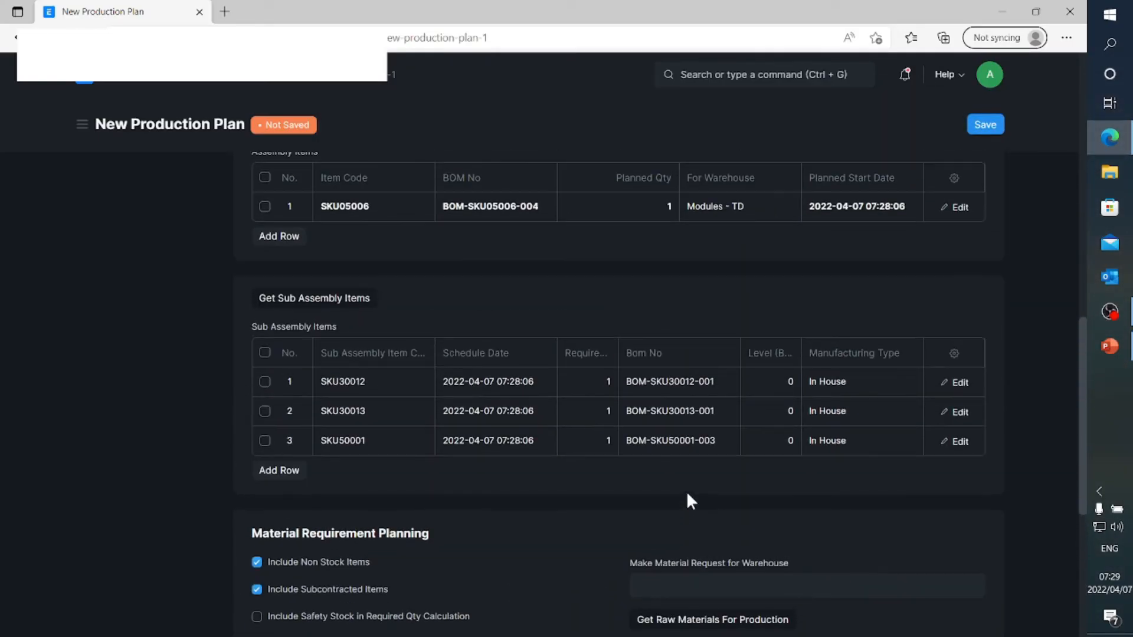
scroll(688, 495, "down", 2)
scroll(688, 494, "down", 2)
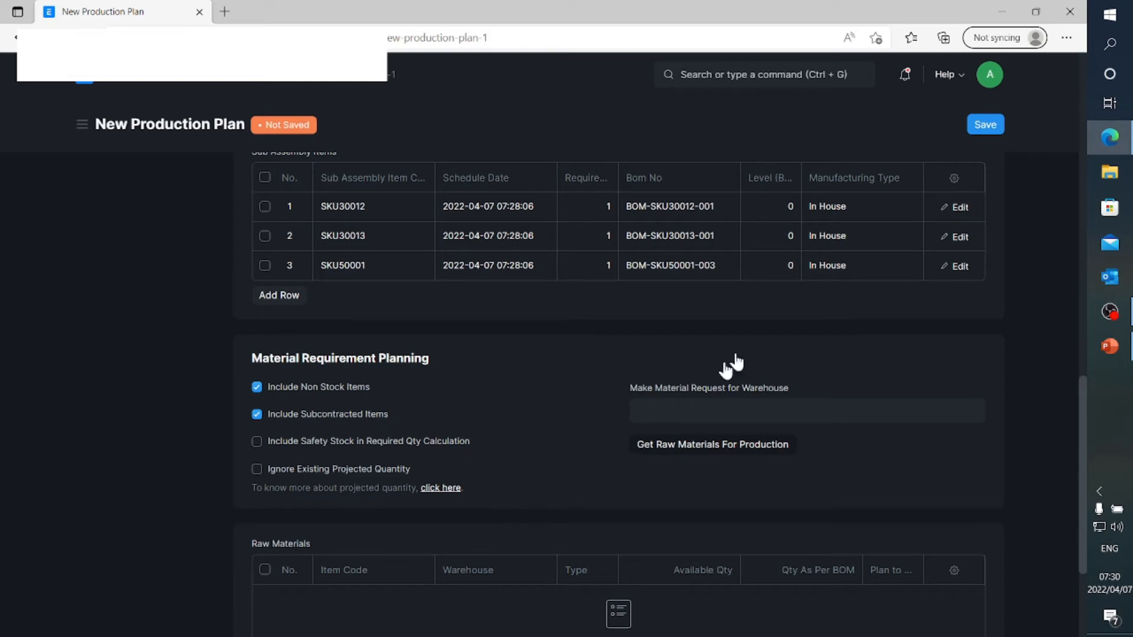
scroll(717, 366, "up", 7)
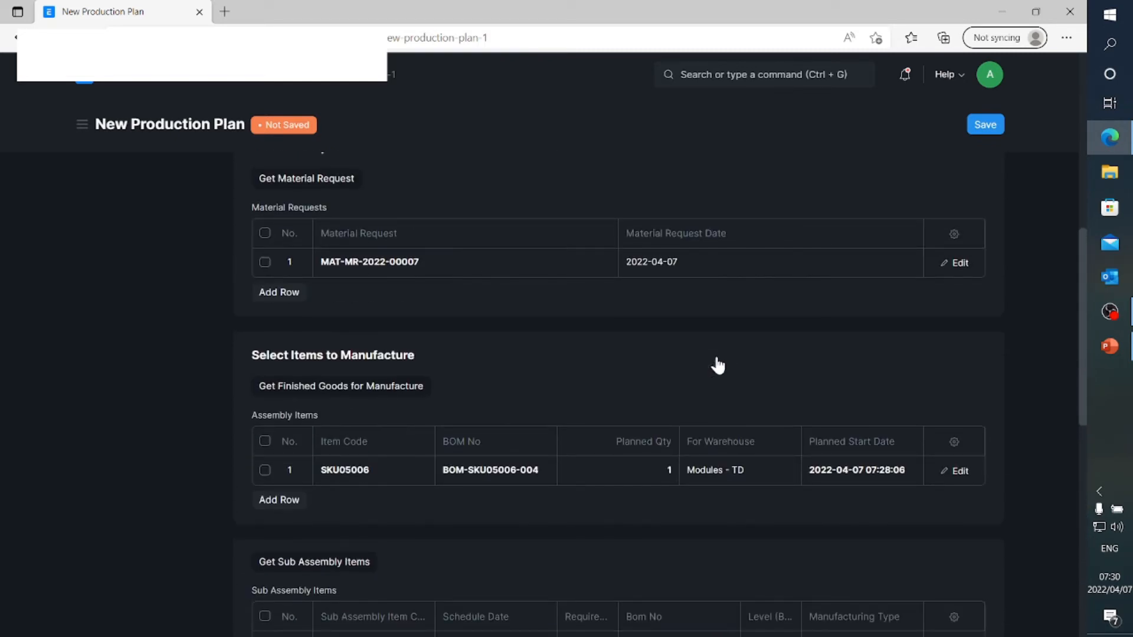
scroll(717, 366, "up", 6)
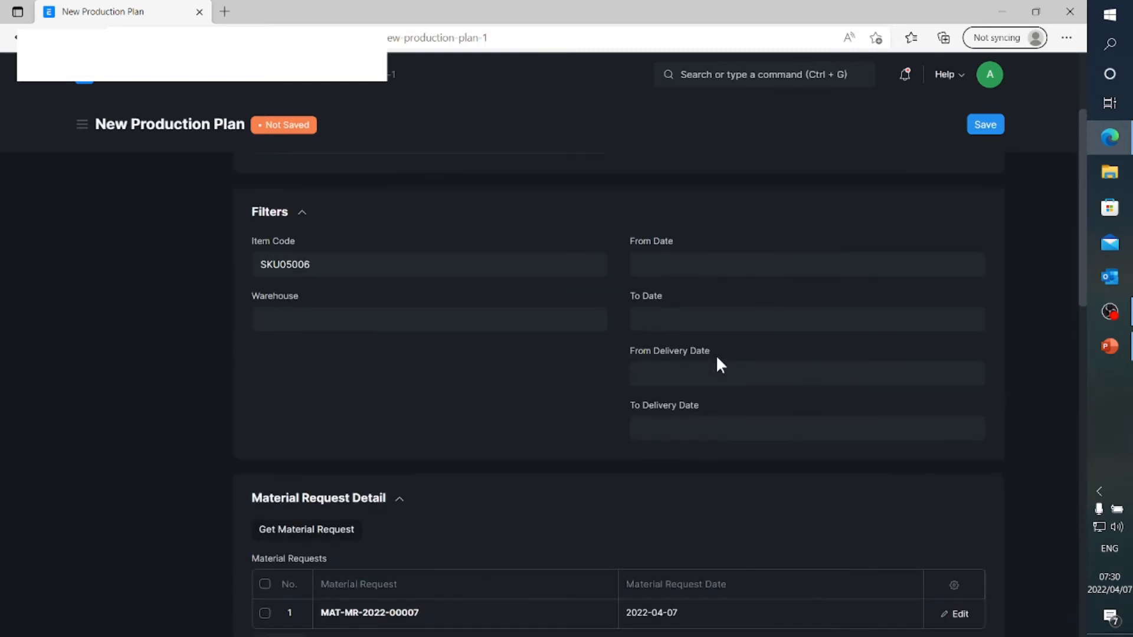
scroll(717, 358, "up", 3)
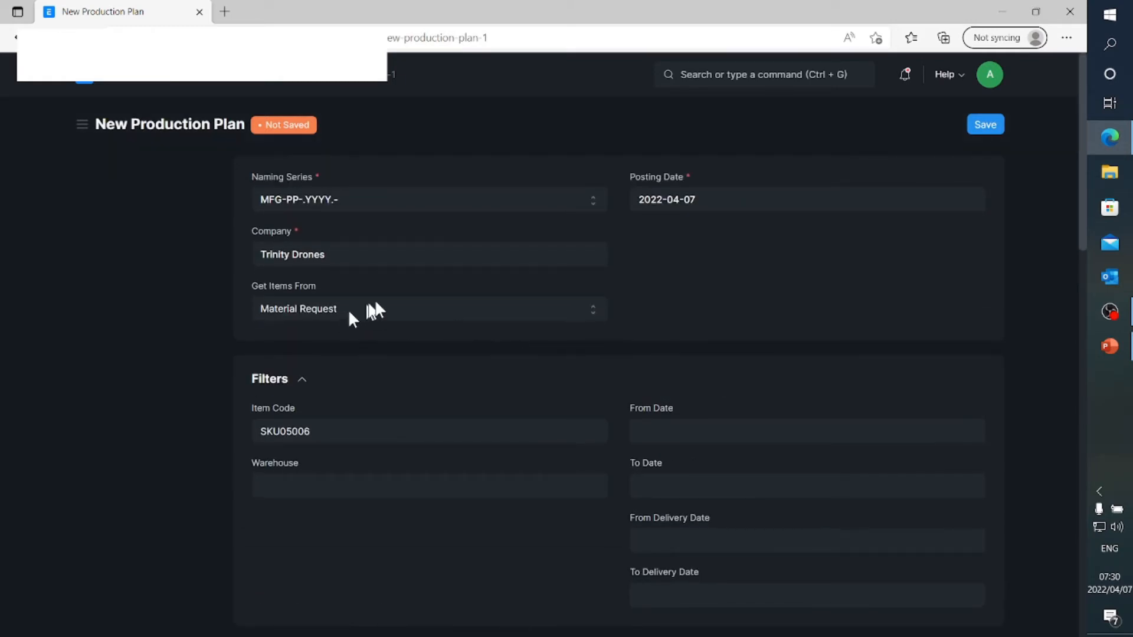
Save and submit the new production plan for SKU05006, confirming the submission
left_click(994, 126)
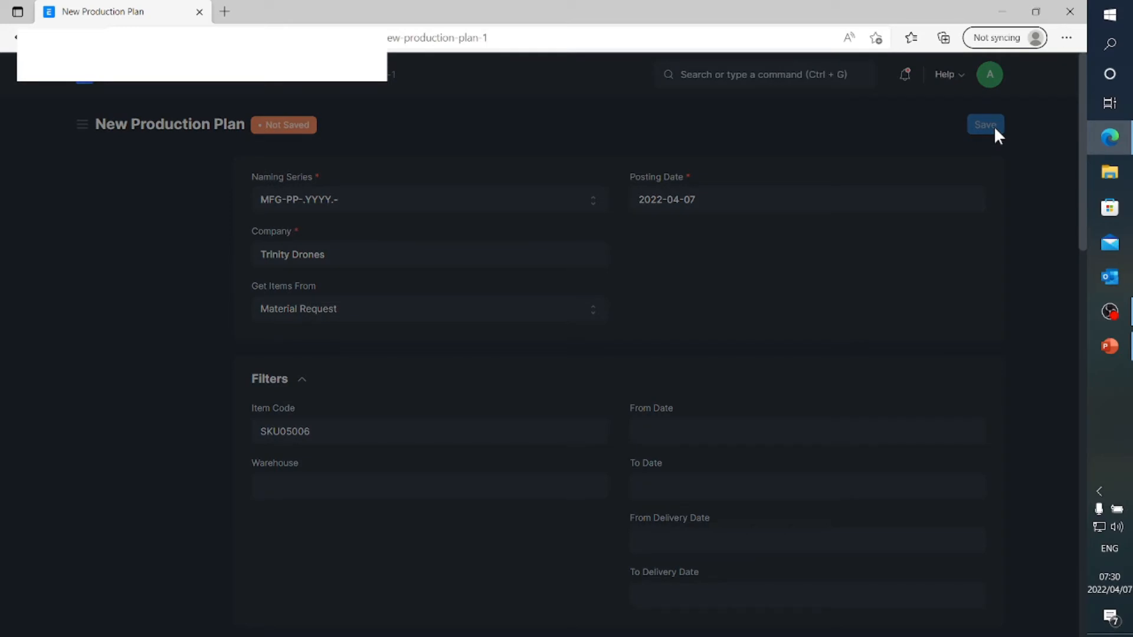
left_click(989, 131)
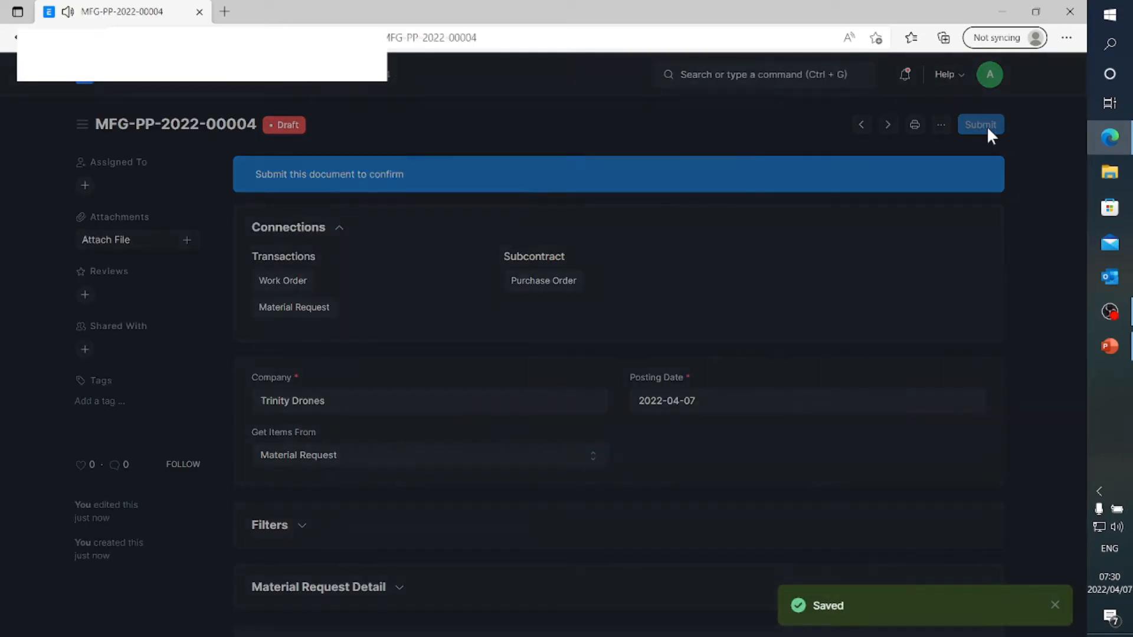
left_click(723, 188)
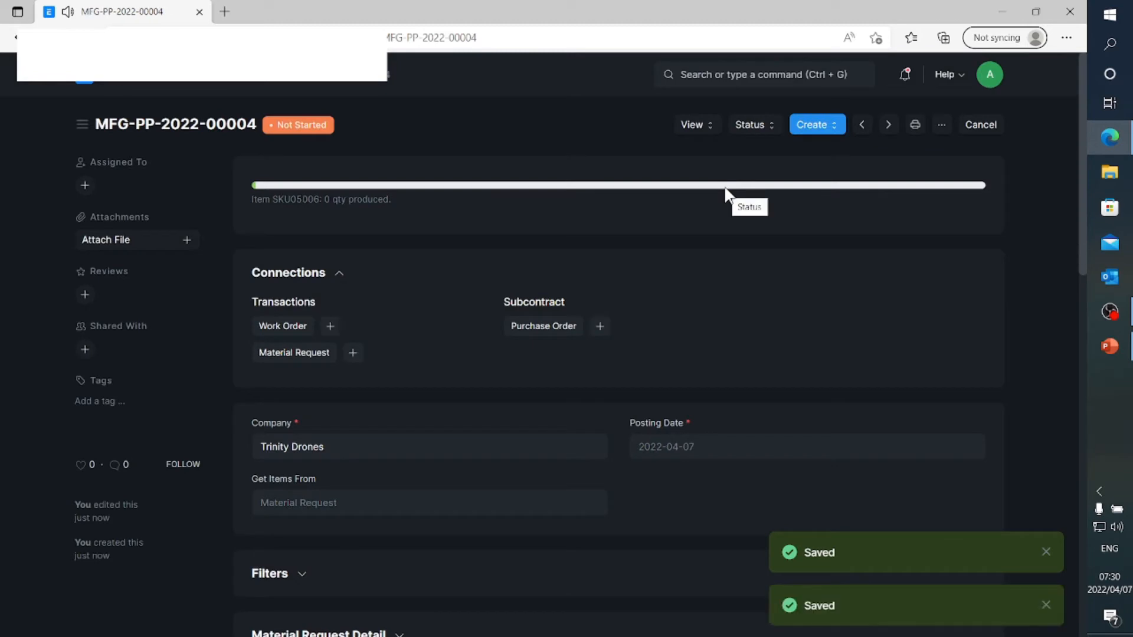
Create the work orders from the submitted production plan and dismiss the resulting message
left_click(816, 126)
left_click(821, 155)
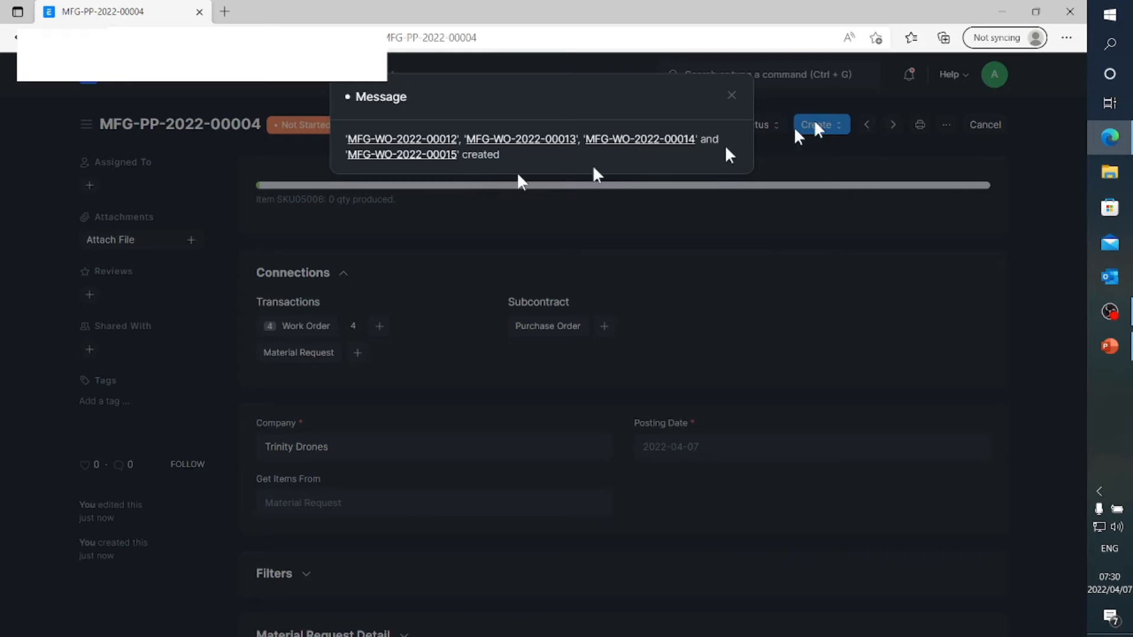
left_click(734, 98)
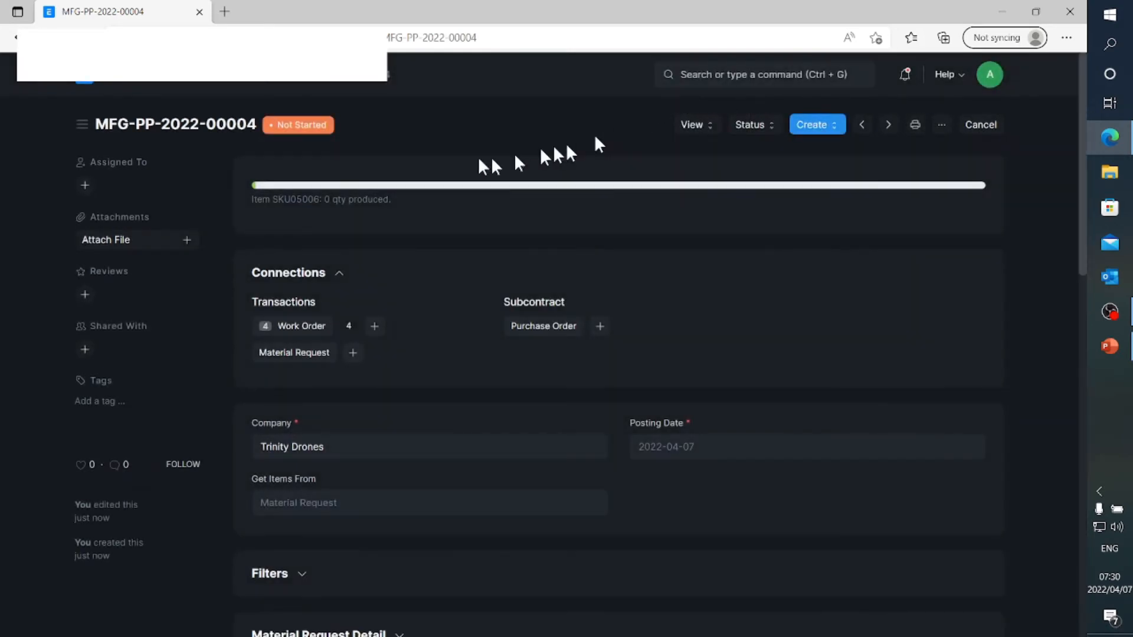
Return to the Manufacturing workspace and view the list of open work orders
left_click(234, 83)
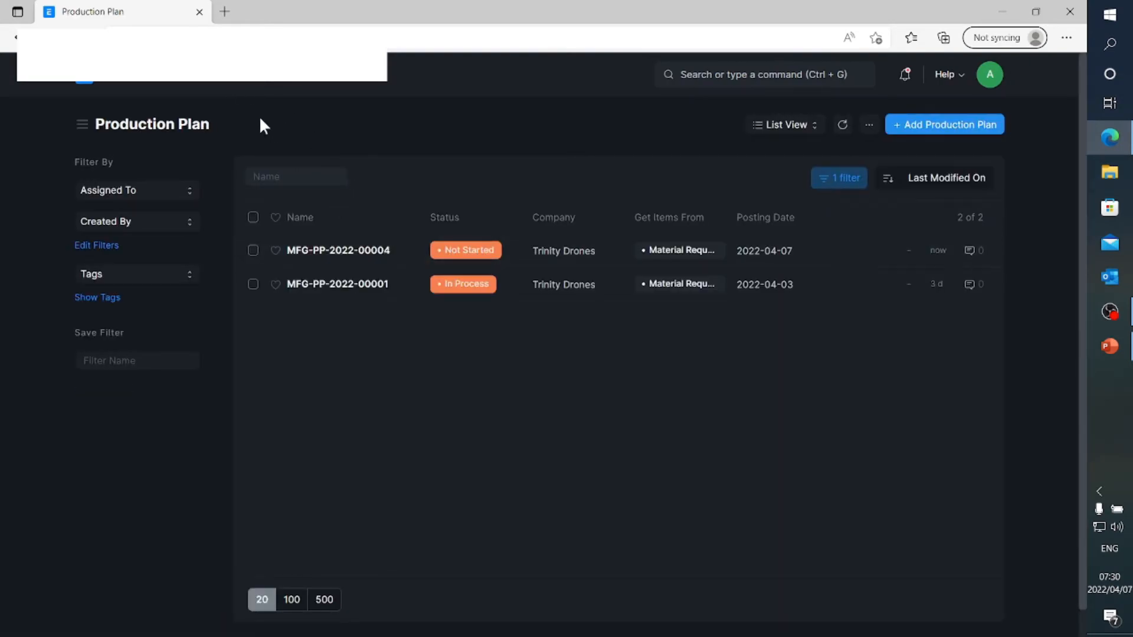
left_click(166, 83)
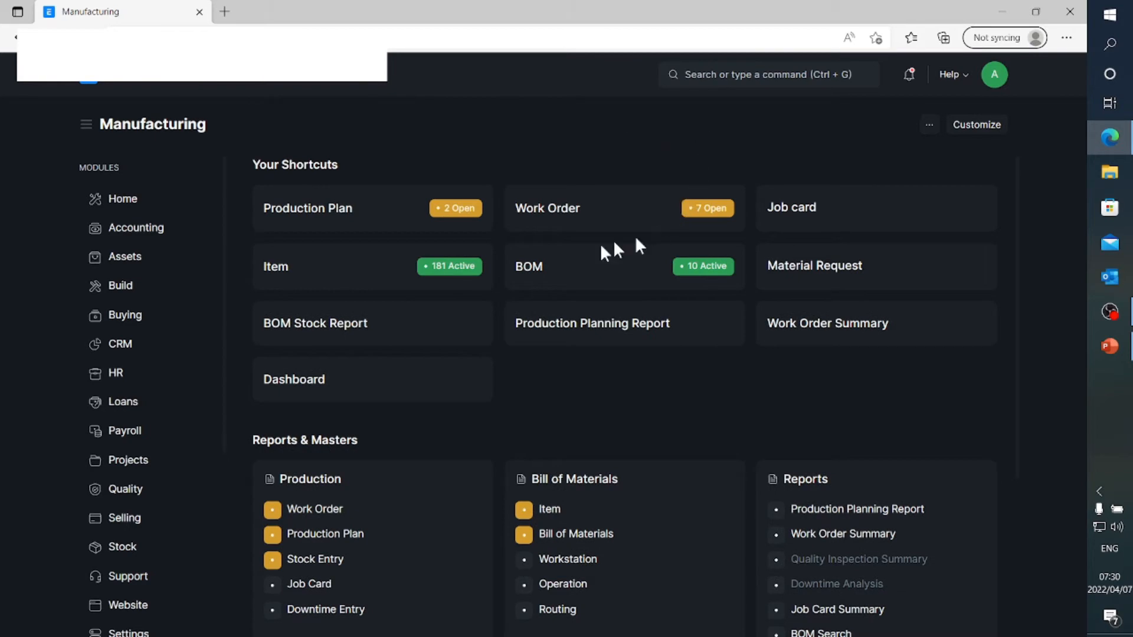
left_click(532, 214)
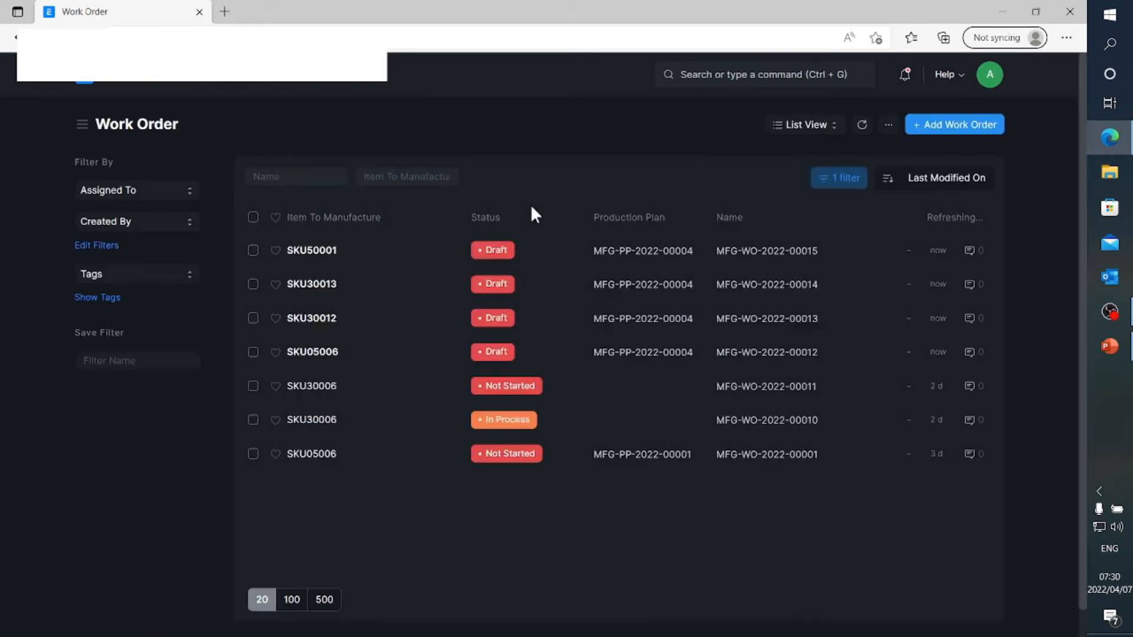
Reopen production plan MFG-PP-2022-00004 through the Manufacturing workspace and open its linked work orders
left_click(177, 87)
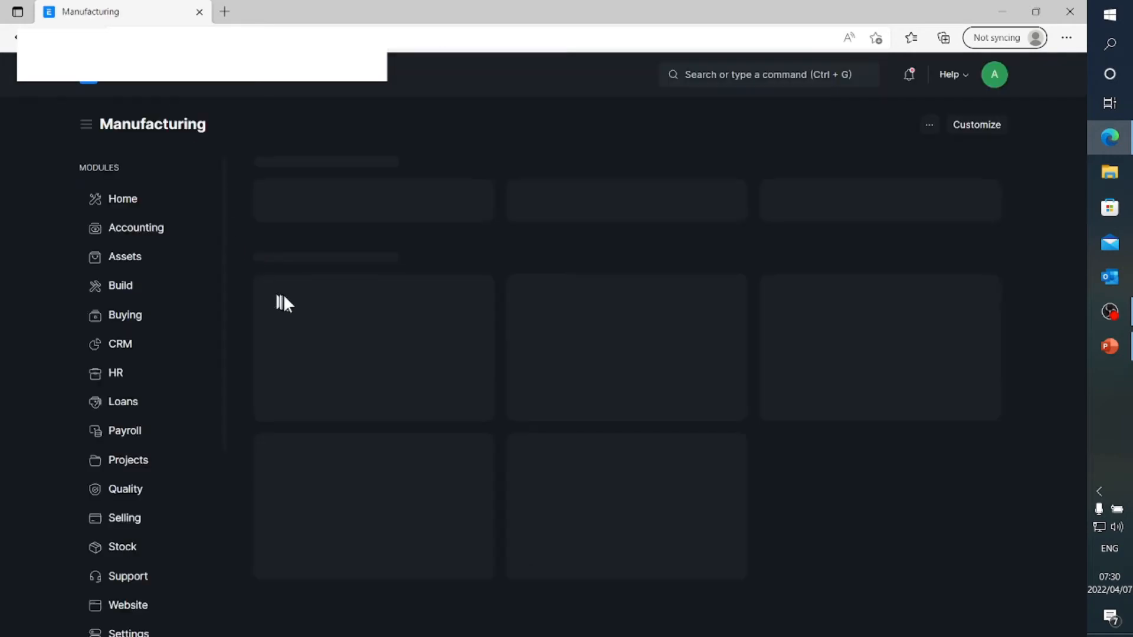
left_click(324, 213)
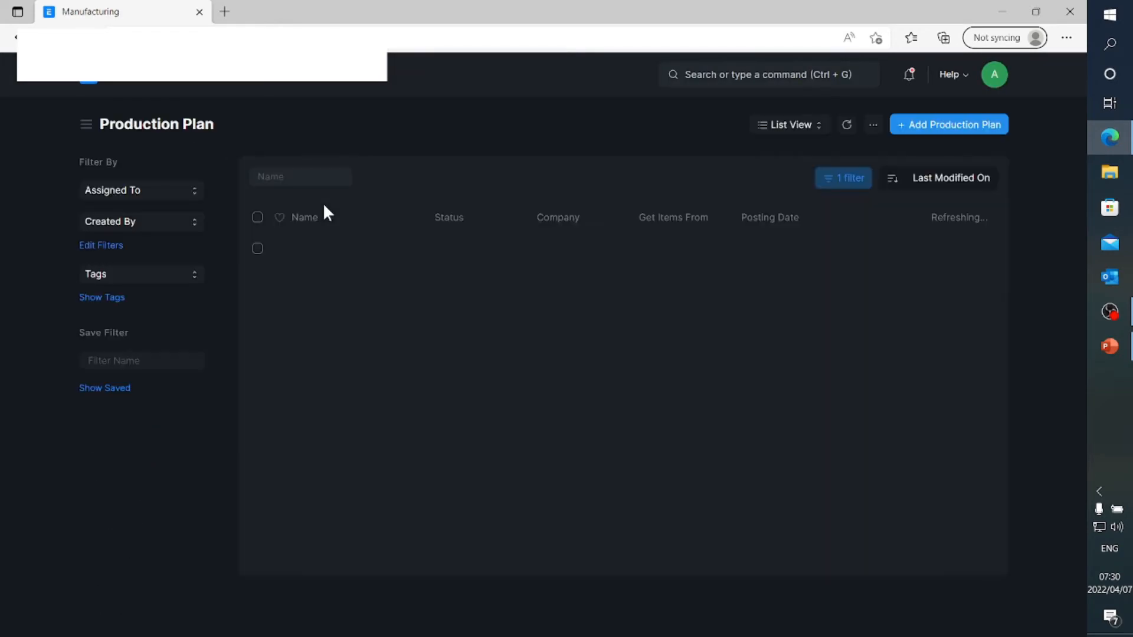
left_click(338, 250)
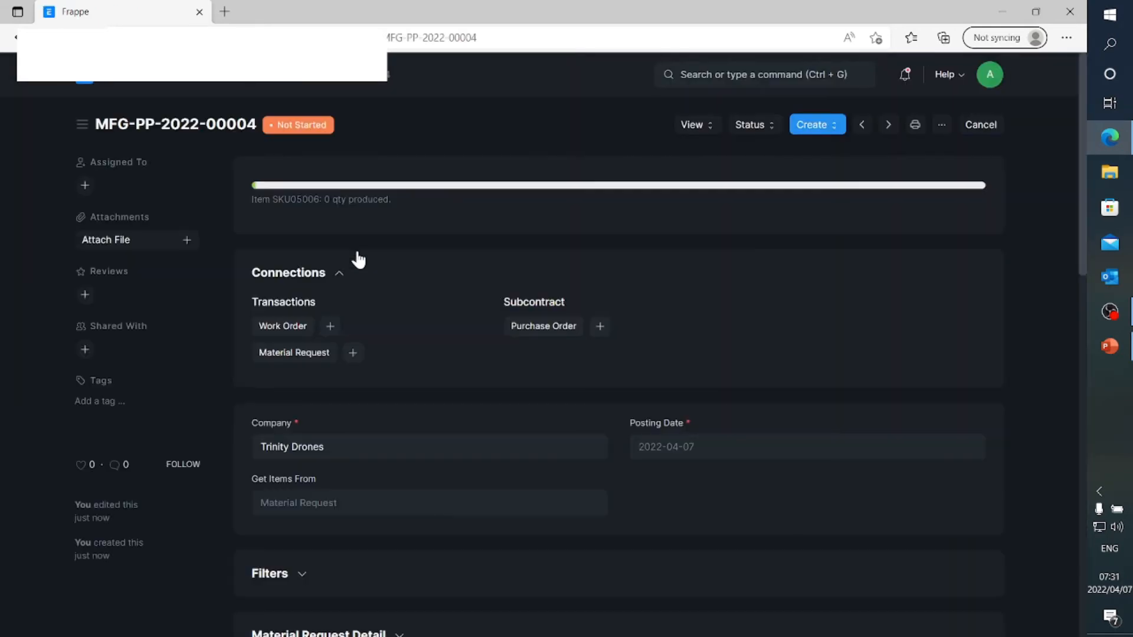
left_click(310, 324)
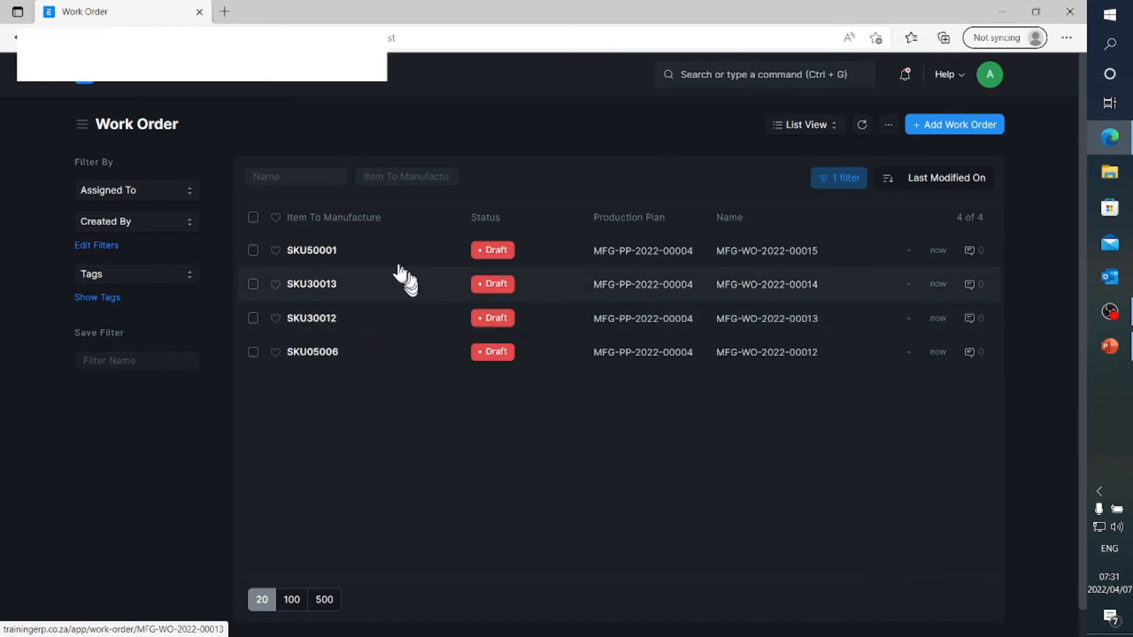
Open the draft work order for SKU50001 and set its source warehouse to Stores - TD
left_click(322, 253)
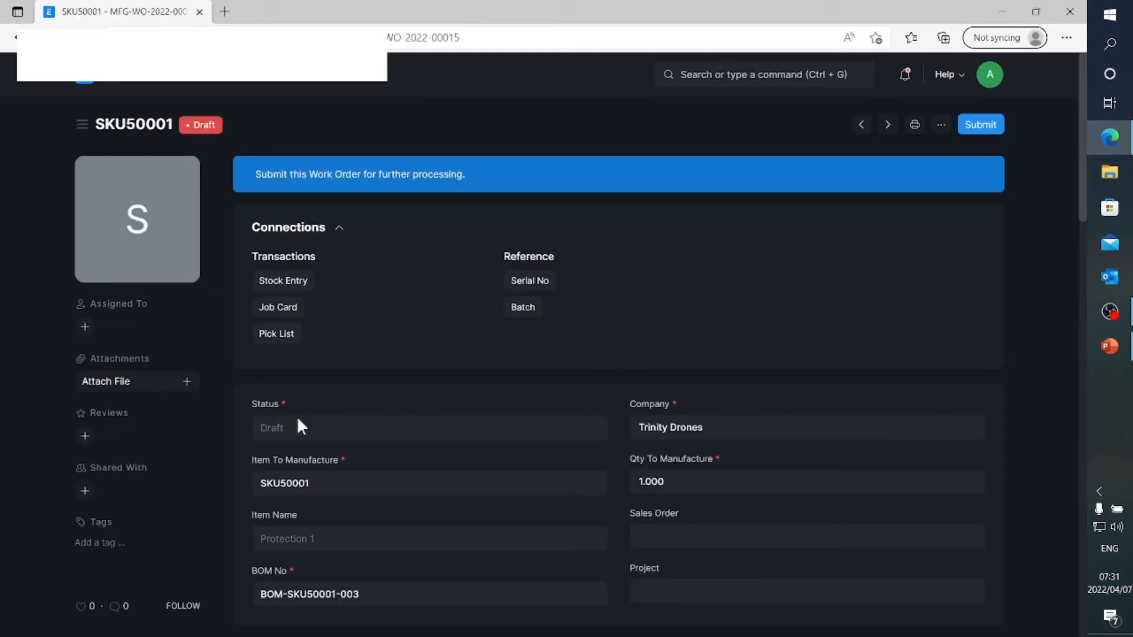
scroll(291, 424, "down", 2)
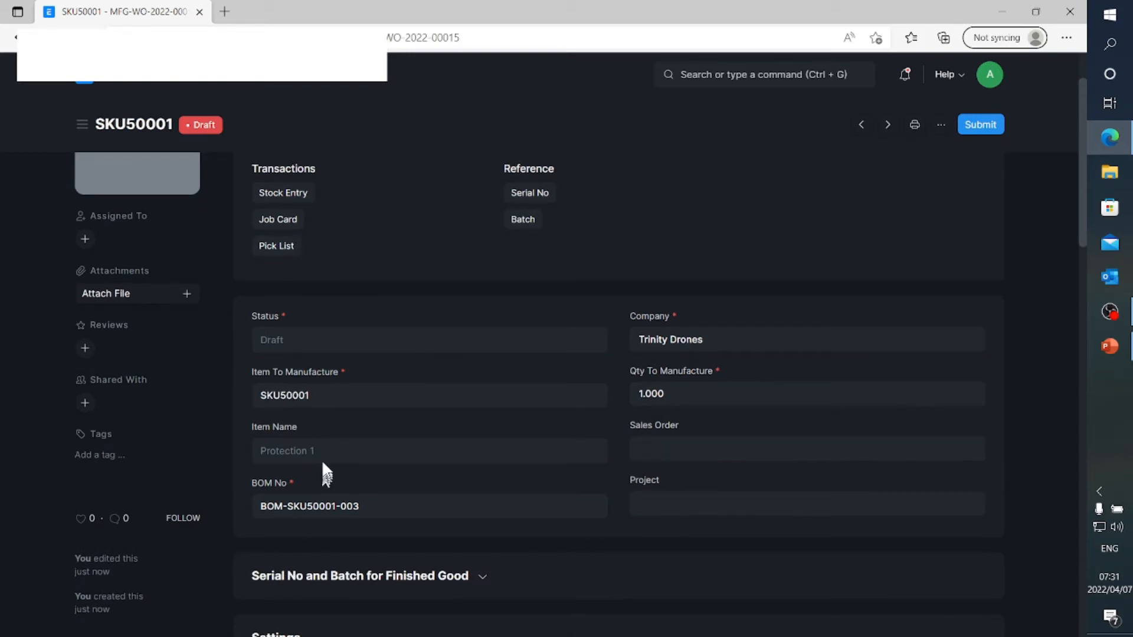
scroll(334, 459, "down", 5)
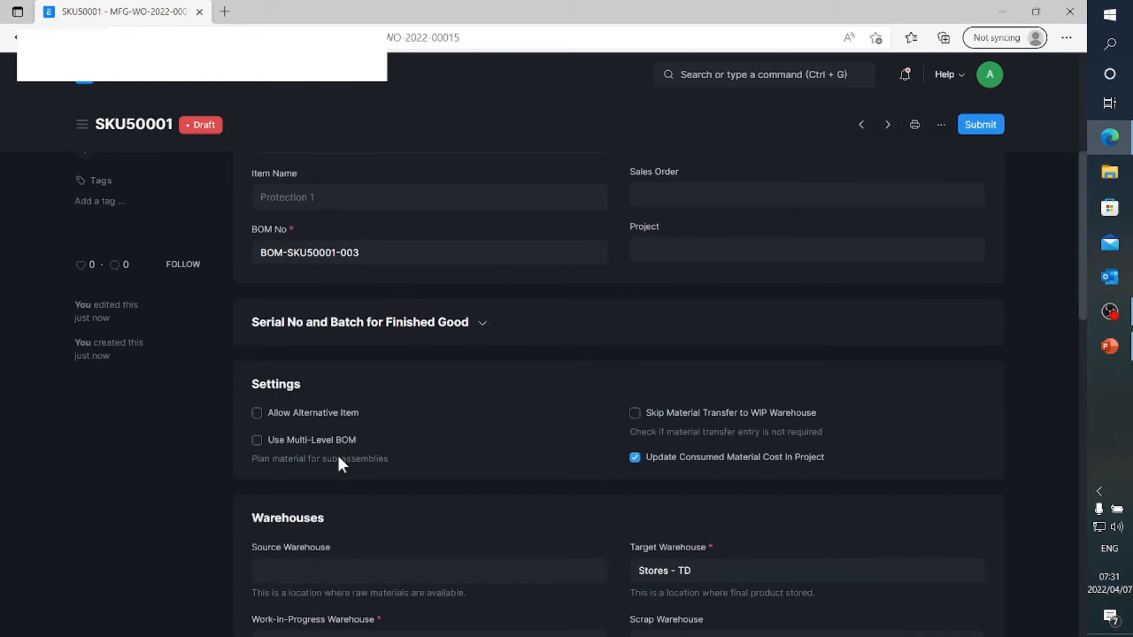
scroll(337, 463, "down", 2)
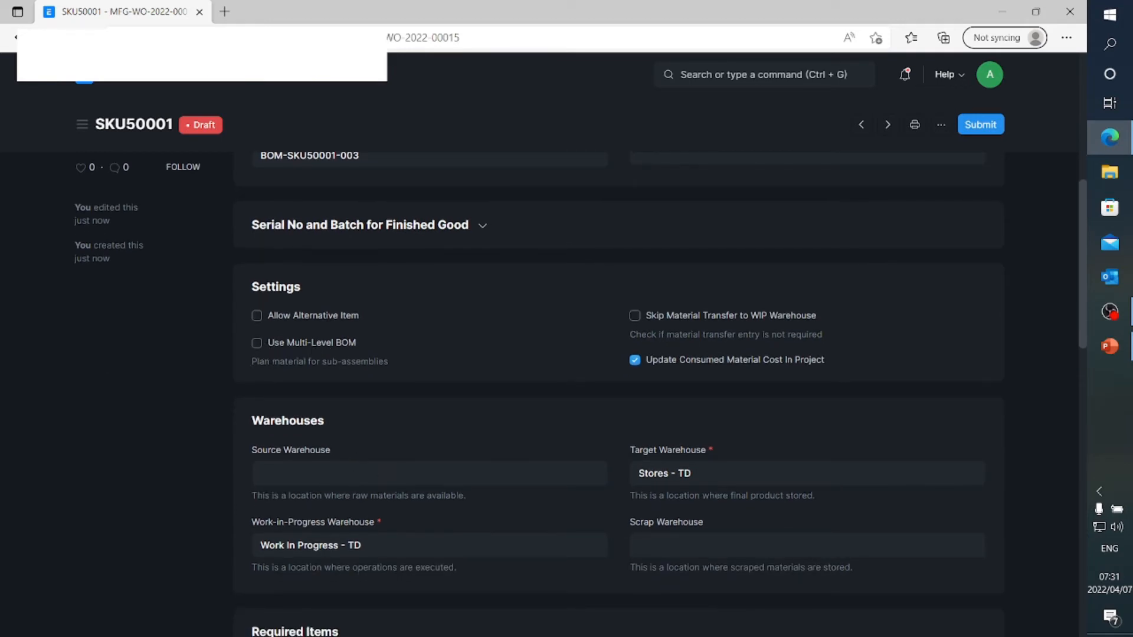
left_click(348, 476)
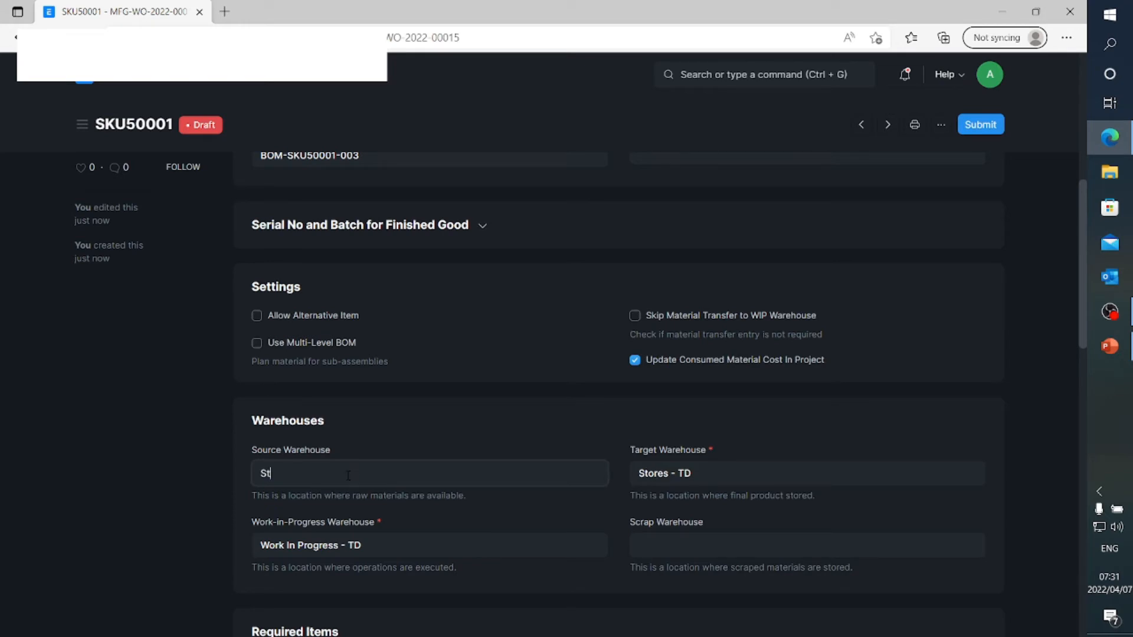
type("St")
left_click(324, 441)
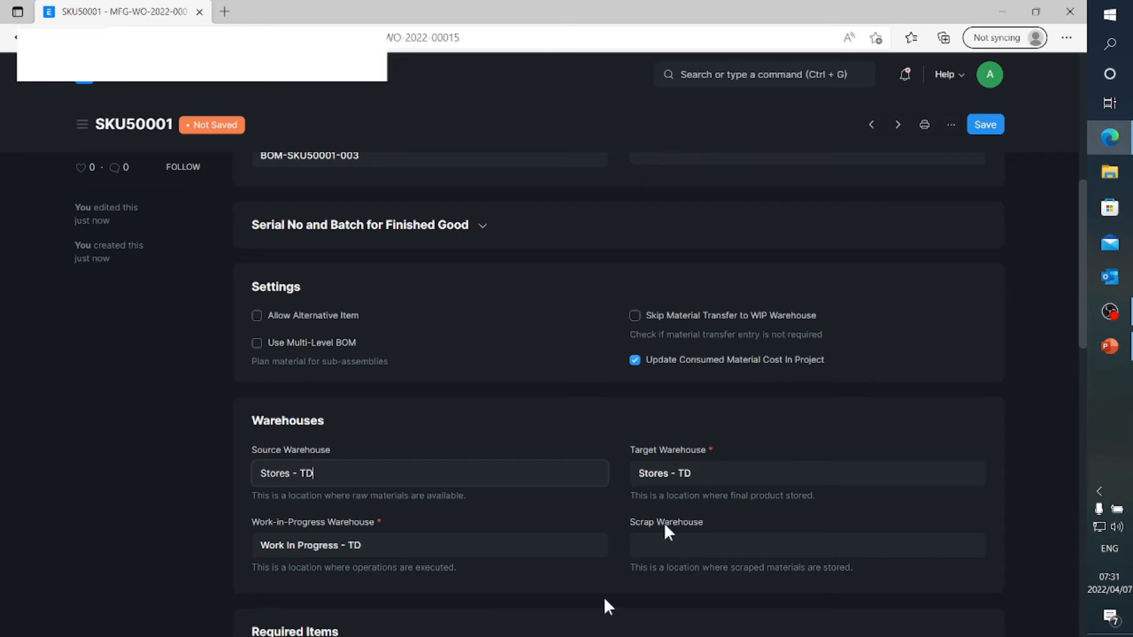
Review the work order's required items and planned dates, and expand its operations to examine the cutting operation and its cost
scroll(487, 584, "down", 2)
scroll(488, 575, "down", 2)
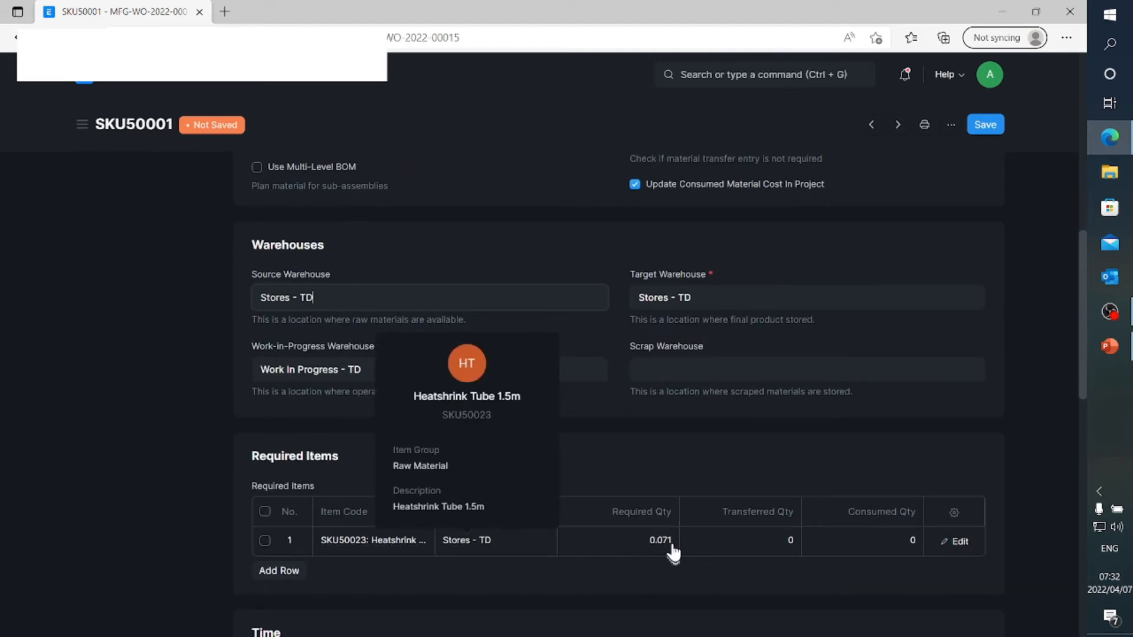
scroll(671, 552, "down", 2)
scroll(672, 552, "down", 2)
scroll(673, 552, "down", 2)
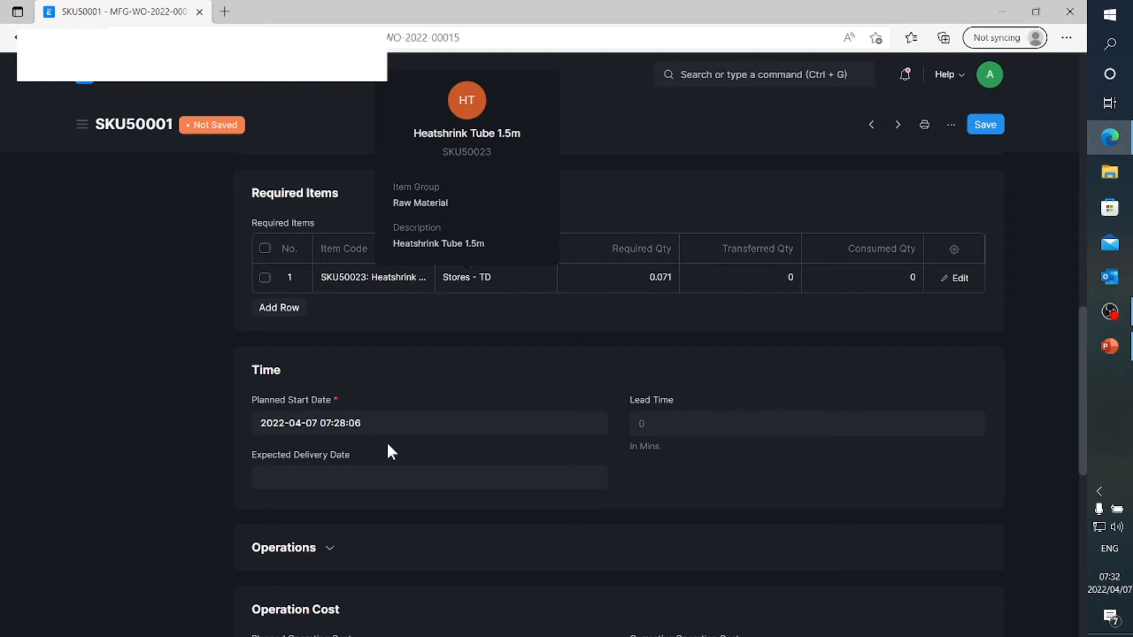
scroll(387, 441, "down", 4)
left_click(334, 377)
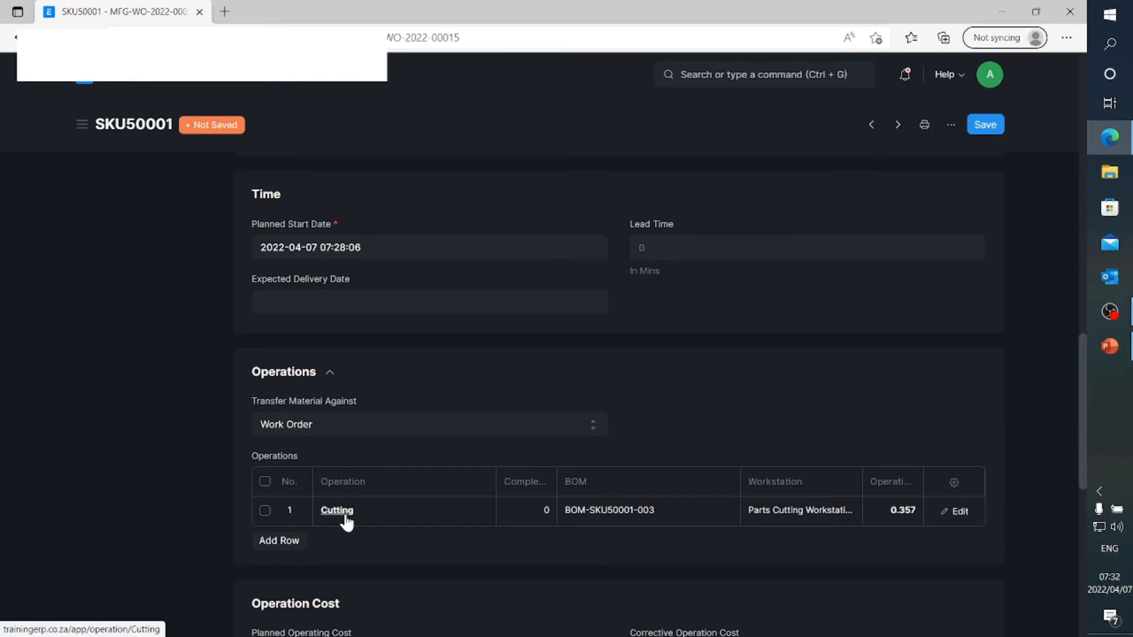
scroll(345, 516, "down", 3)
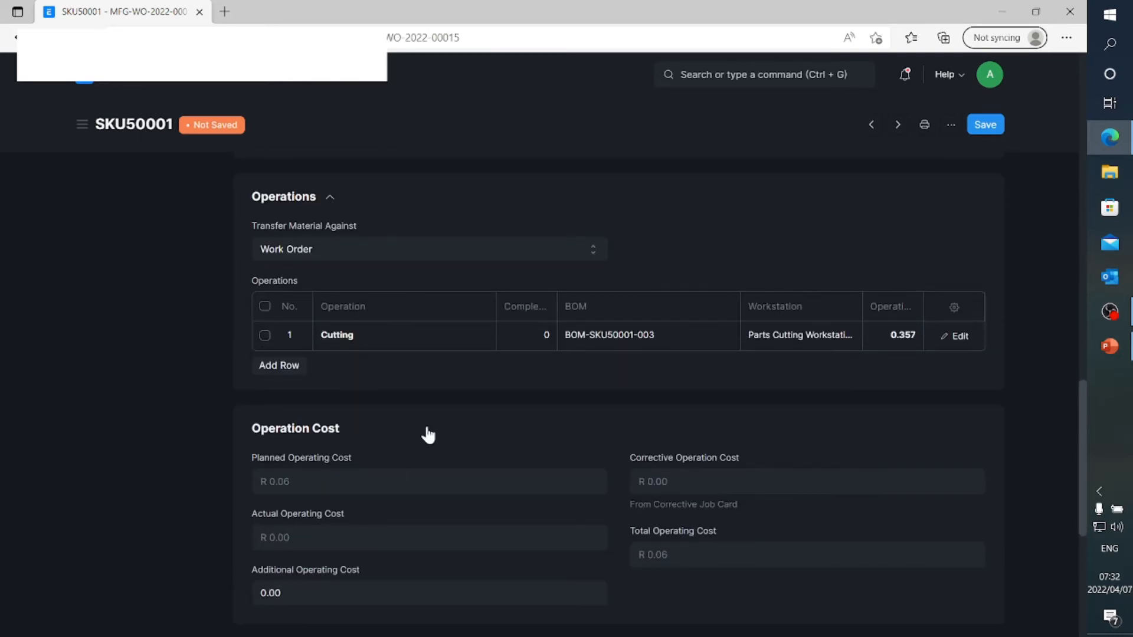
Inspect the row details of required item SKU50023 in the work order, including its warehouse availability, and close them
scroll(428, 435, "up", 4)
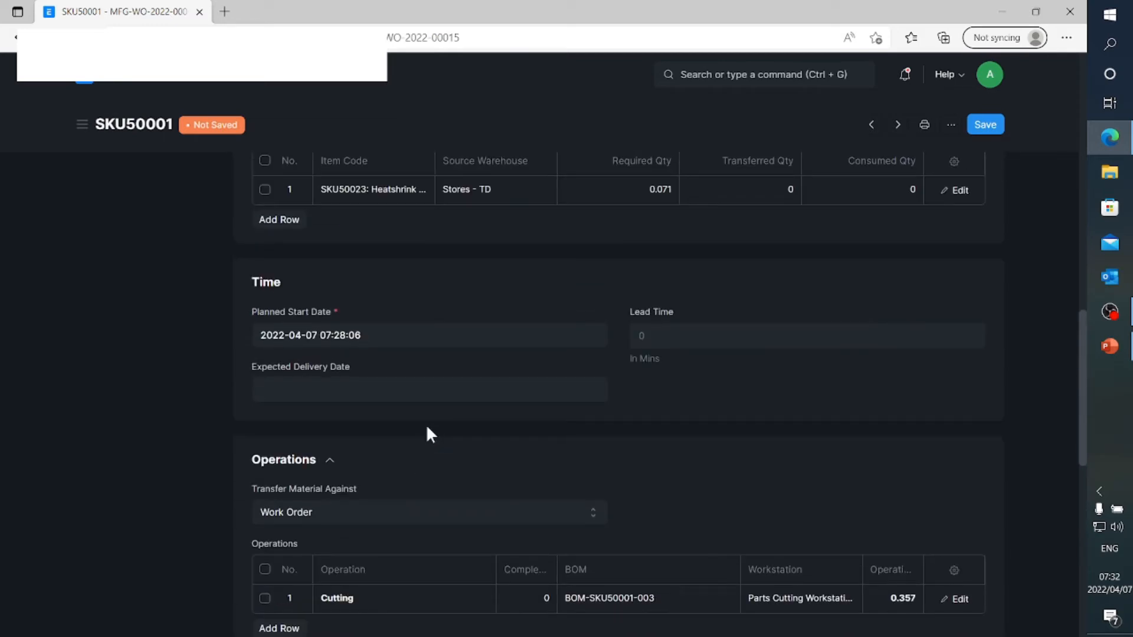
scroll(427, 431, "up", 1)
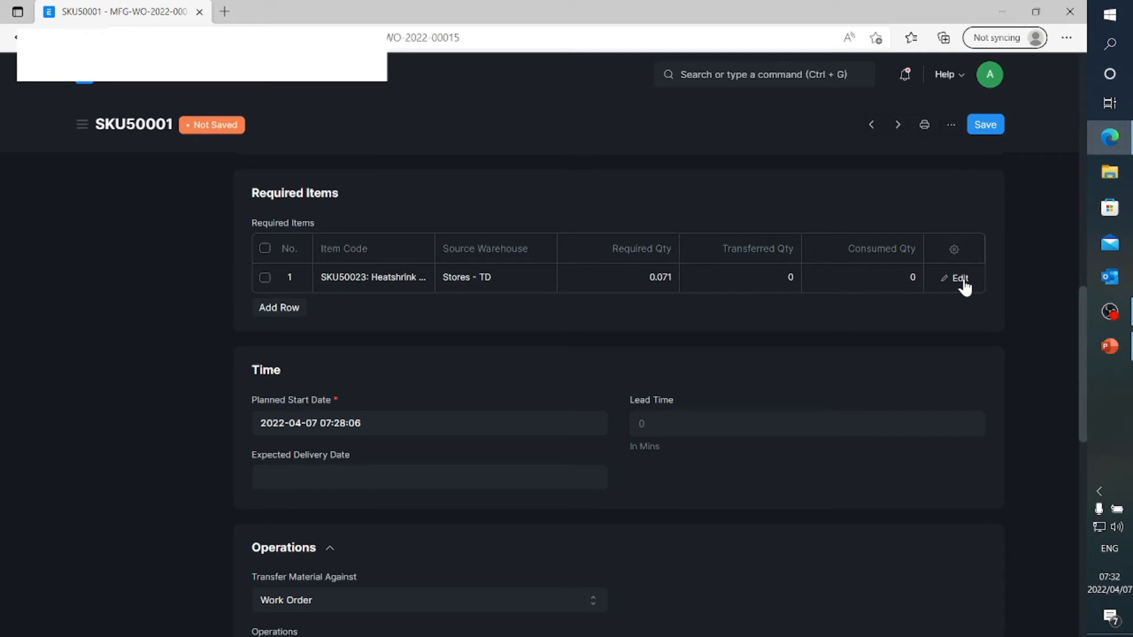
scroll(925, 394, "down", 1)
scroll(925, 394, "up", 6)
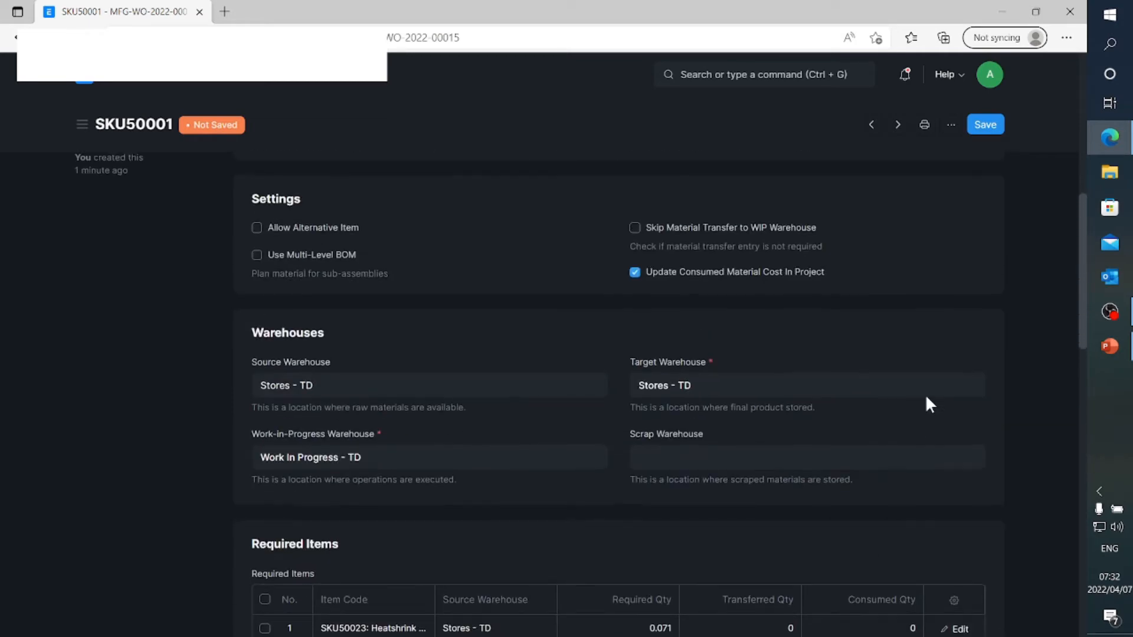
scroll(926, 399, "down", 4)
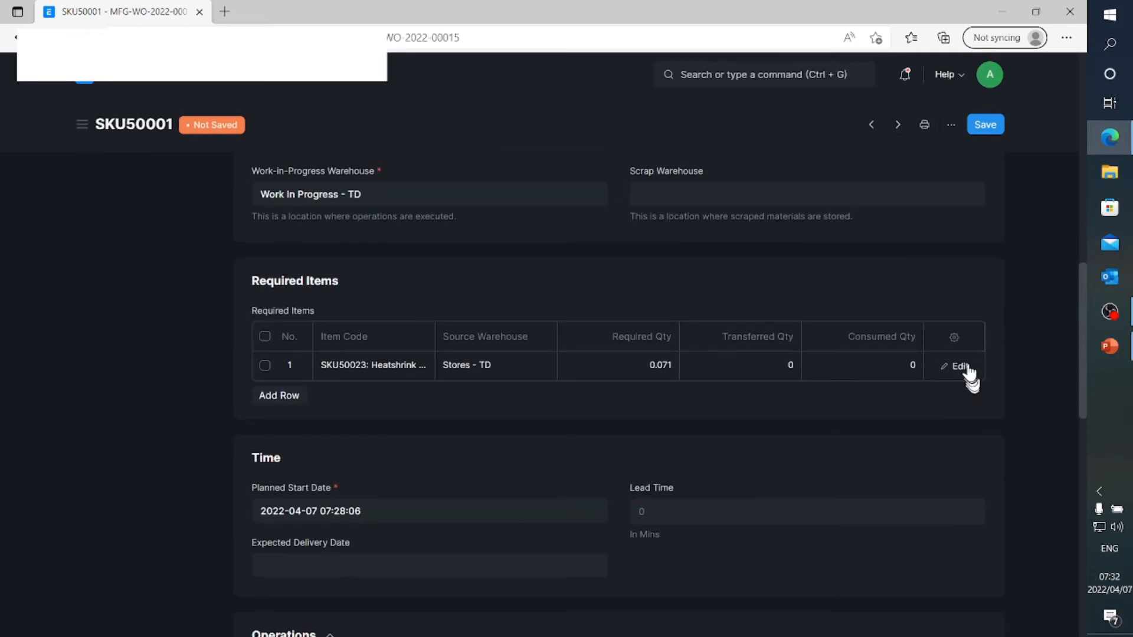
left_click(959, 366)
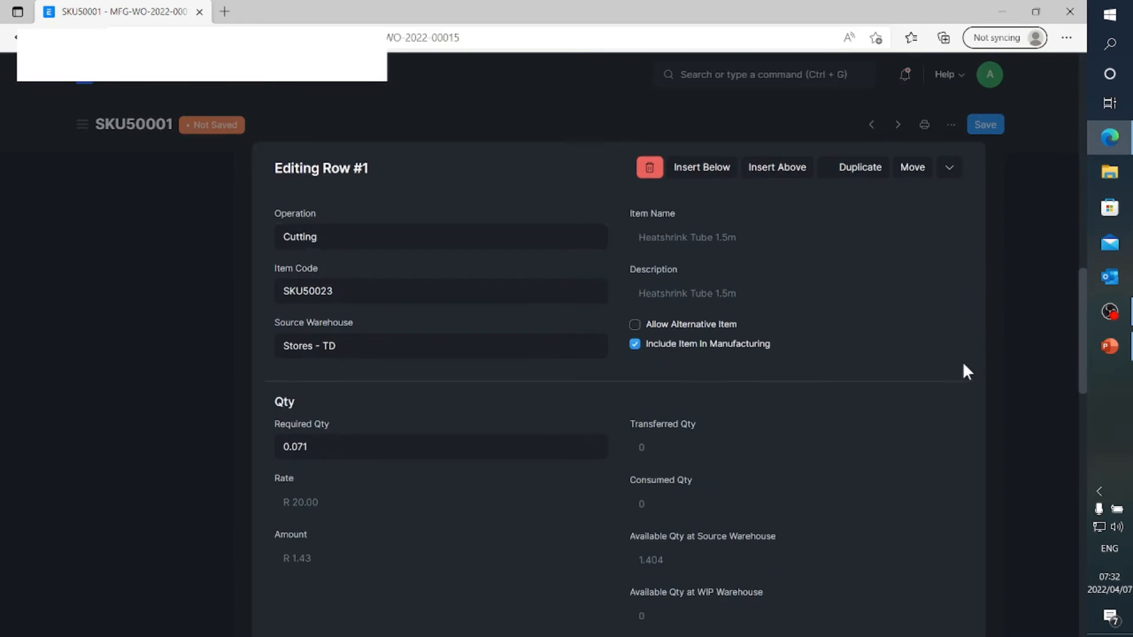
left_click(141, 374)
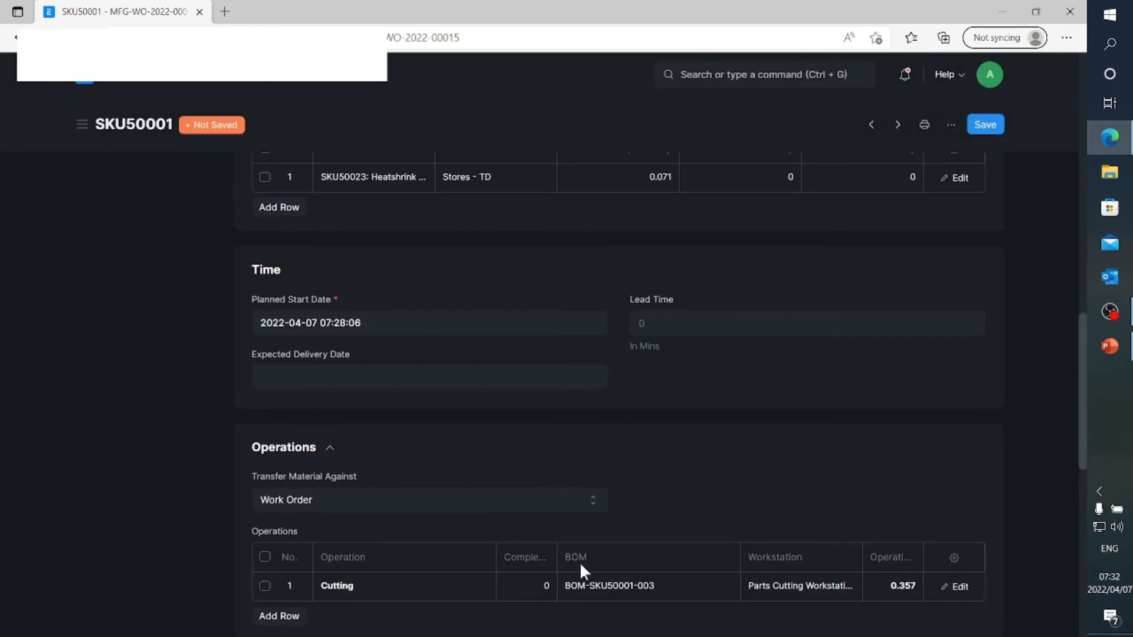
Save the SKU50001 work order and submit it permanently
scroll(696, 496, "up", 15)
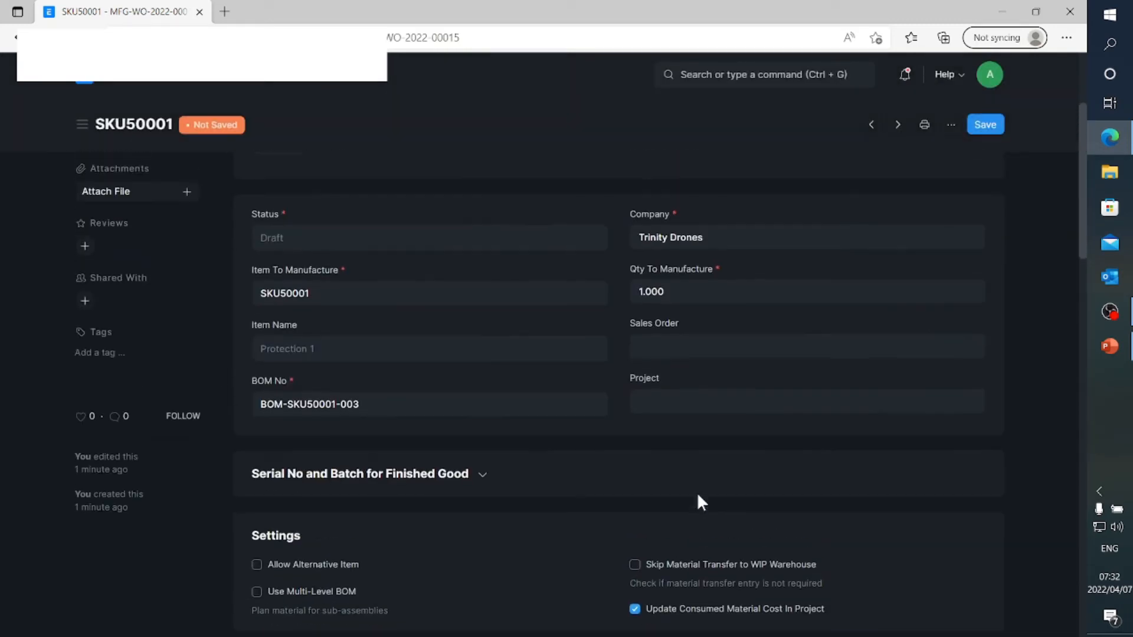
scroll(697, 492, "up", 3)
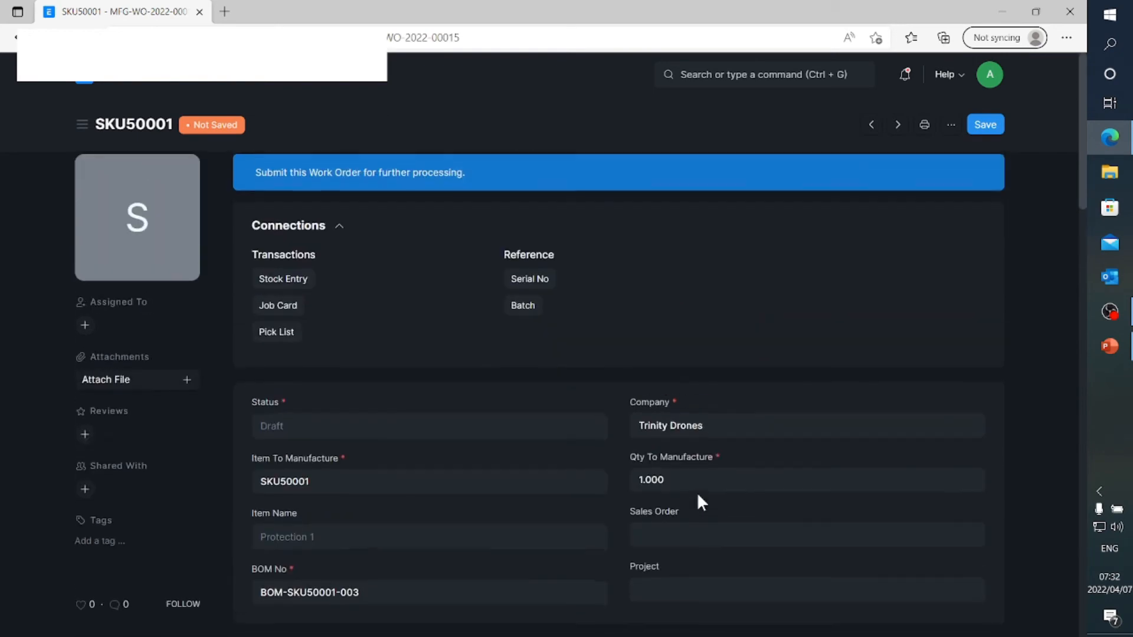
left_click(979, 125)
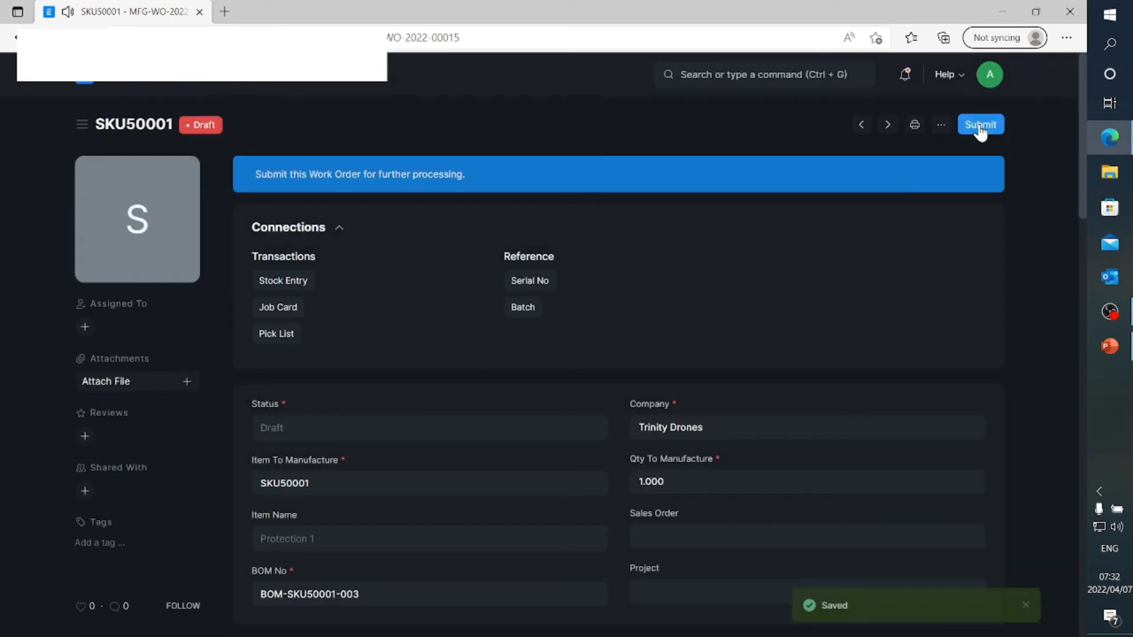
left_click(980, 125)
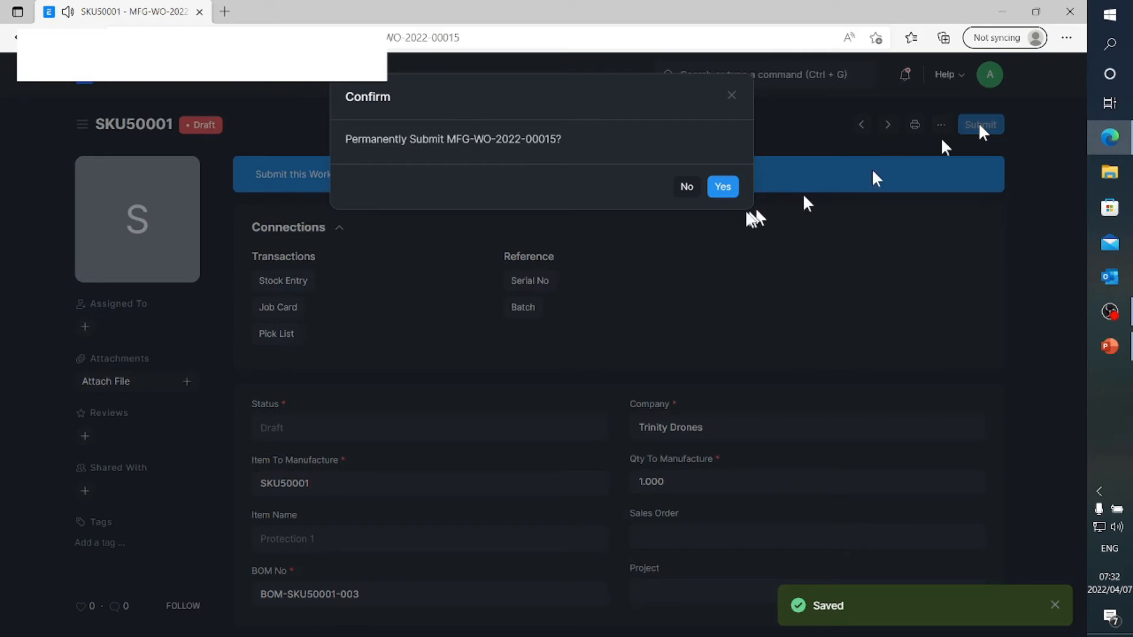
left_click(723, 186)
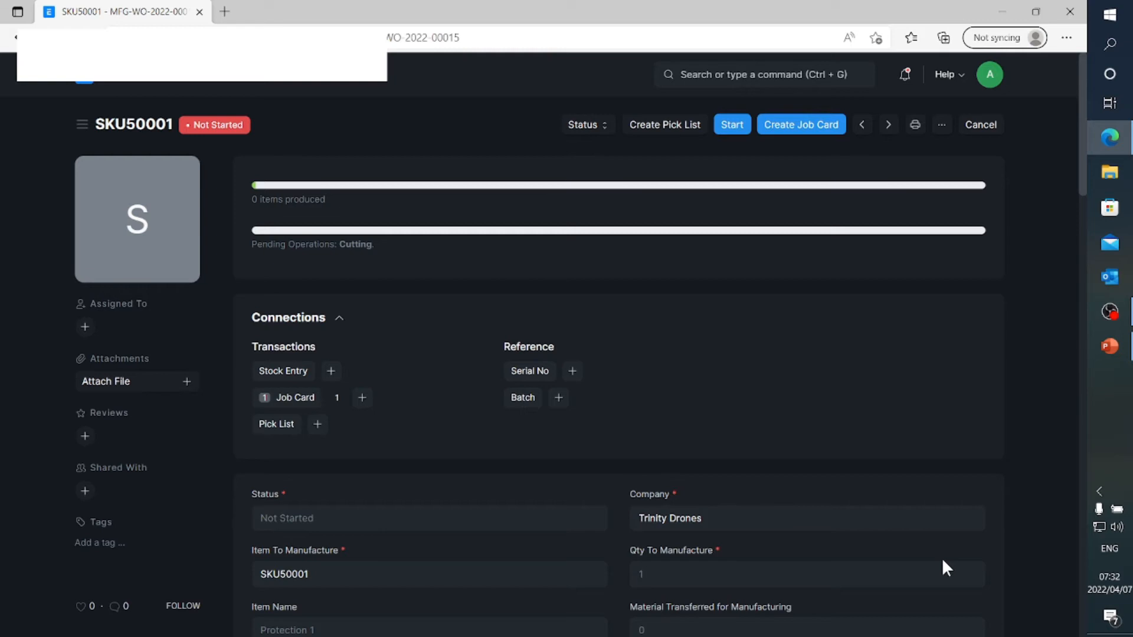
Start the SKU50001 work order for quantity 1 and save its Material Transfer for Manufacture stock entry
left_click(745, 130)
left_click(716, 237)
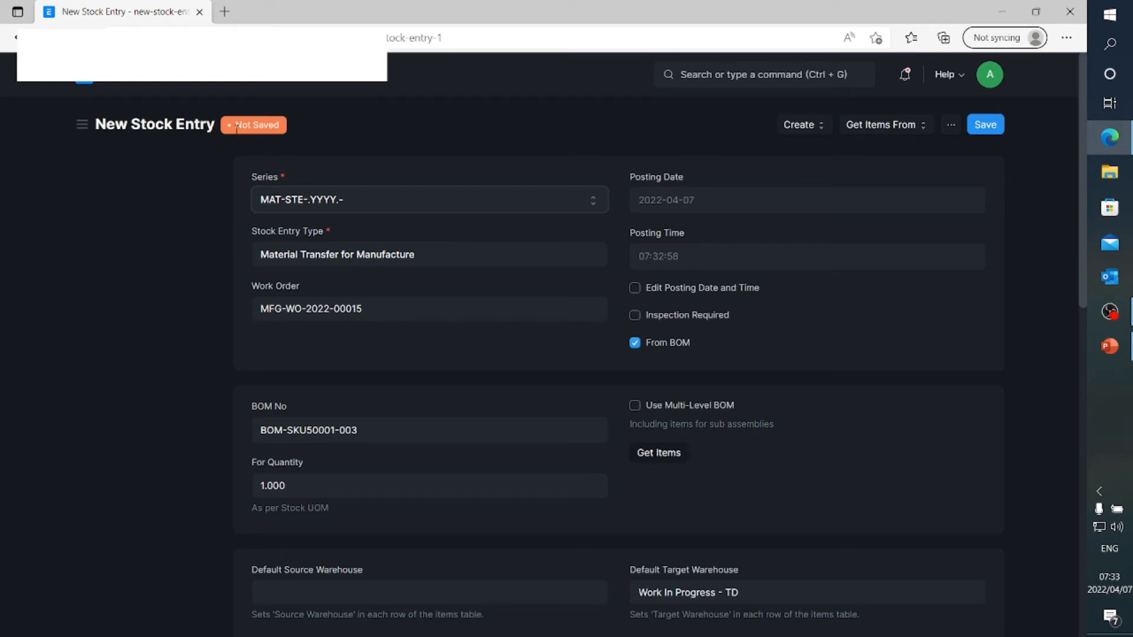
scroll(344, 350, "down", 8)
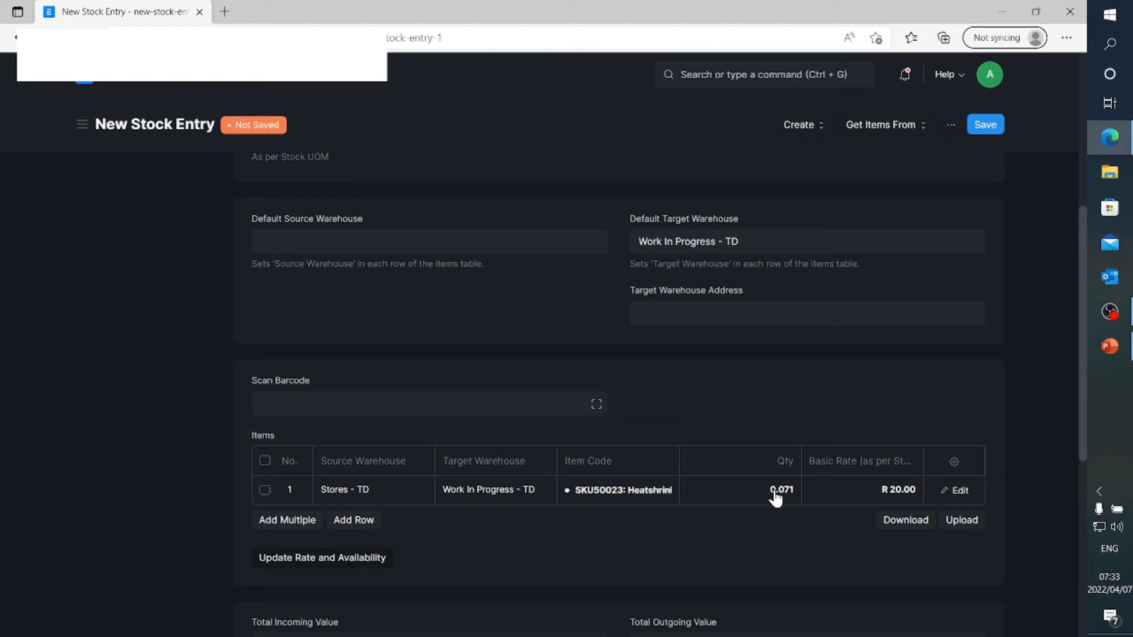
left_click(1000, 126)
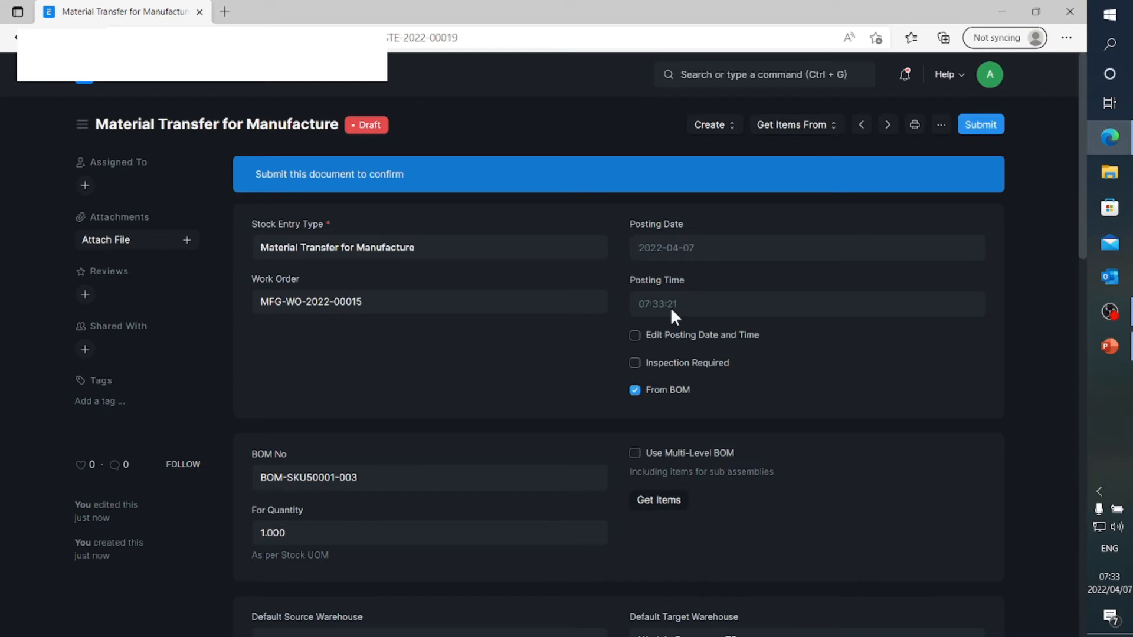
Review the draft Material Transfer for Manufacture stock entry and submit it permanently
scroll(672, 311, "down", 3)
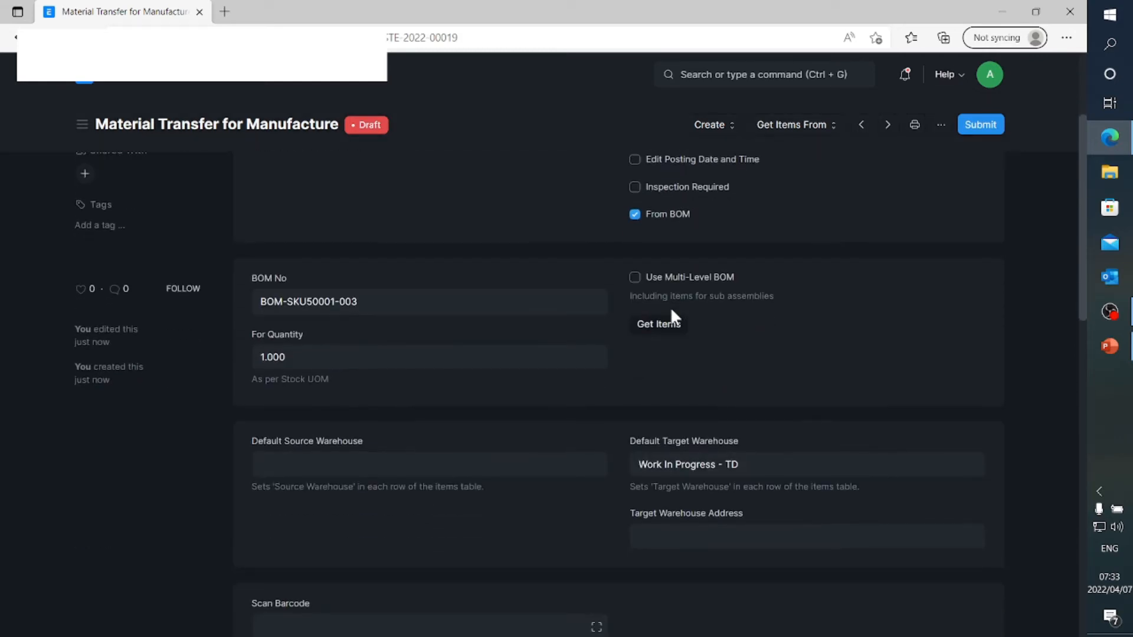
scroll(671, 313, "up", 3)
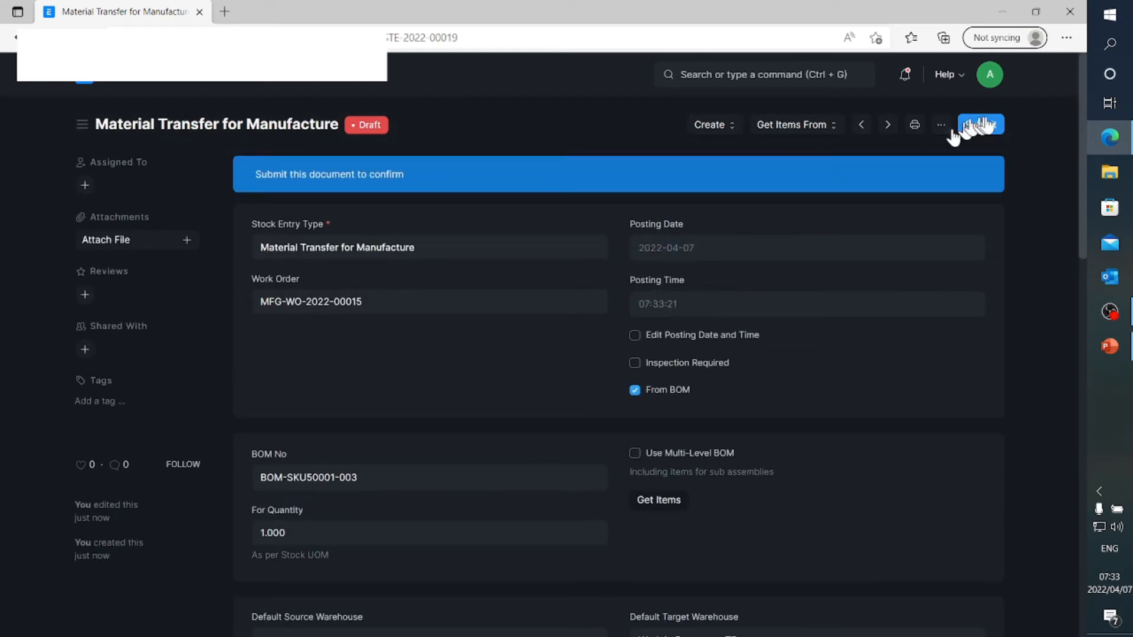
left_click(994, 123)
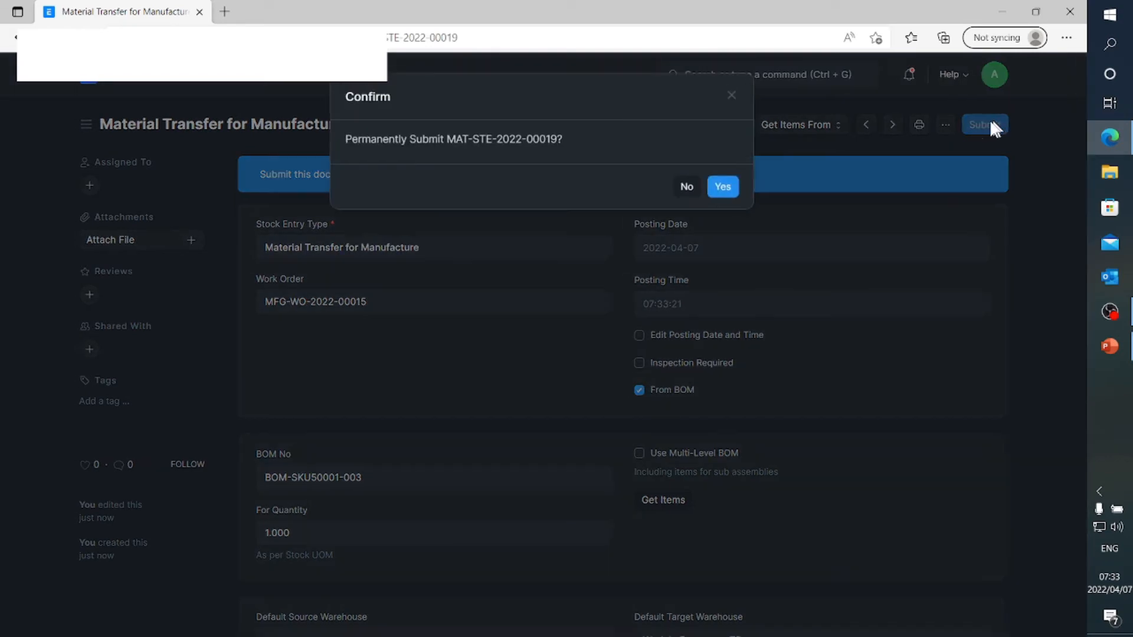
left_click(725, 186)
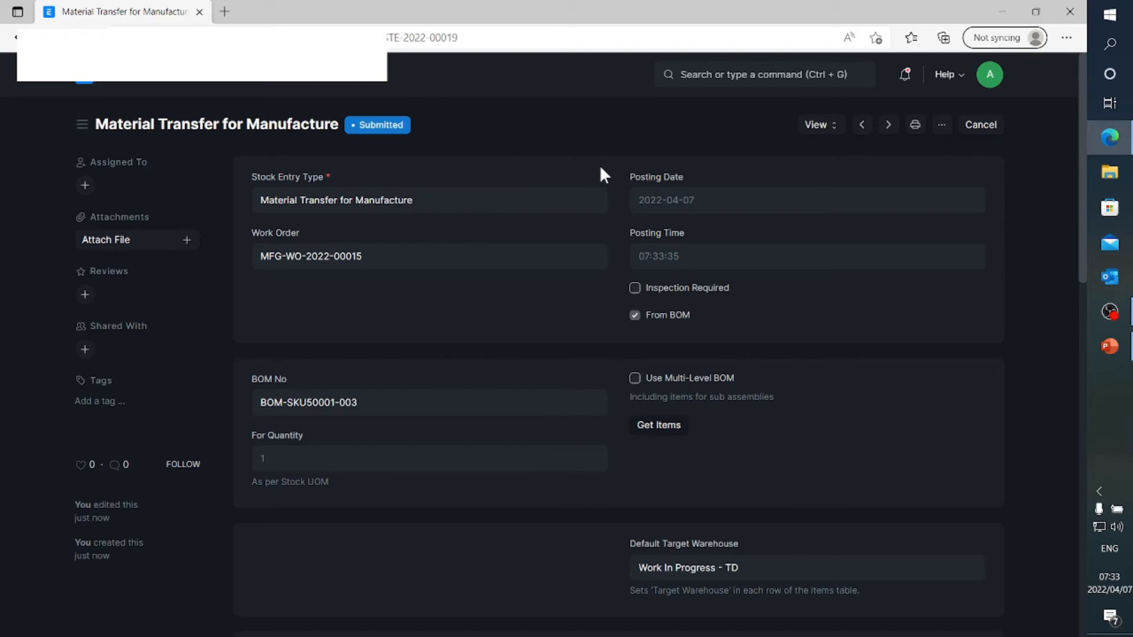
Return to production plan MFG-PP-2022-00004 from the Manufacturing workspace and list its linked work orders
left_click(90, 82)
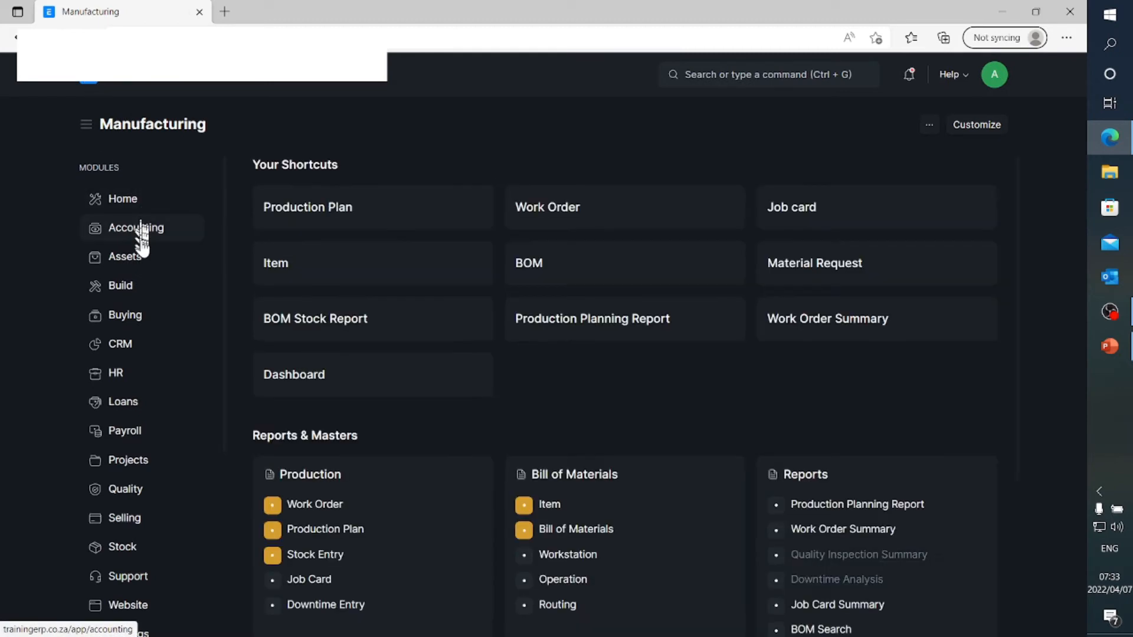
left_click(293, 211)
left_click(325, 252)
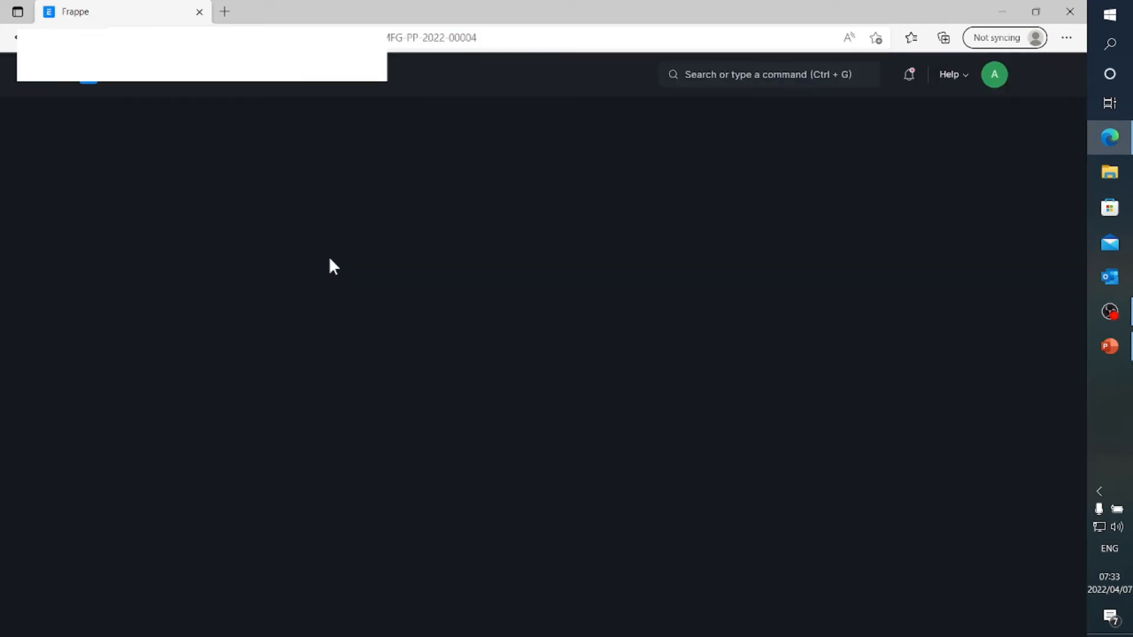
left_click(304, 325)
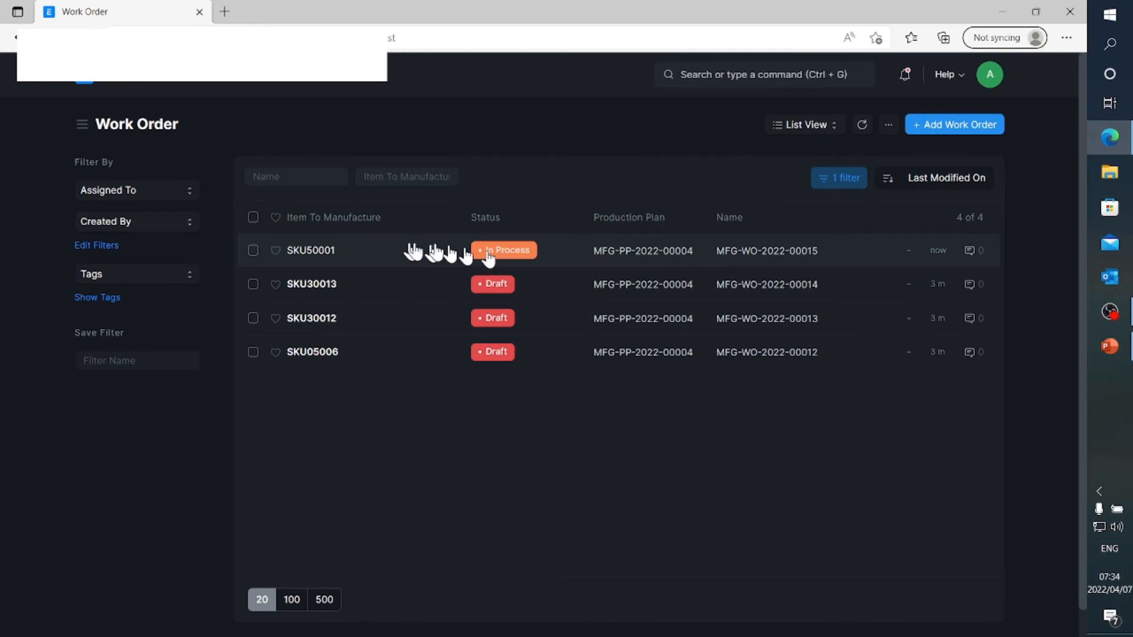
Open the SKU50001 work order and its linked job card for the Cutting operation
left_click(319, 252)
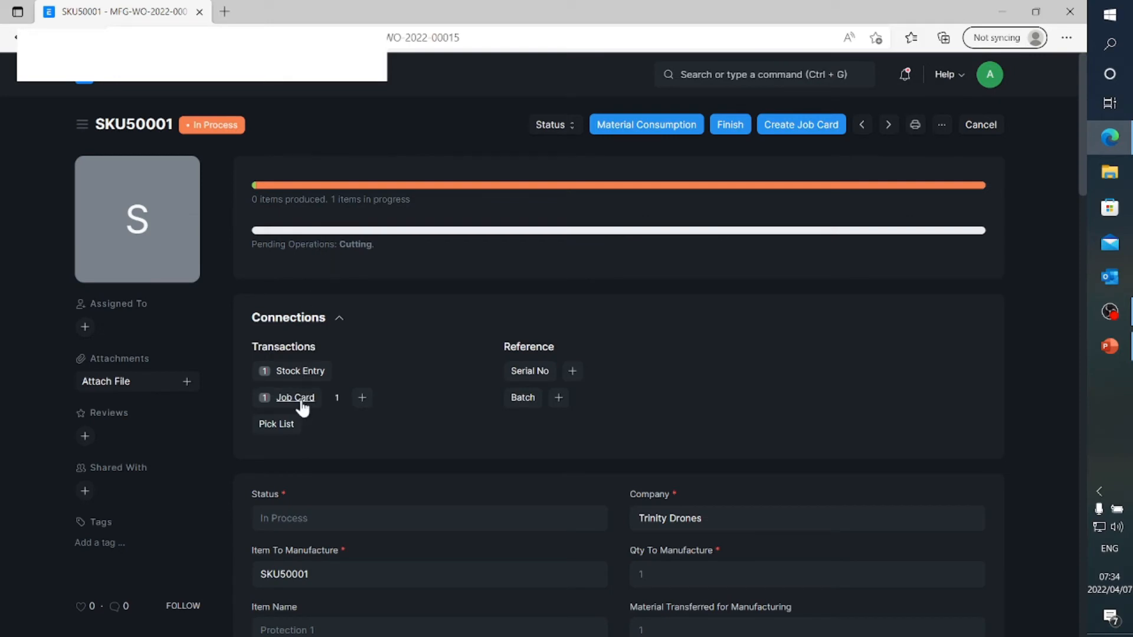
left_click(298, 398)
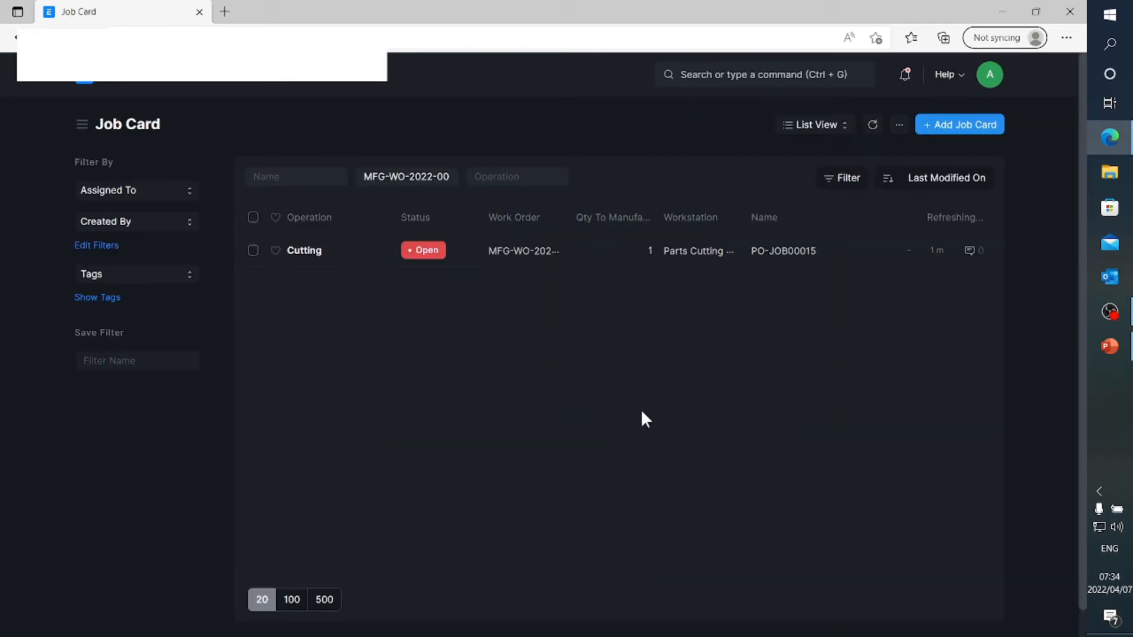
left_click(304, 252)
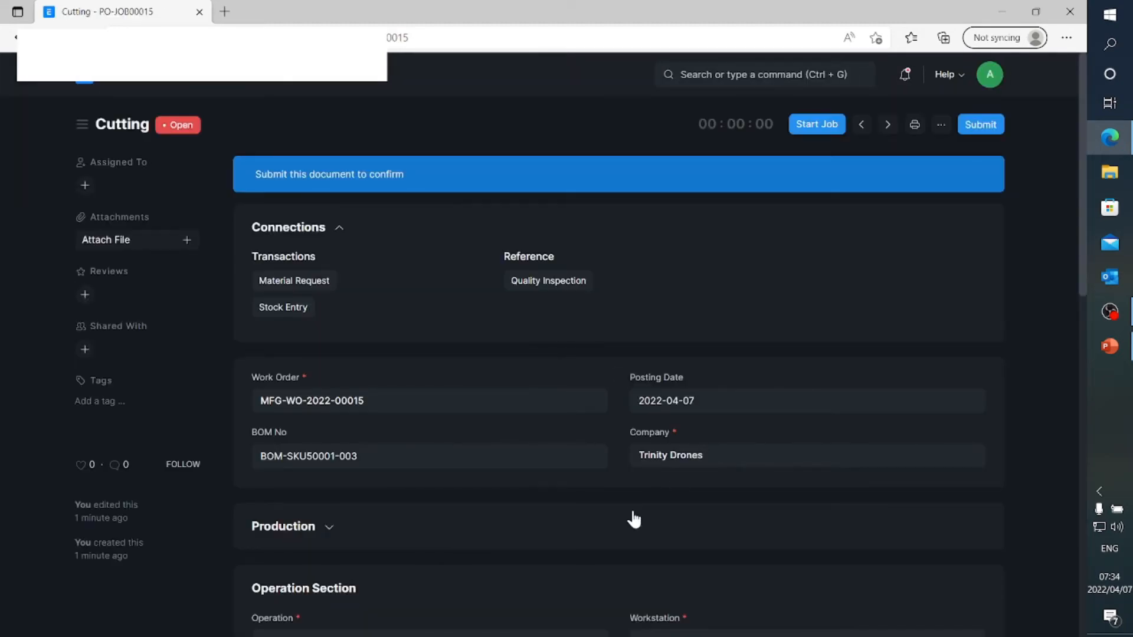
Try to delete the existing time log row from the Cutting job card
scroll(497, 449, "down", 3)
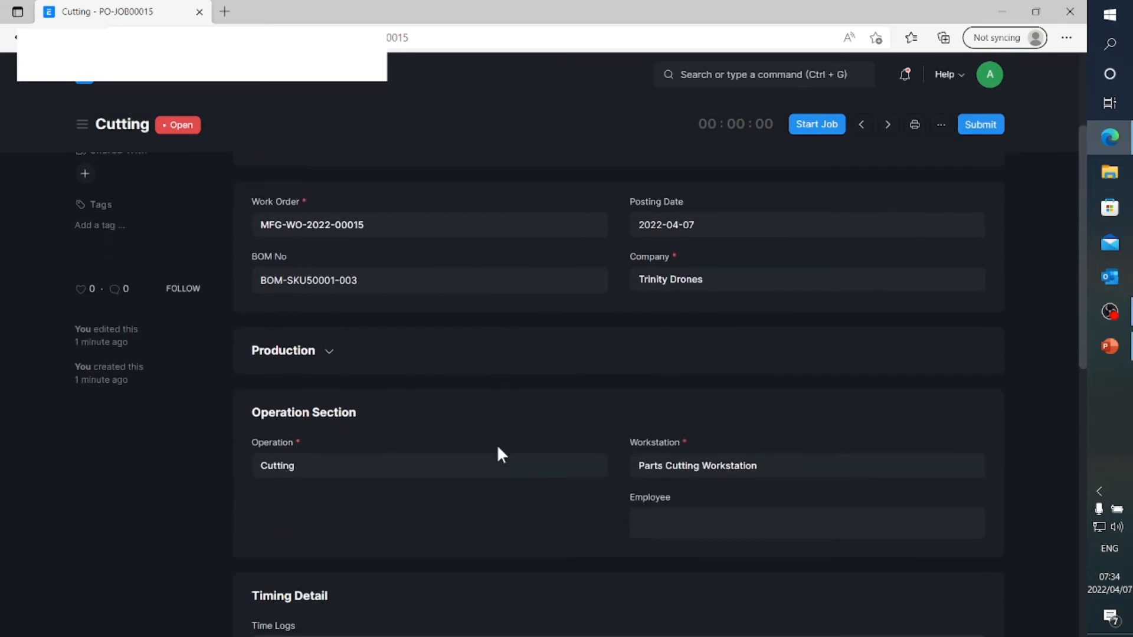
scroll(468, 472, "down", 2)
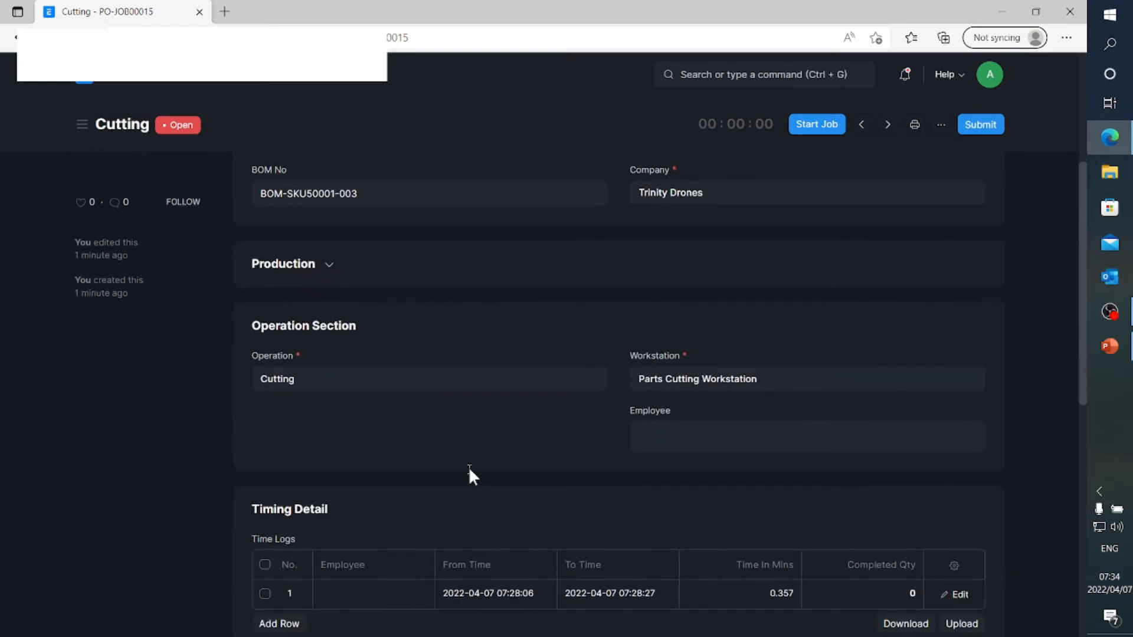
left_click(649, 434)
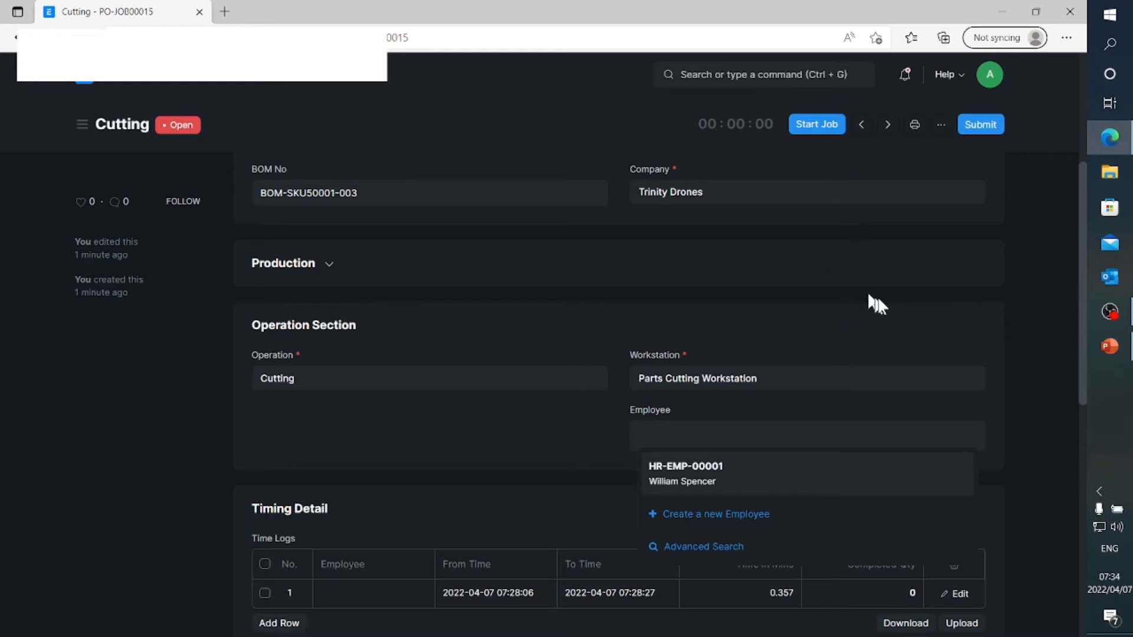
scroll(924, 386, "down", 3)
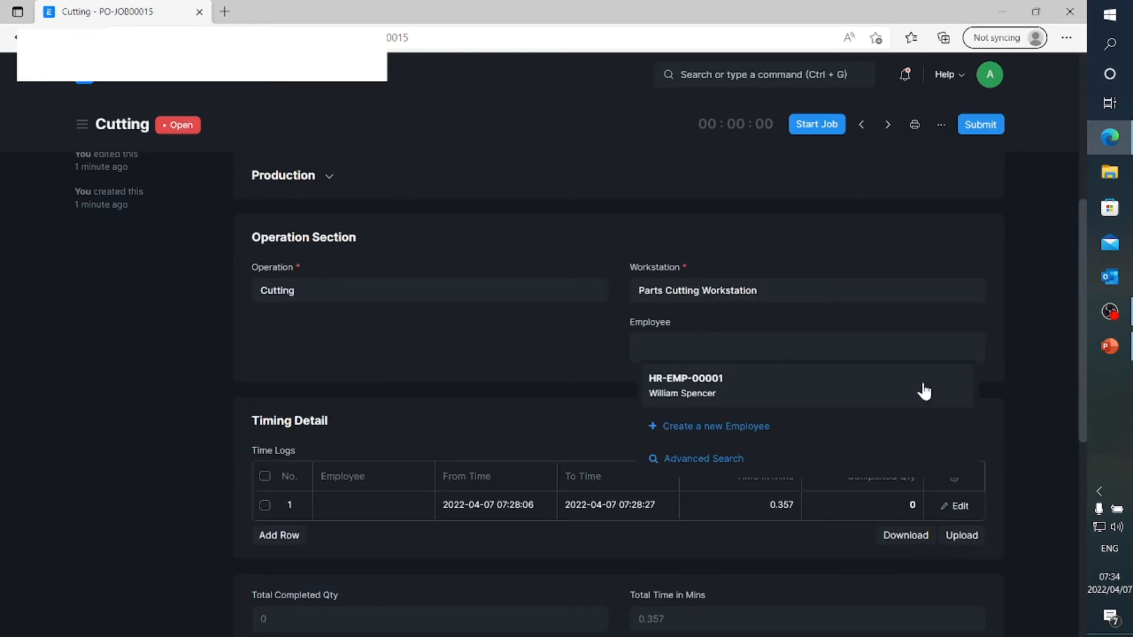
scroll(924, 390, "down", 2)
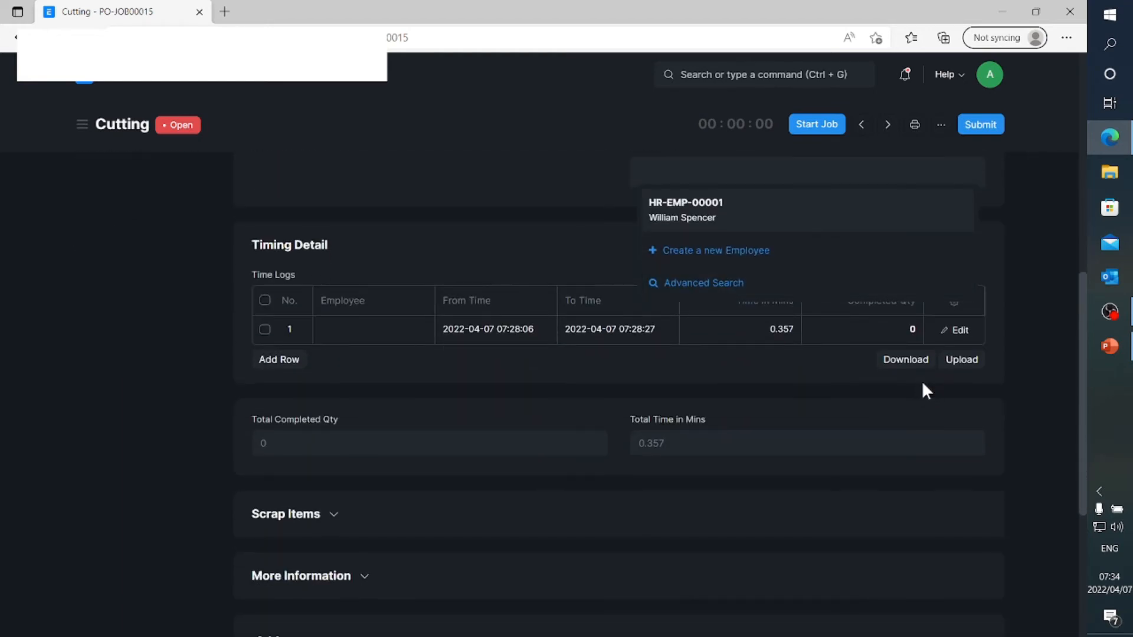
scroll(862, 386, "up", 1)
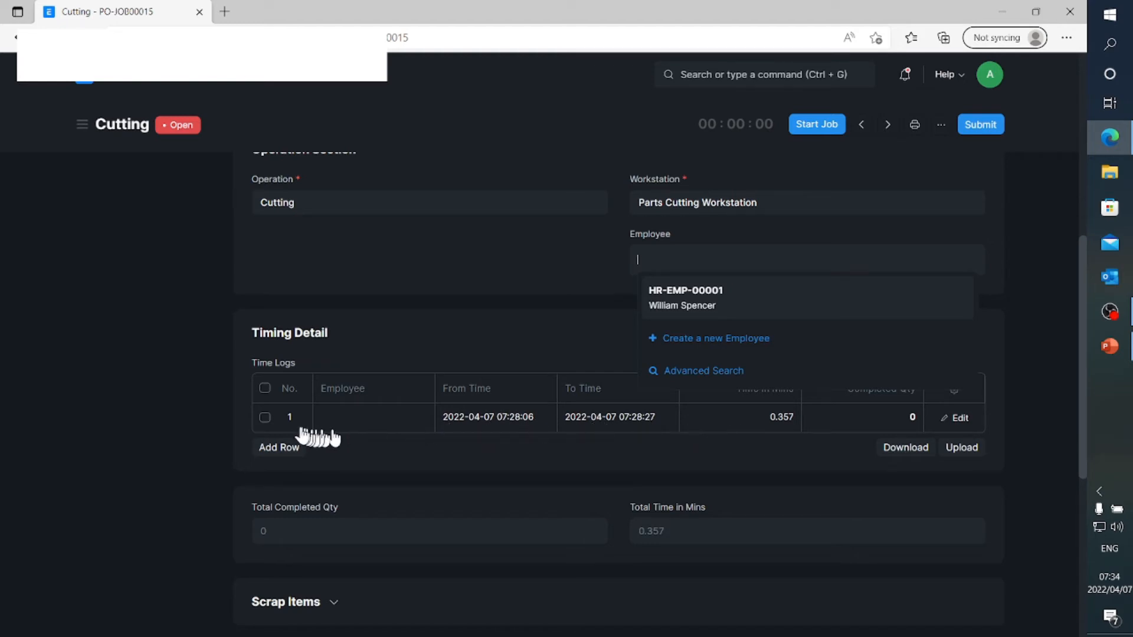
left_click(265, 418)
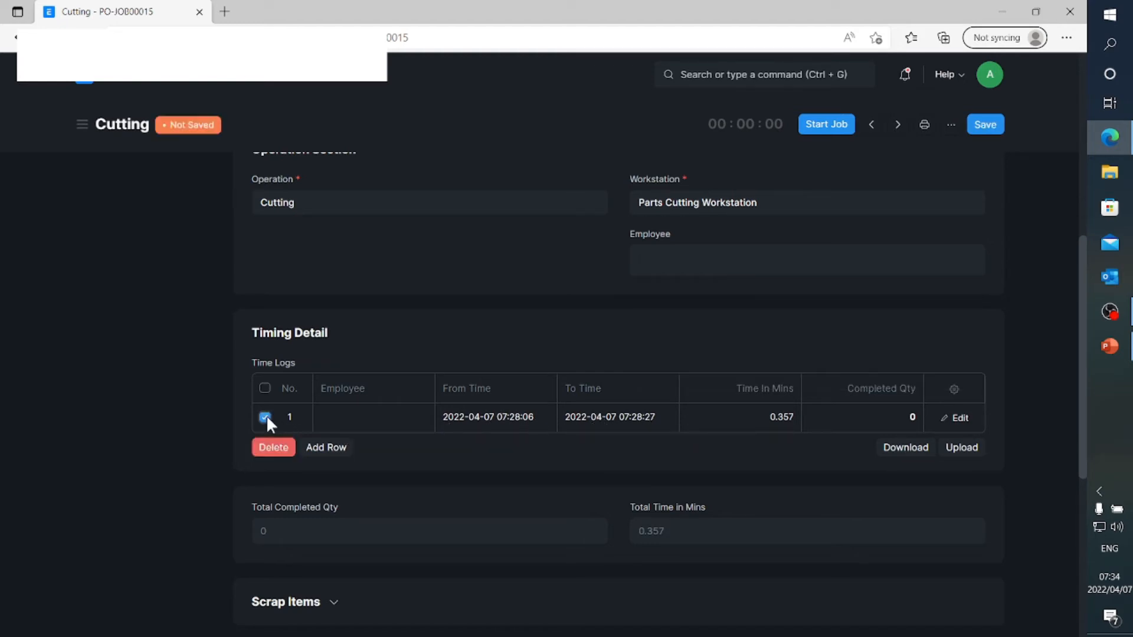
left_click(279, 450)
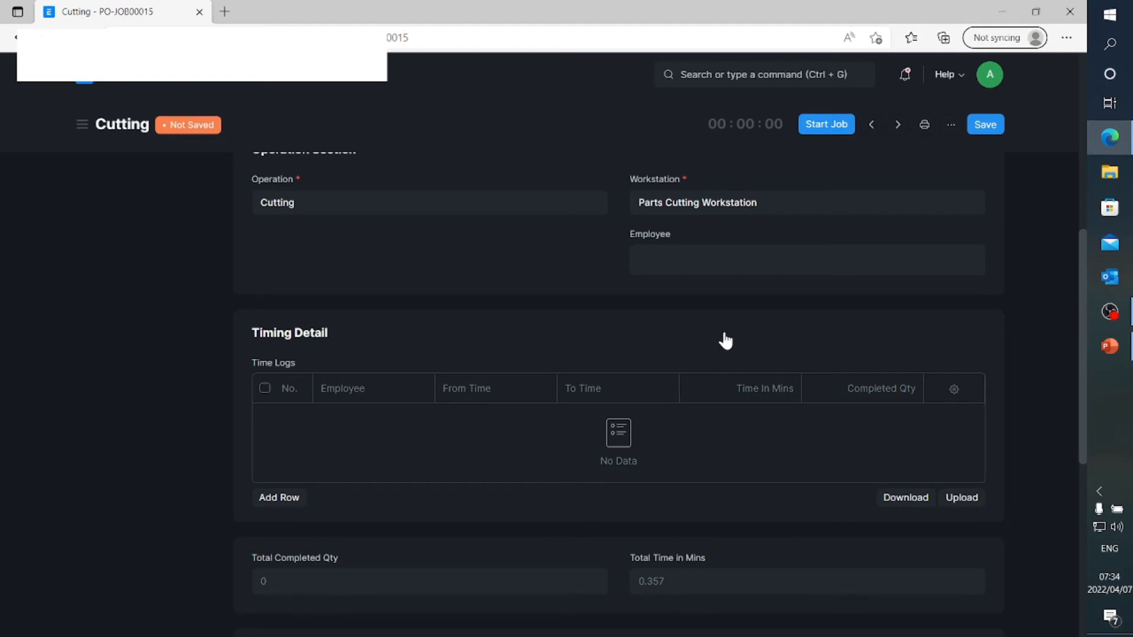
Start the Cutting job and assign it to the listed employee
scroll(766, 324, "up", 3)
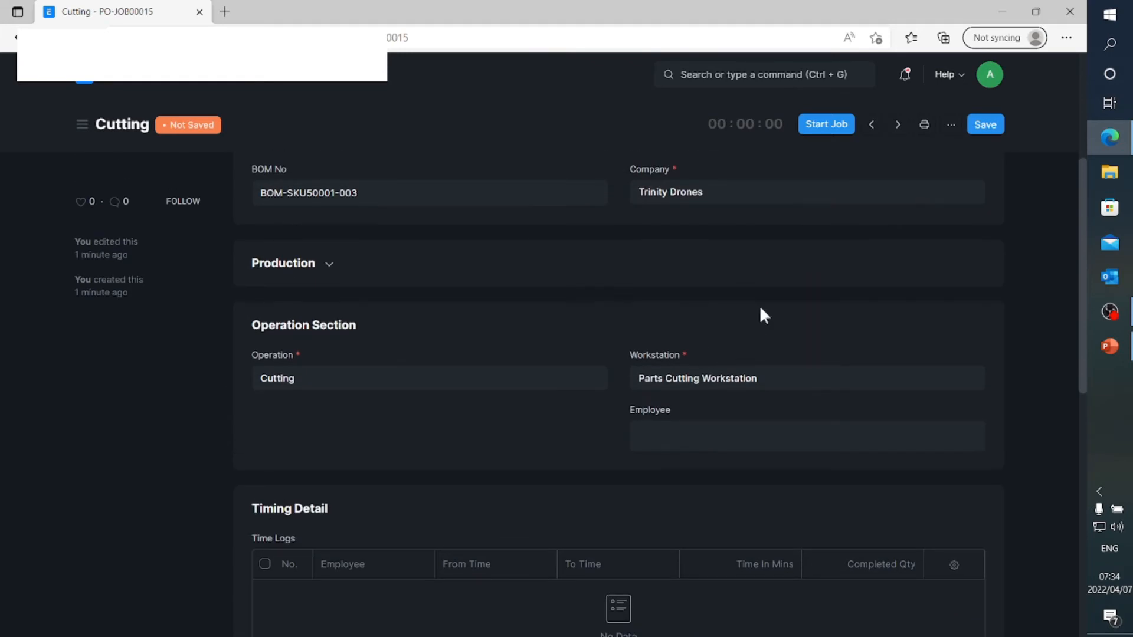
left_click(819, 125)
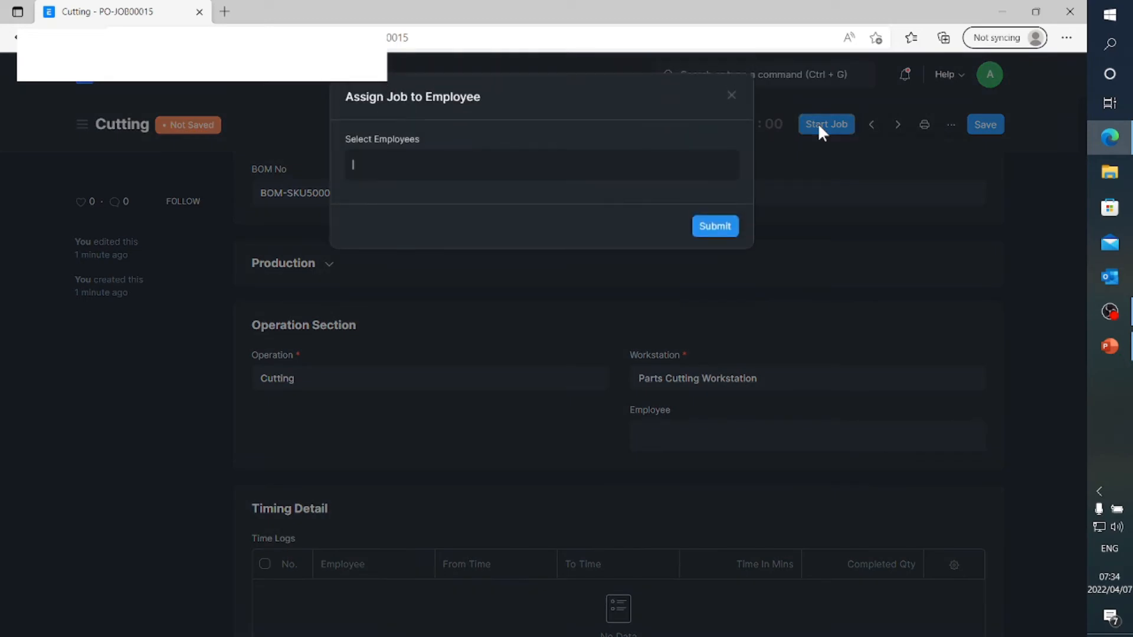
left_click(487, 169)
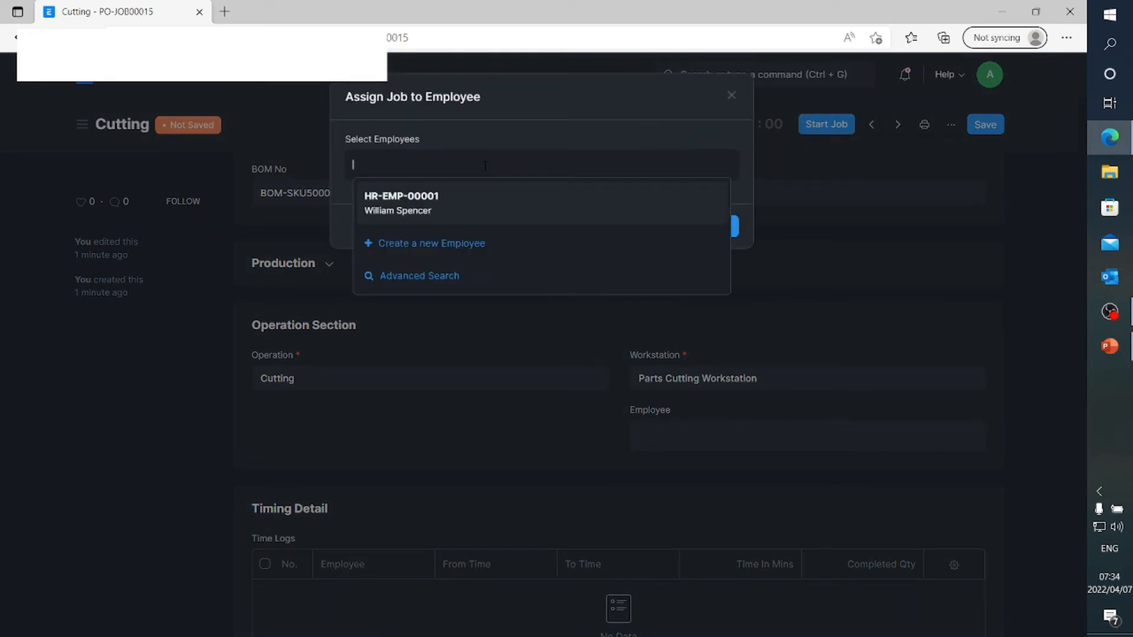
left_click(475, 204)
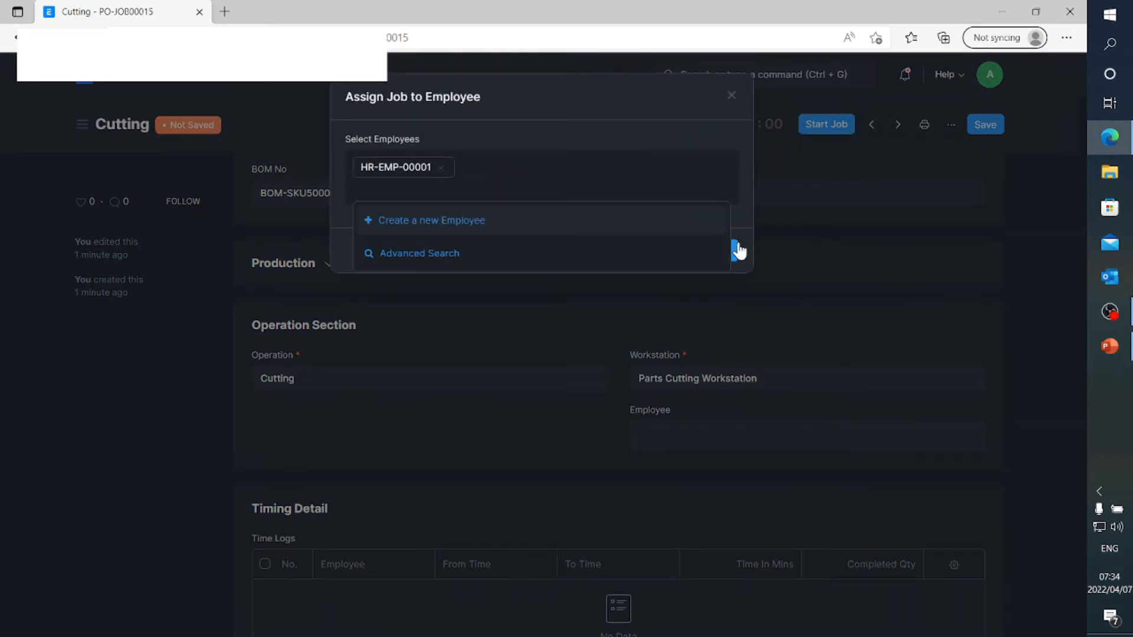
left_click(696, 112)
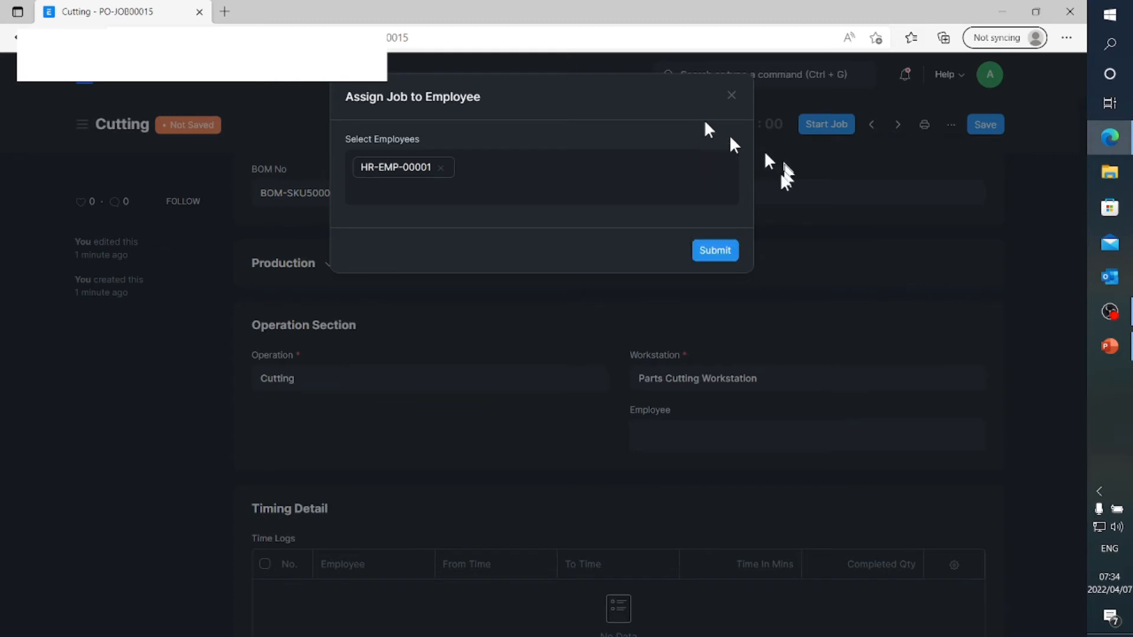
left_click(719, 254)
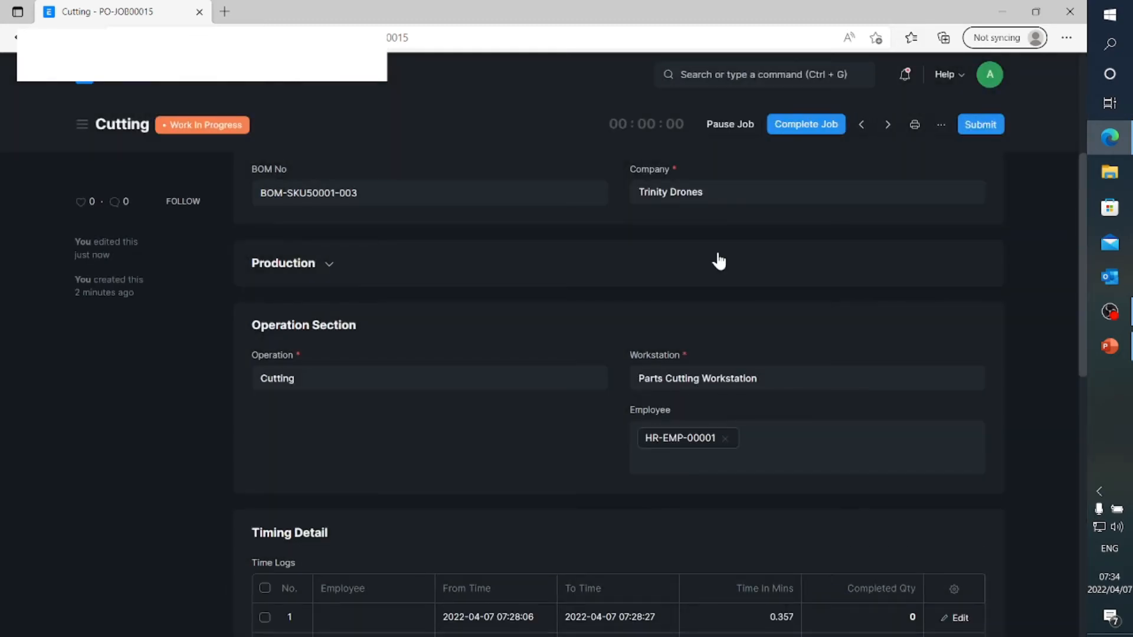
Complete the Cutting job with a completed quantity of 1
scroll(719, 261, "down", 3)
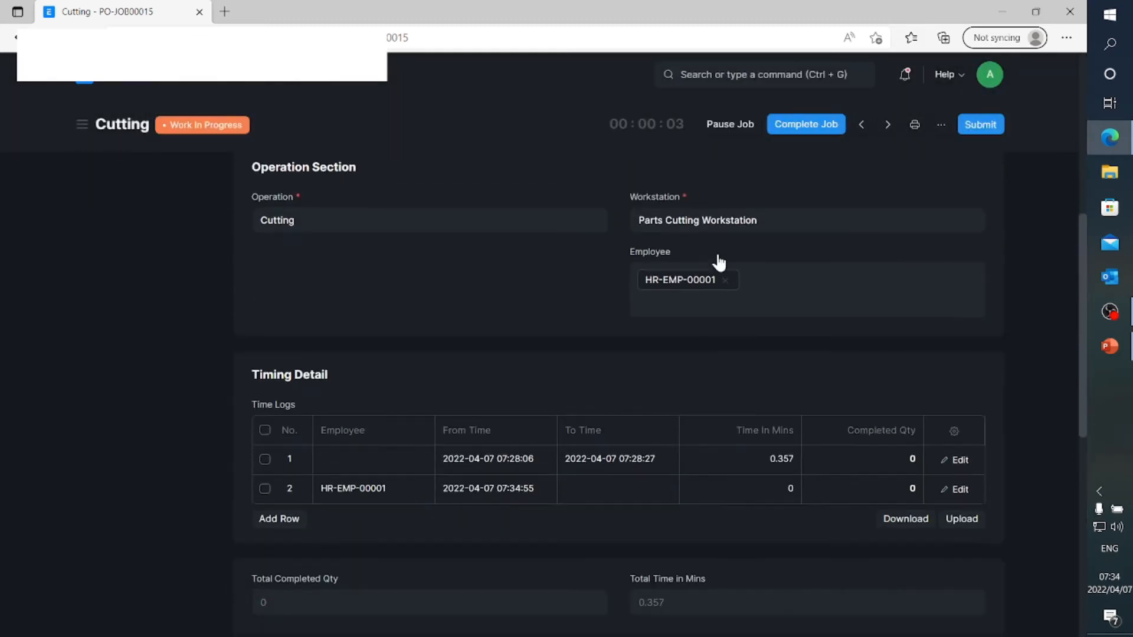
scroll(718, 261, "up", 2)
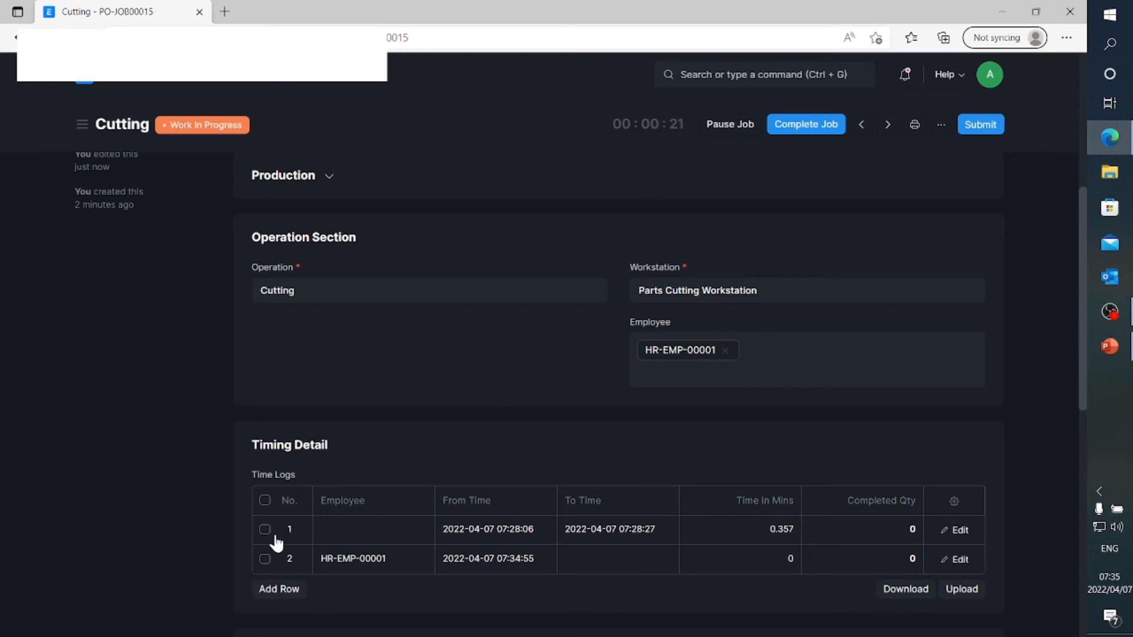
left_click(792, 126)
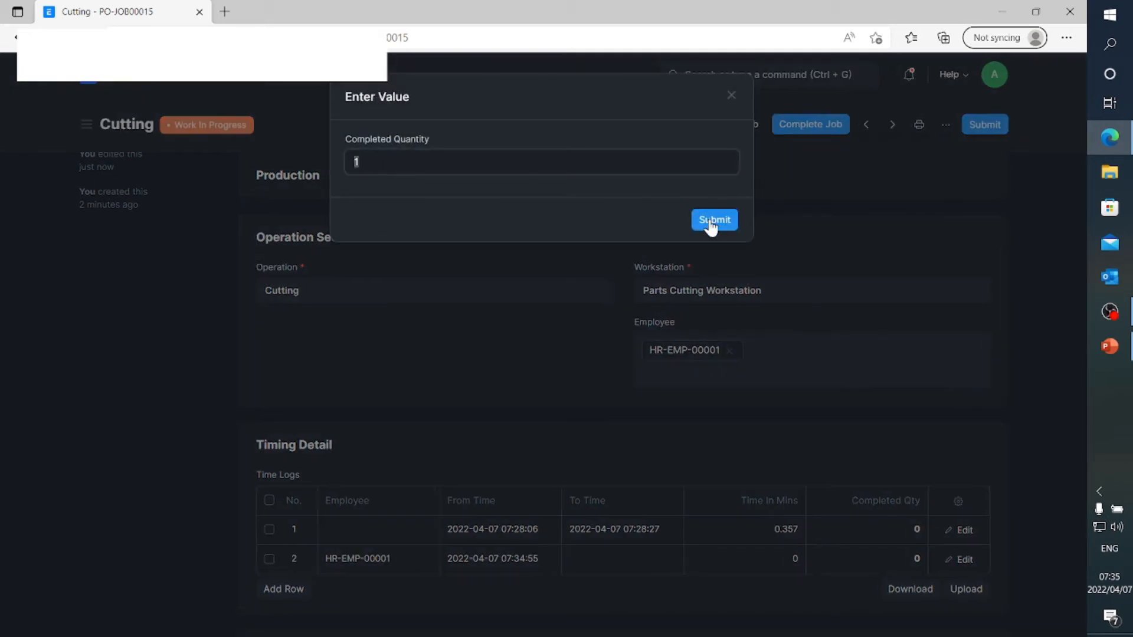
left_click(711, 221)
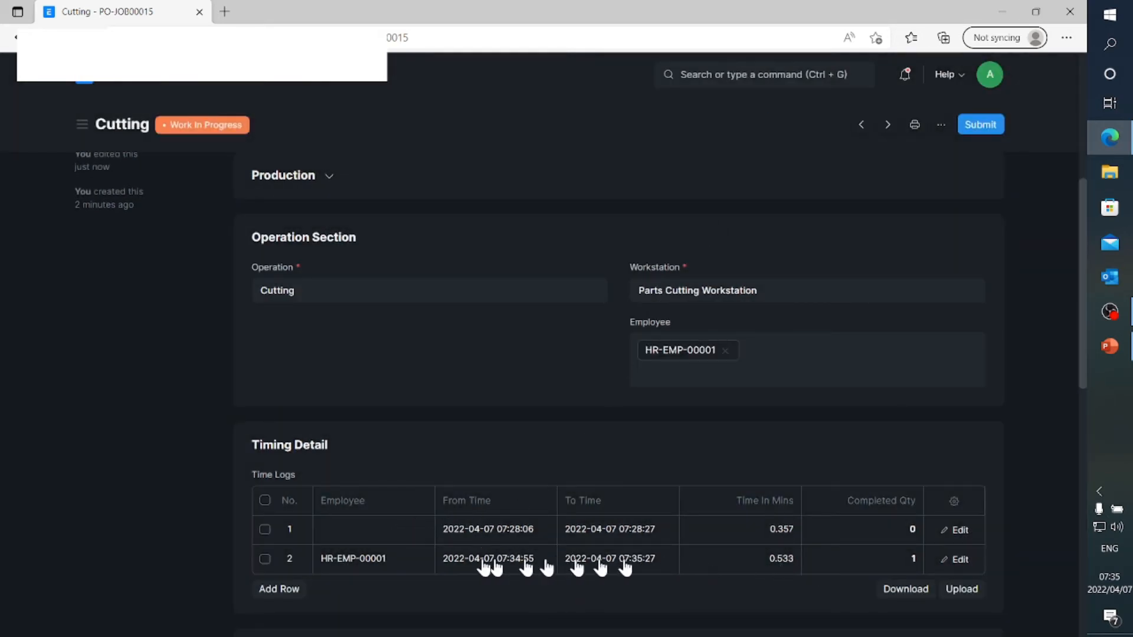
Delete the time log row without an employee, save the Cutting job card and submit it permanently
left_click(264, 530)
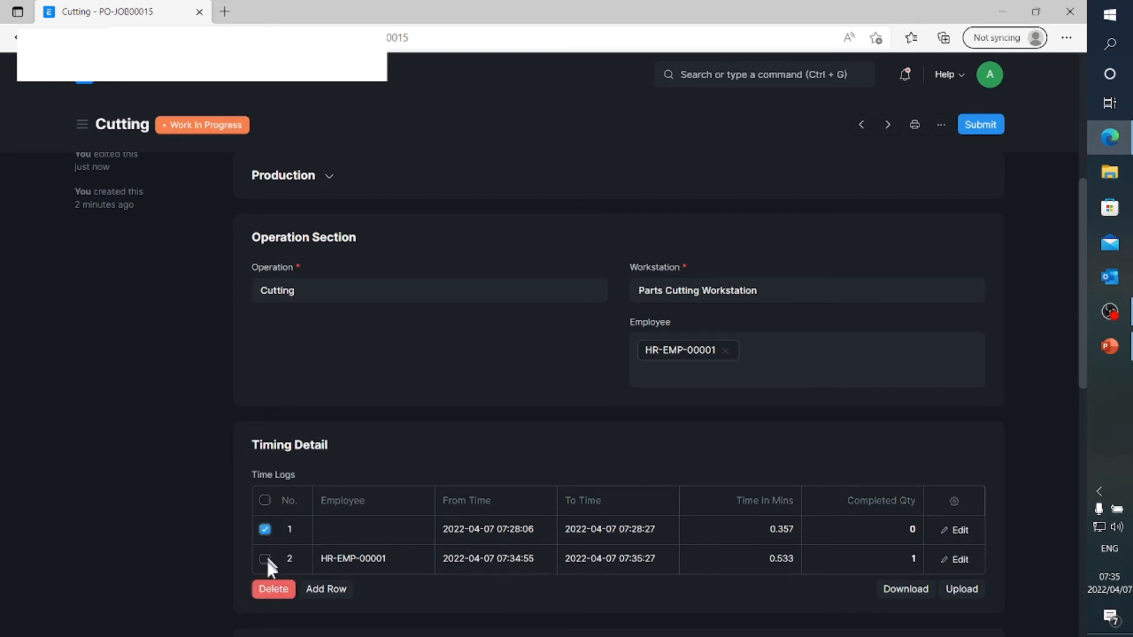
left_click(274, 590)
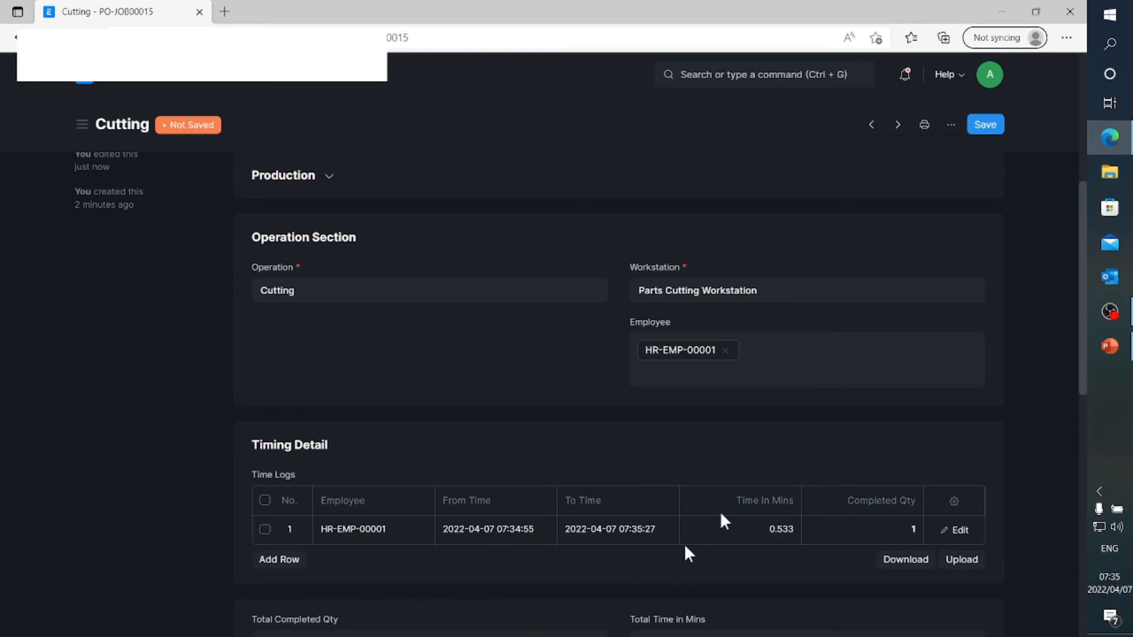
left_click(985, 125)
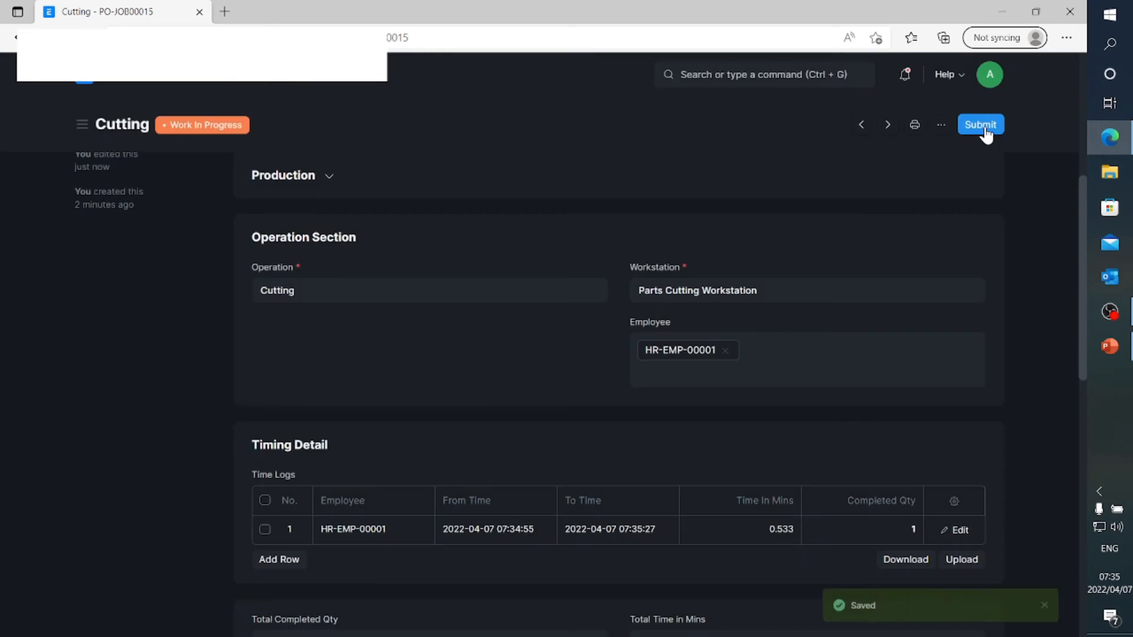
left_click(982, 125)
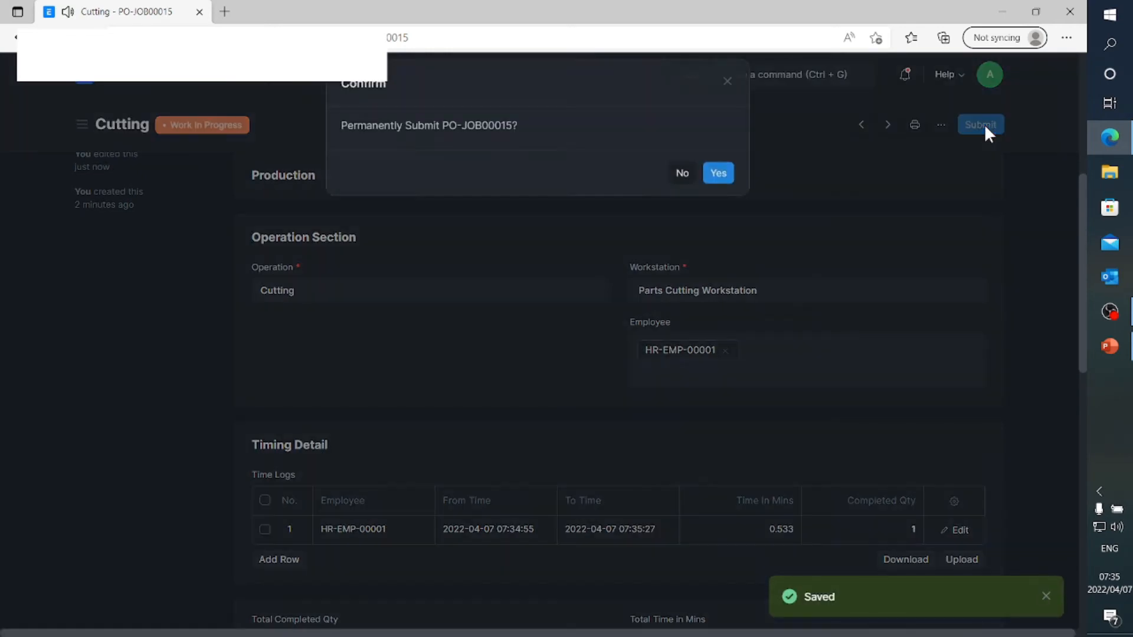
left_click(724, 188)
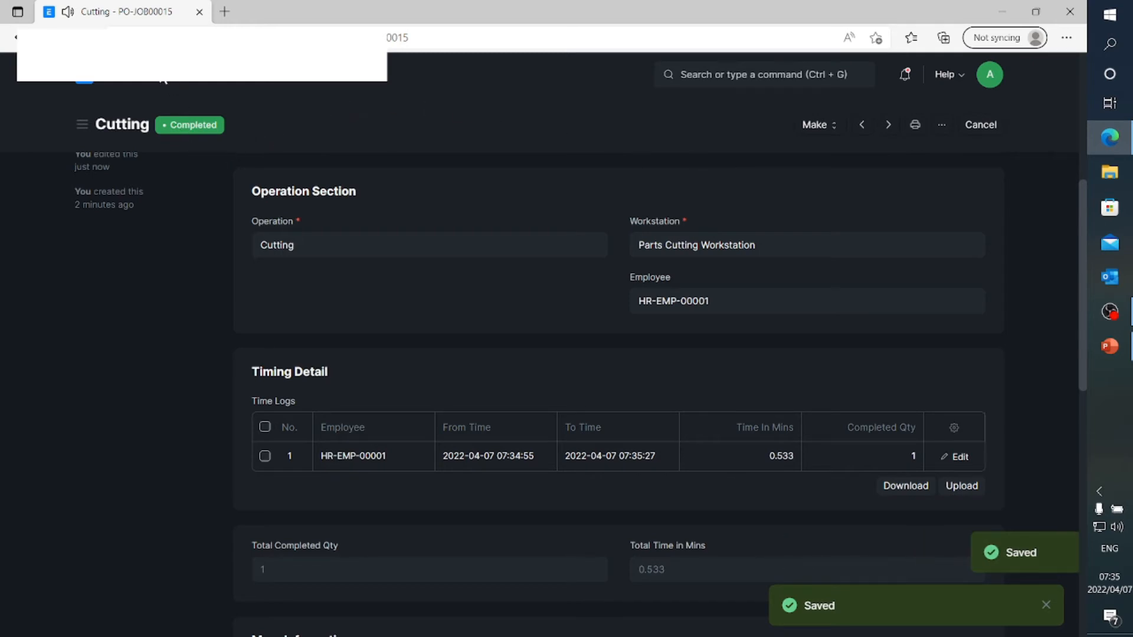
Return to the SKU50001 work order through the Manufacturing workspace and finish it for a quantity of 1, creating a Manufacture stock entry
left_click(158, 85)
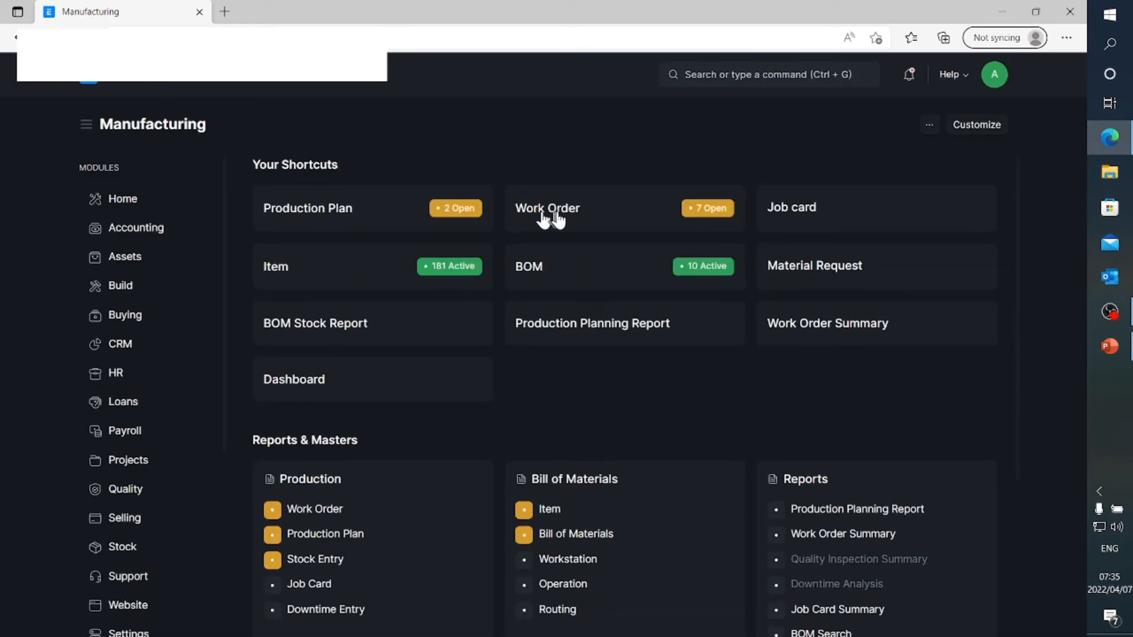
left_click(558, 214)
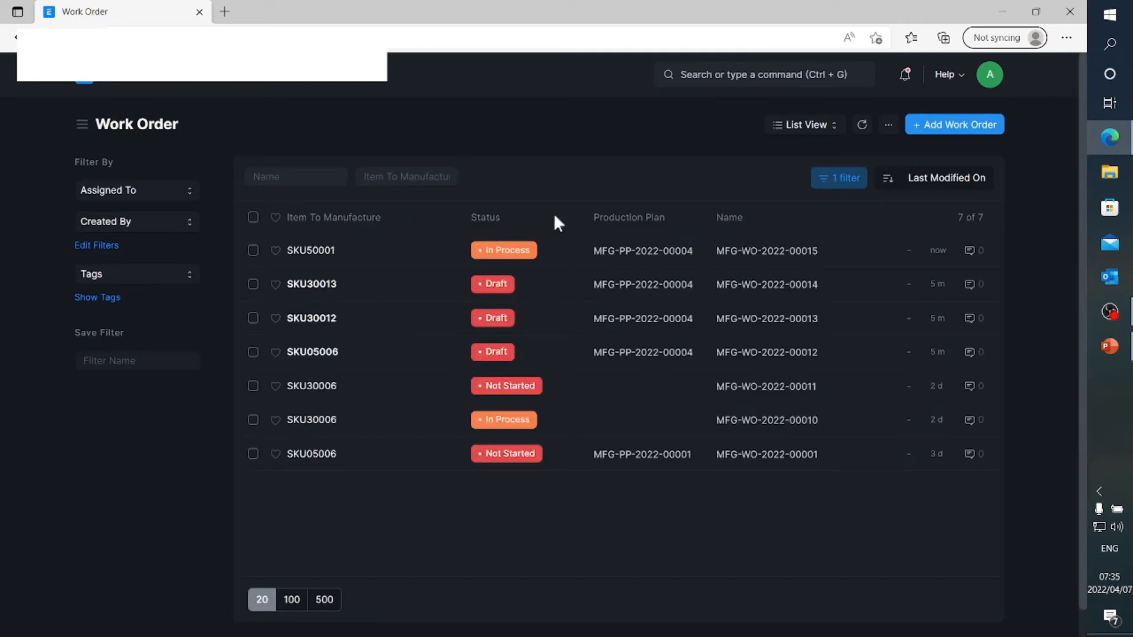
left_click(317, 253)
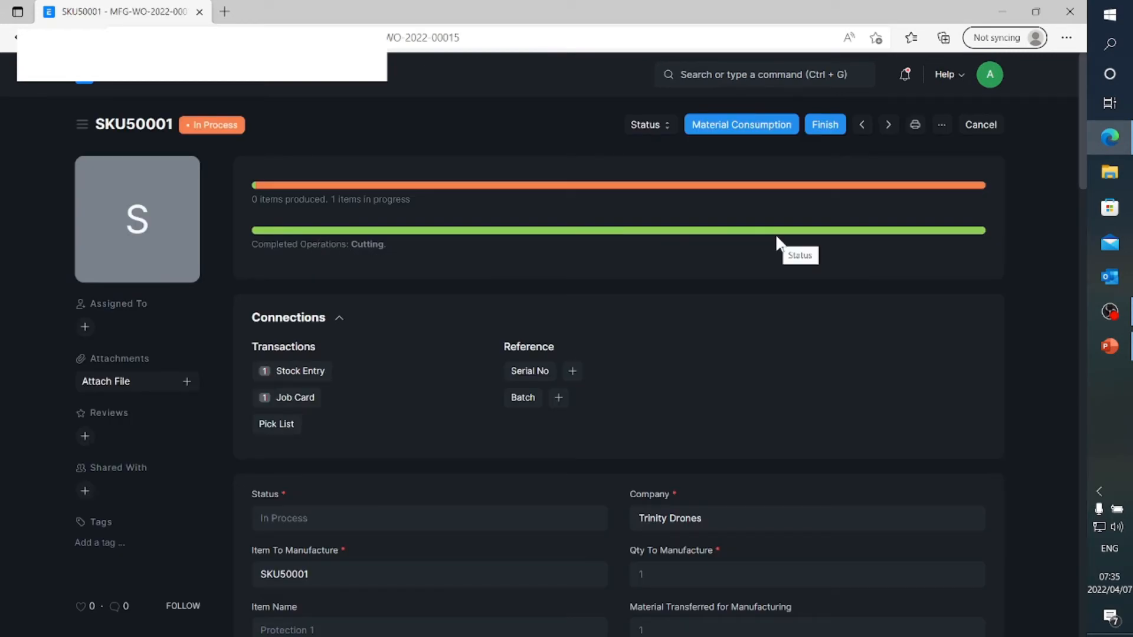
left_click(825, 126)
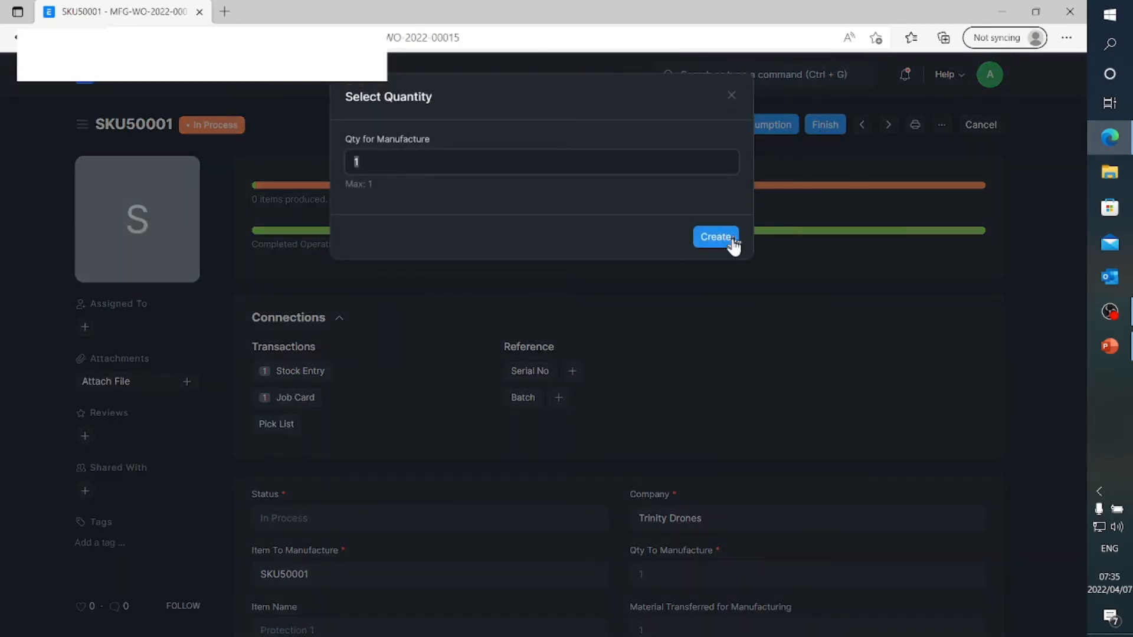
left_click(732, 239)
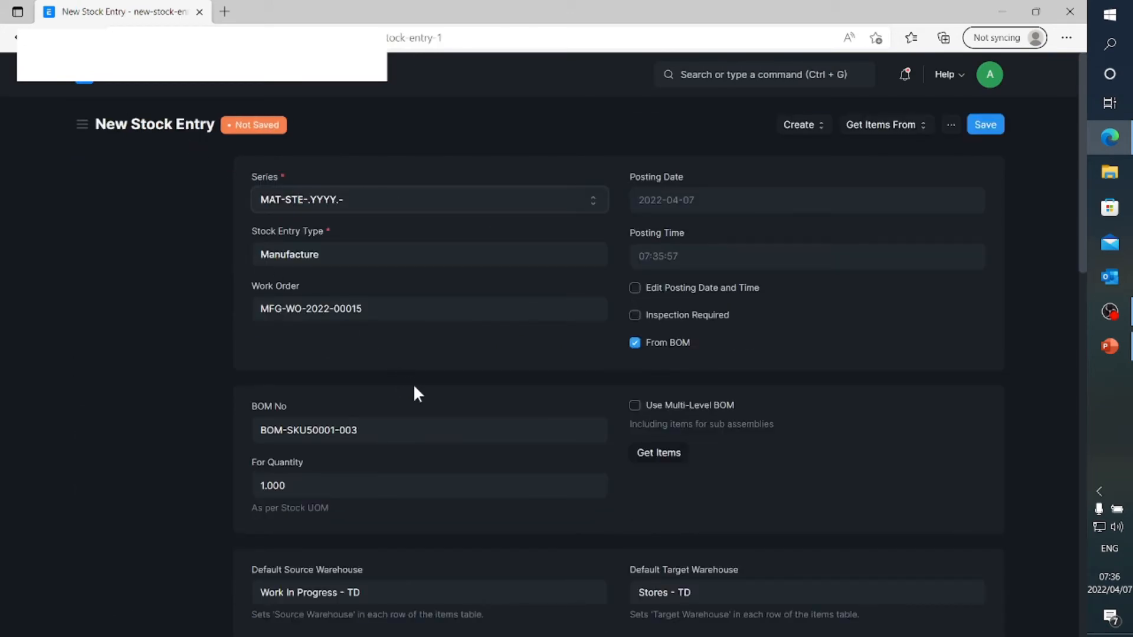
Check the warehouses and items of the Manufacture stock entry for SKU50001, and save and submit it
scroll(364, 382, "down", 1)
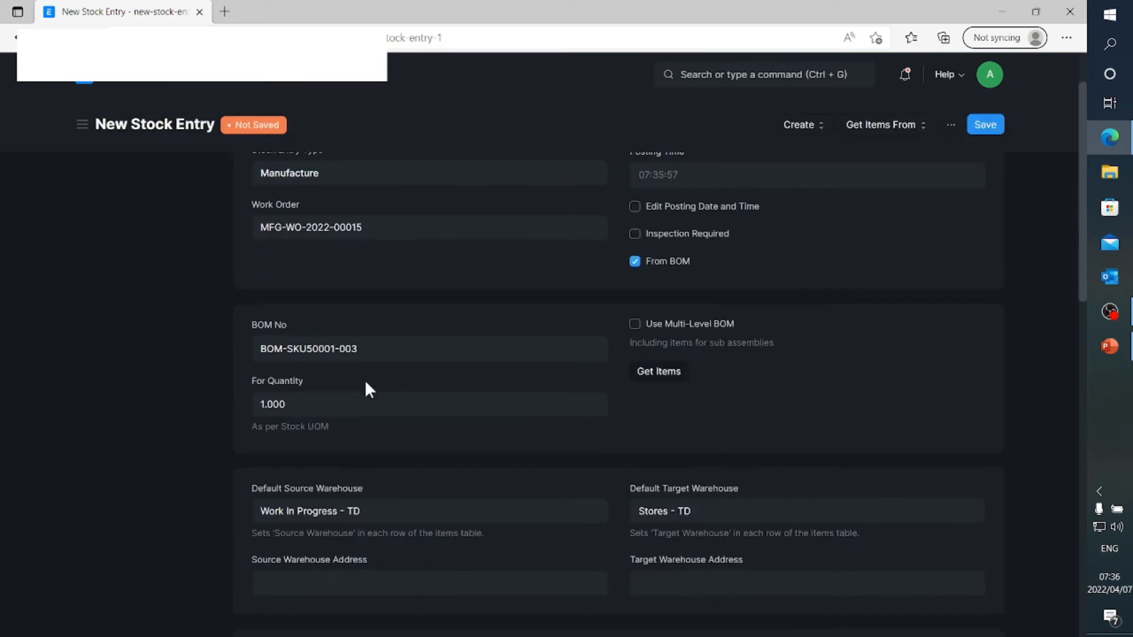
scroll(365, 384, "down", 1)
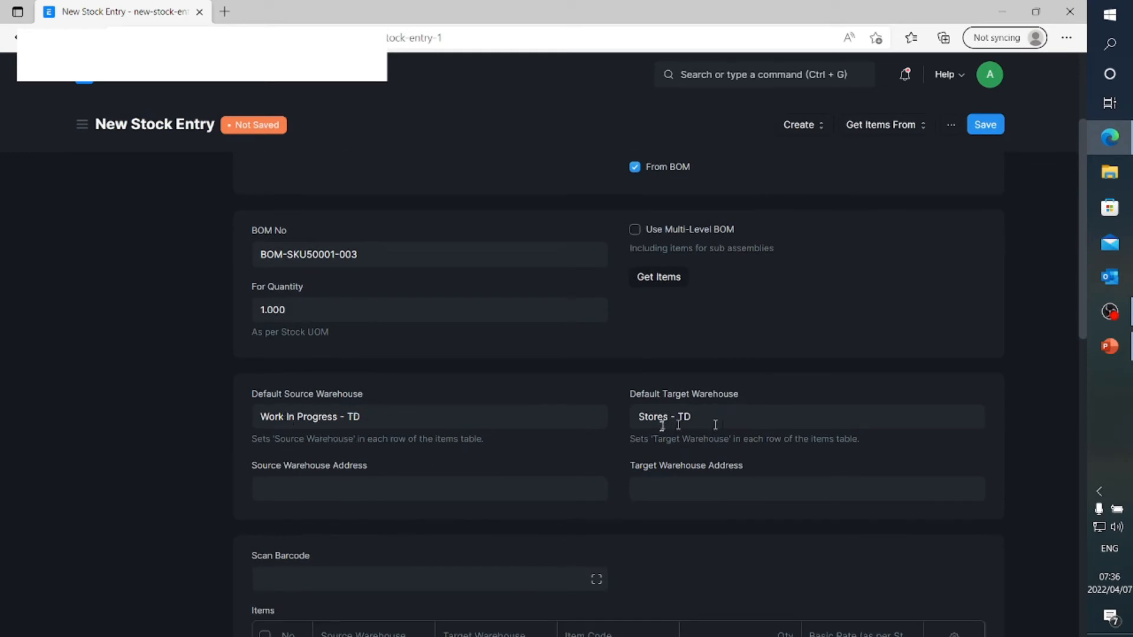
scroll(618, 390, "down", 1)
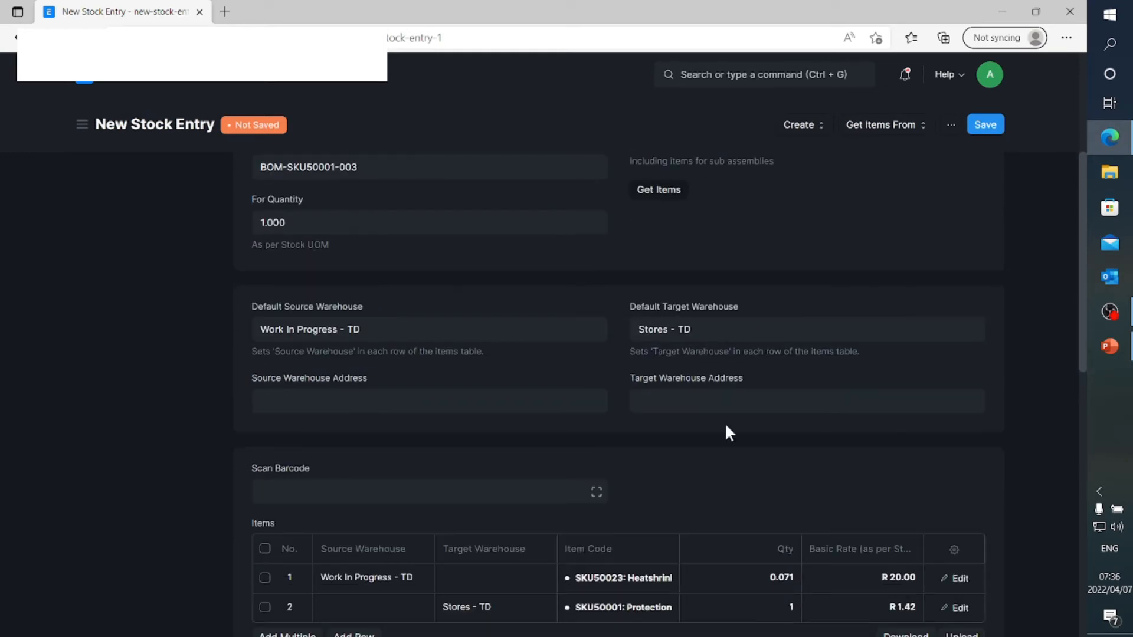
scroll(726, 426, "down", 1)
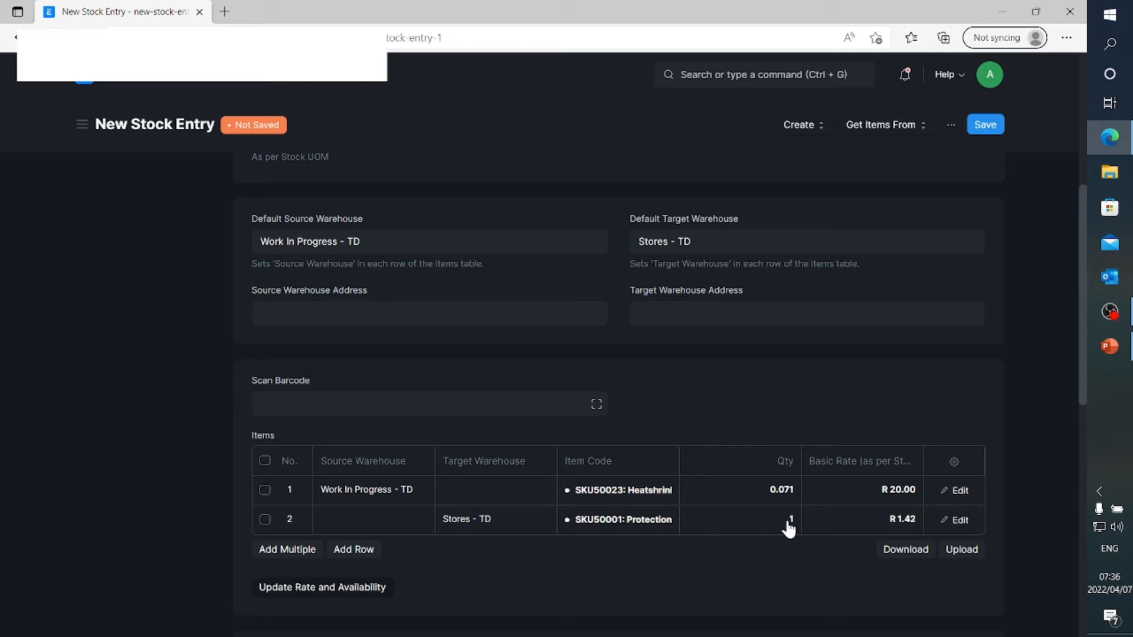
scroll(788, 528, "up", 3)
scroll(788, 528, "up", 3)
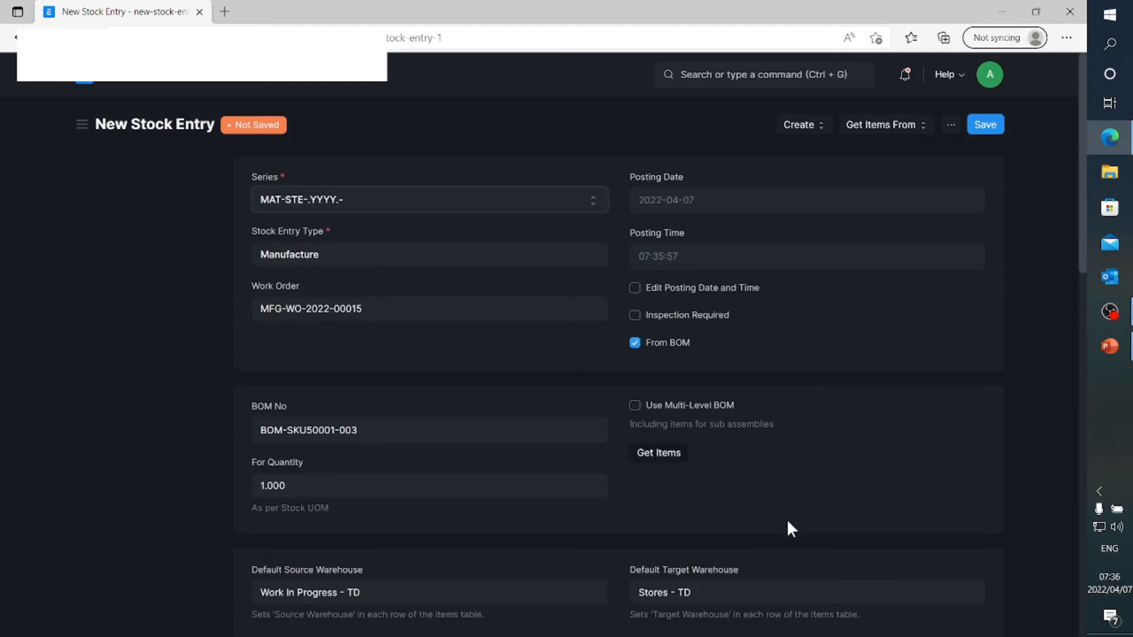
left_click(981, 125)
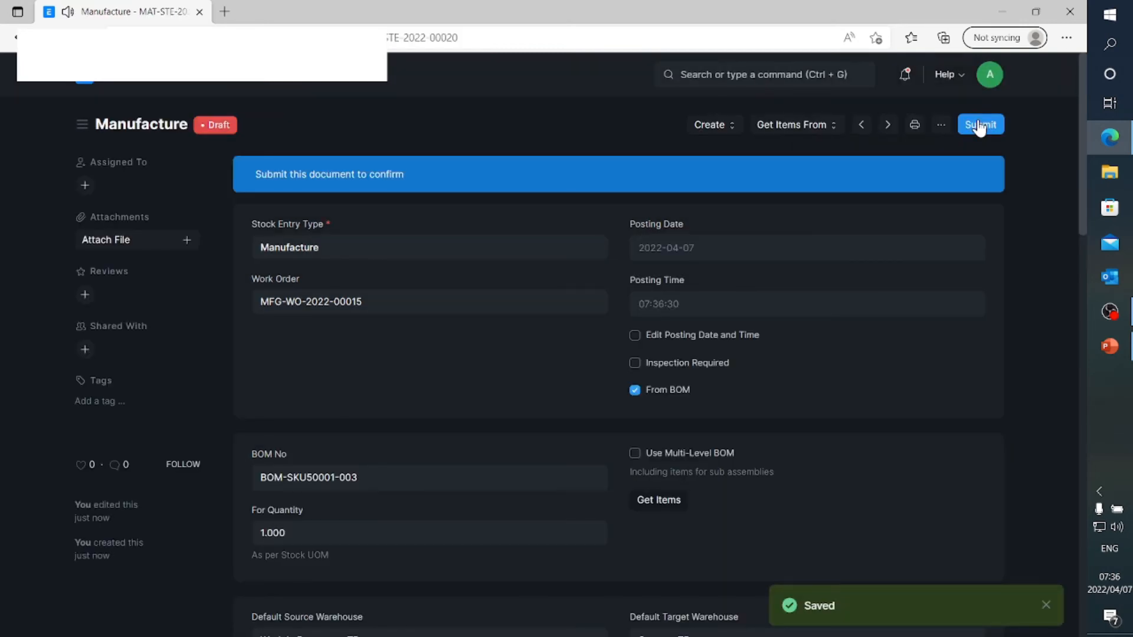
left_click(980, 124)
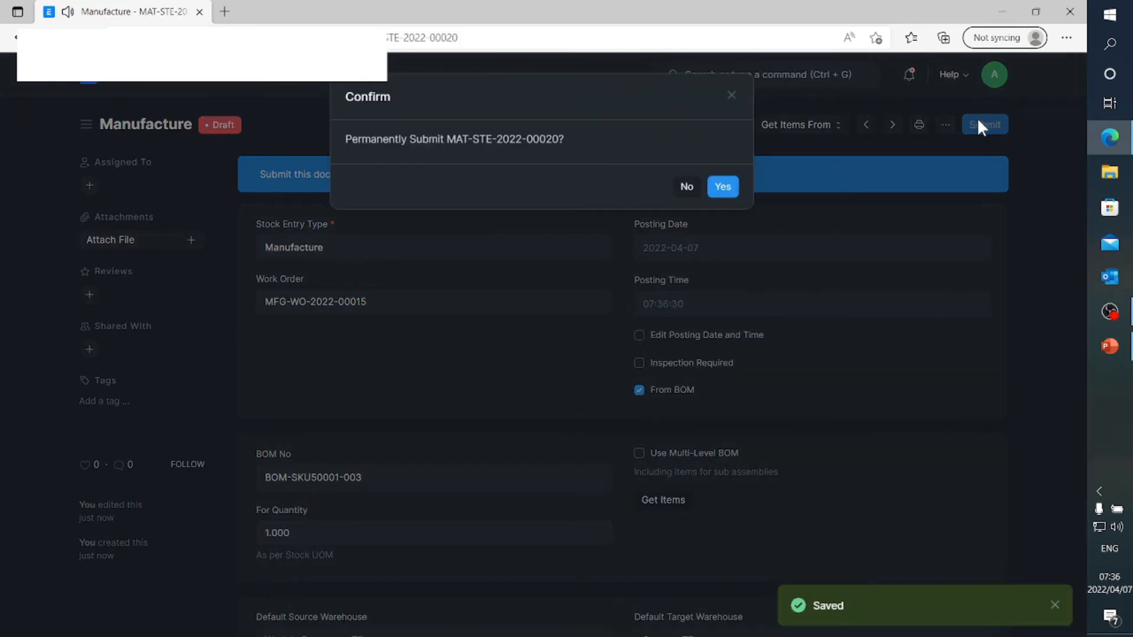
left_click(724, 188)
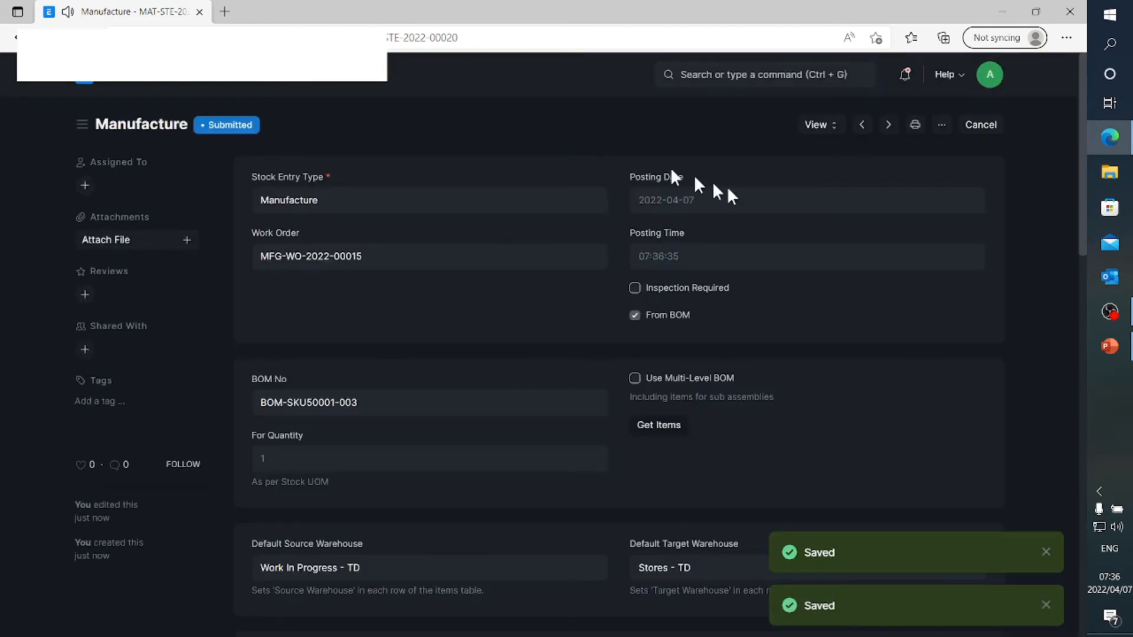
Open the draft SKU30013 work order from the work orders linked to production plan MFG-PP-2022-00004
left_click(87, 84)
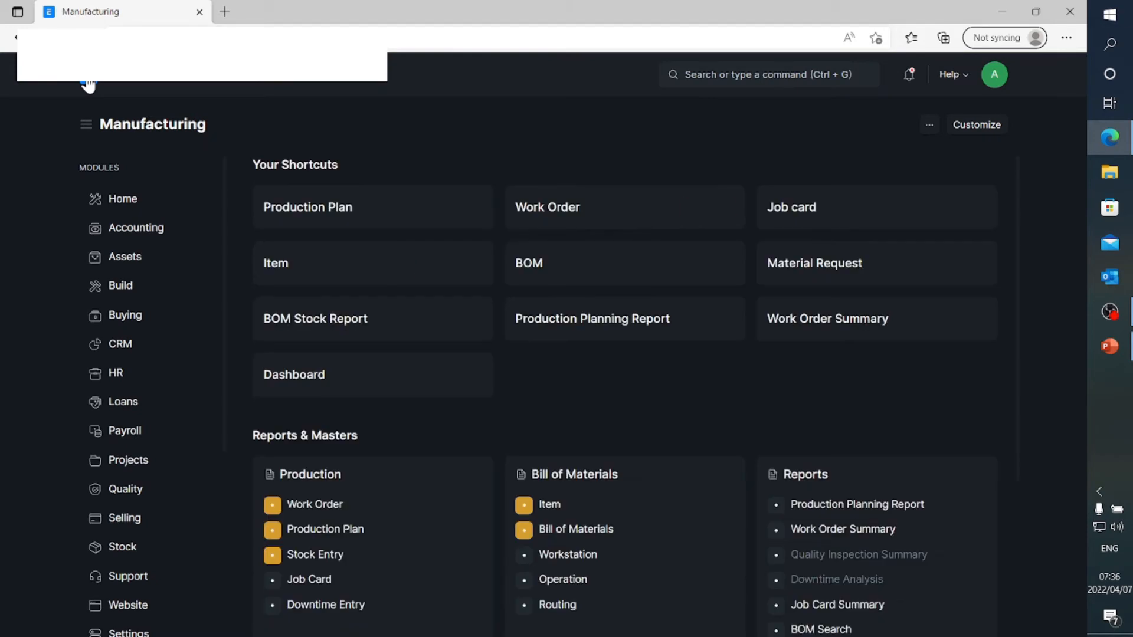
left_click(278, 219)
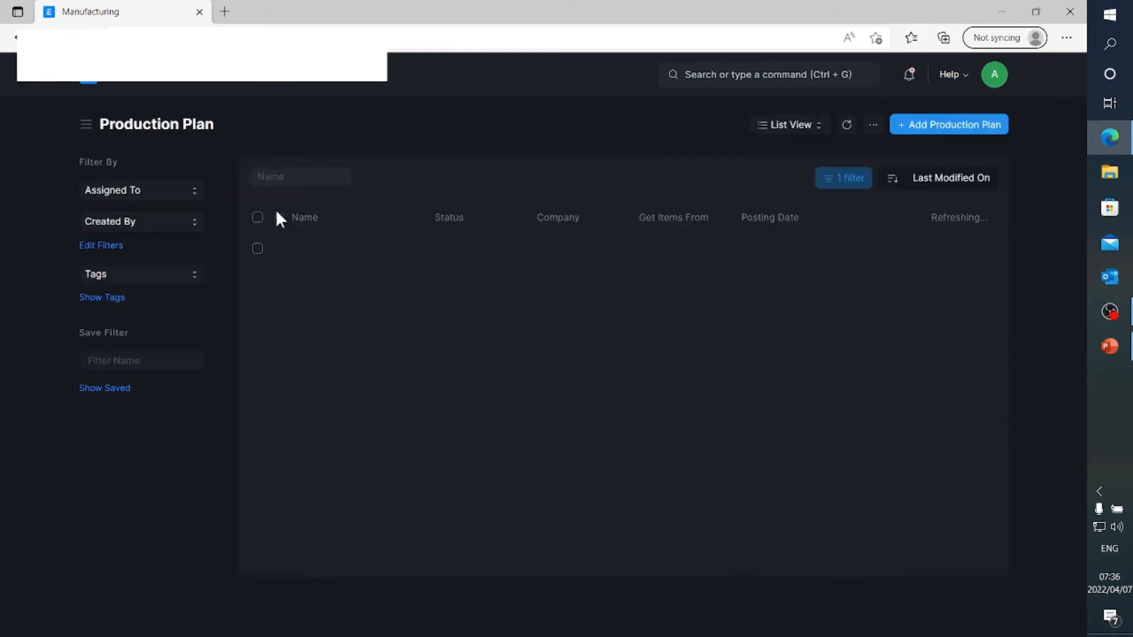
left_click(329, 257)
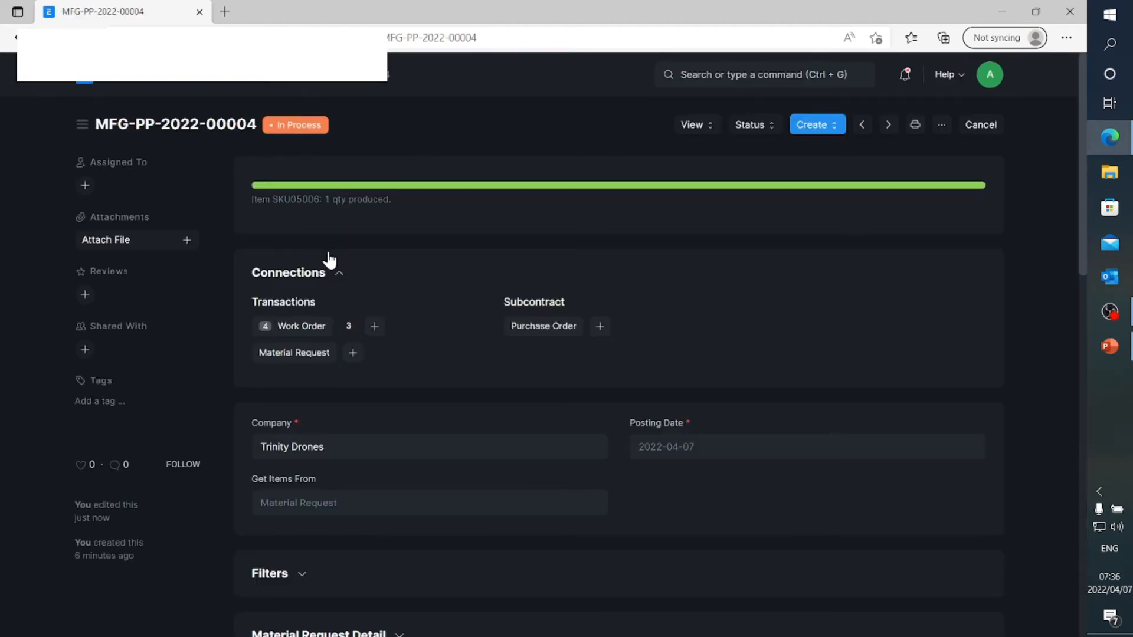
left_click(302, 327)
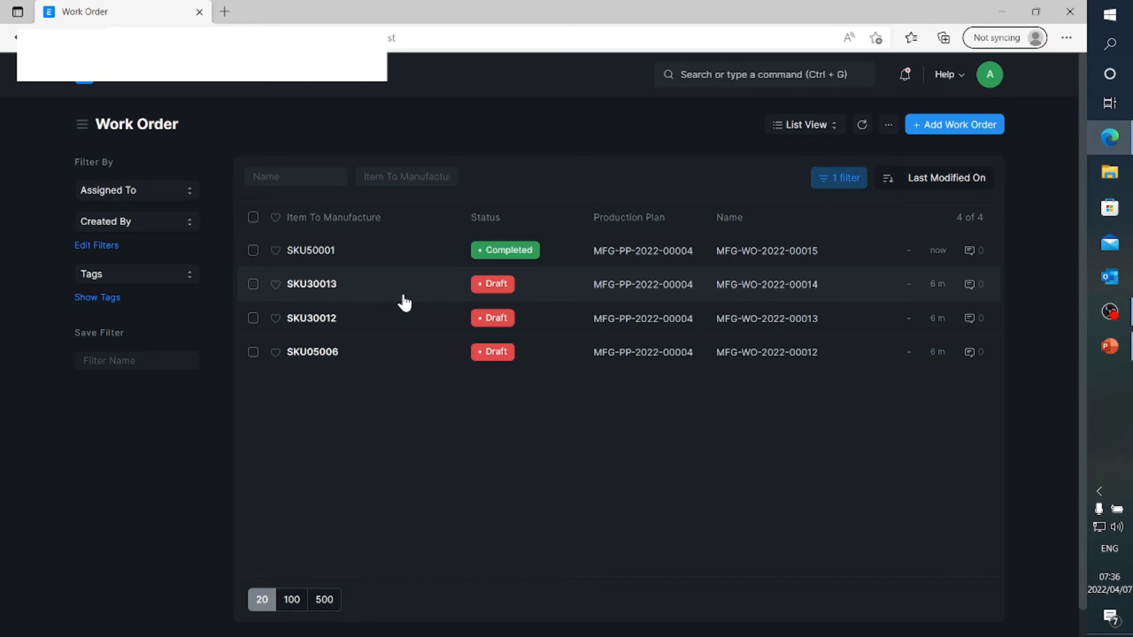
left_click(323, 289)
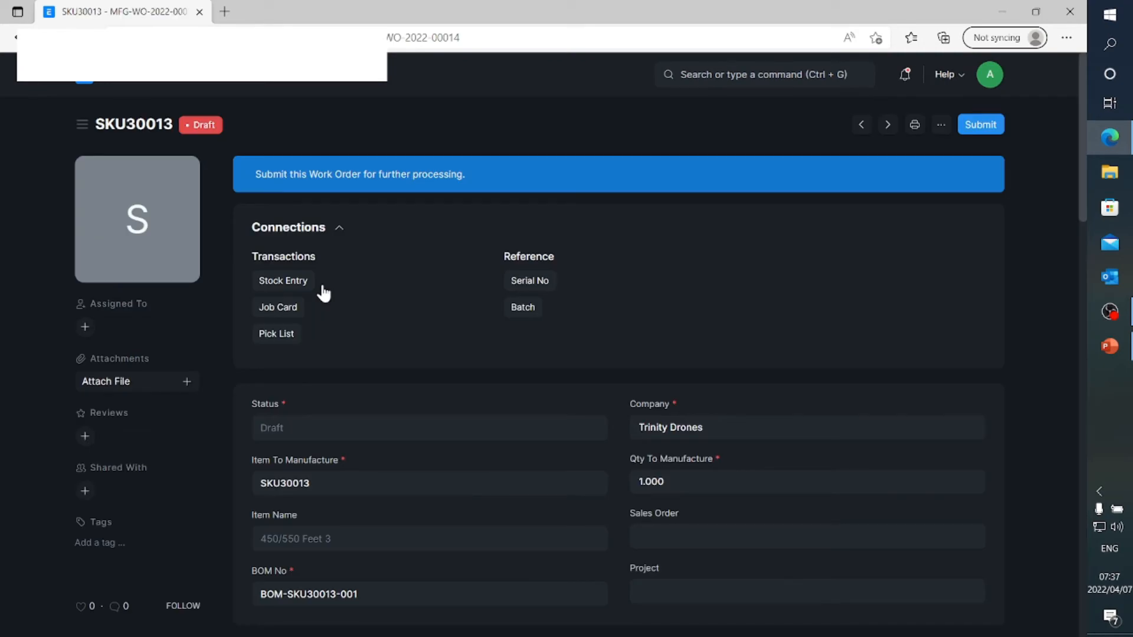
Set the source warehouse of the SKU30013 work order to Stores - TD
scroll(610, 379, "down", 3)
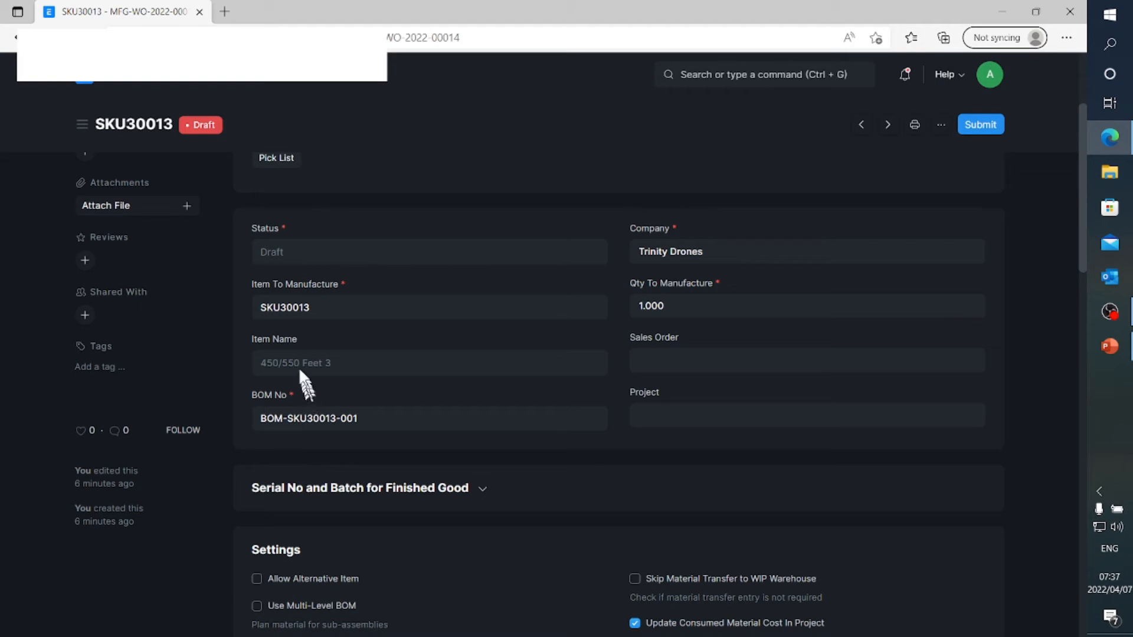
scroll(296, 389, "down", 5)
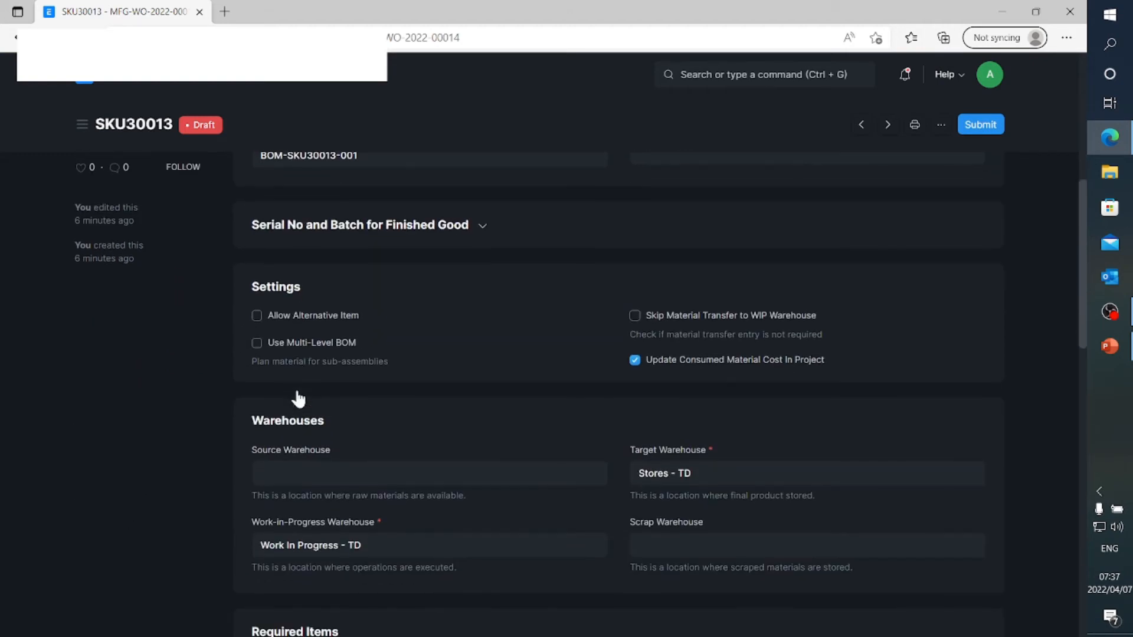
scroll(296, 392, "down", 2)
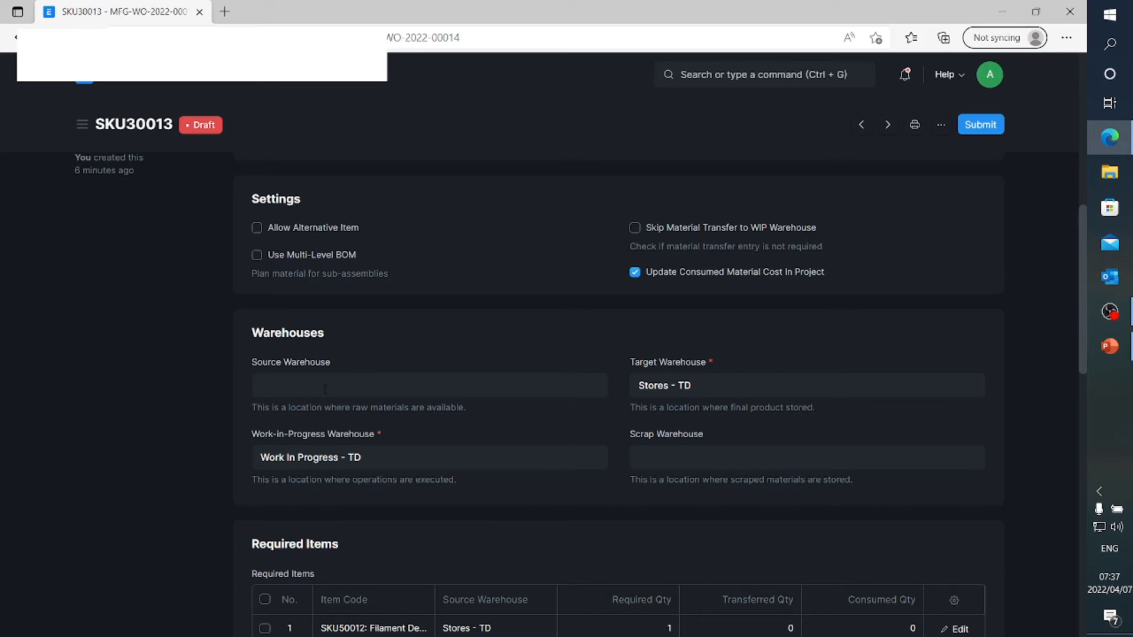
left_click(324, 389)
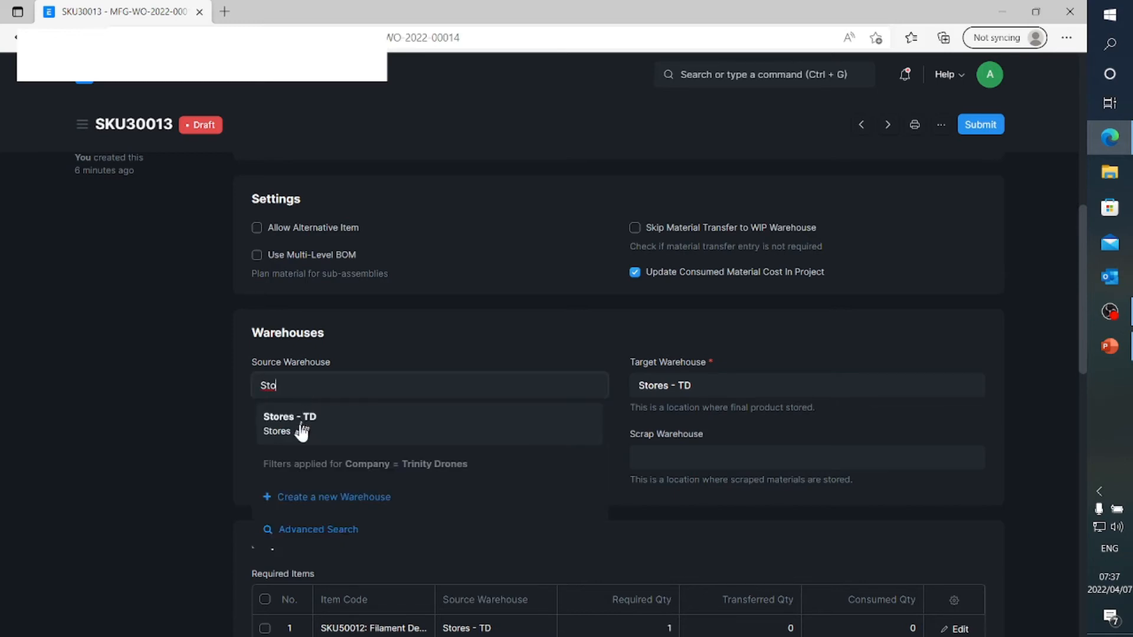
left_click(296, 430)
Review the required items and planned time of the SKU30013 work order, and expand its operations to examine them
scroll(530, 480, "down", 2)
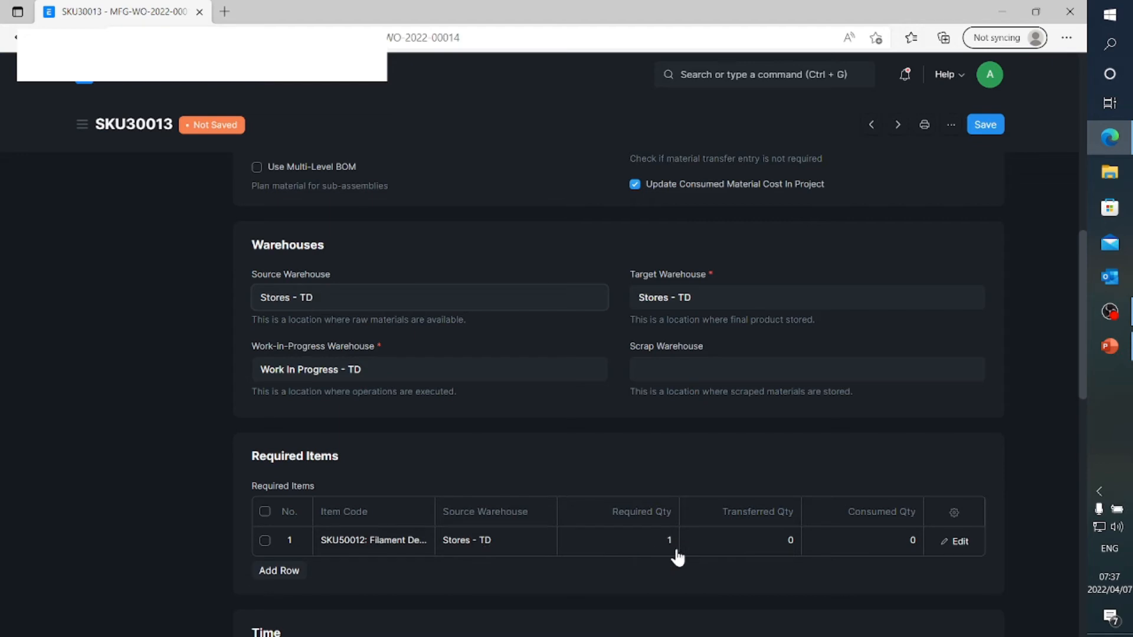
scroll(678, 557, "down", 3)
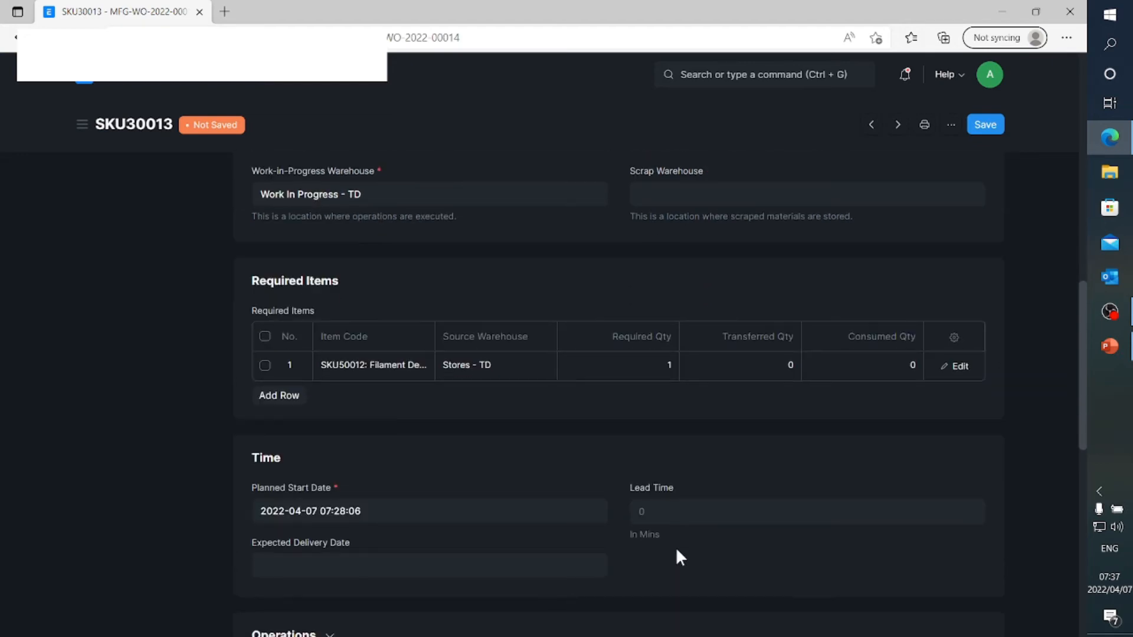
scroll(354, 515, "down", 3)
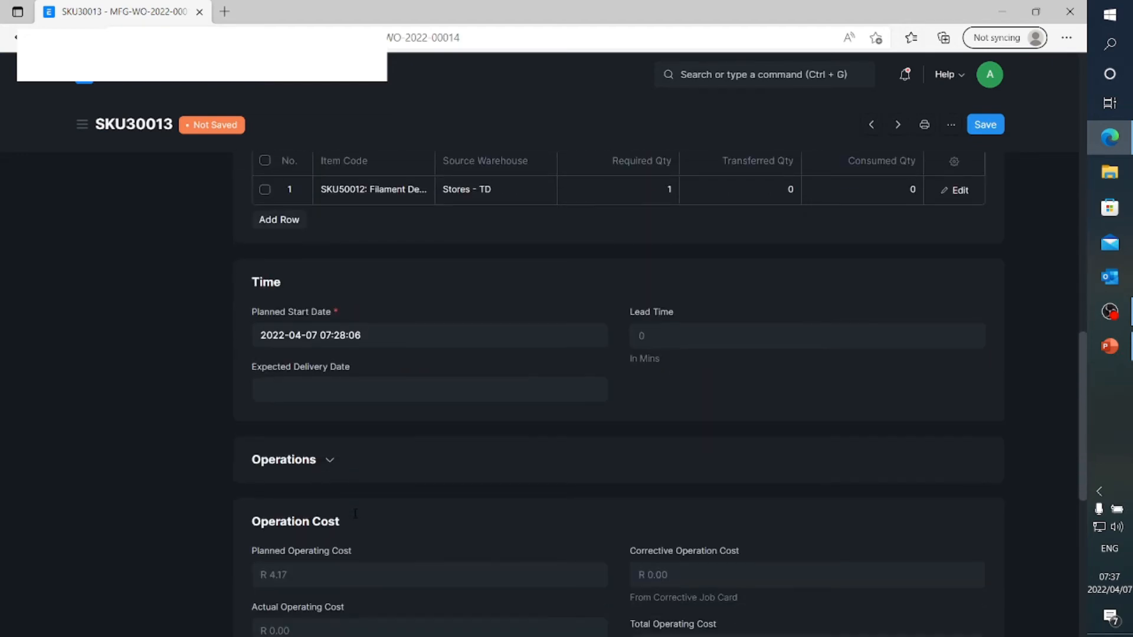
left_click(341, 470)
scroll(335, 469, "down", 2)
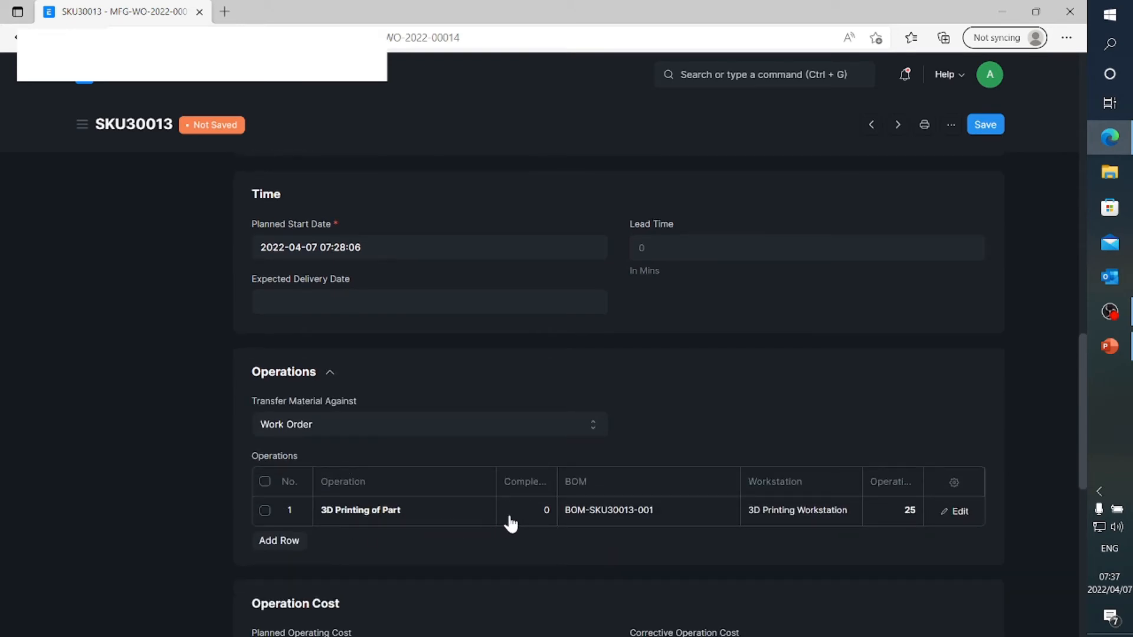
Check the operation cost and warehouses of the SKU30013 work order, and save and submit it
scroll(518, 525, "down", 3)
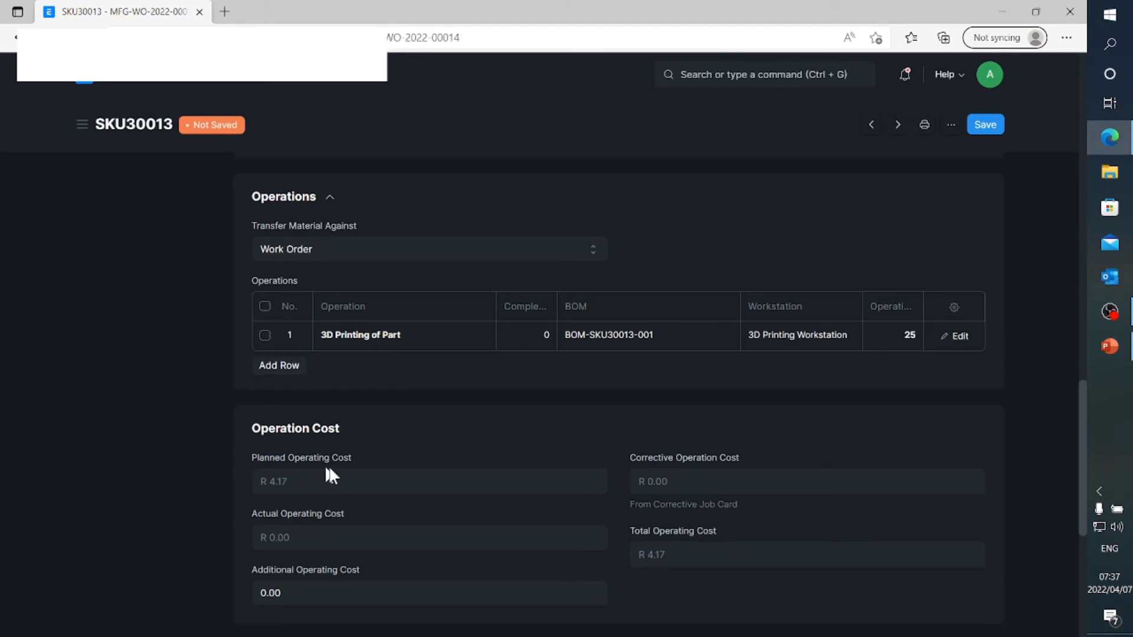
scroll(374, 466, "up", 10)
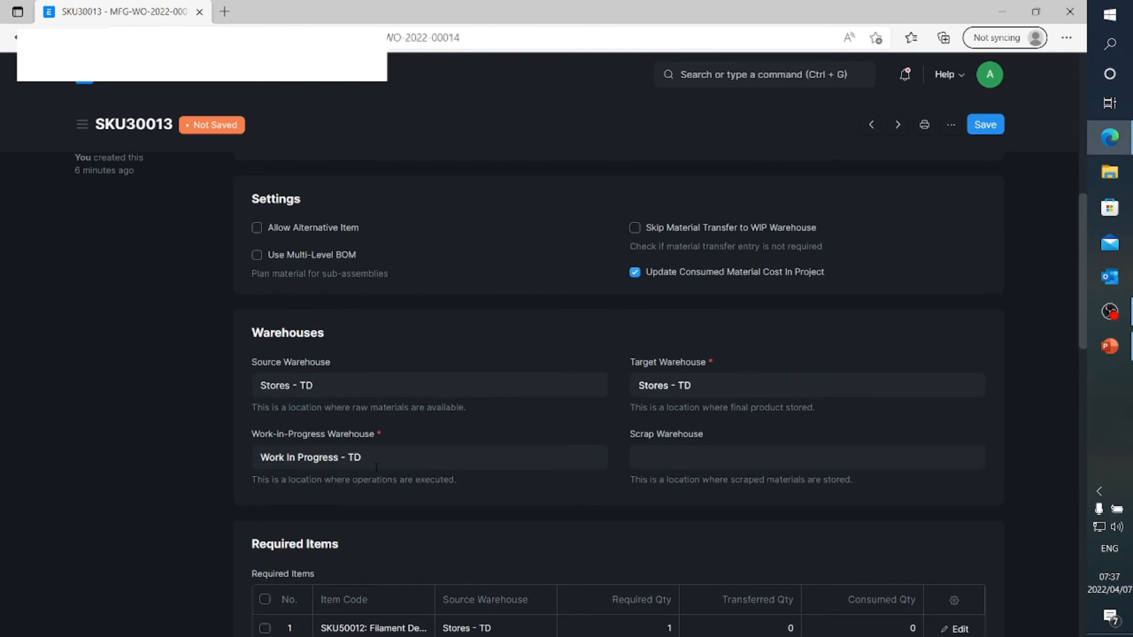
scroll(377, 467, "up", 8)
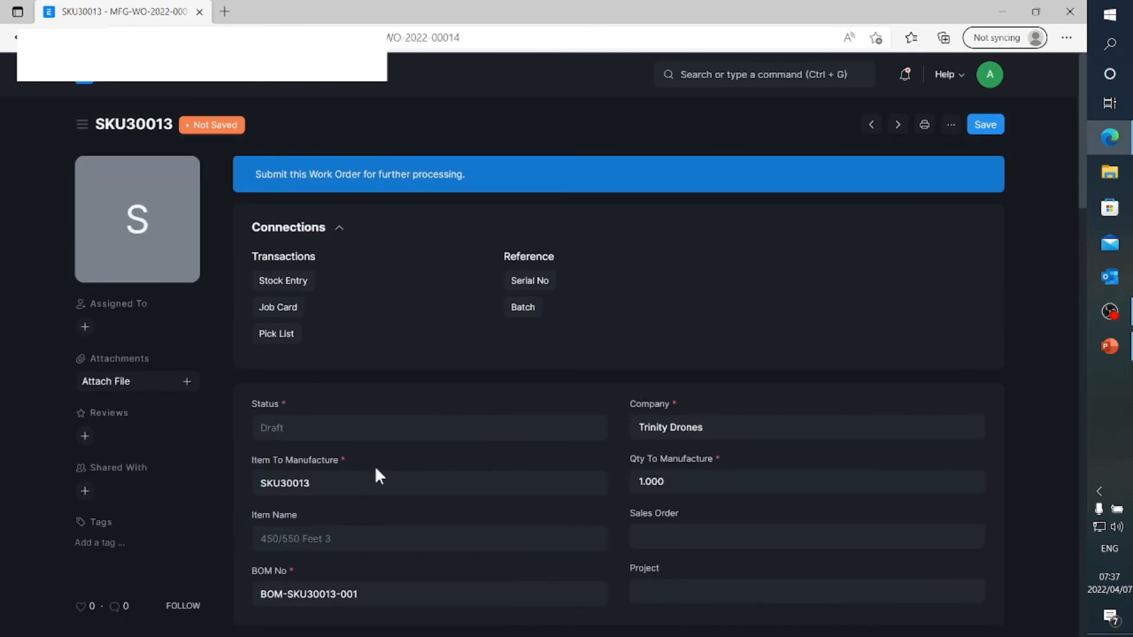
left_click(993, 124)
left_click(993, 124)
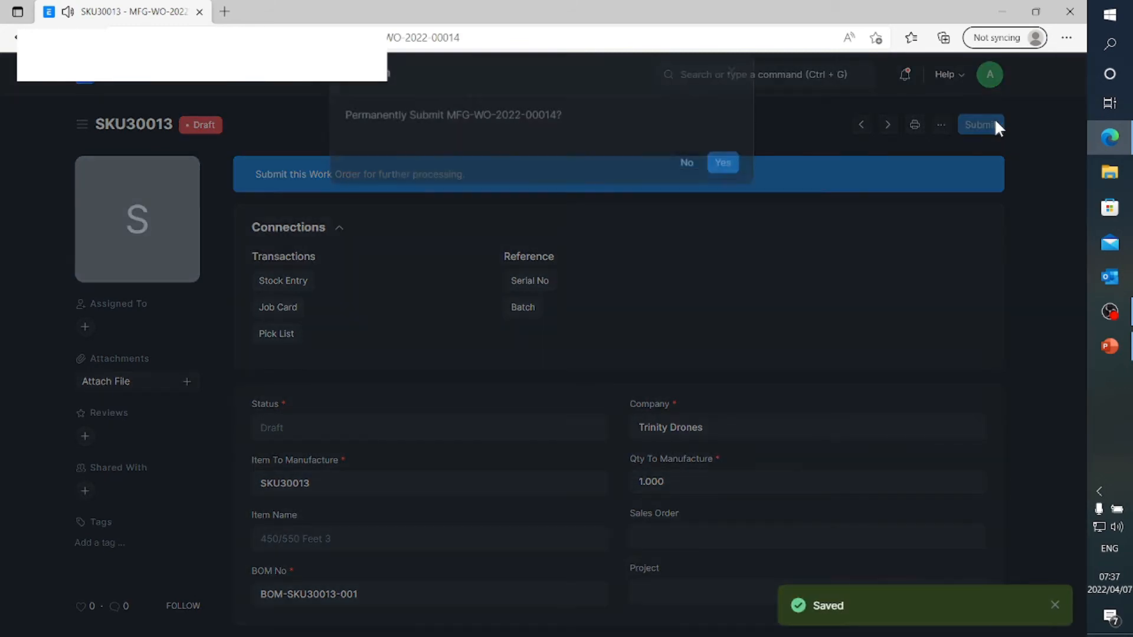
left_click(723, 186)
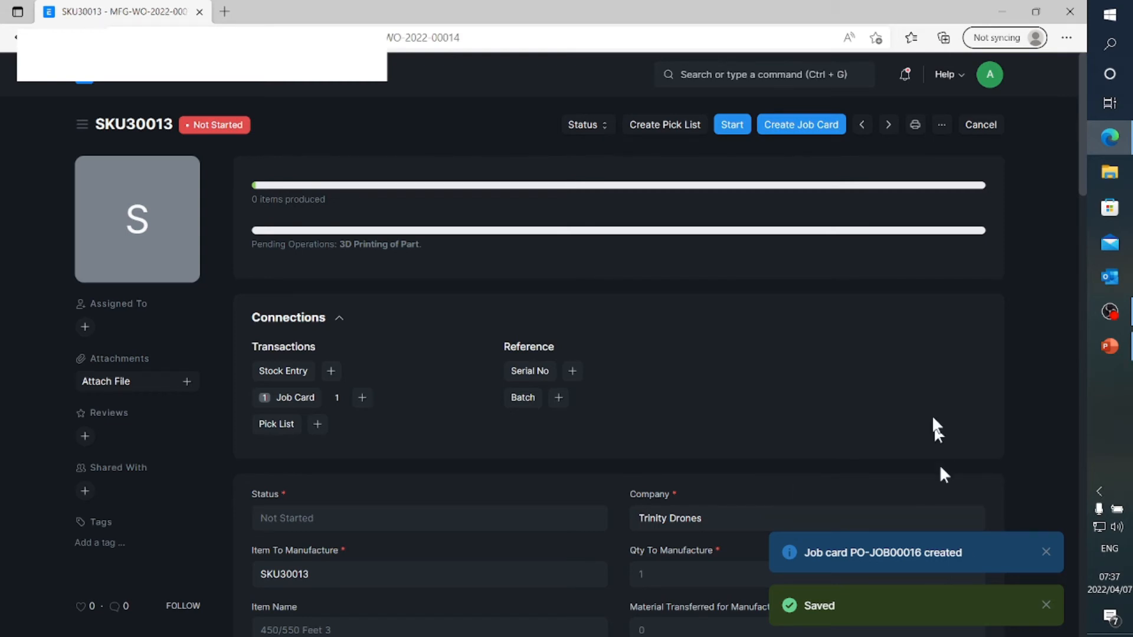
Start the SKU30013 work order with a material transfer for quantity 1, and set its default source warehouse to Stores - TD
left_click(736, 127)
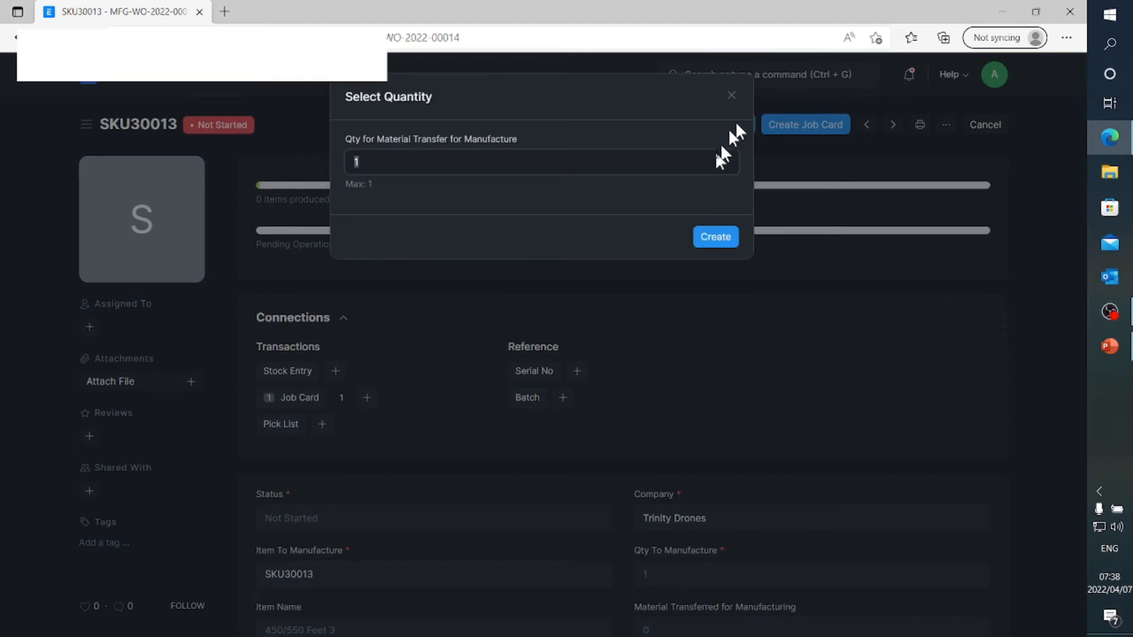
left_click(716, 234)
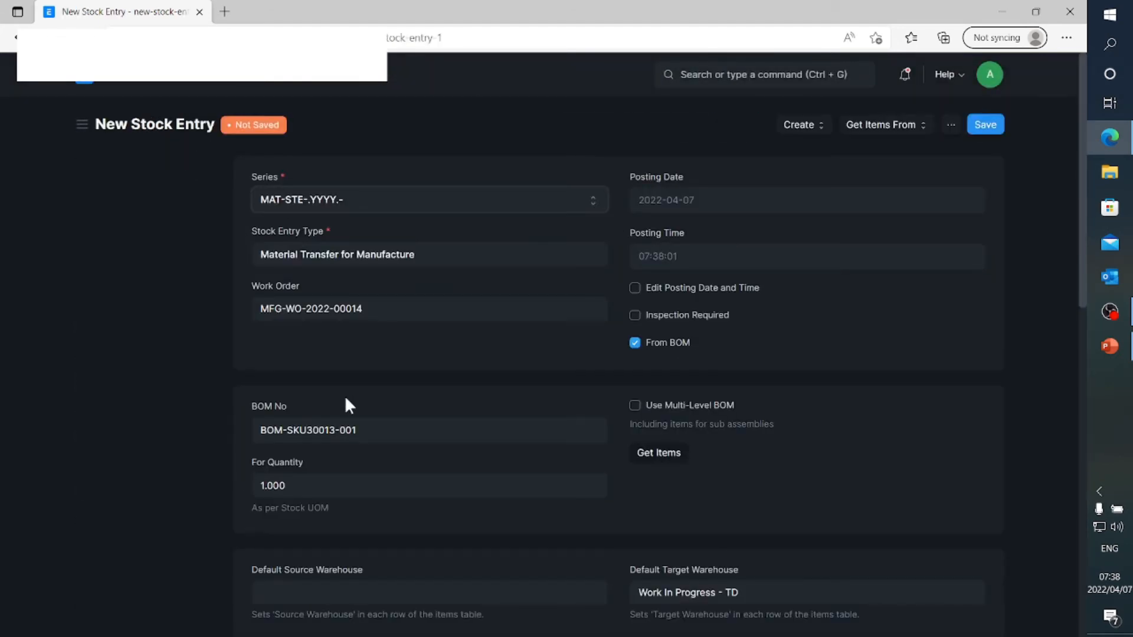
scroll(346, 401, "down", 2)
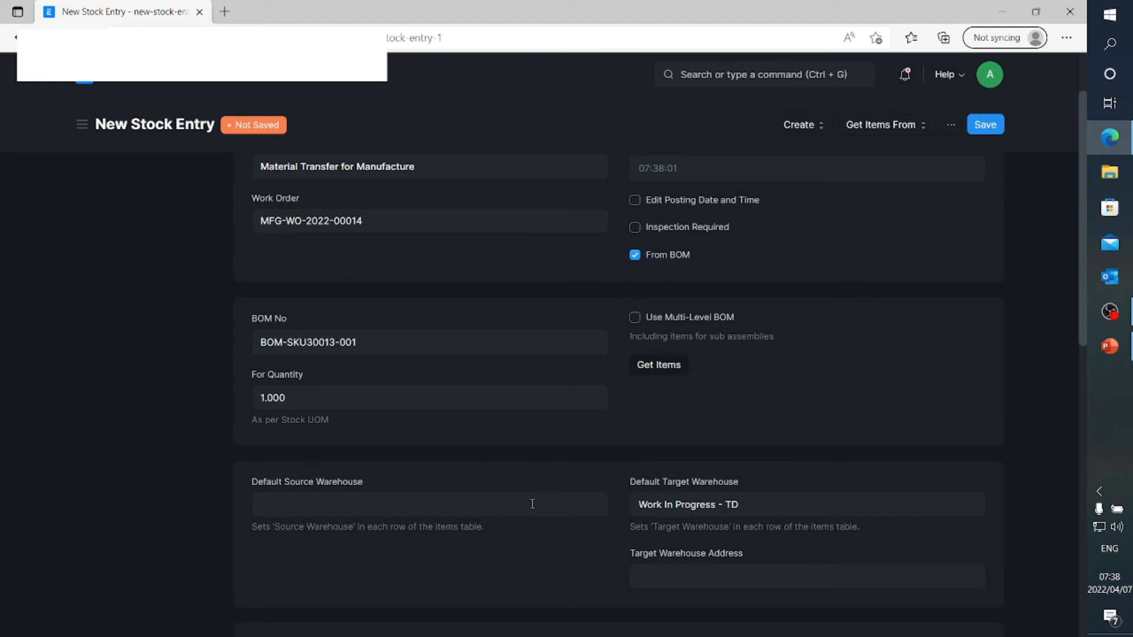
left_click(347, 505)
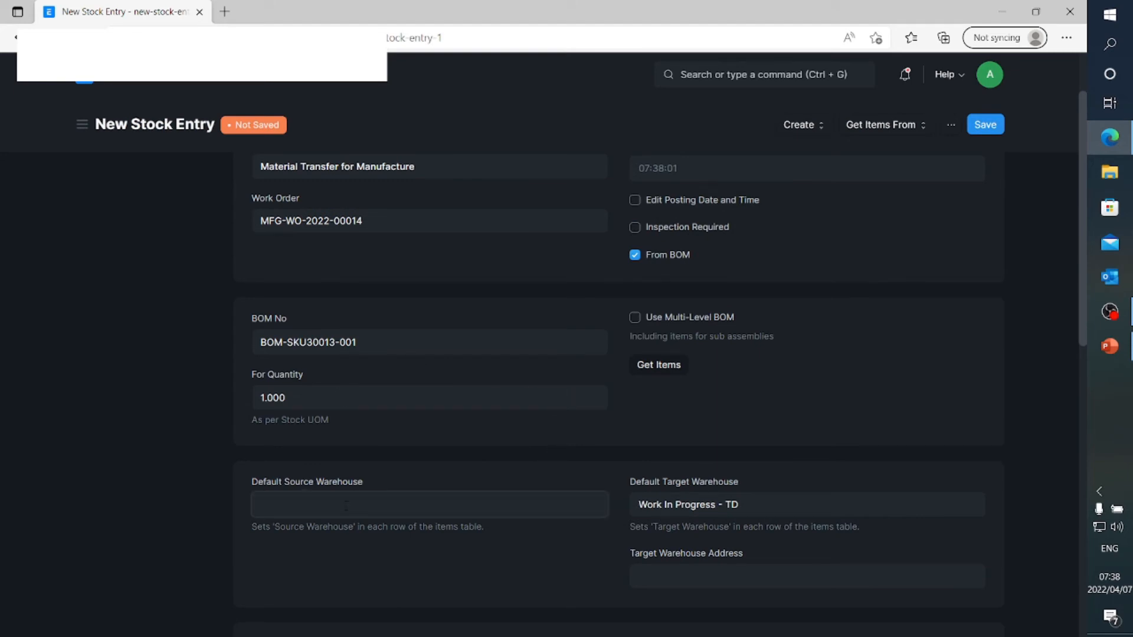
type("St")
left_click(331, 609)
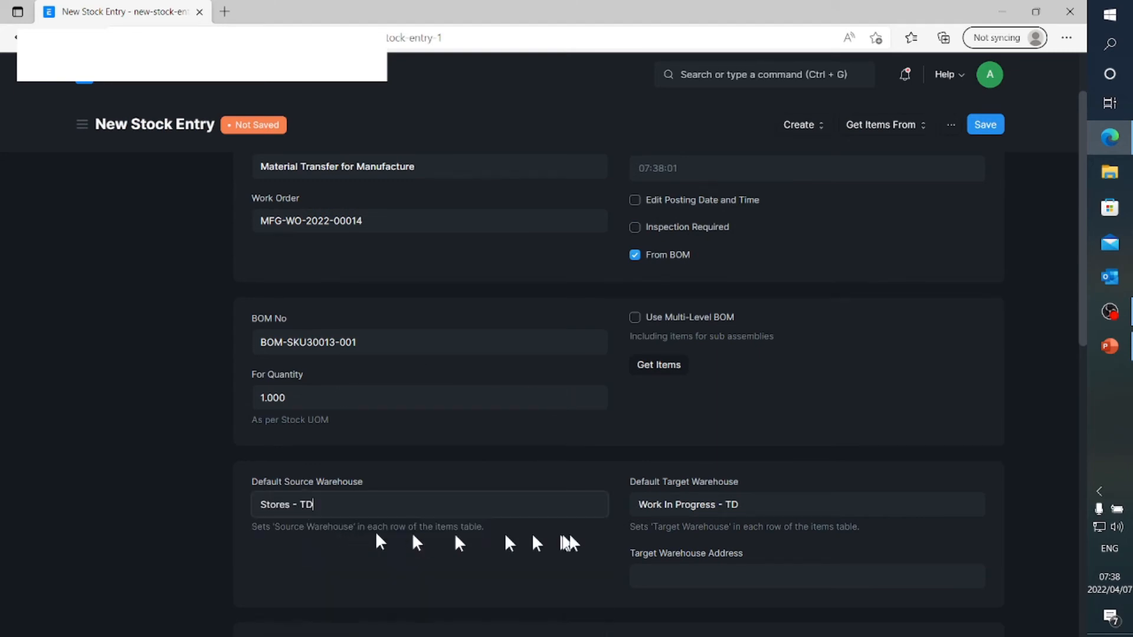
Check the items of the Material Transfer for Manufacture entry, and save and submit it
scroll(669, 523, "down", 3)
scroll(669, 524, "down", 1)
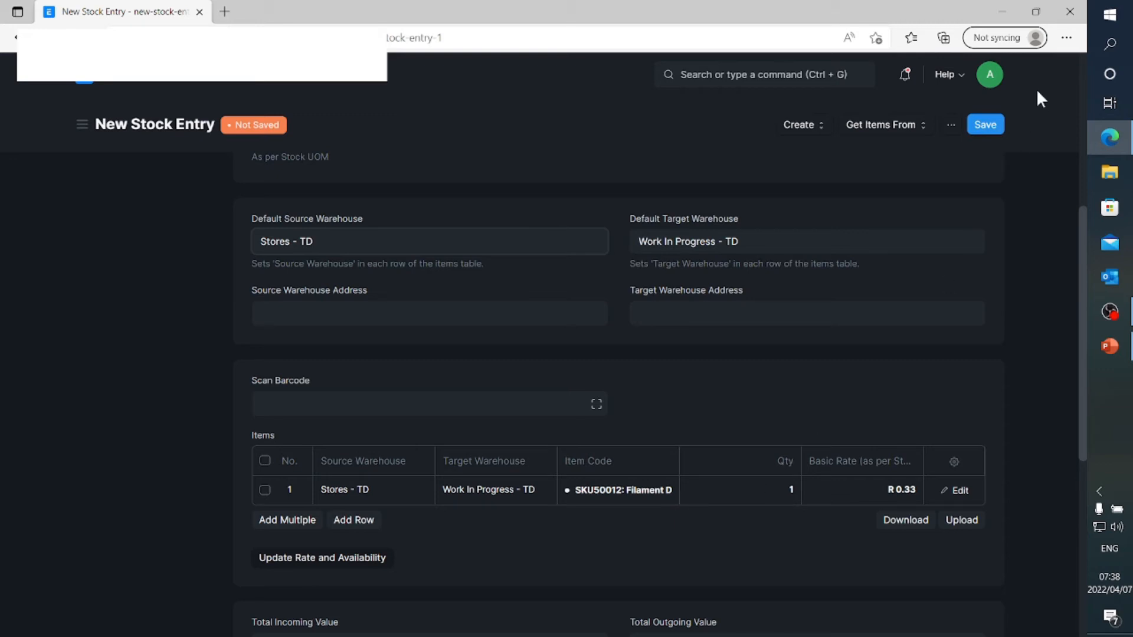
left_click(982, 123)
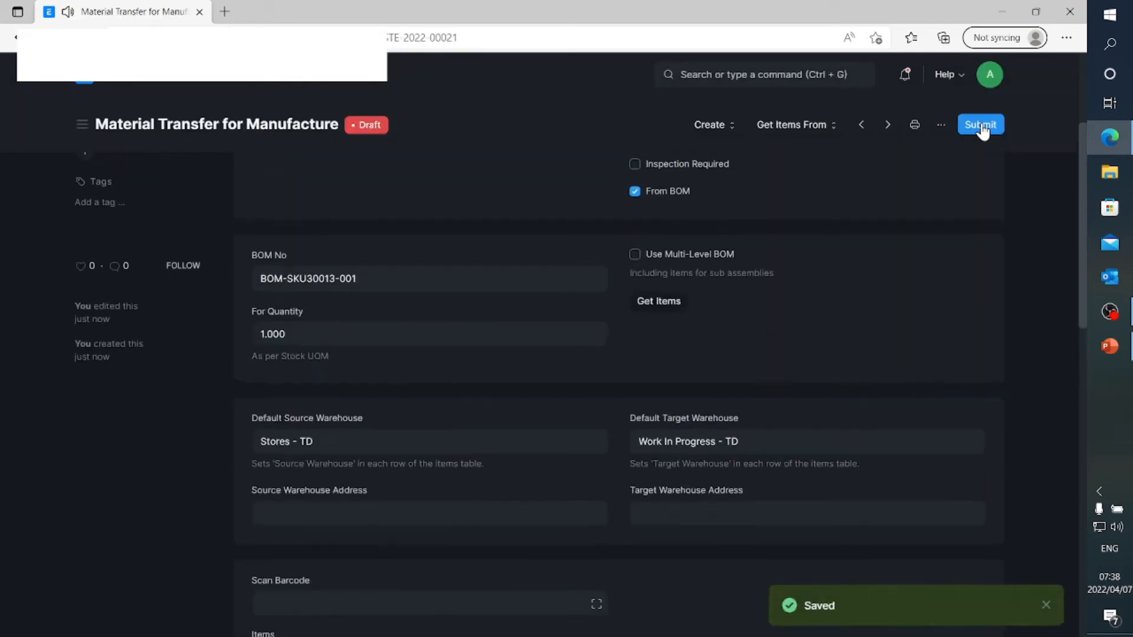
left_click(981, 125)
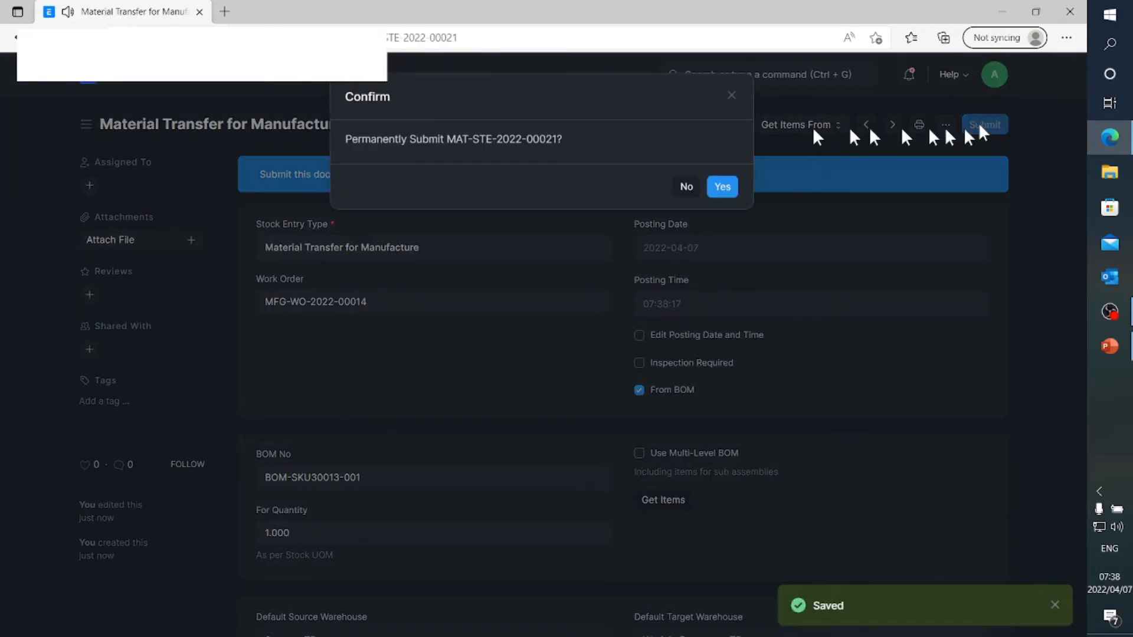
left_click(723, 189)
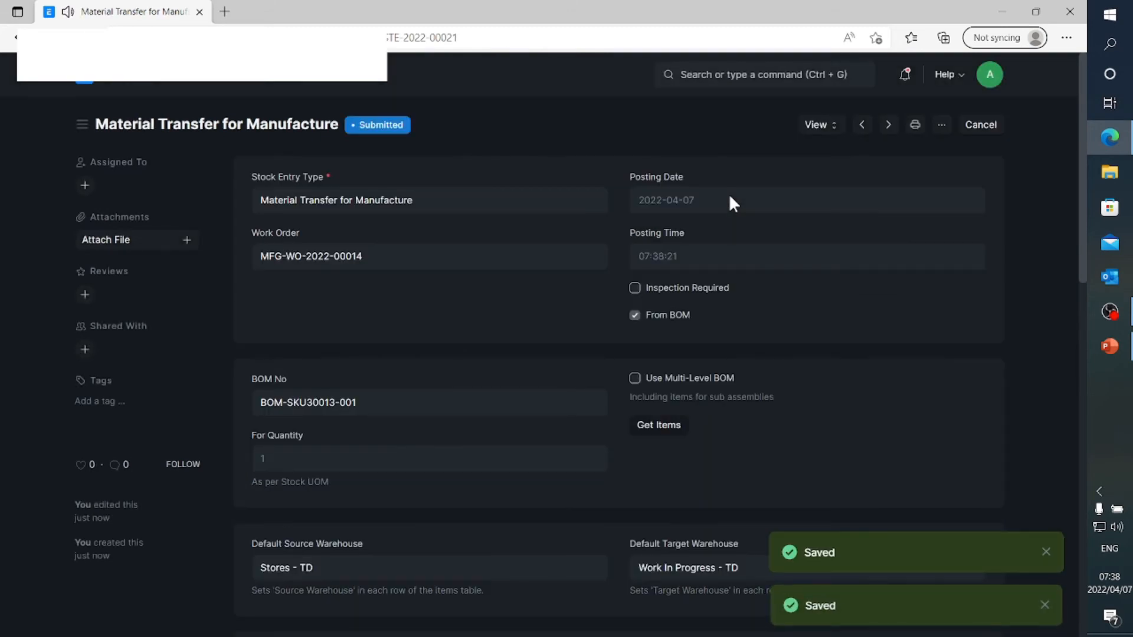
Reopen the SKU30013 work order from the work orders linked to production plan MFG-PP-2022-00004
left_click(81, 84)
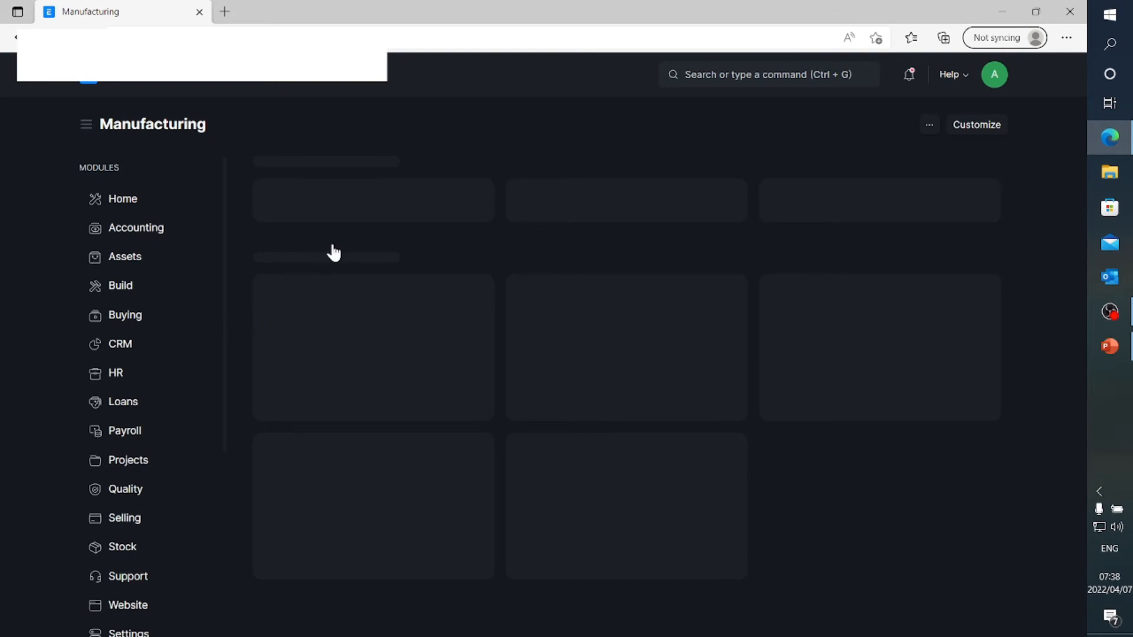
left_click(324, 221)
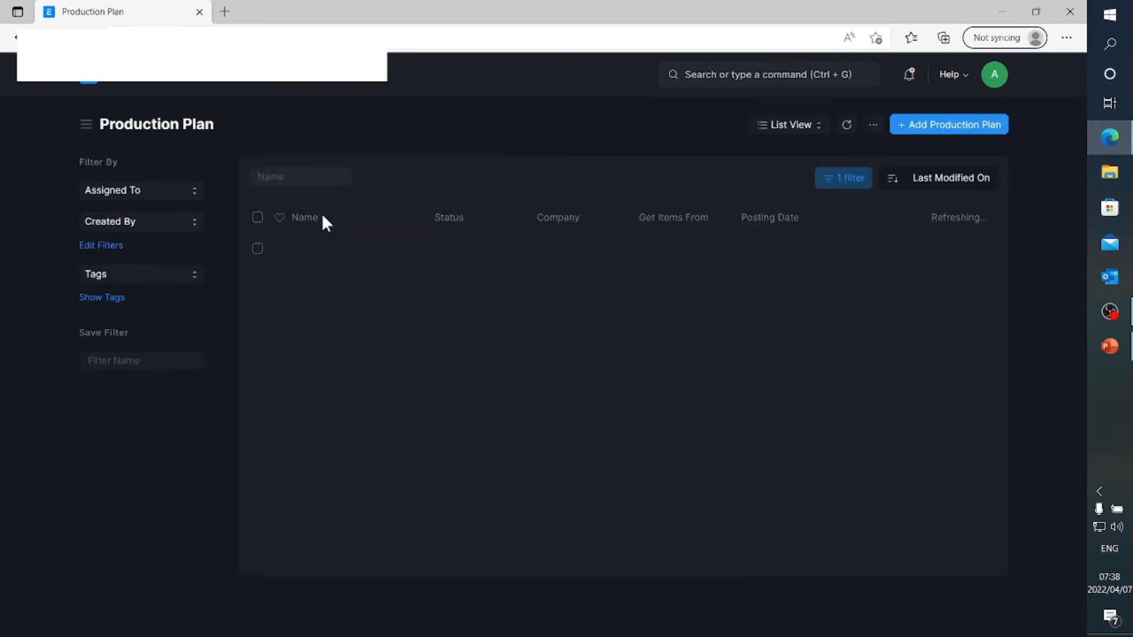
left_click(324, 252)
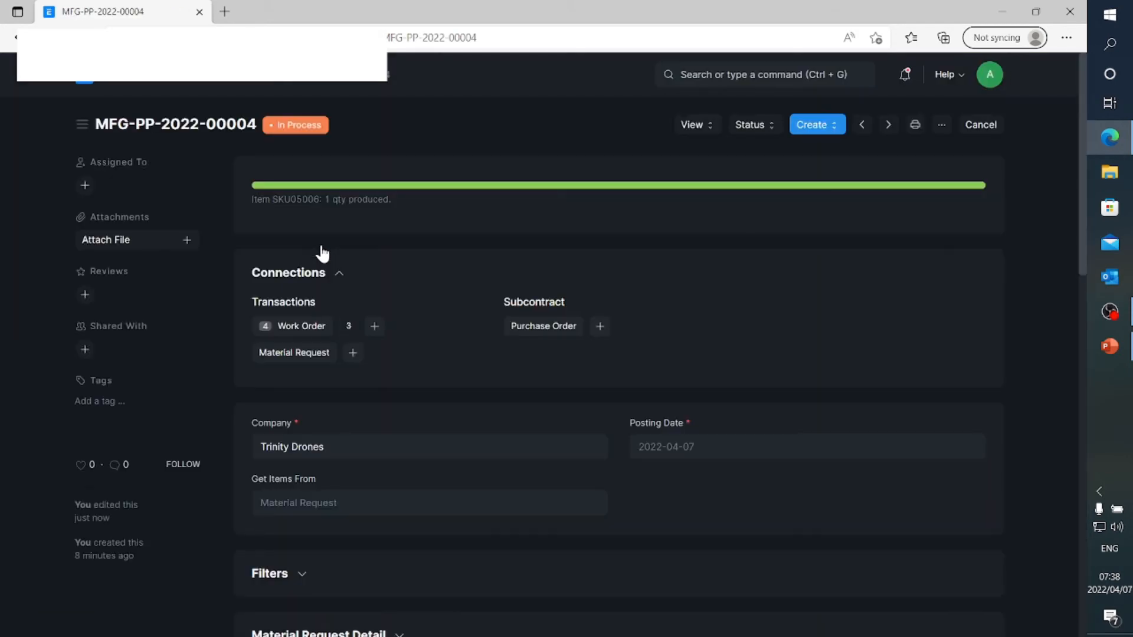
left_click(309, 327)
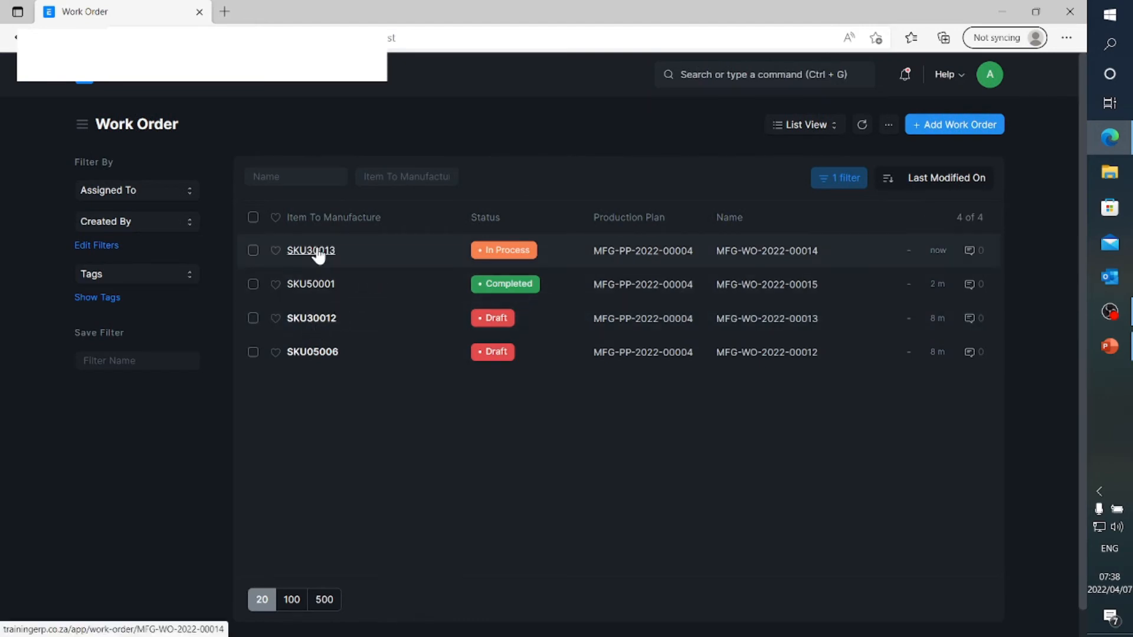
left_click(319, 254)
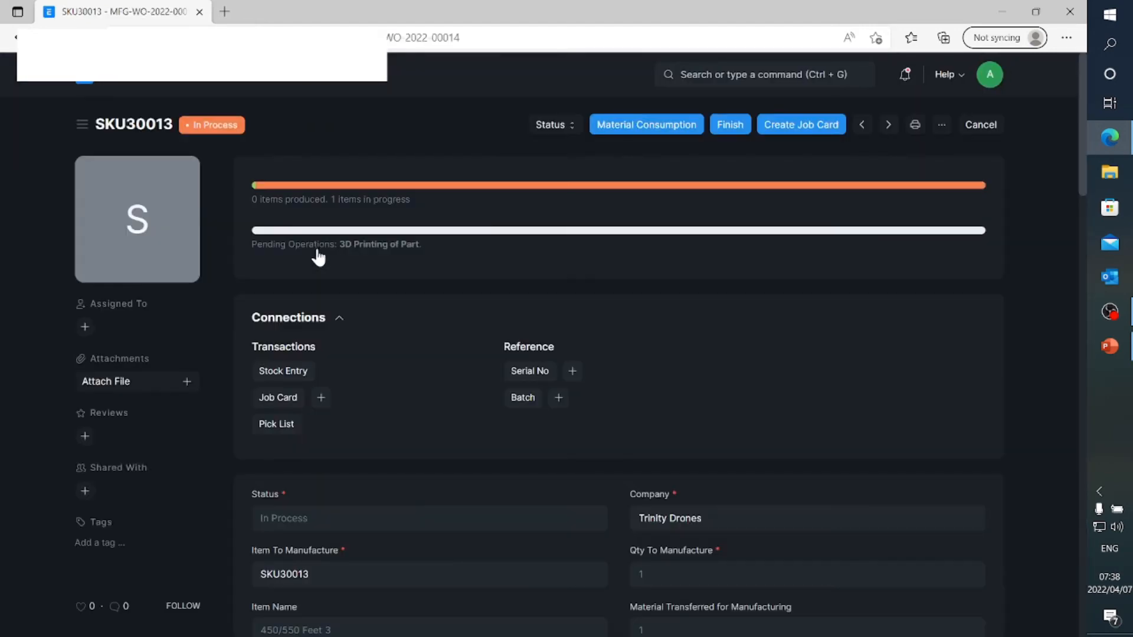
Open the 3D Printing of Part job card of the SKU30013 work order and review its operation and time logs
left_click(312, 399)
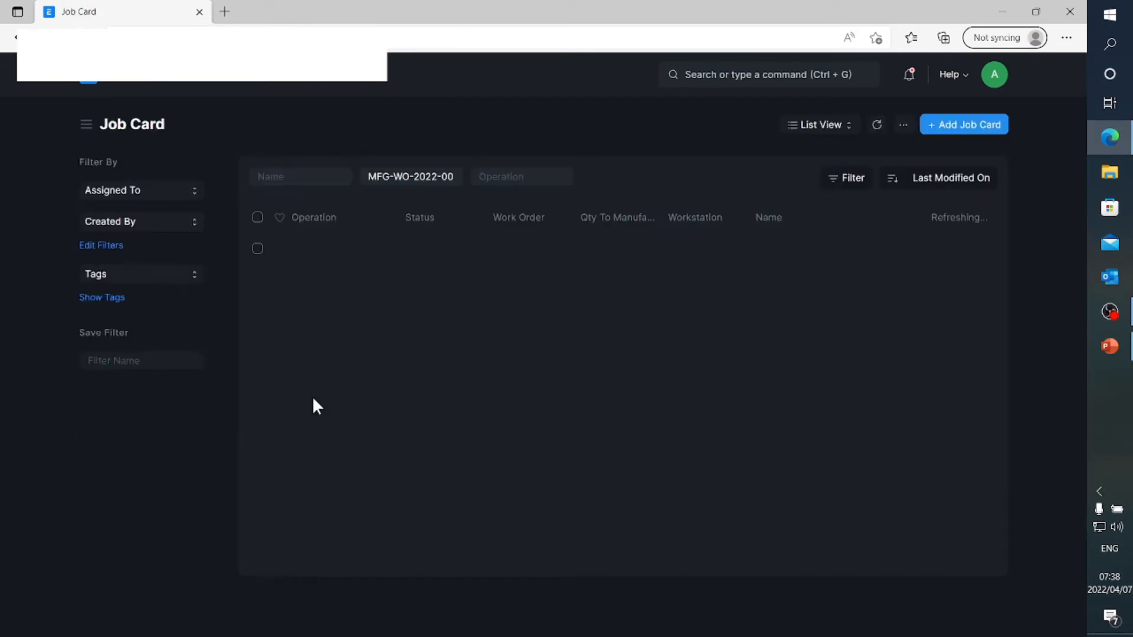
left_click(347, 255)
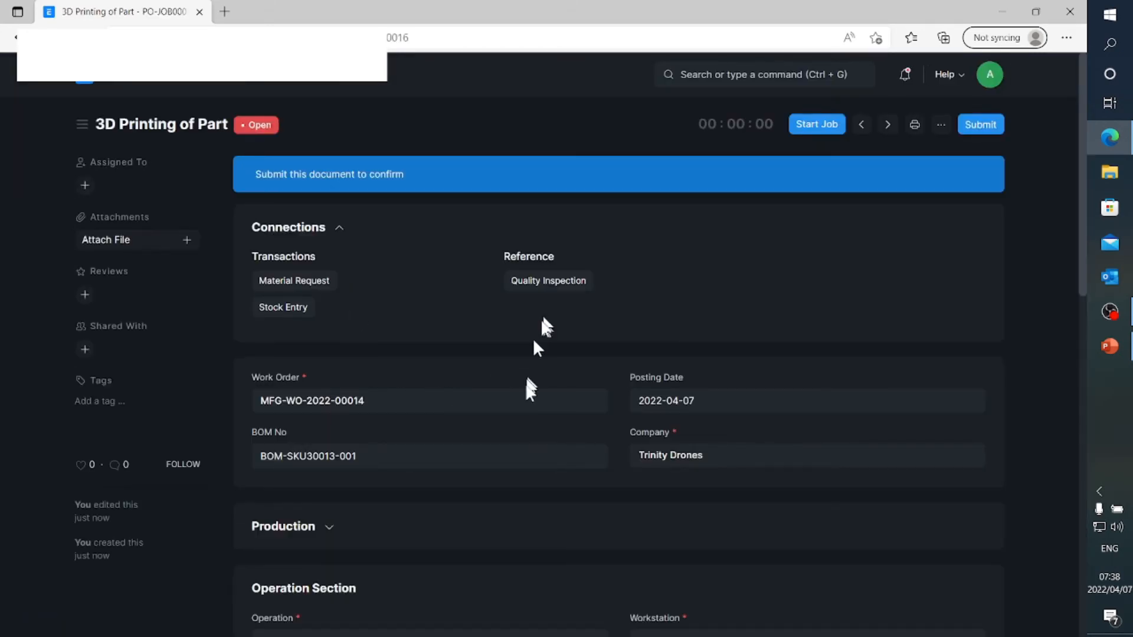
scroll(521, 405, "down", 3)
scroll(521, 405, "down", 3)
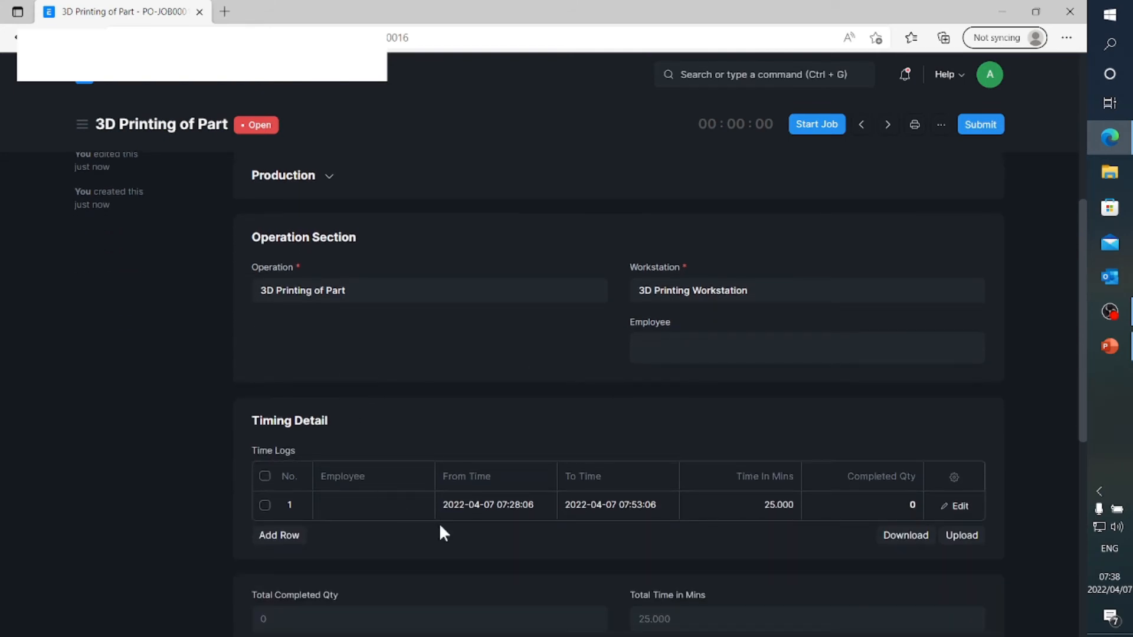
scroll(524, 427, "down", 3)
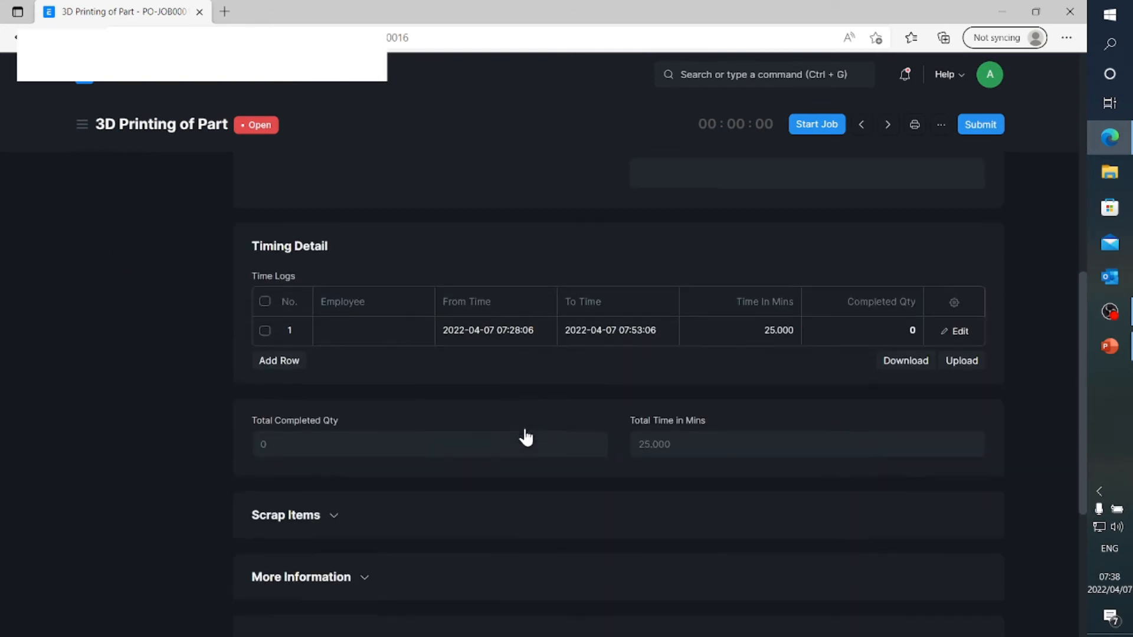
scroll(524, 427, "up", 10)
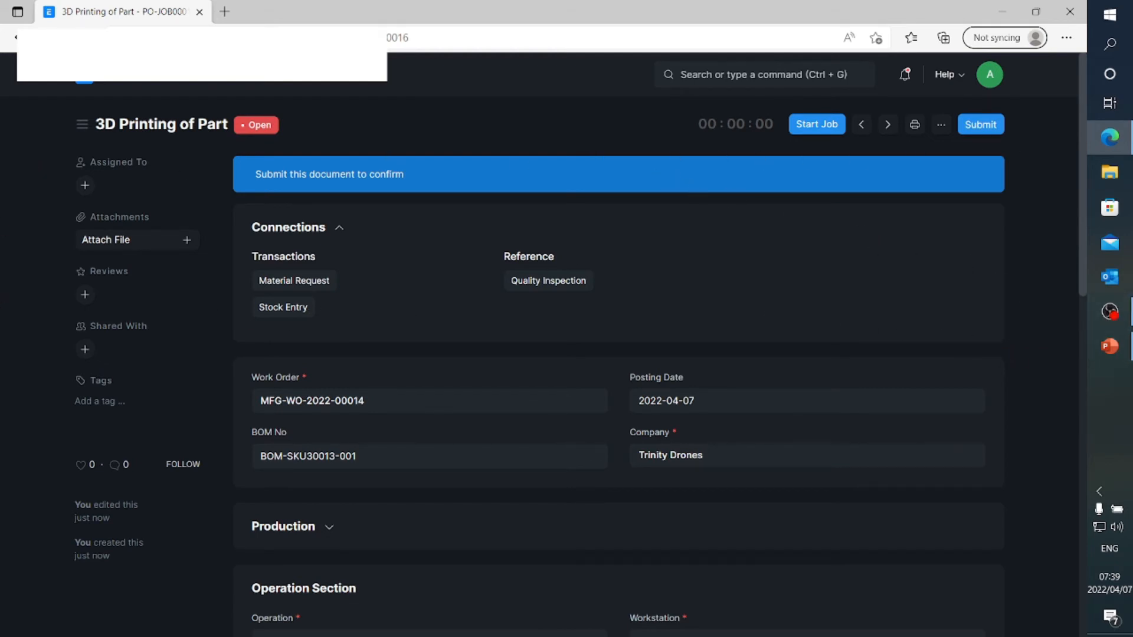
Switch to the PowerPoint slide show to view the Feet Module structure and the 3D printing station slides, and return to the job card
left_click(1110, 346)
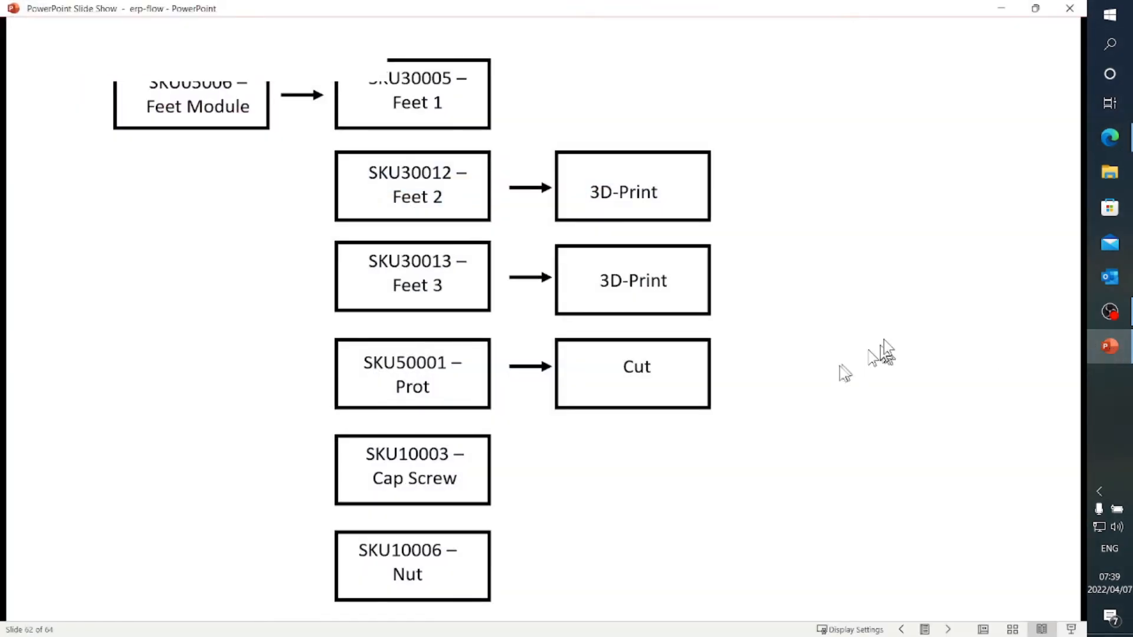
left_click(771, 391)
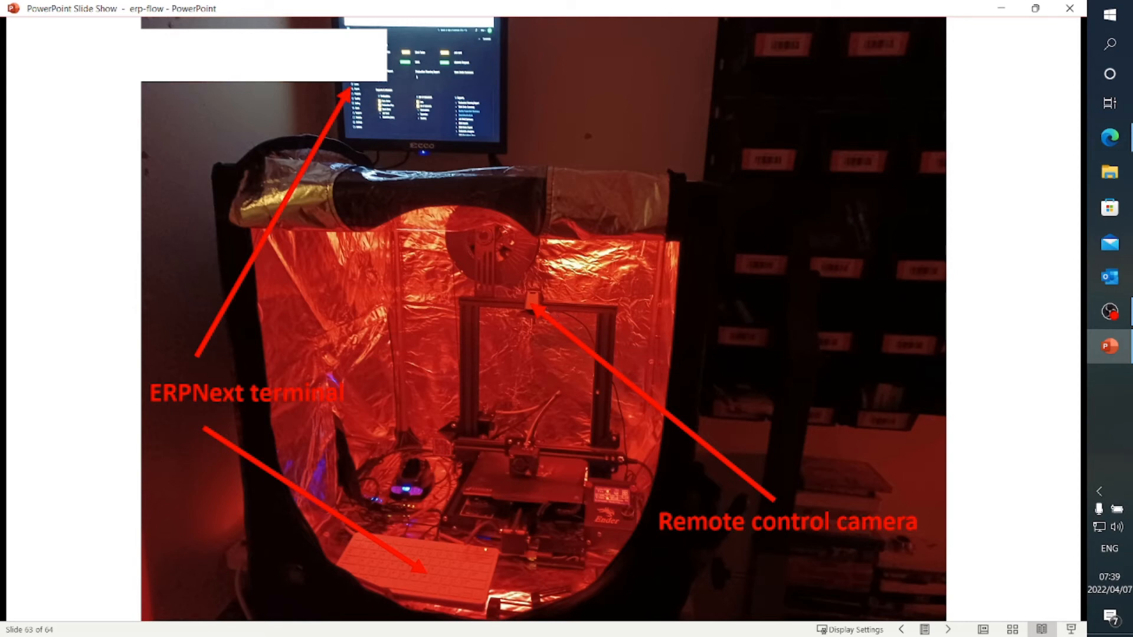
left_click(807, 295)
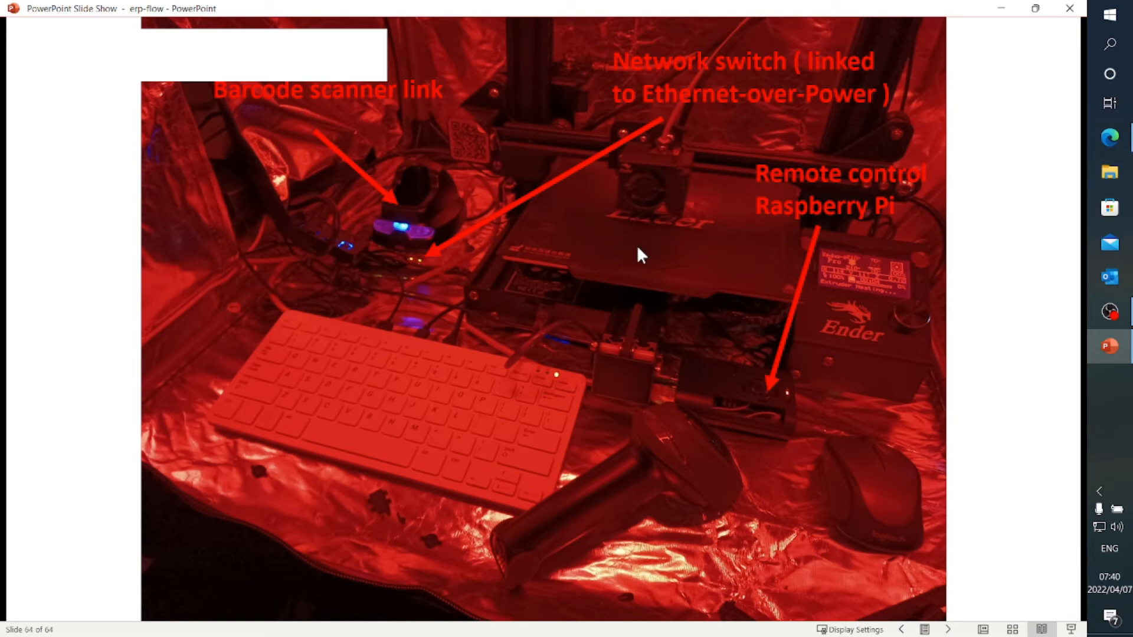
mouse_move(1116, 357)
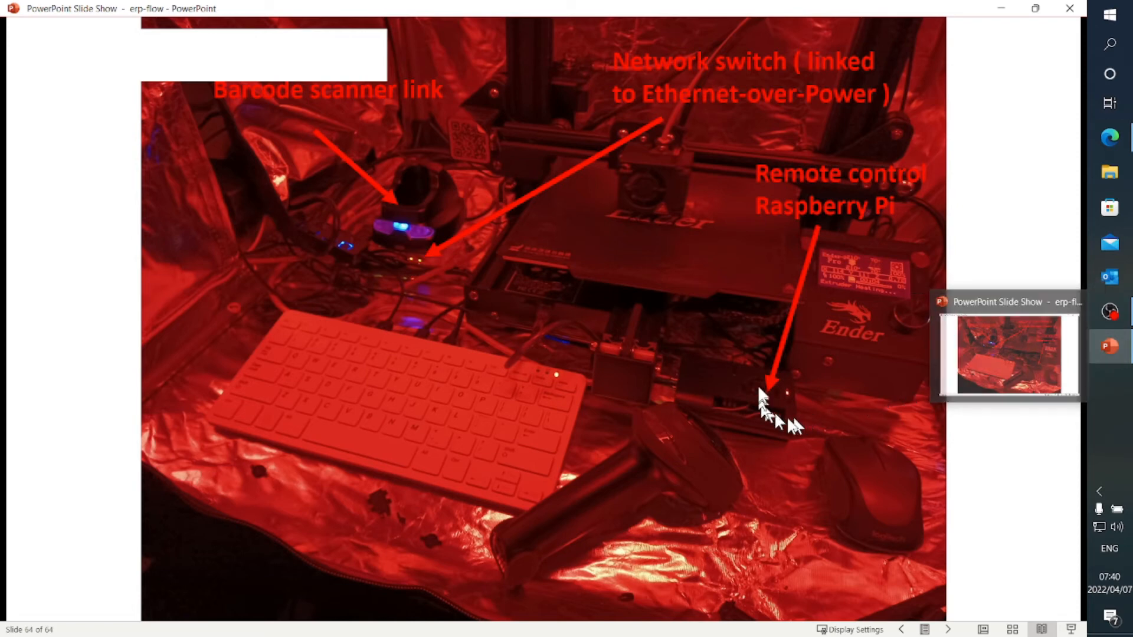
left_click(1110, 349)
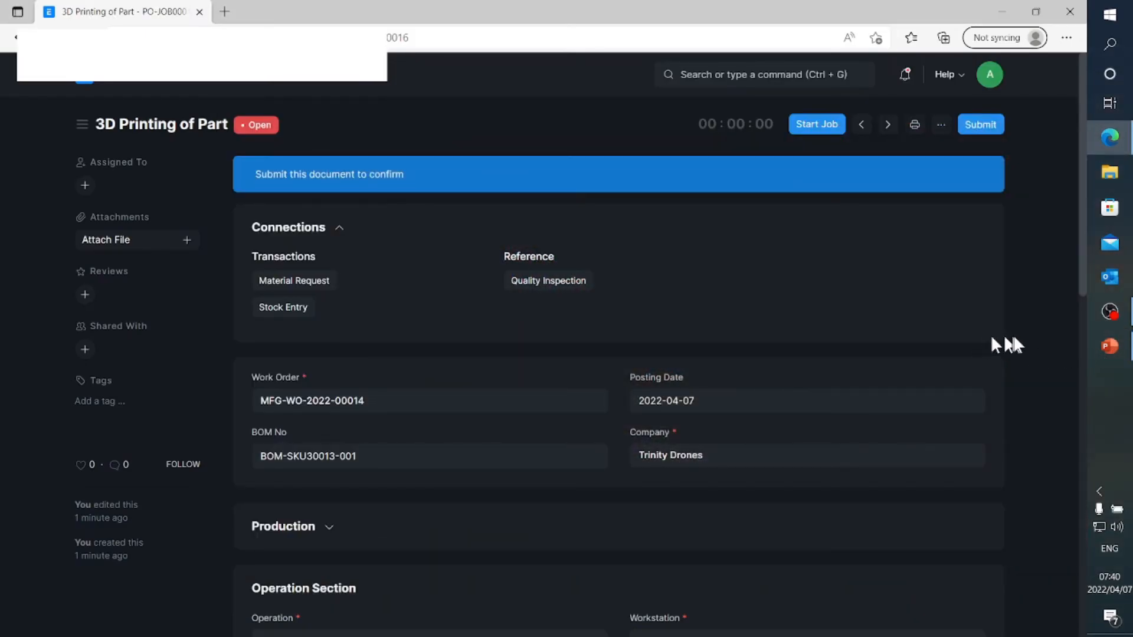
mouse_move(1117, 356)
Start the 3D Printing of Part job and assign it to the employee
left_click(813, 125)
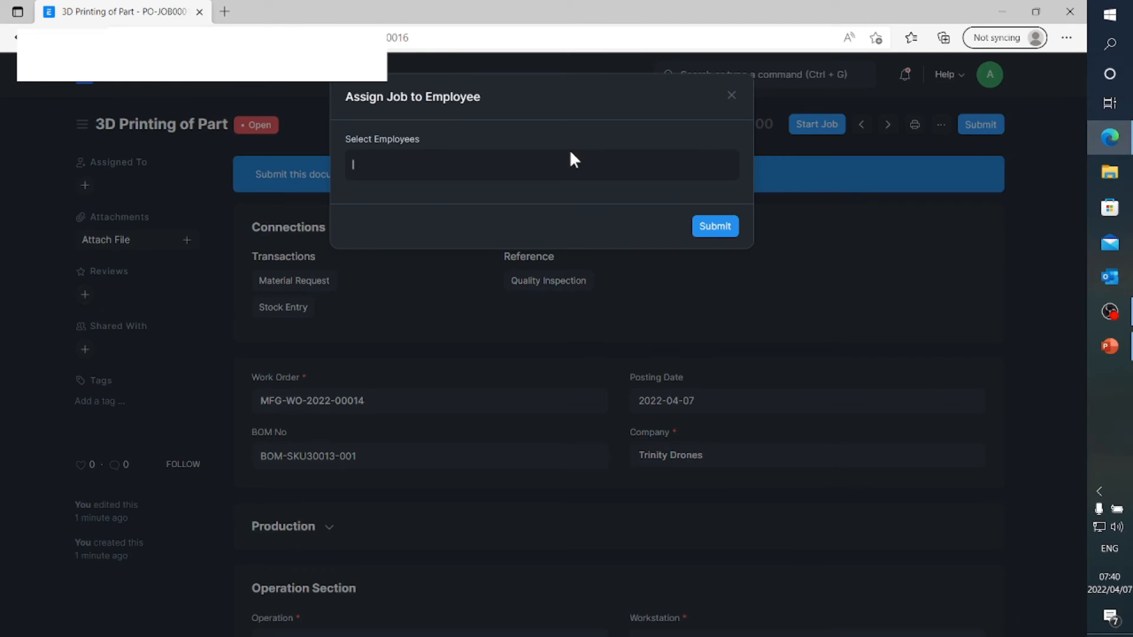
left_click(501, 197)
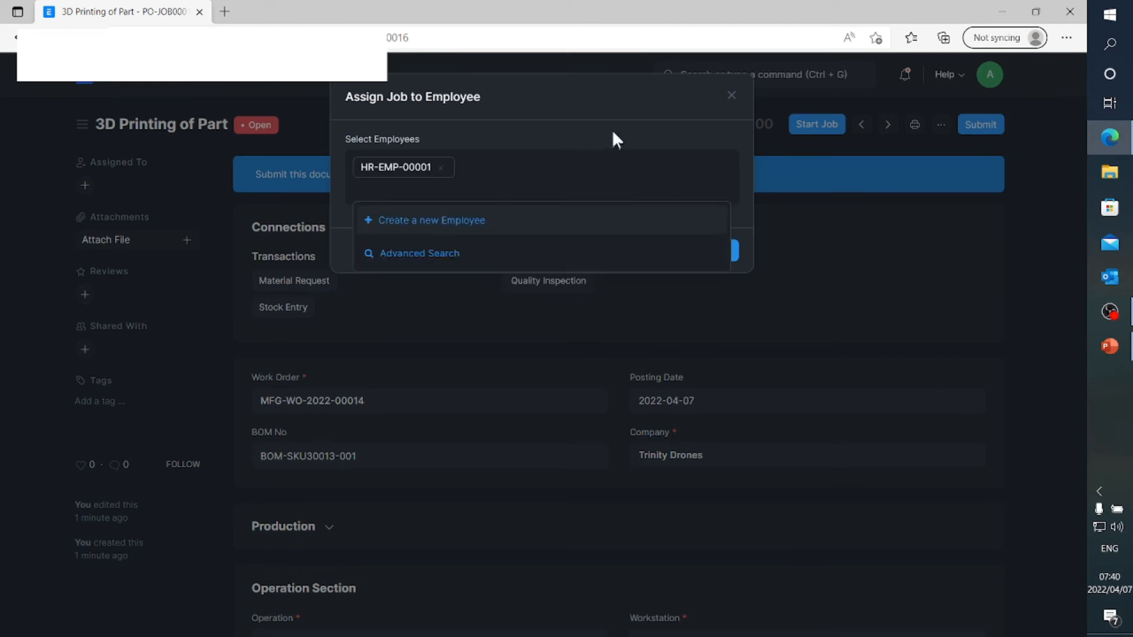
left_click(723, 251)
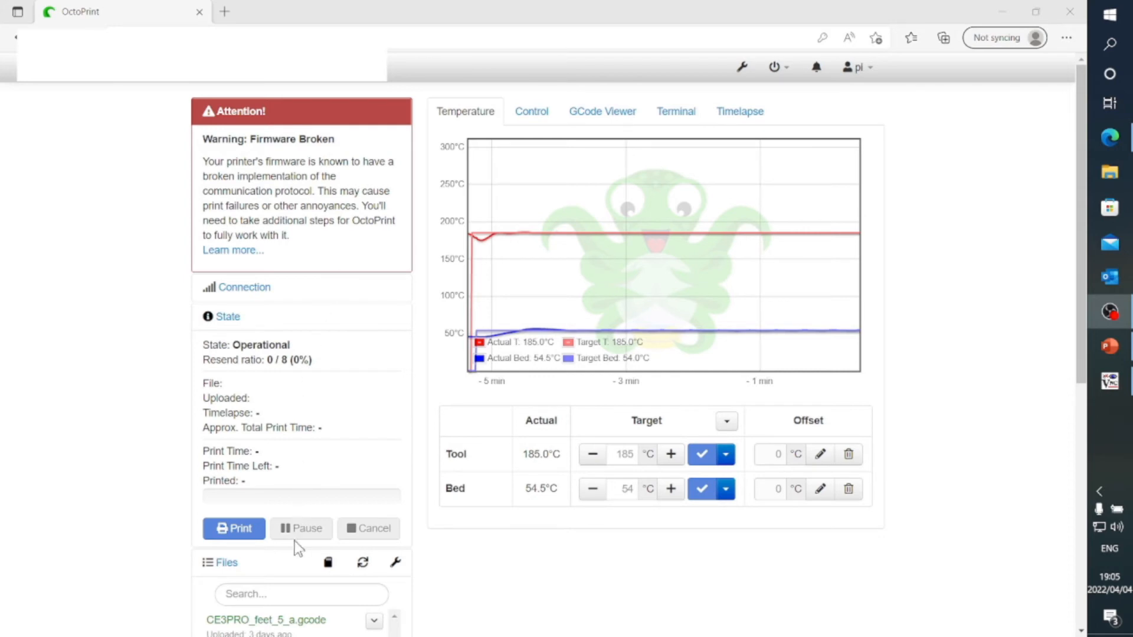
In OctoPrint, load and print CE3PRO_feet_5_a.gcode from the stored files, and check the print state and temperatures
scroll(295, 549, "down", 4)
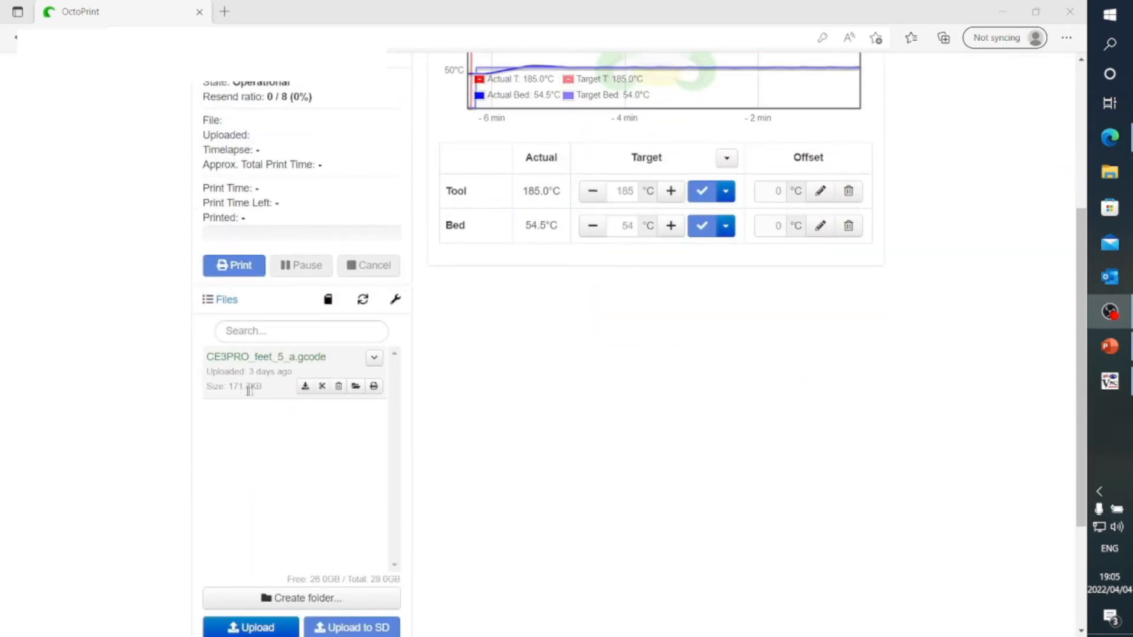
scroll(239, 515, "down", 2)
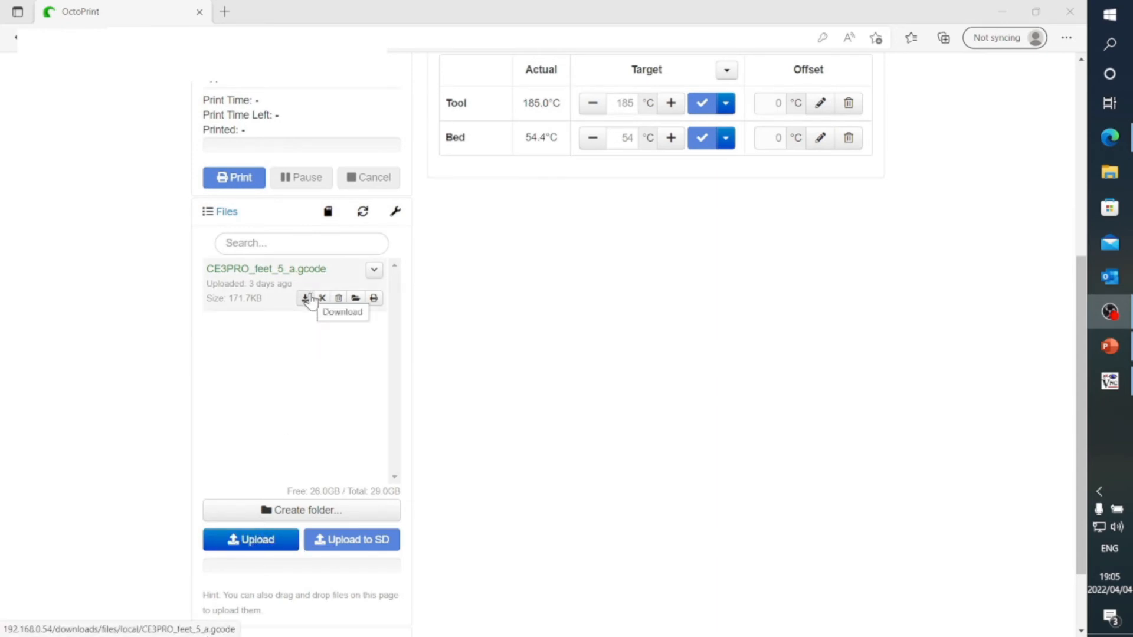
scroll(347, 362, "up", 2)
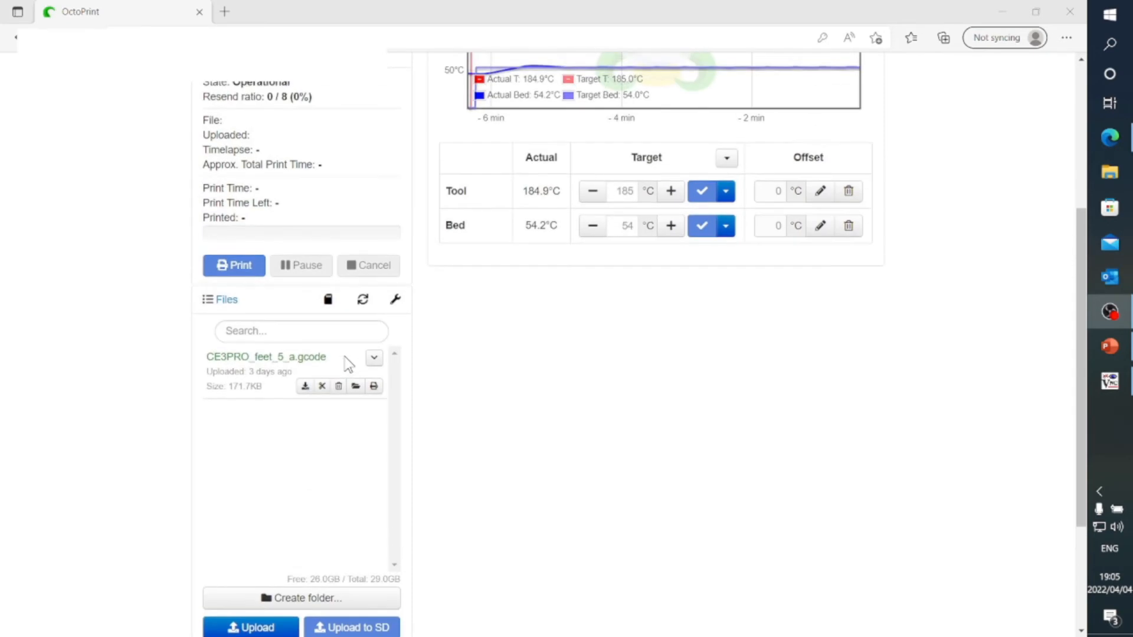
scroll(608, 226, "up", 2)
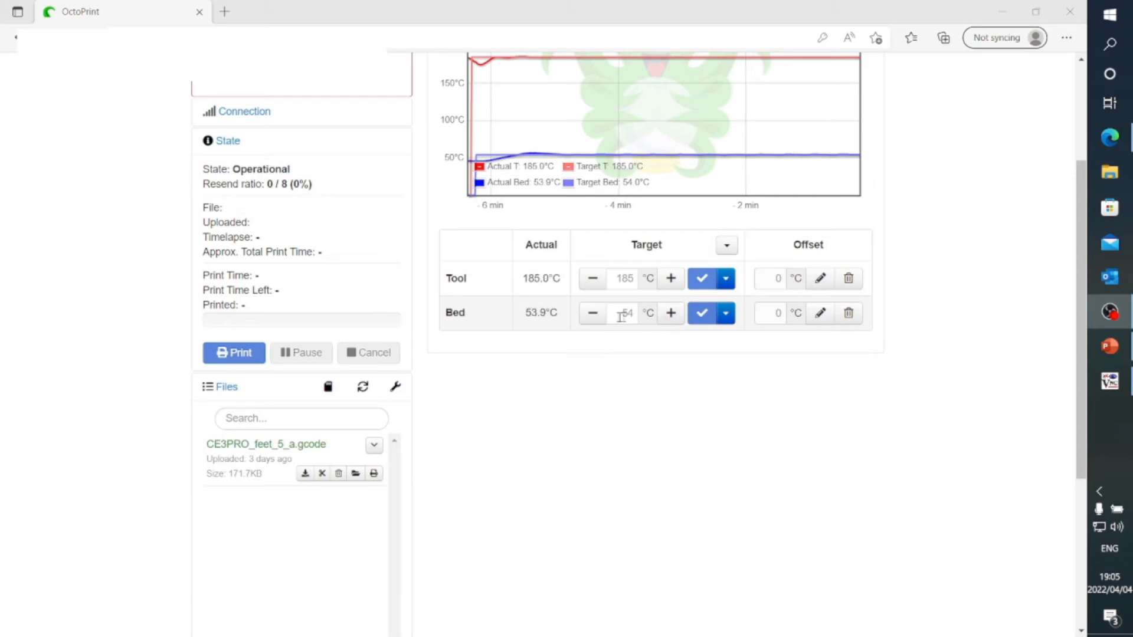
left_click(375, 475)
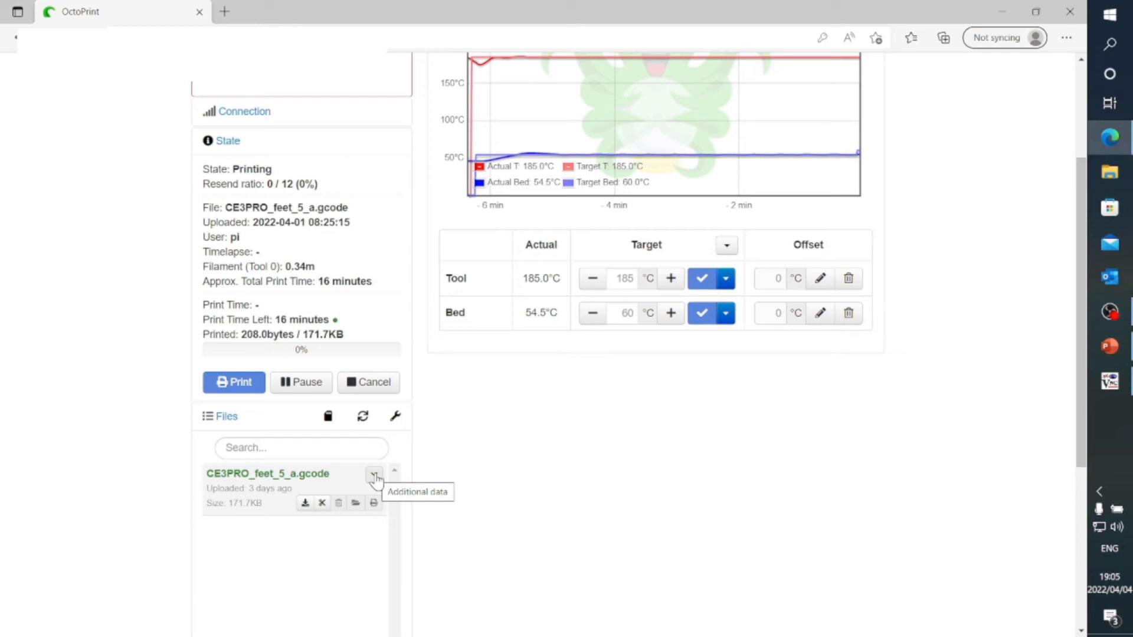
scroll(620, 434, "up", 2)
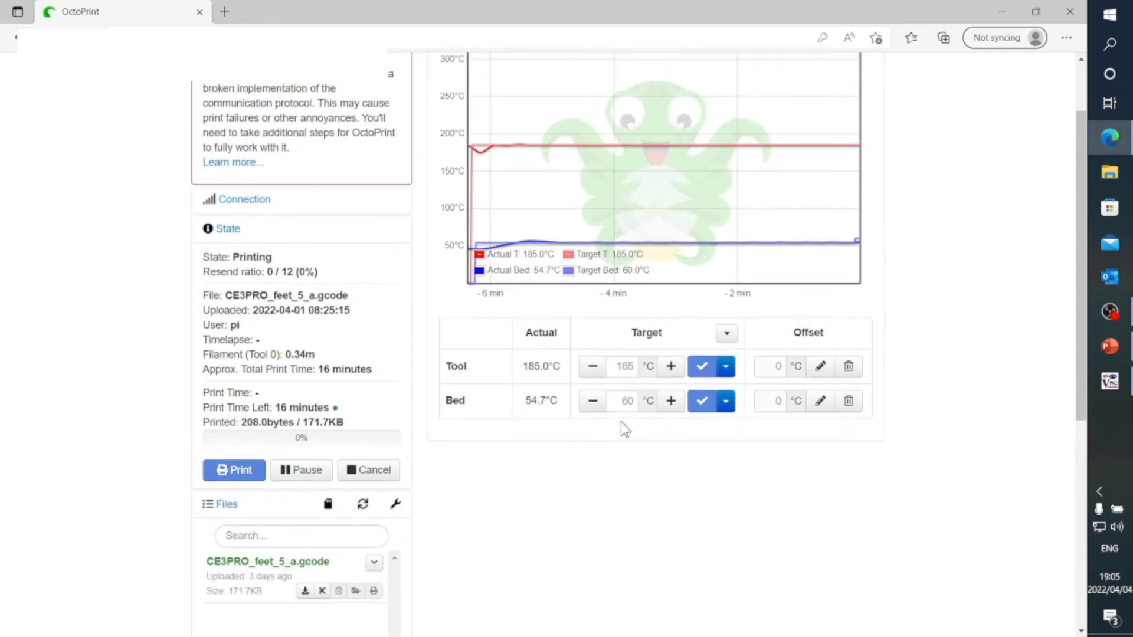
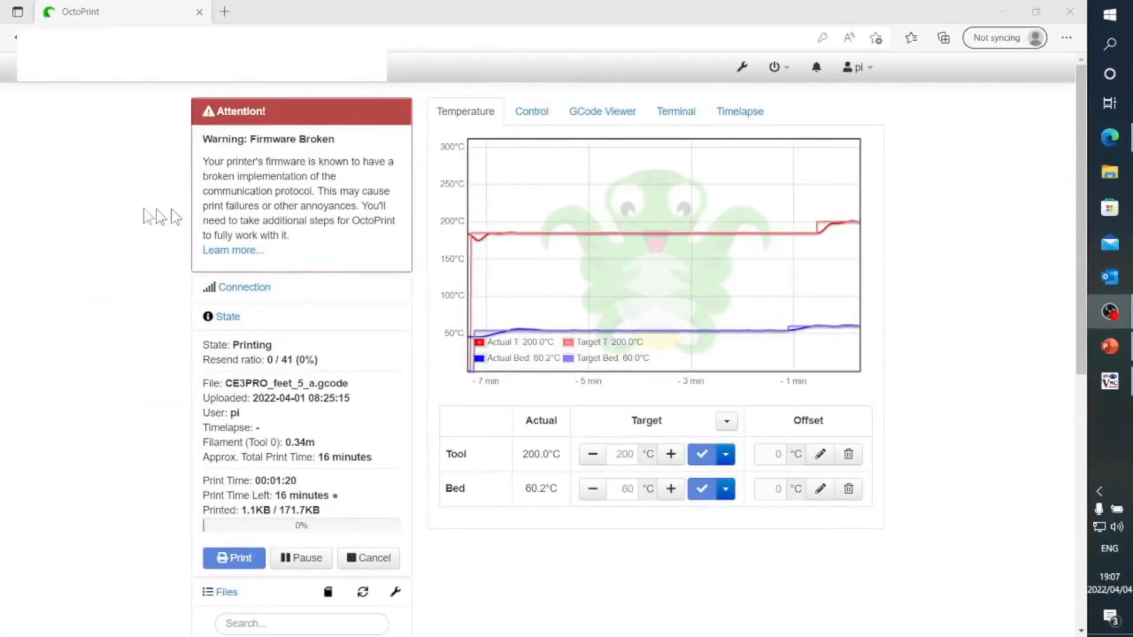
Check the printer's camera view in OctoPrint, and set the target temperatures to 210 °C for the tool and 70 °C for the bed
left_click(530, 112)
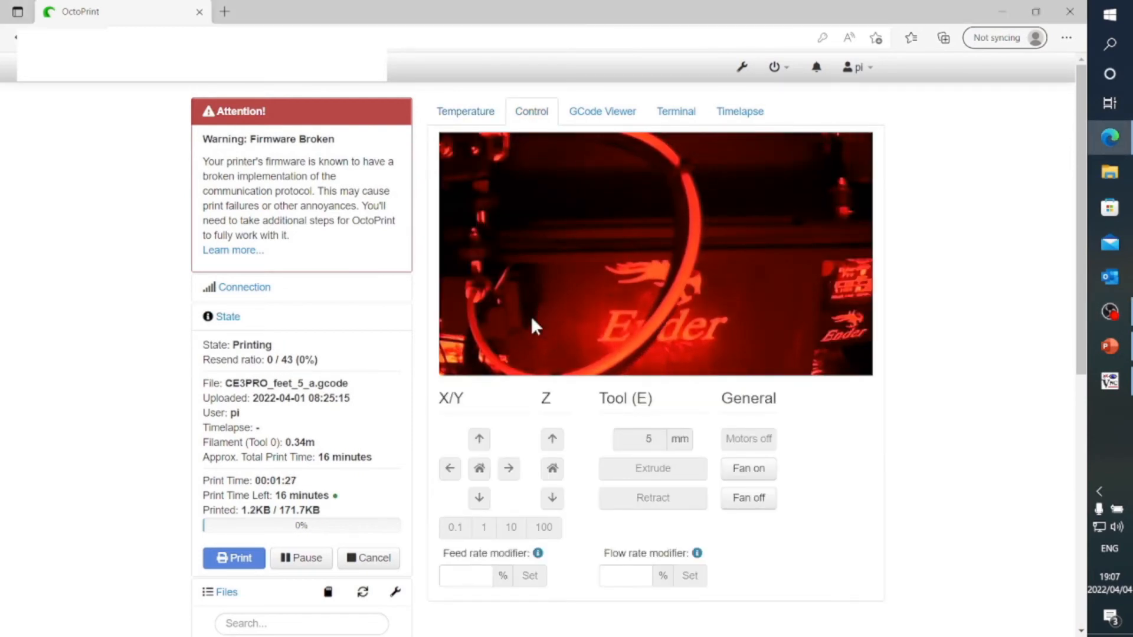
left_click(477, 115)
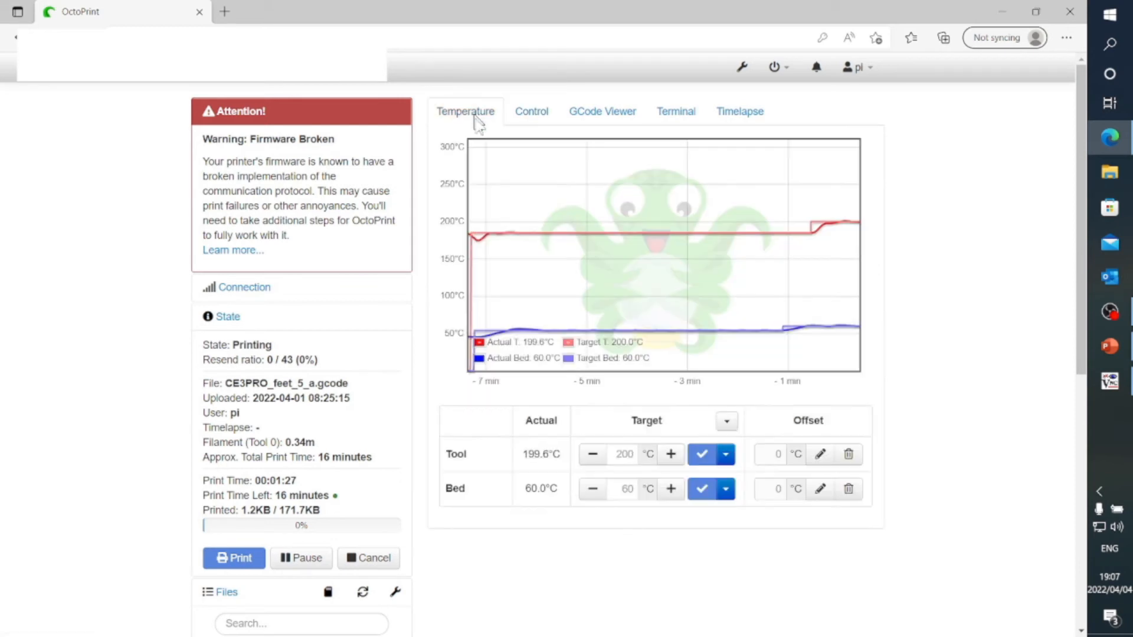
left_click(635, 456)
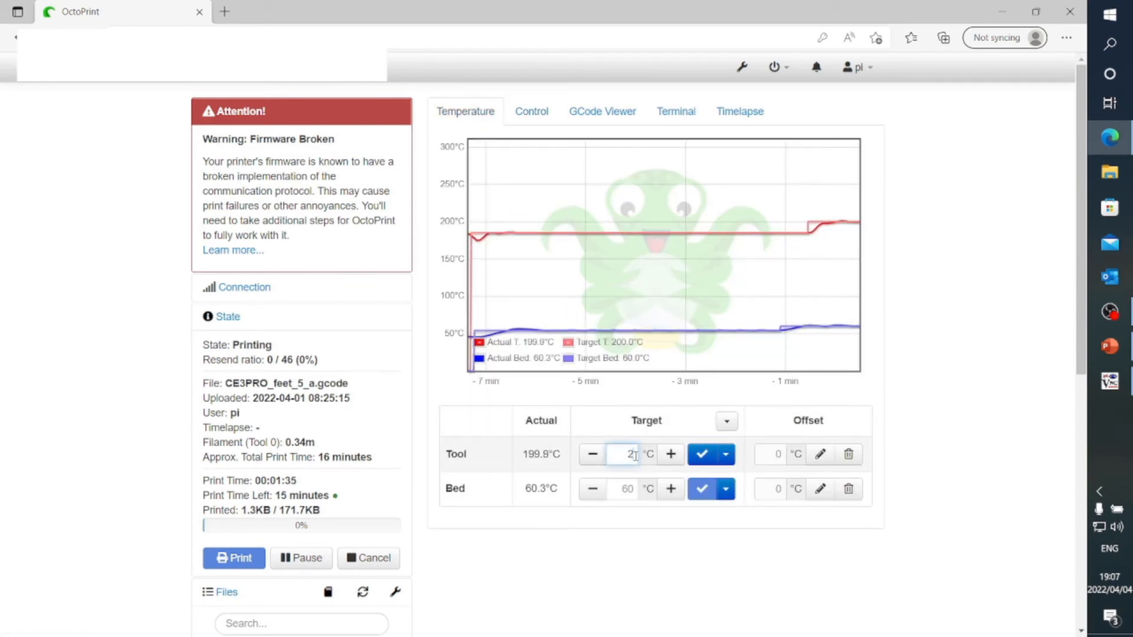
left_click(701, 454)
left_click(627, 490)
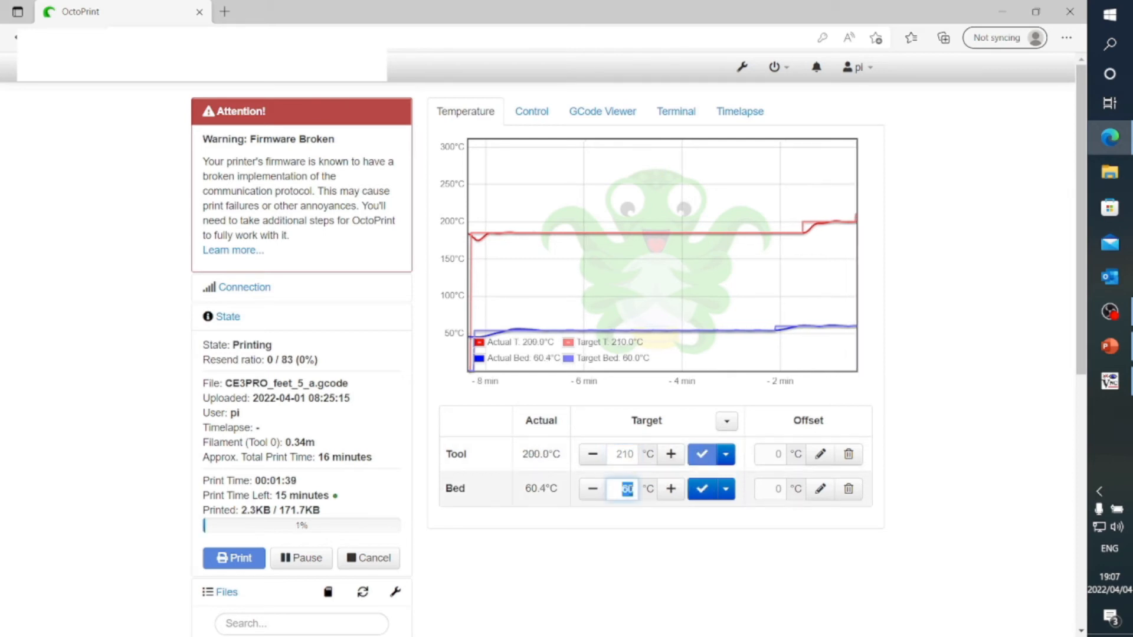
type("70")
left_click(701, 489)
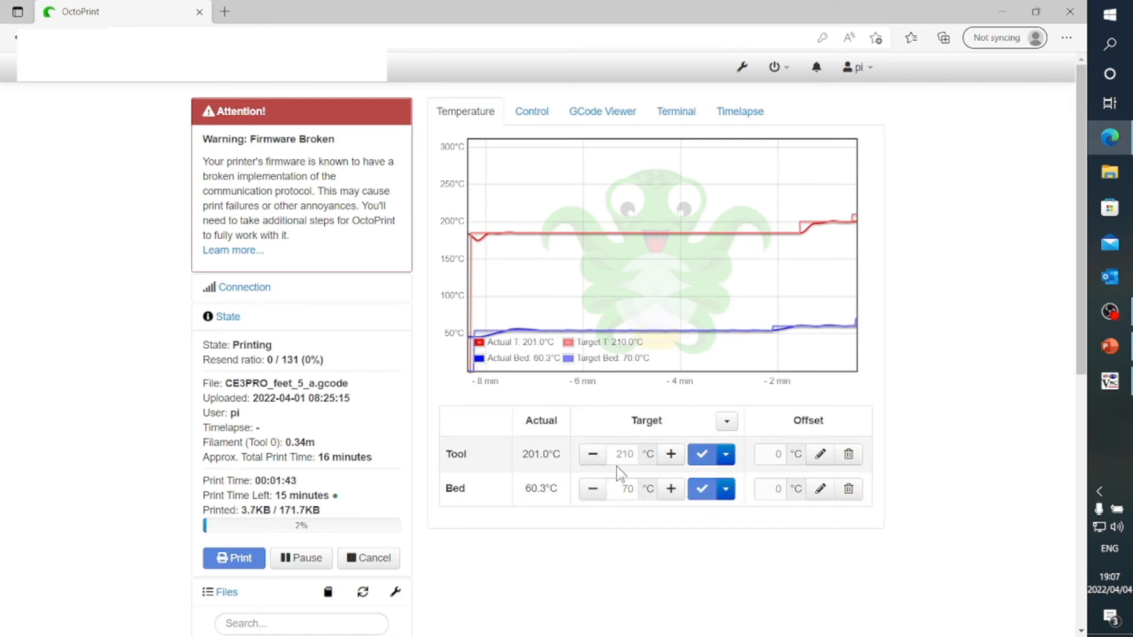
left_click(549, 119)
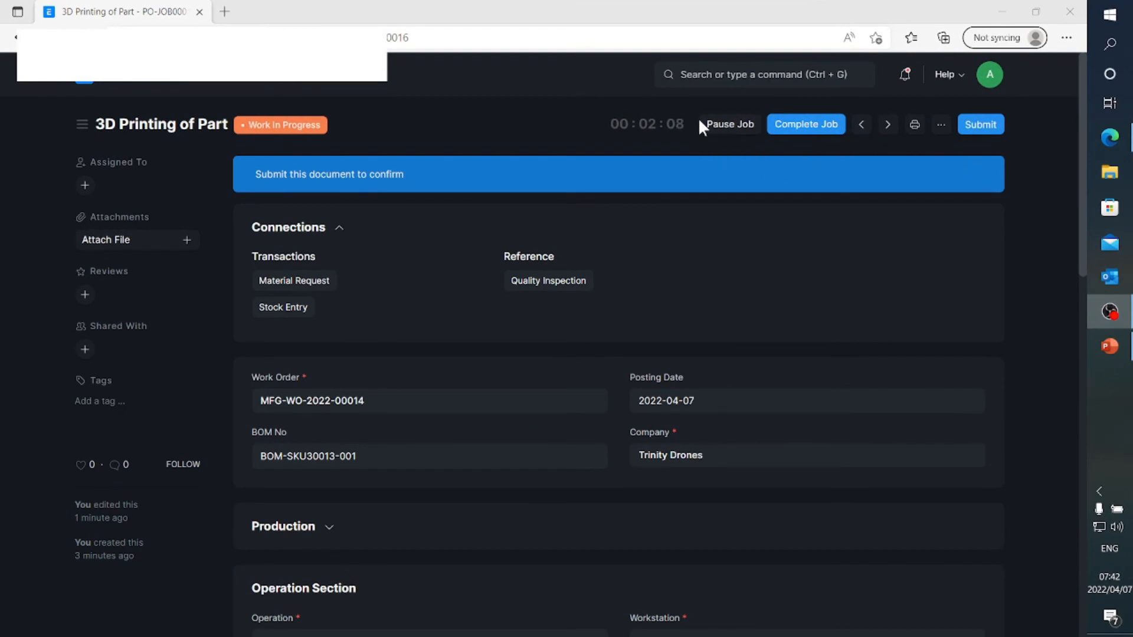
In ERPNext, complete the 3D Printing of Part job and review the time logs on its job card
left_click(802, 128)
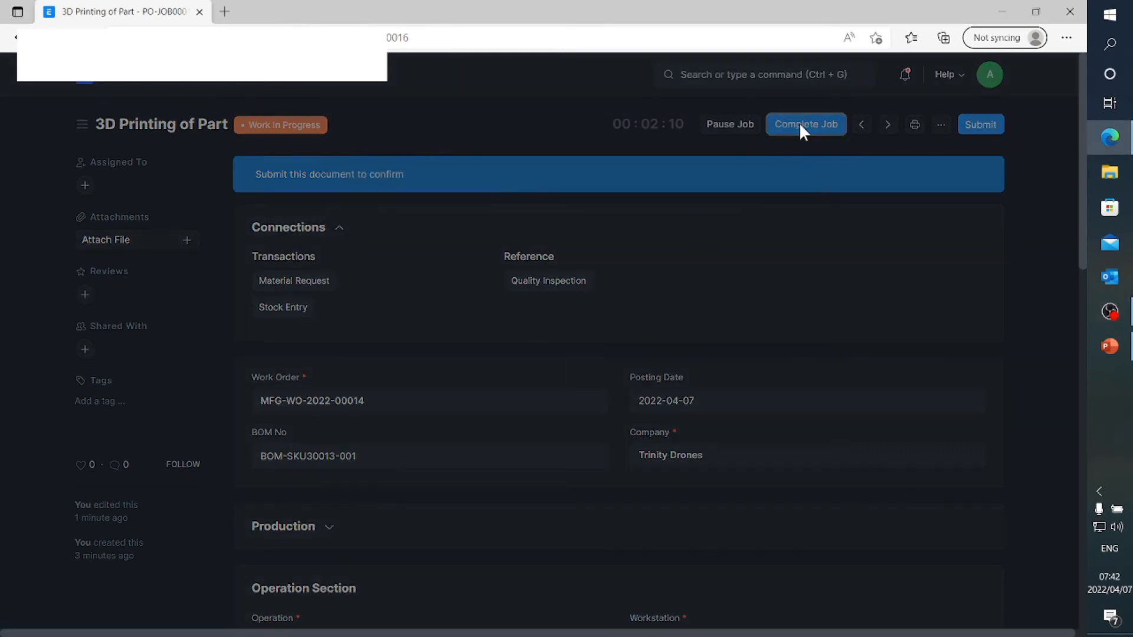
left_click(702, 219)
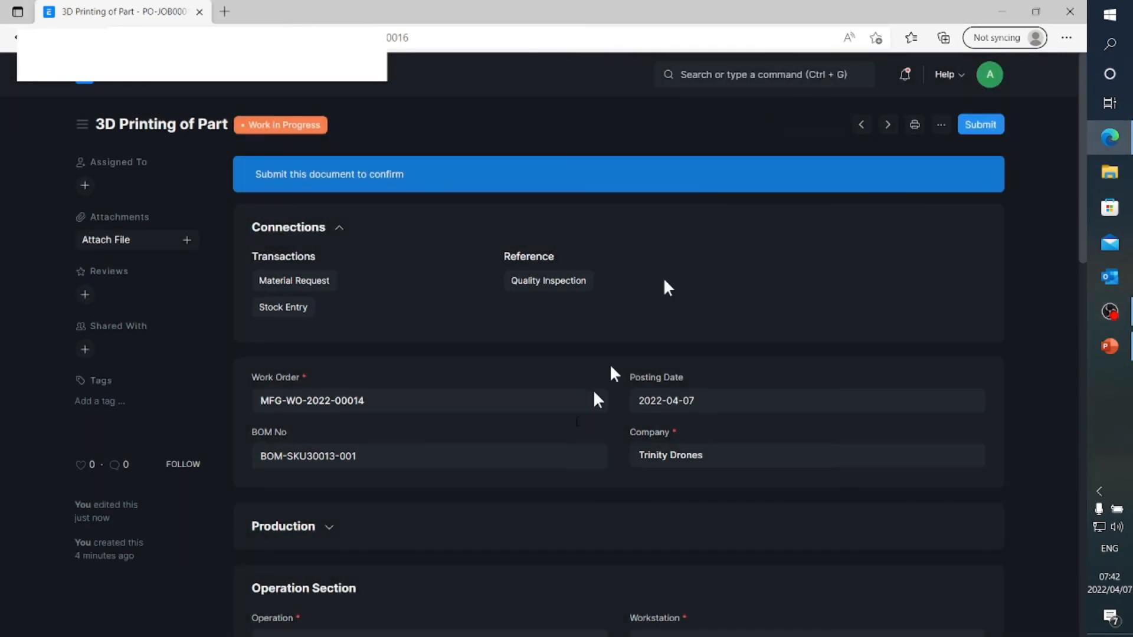
scroll(572, 419, "down", 7)
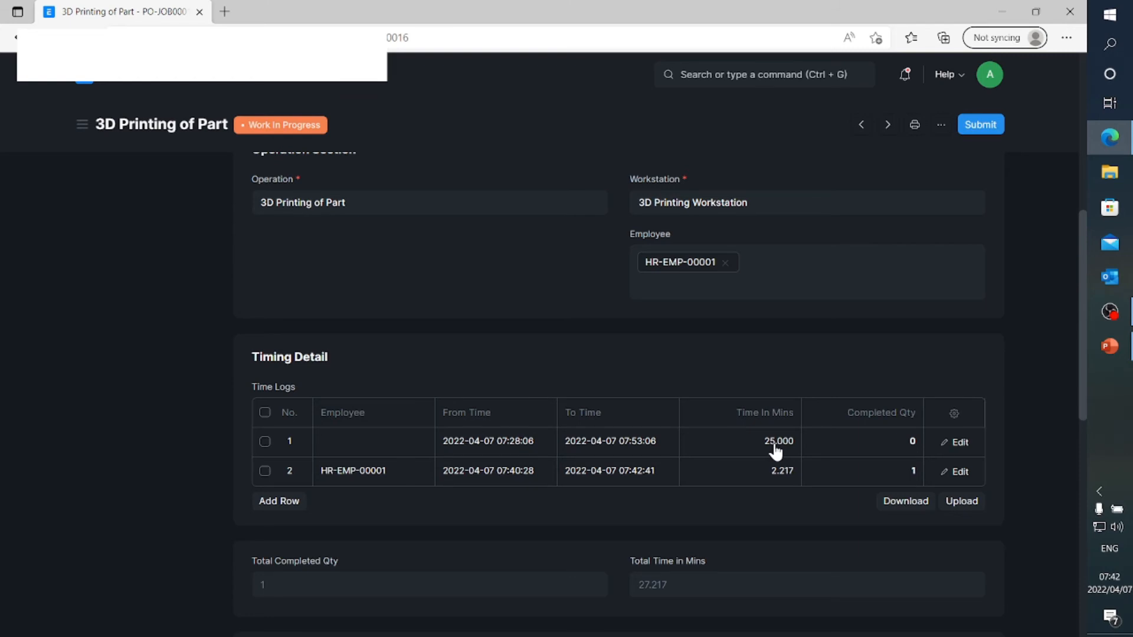
scroll(775, 452, "down", 2)
scroll(746, 490, "down", 4)
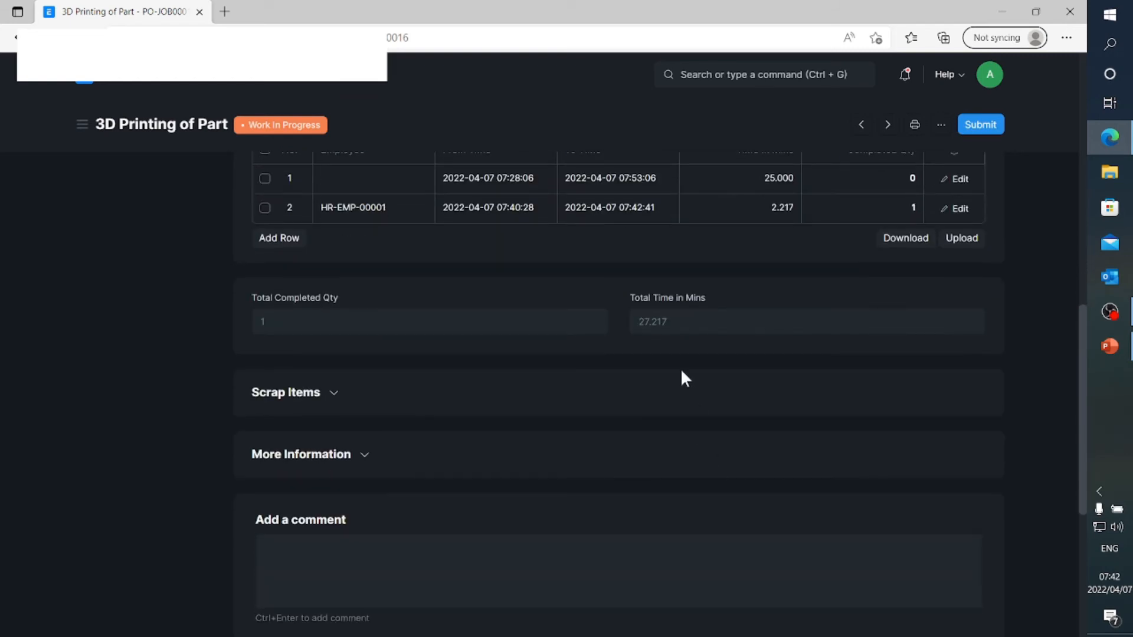
scroll(640, 326, "up", 4)
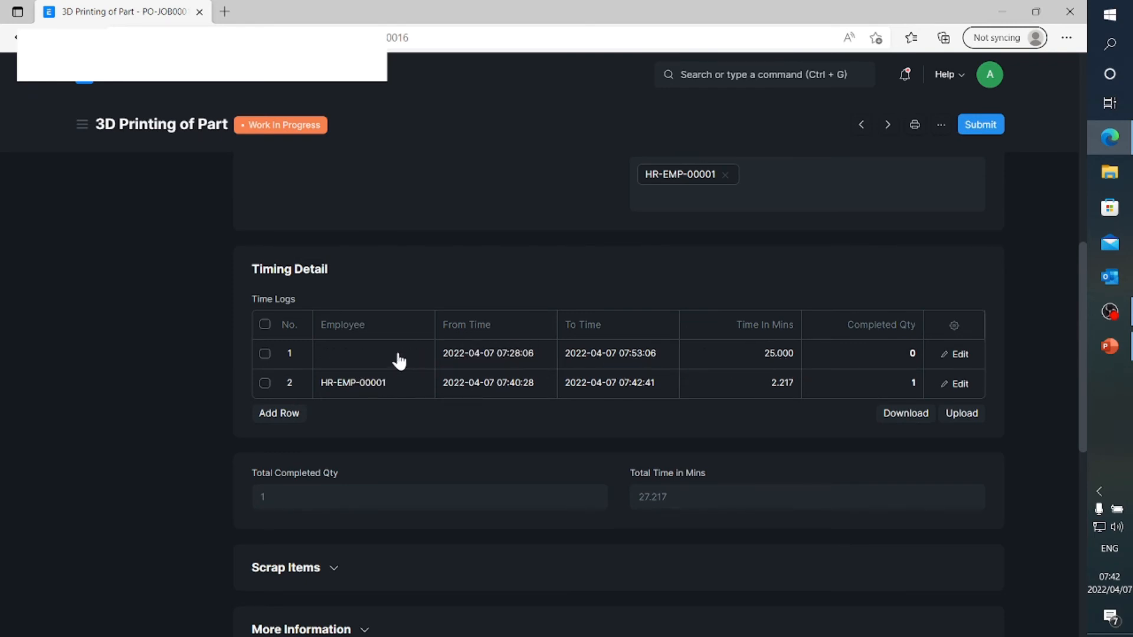
Delete the 25-minute time log that has no employee, and save and submit the job card
left_click(265, 353)
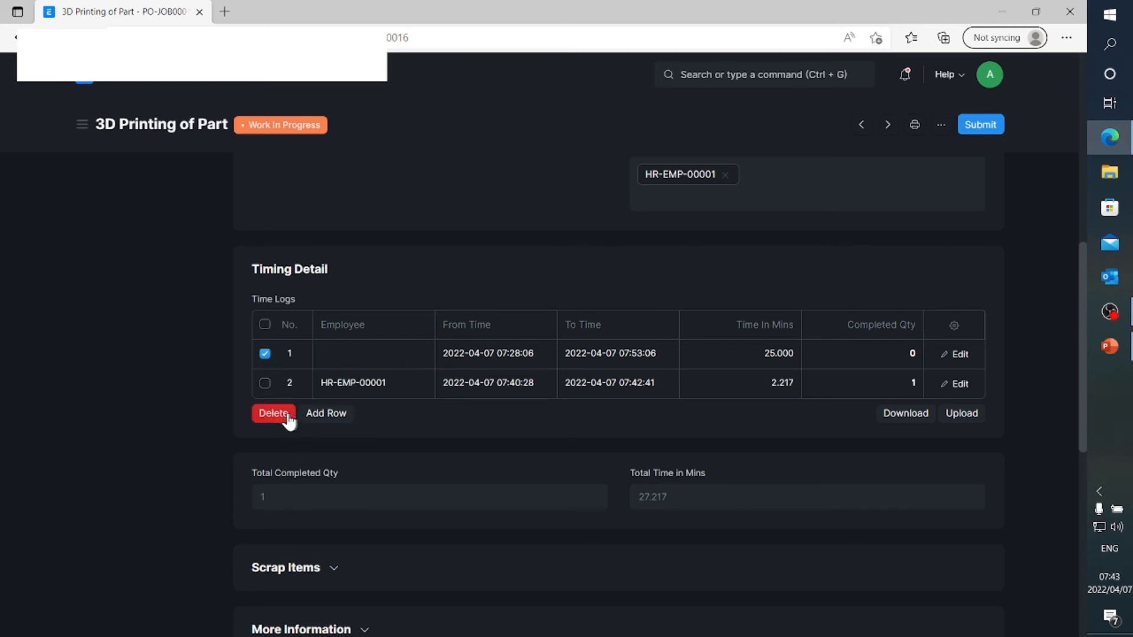
left_click(274, 414)
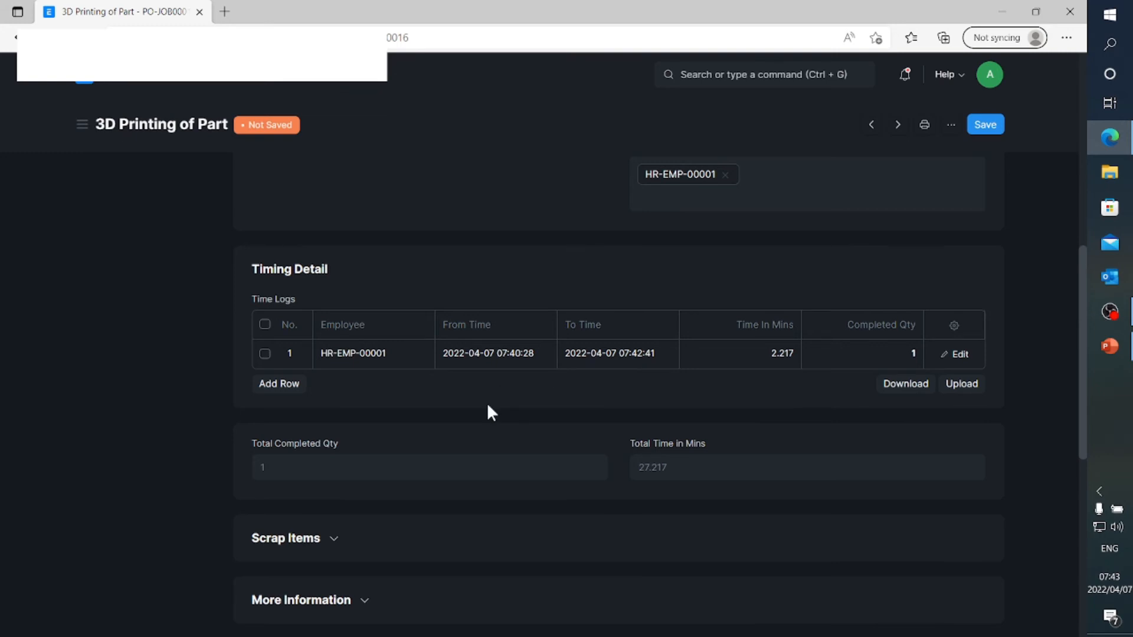
scroll(784, 398, "up", 5)
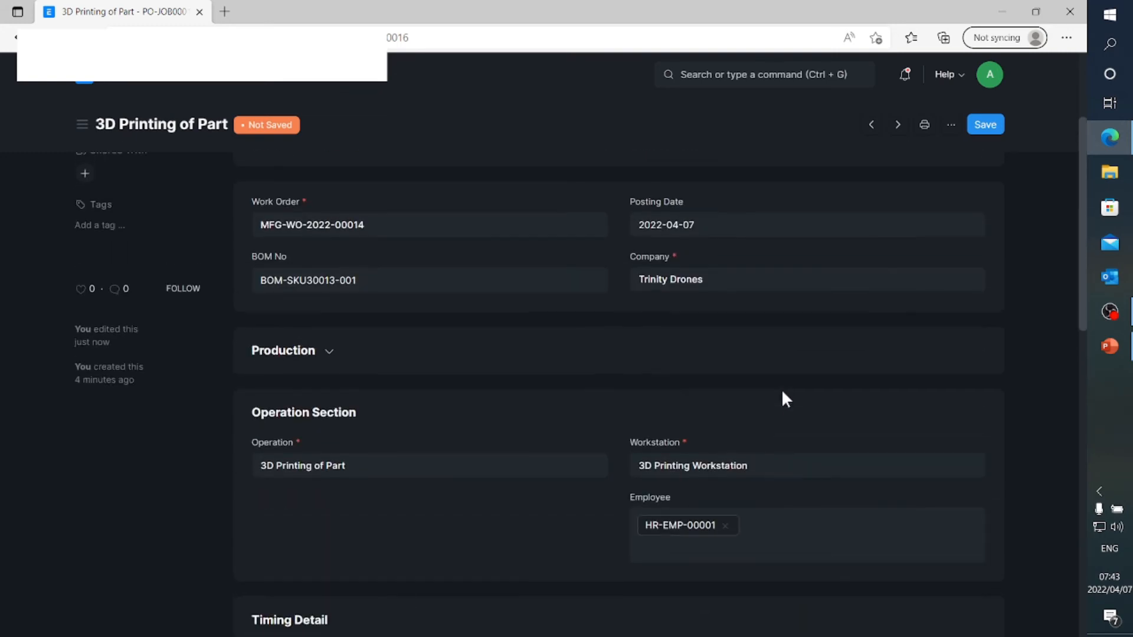
scroll(781, 388, "up", 3)
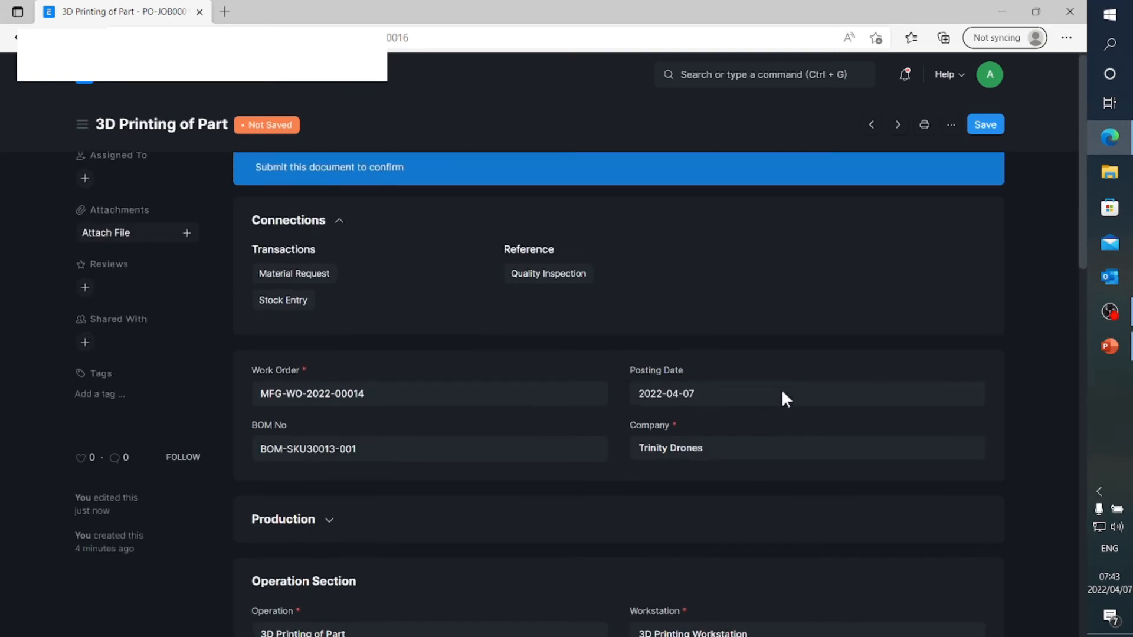
left_click(995, 126)
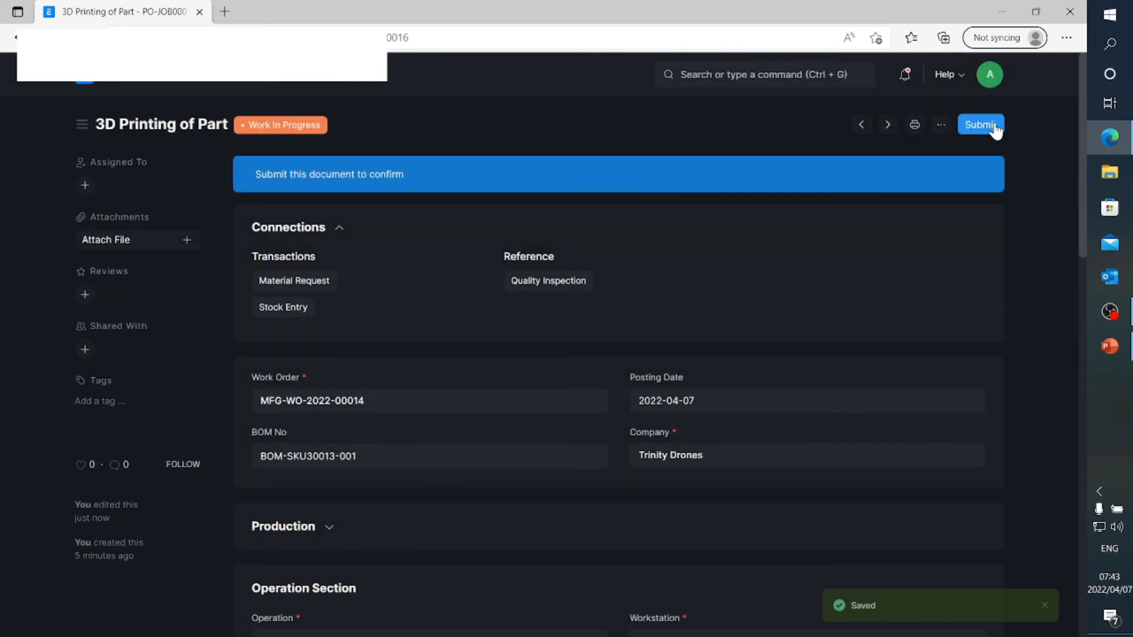
left_click(995, 127)
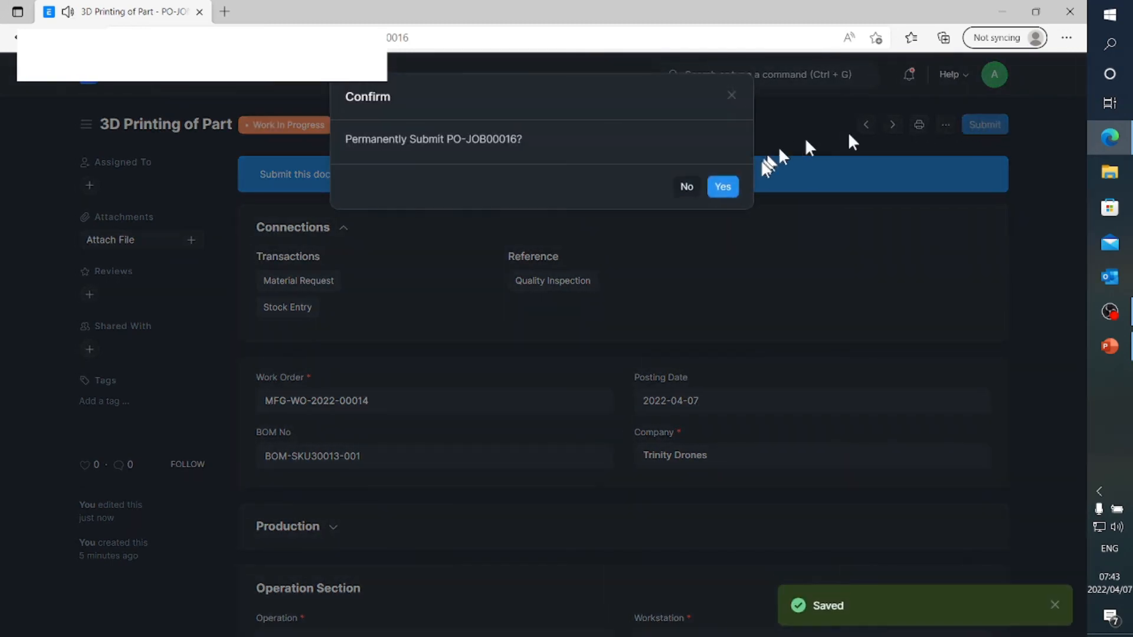
left_click(727, 191)
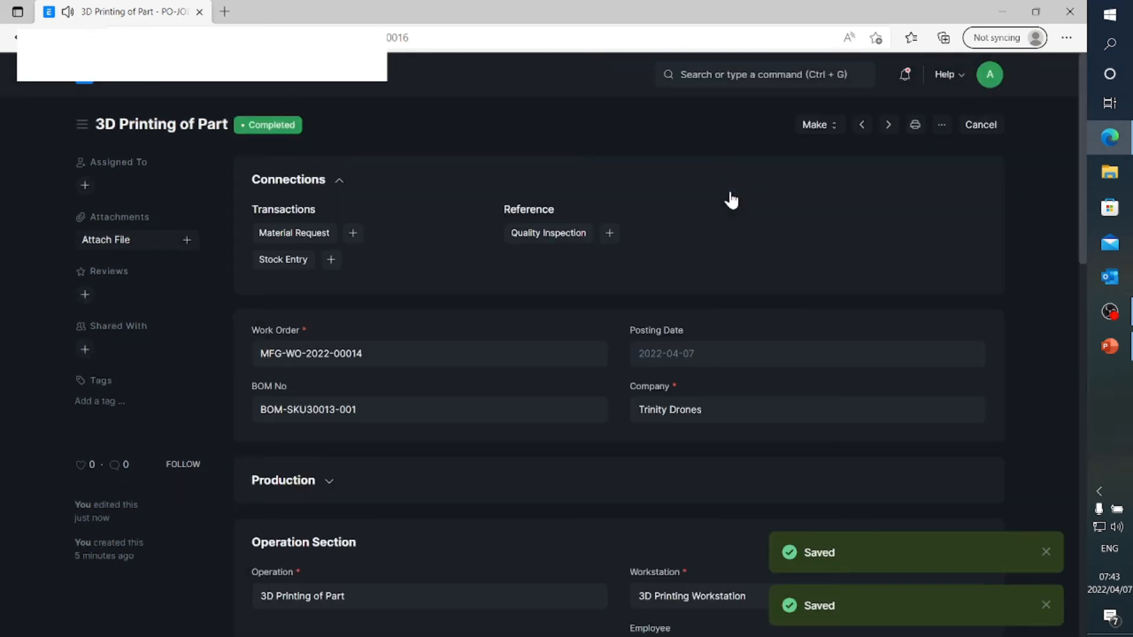
Open the in-process SKU30013 work order and finish it for a quantity of 1, creating a Manufacture stock entry
left_click(152, 85)
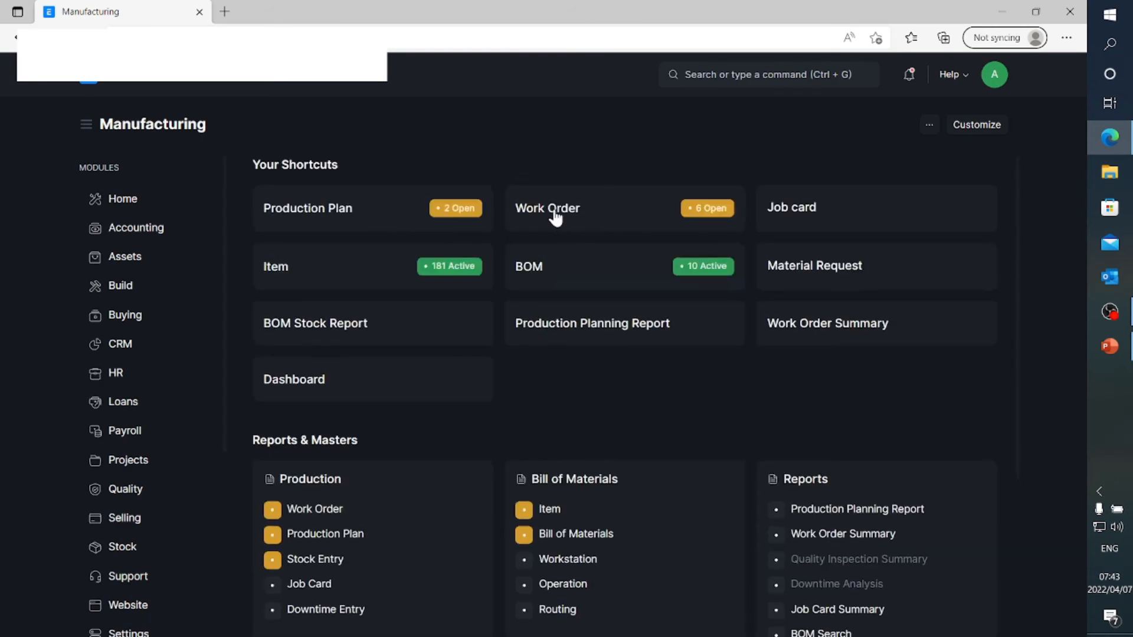
left_click(555, 219)
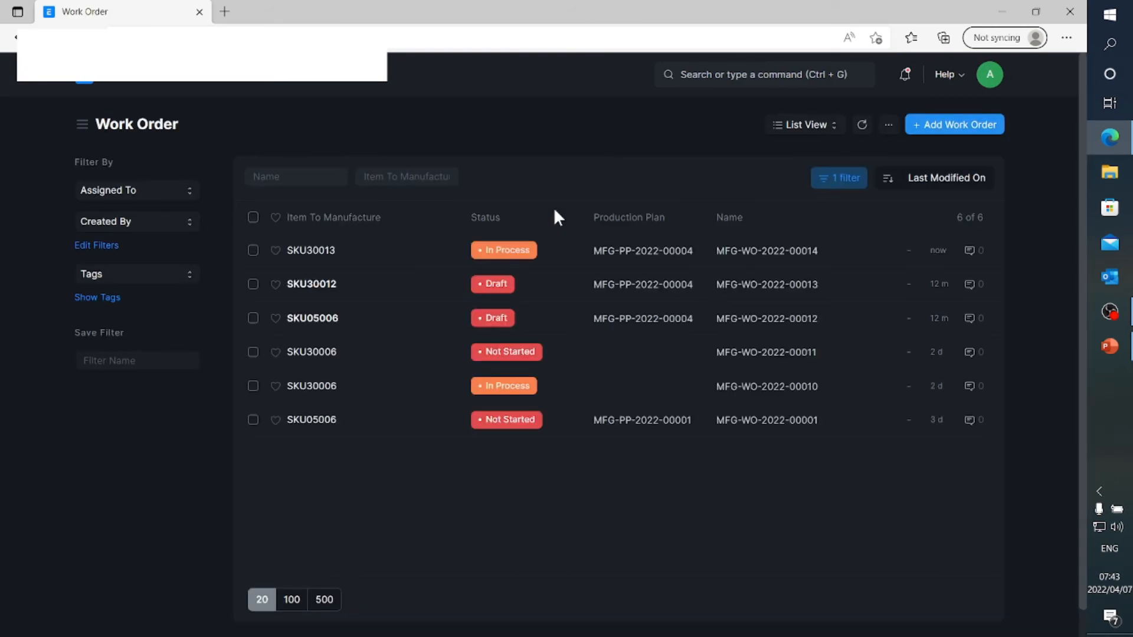
left_click(327, 254)
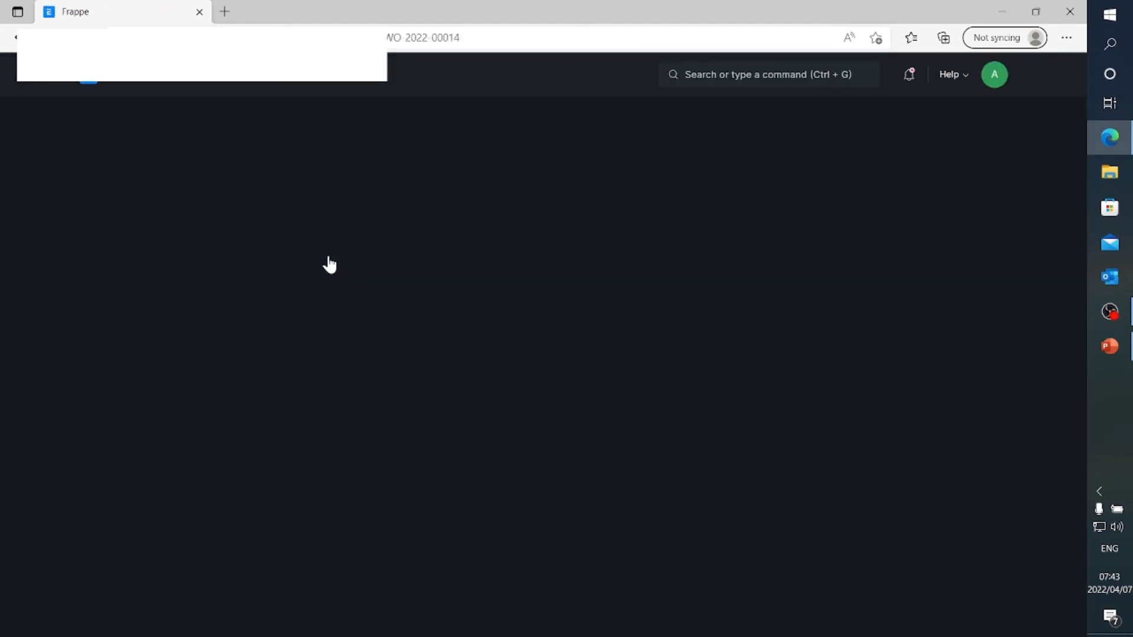
left_click(826, 125)
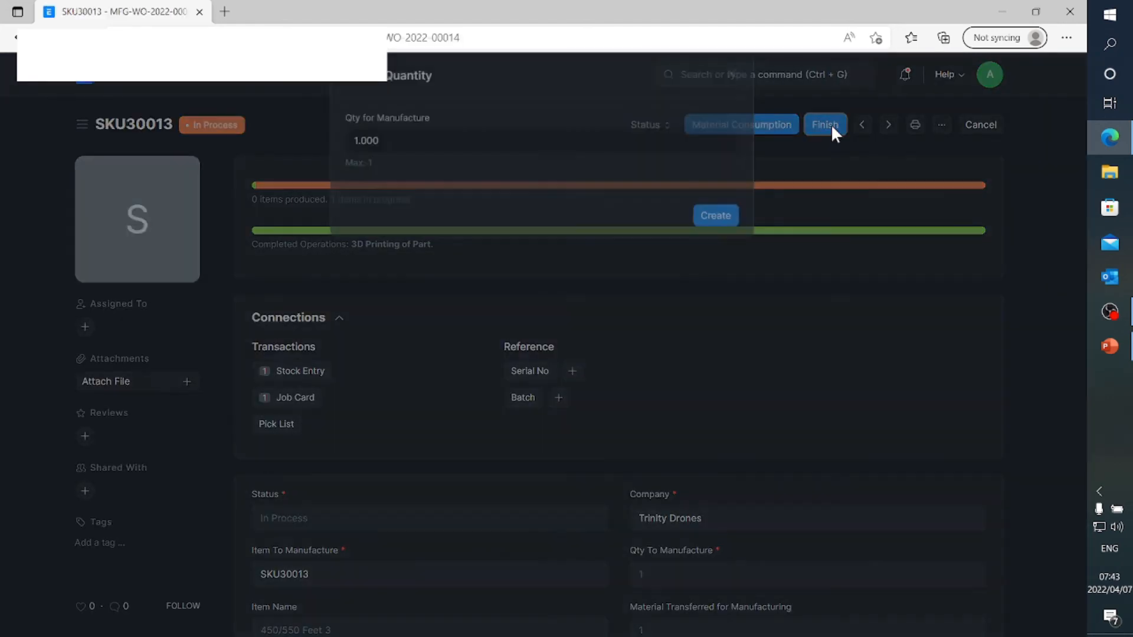
left_click(714, 237)
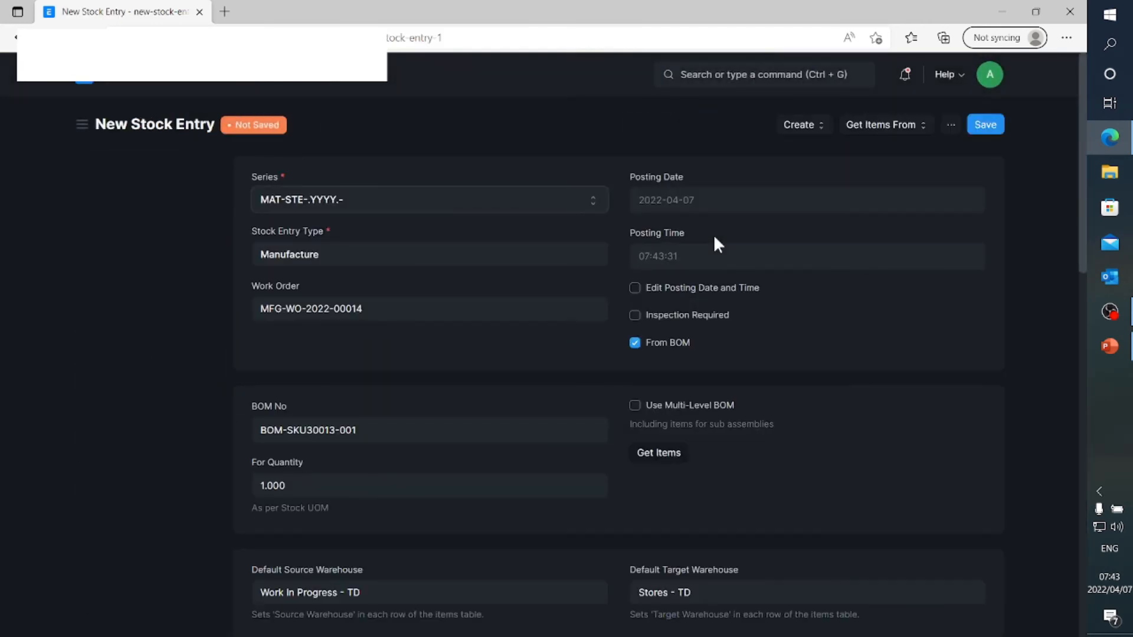
Save and permanently submit the Manufacture stock entry for the SKU30013 work order
left_click(983, 125)
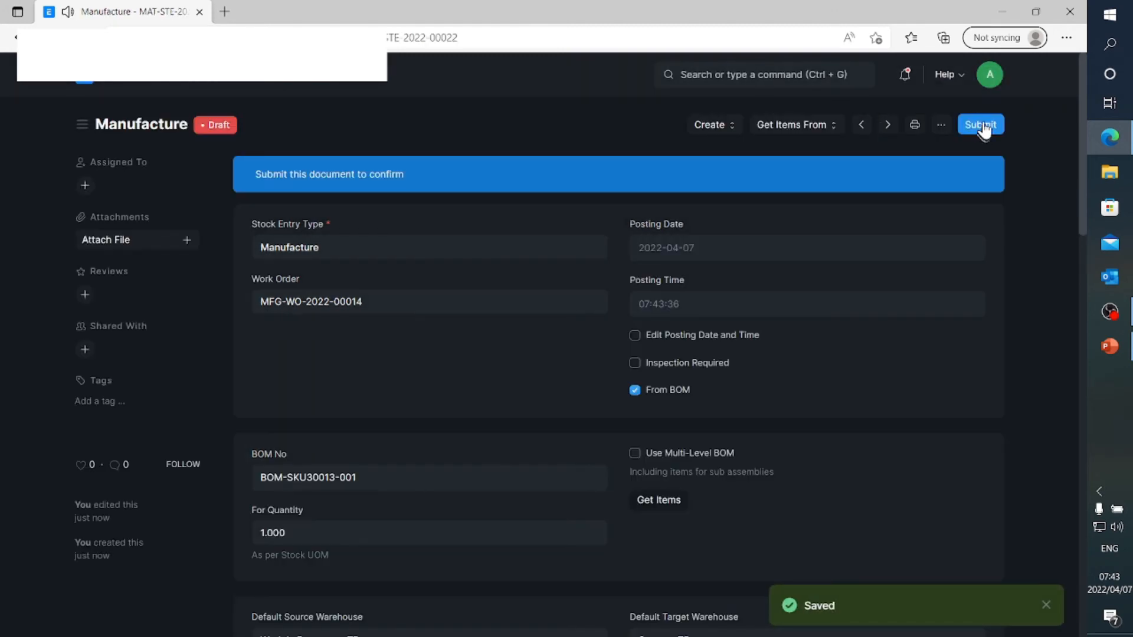
left_click(984, 128)
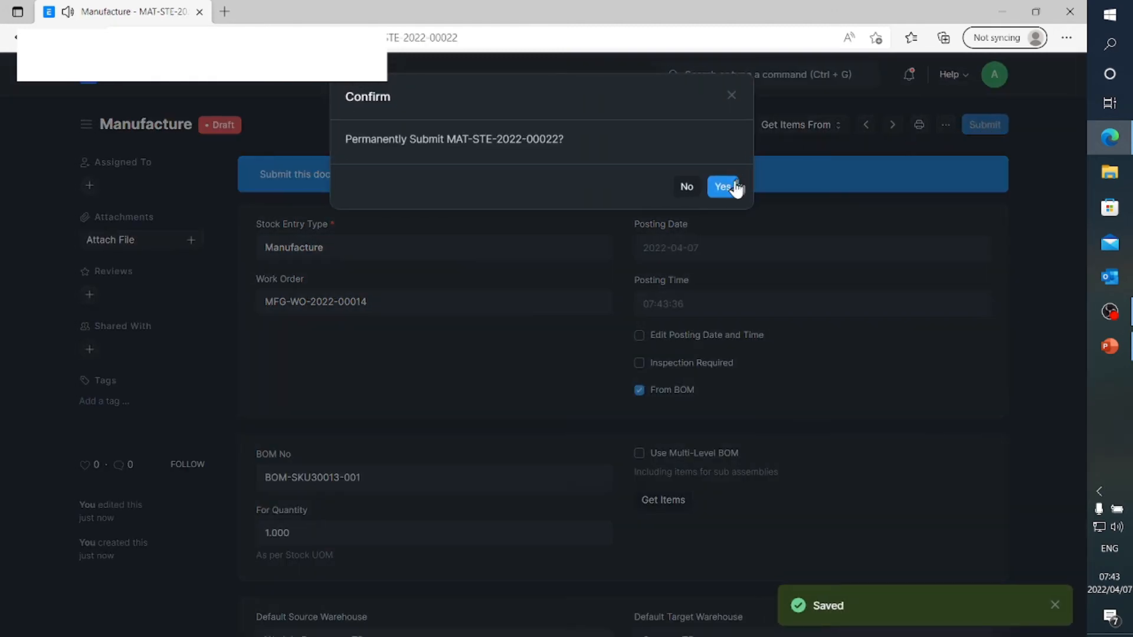
left_click(729, 186)
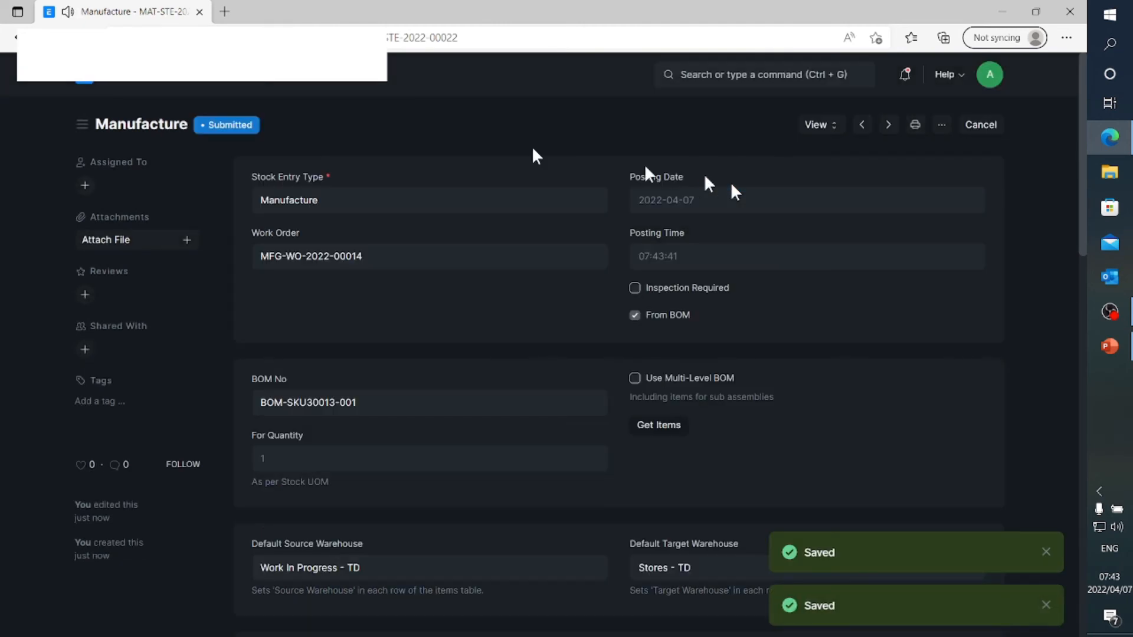
Open production plan MFG-PP-2022-00004 and list its linked work orders
left_click(91, 82)
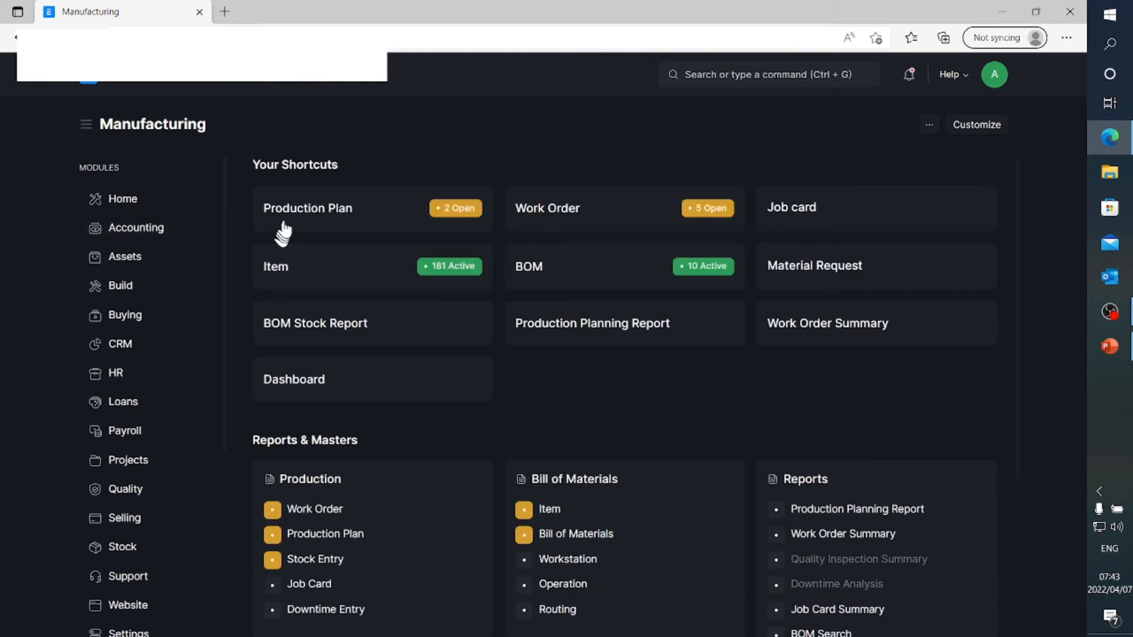
left_click(287, 214)
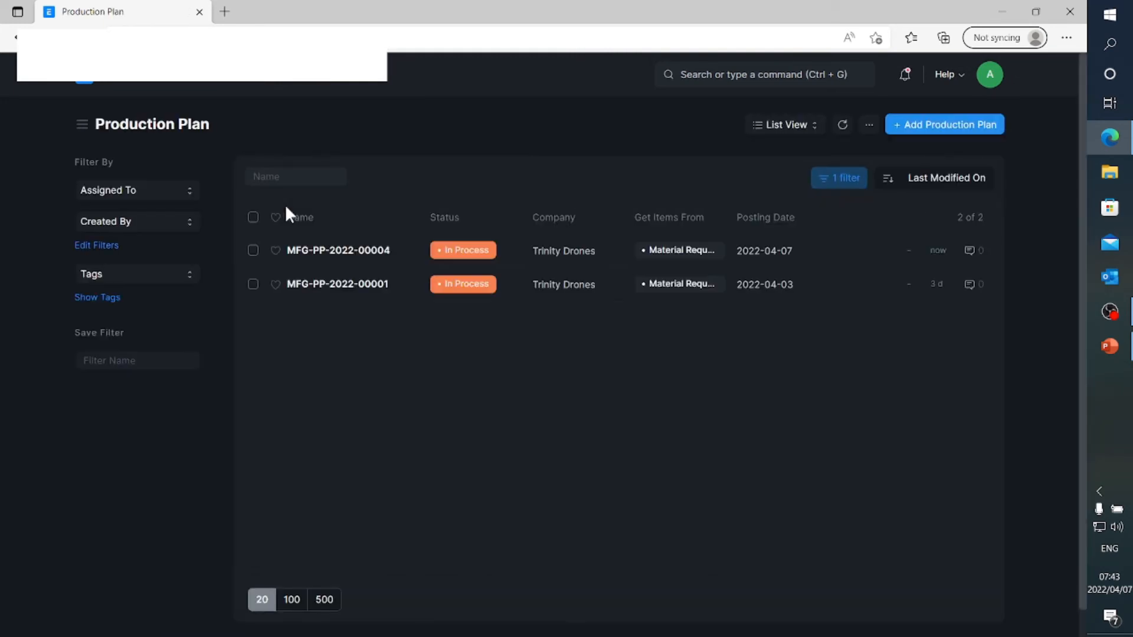
left_click(350, 253)
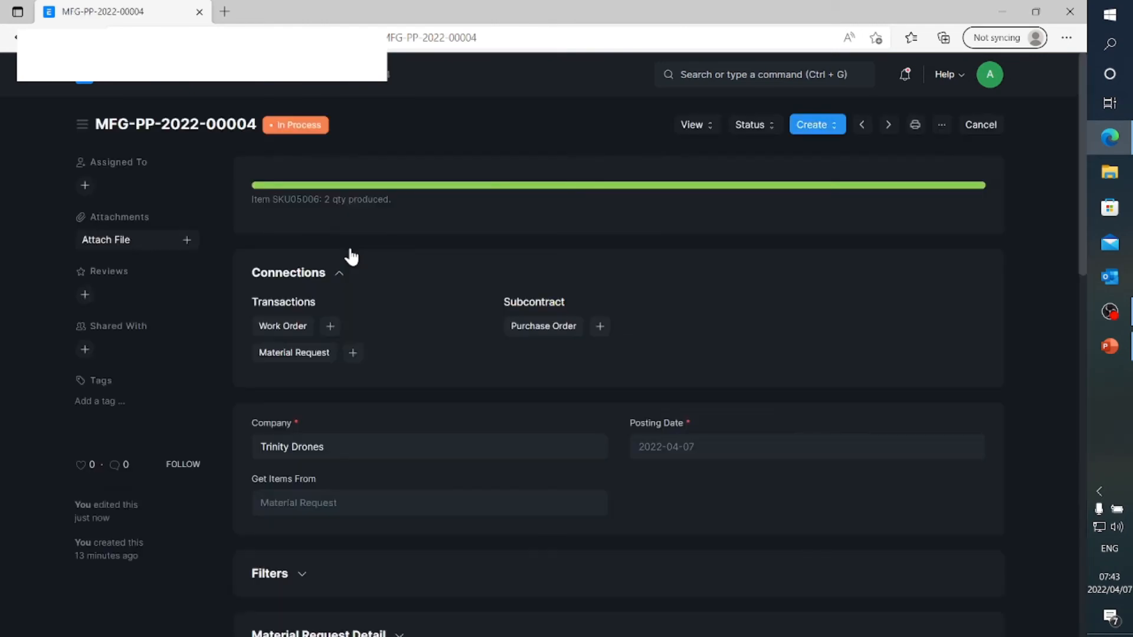
left_click(298, 328)
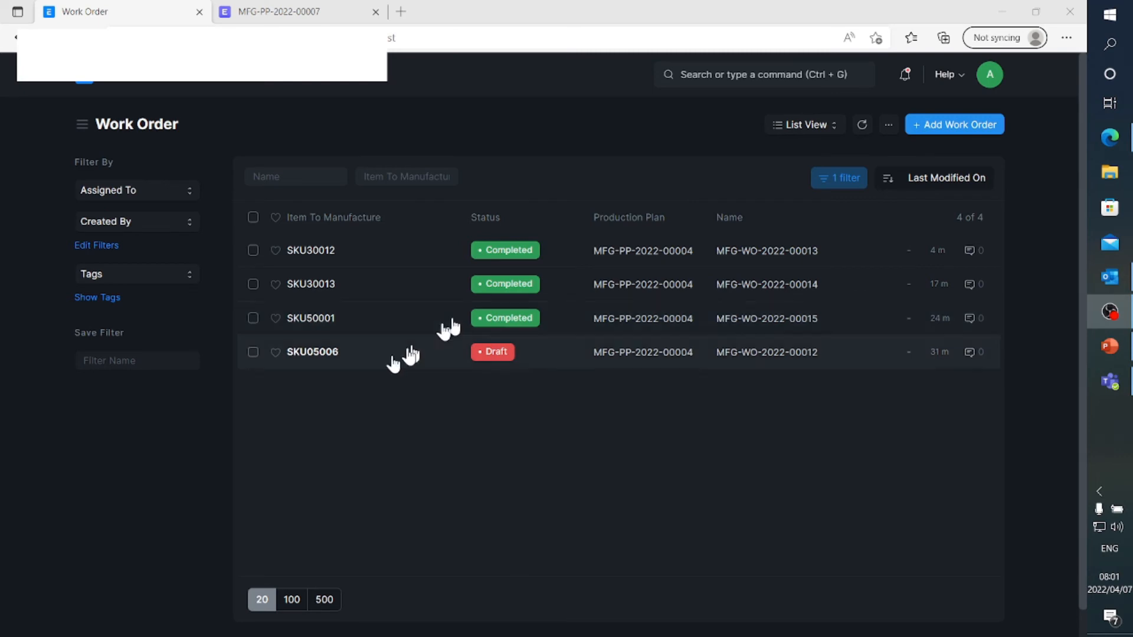
Open the draft SKU05006 work order and set its source warehouse to Stores - TD
left_click(324, 354)
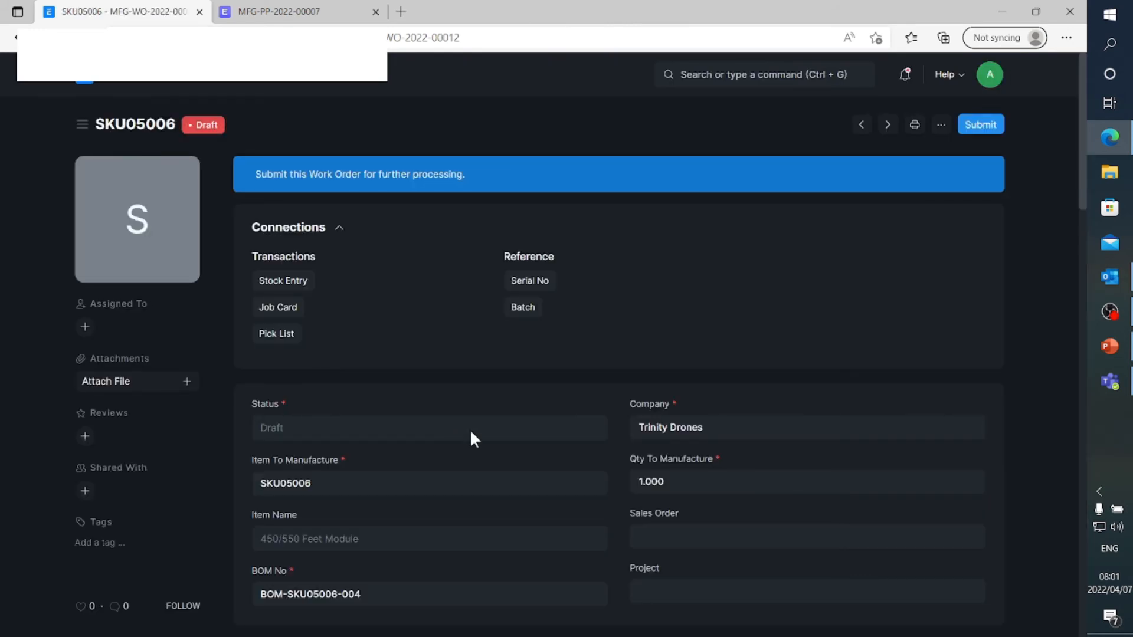
scroll(471, 433, "down", 3)
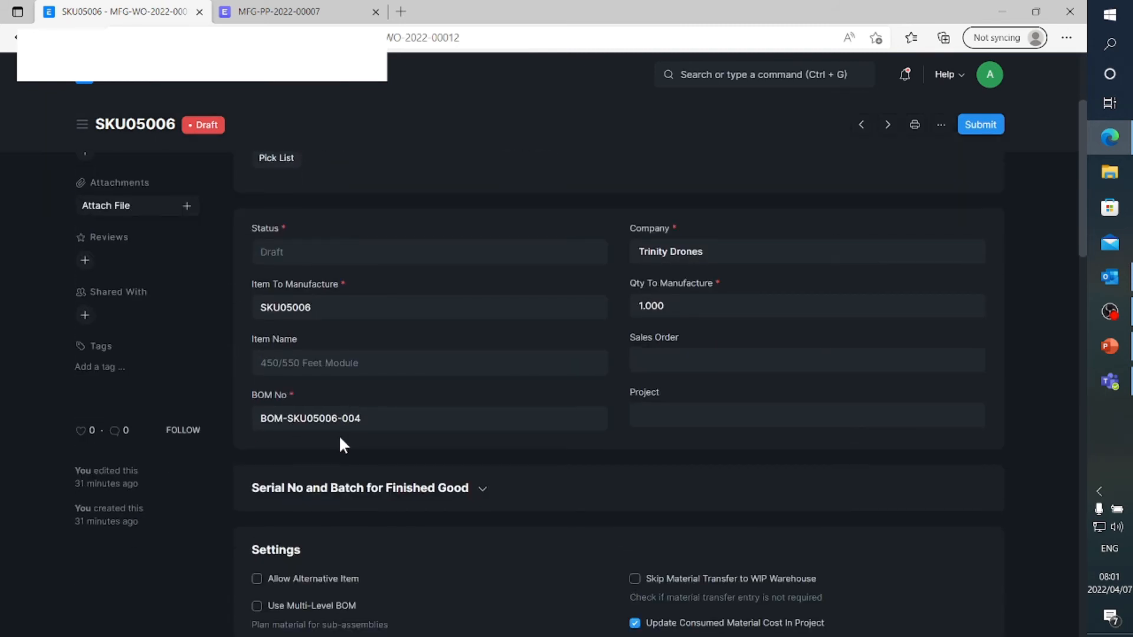
scroll(340, 438, "down", 4)
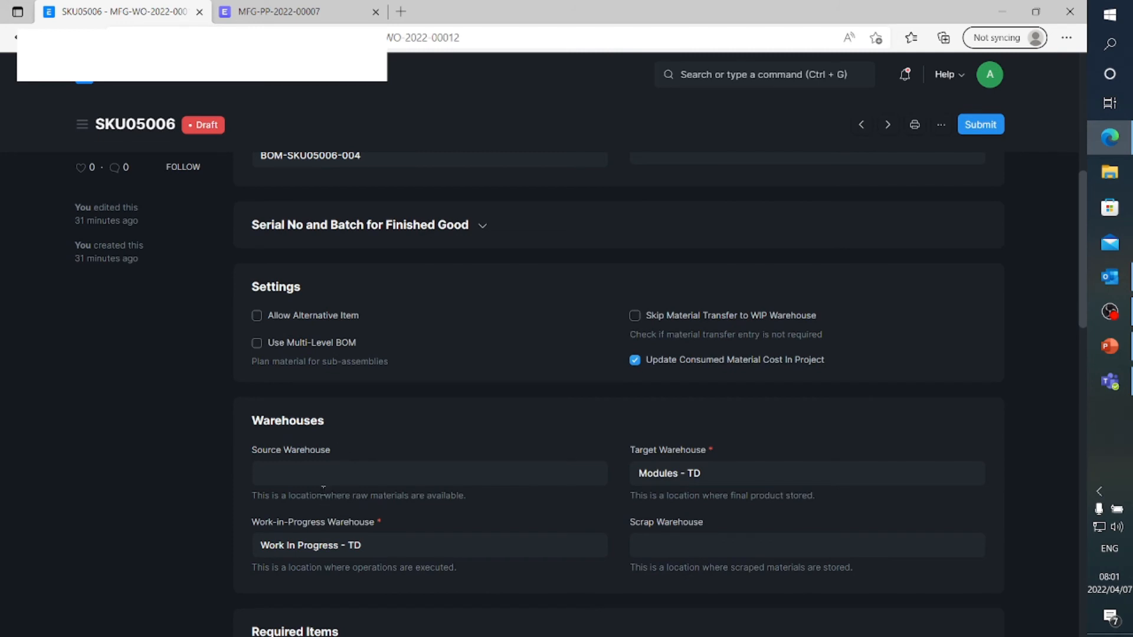
left_click(314, 478)
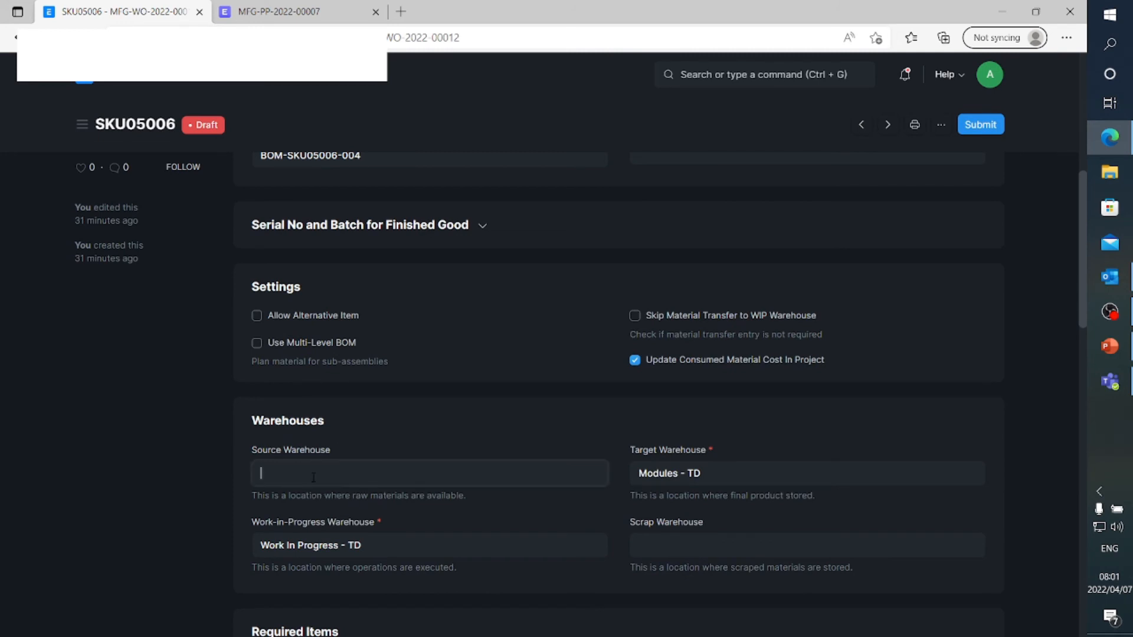
type("St")
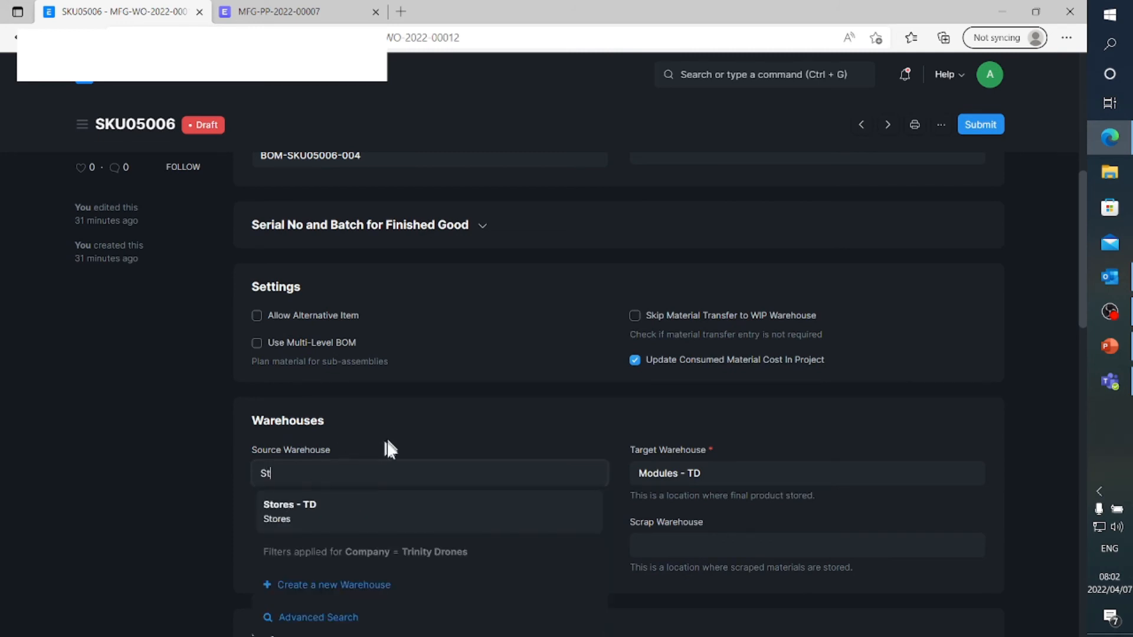
left_click(310, 504)
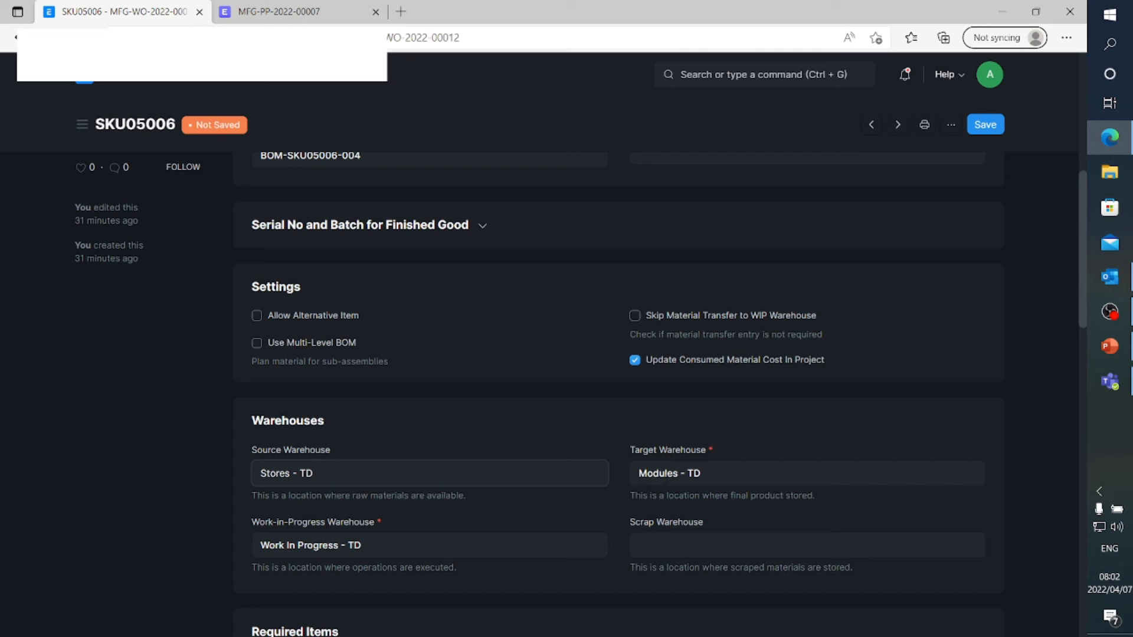
Review the required items and their source warehouses in the SKU05006 work order, and save it
scroll(618, 389, "down", 4)
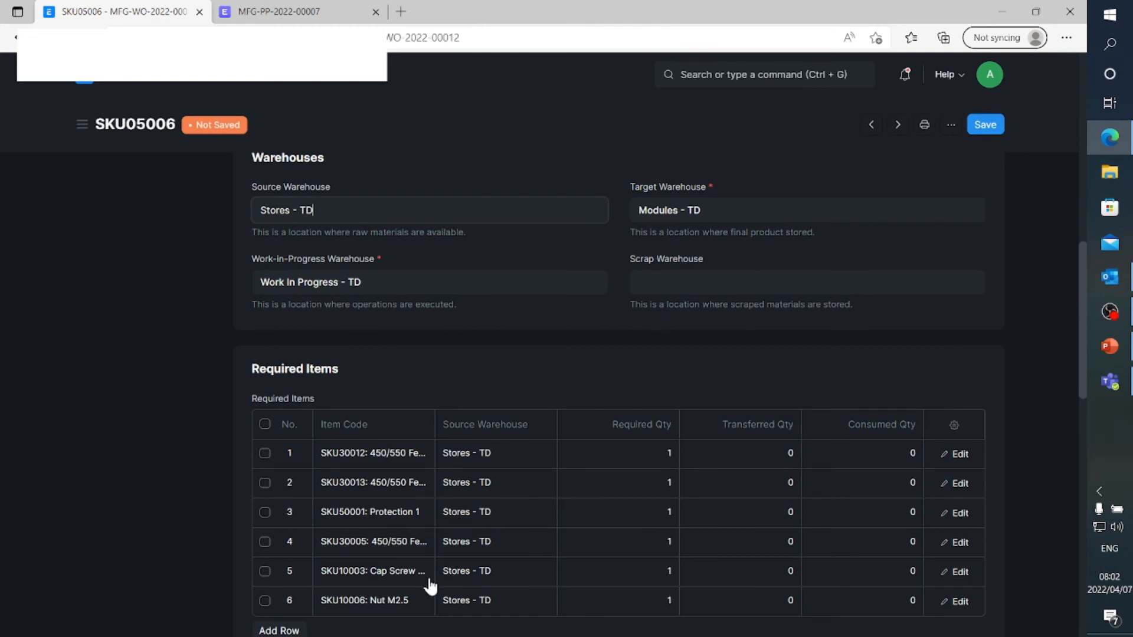
scroll(430, 586, "down", 3)
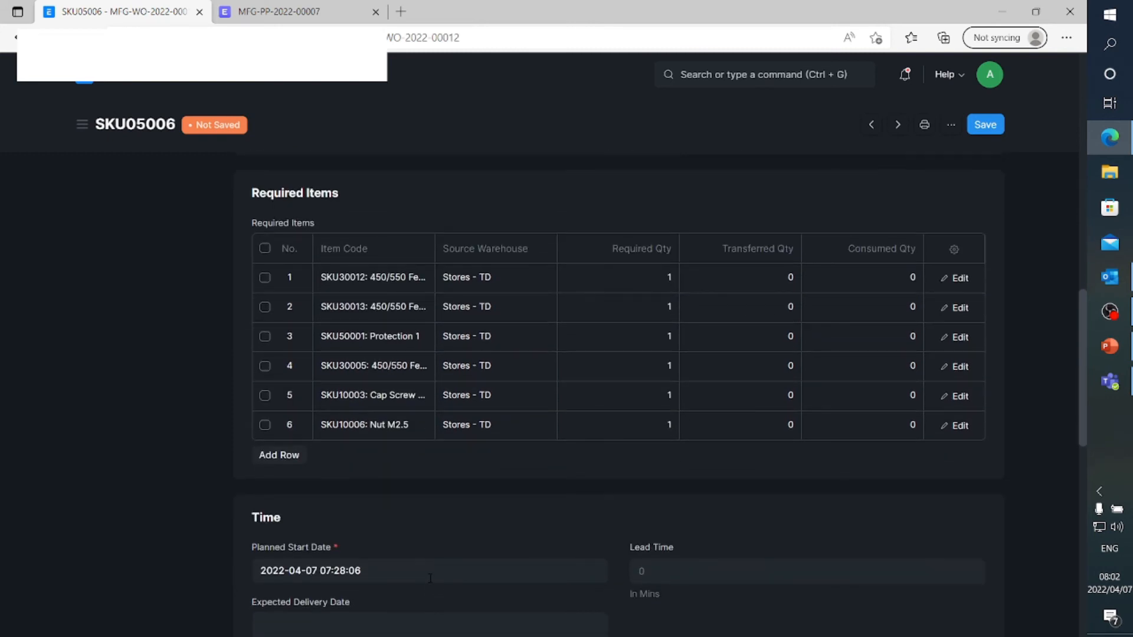
scroll(430, 586, "up", 4)
scroll(430, 578, "up", 1)
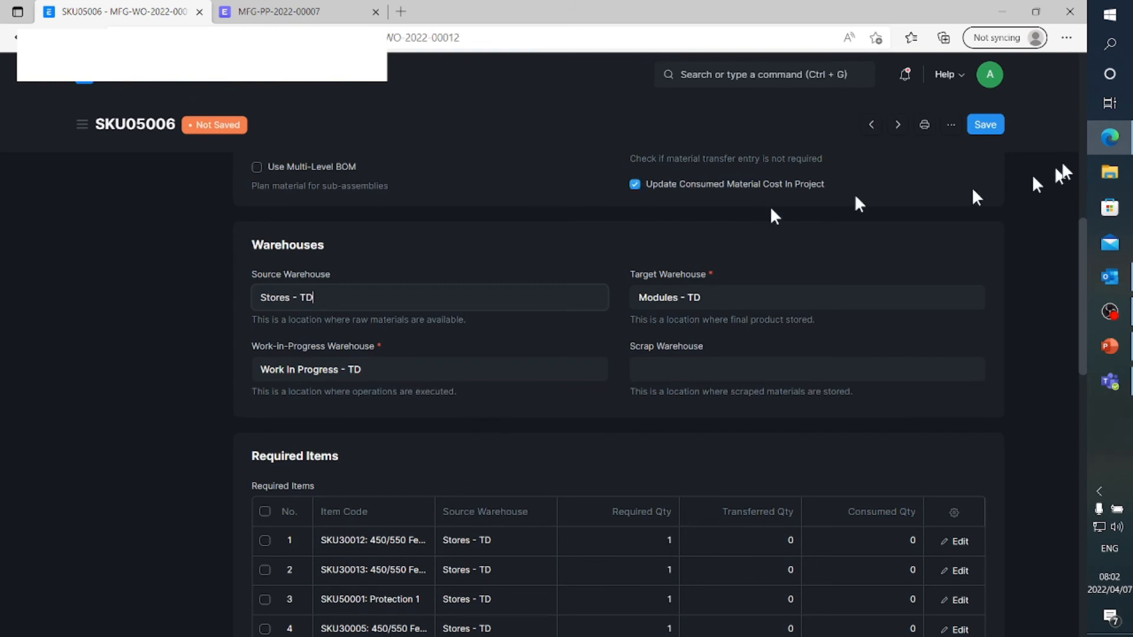
left_click(985, 125)
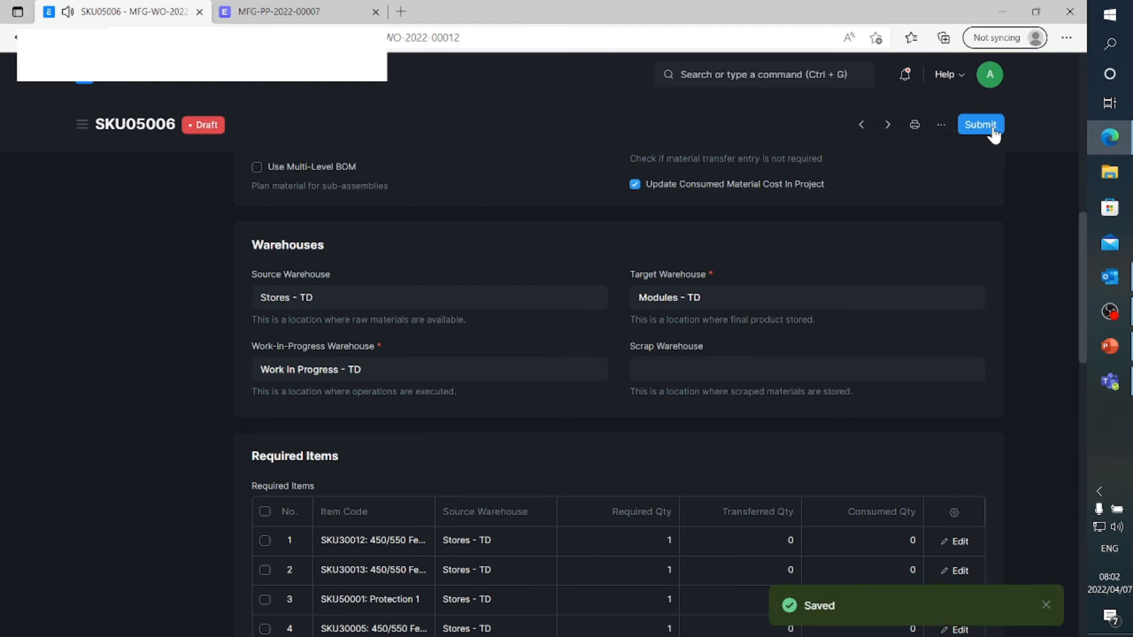
Leave the work order and open the Stock Ledger report from the Stock module
left_click(231, 84)
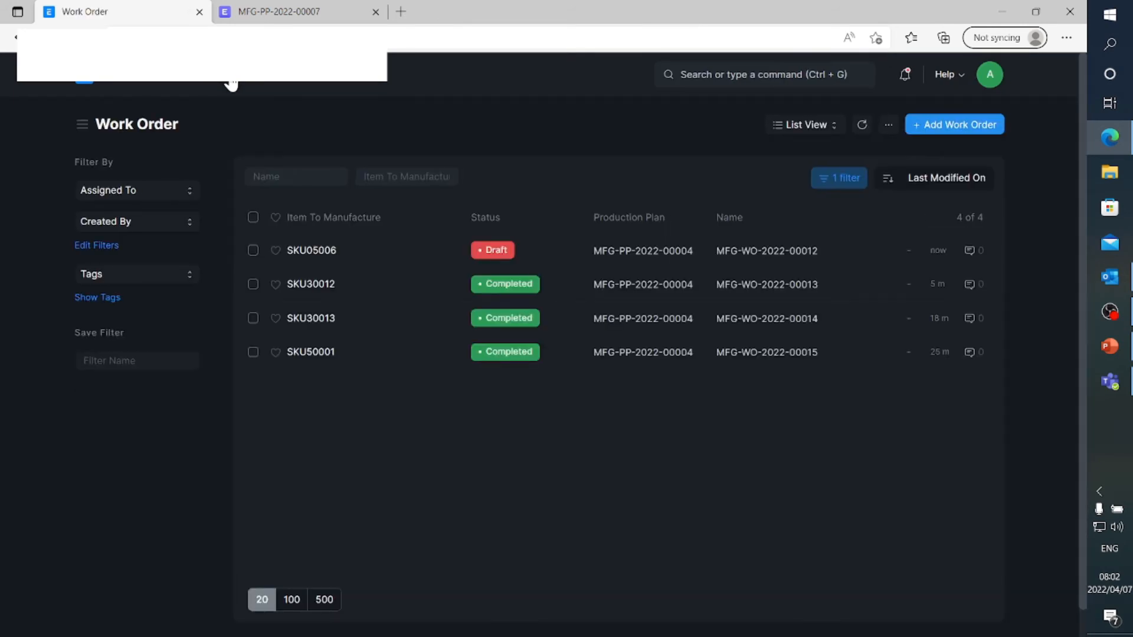
left_click(129, 86)
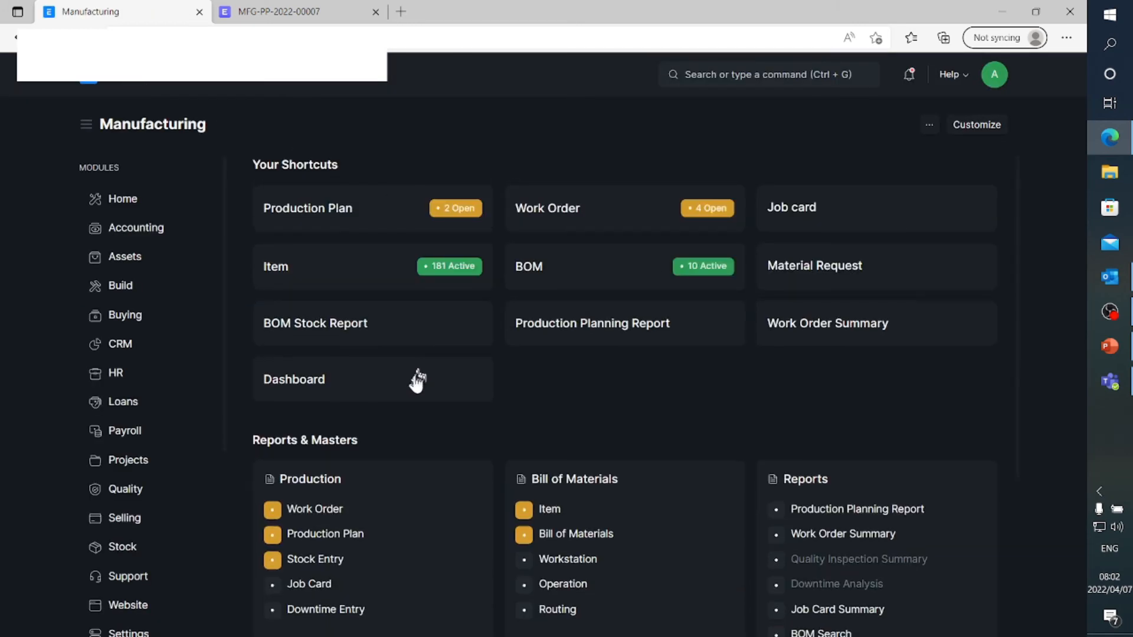
scroll(130, 570, "down", 2)
left_click(136, 480)
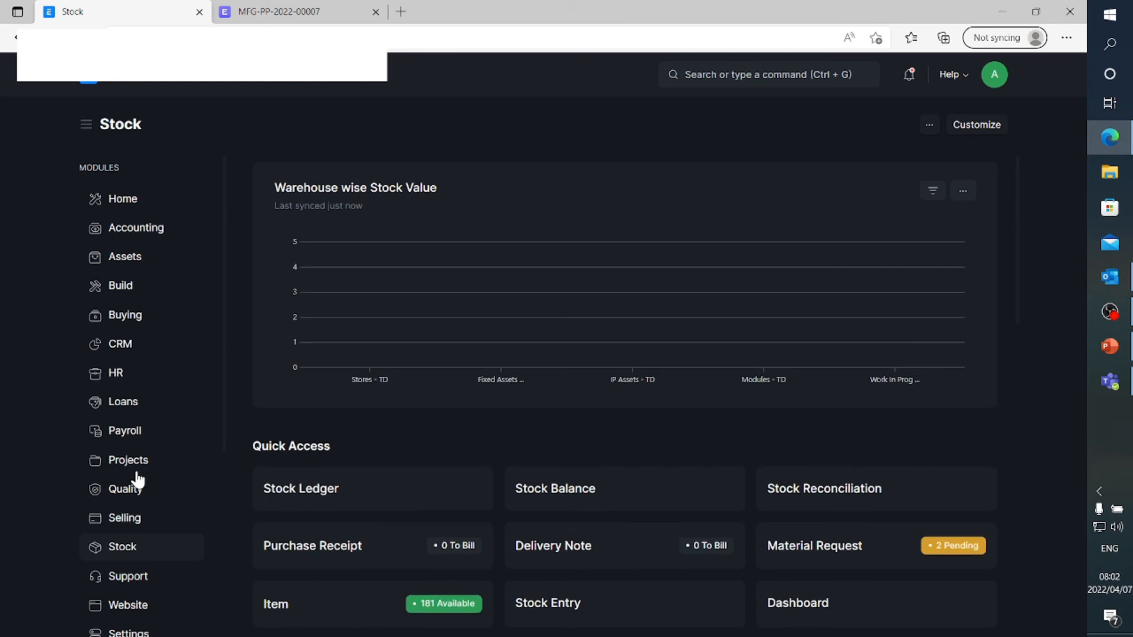
scroll(463, 481, "down", 2)
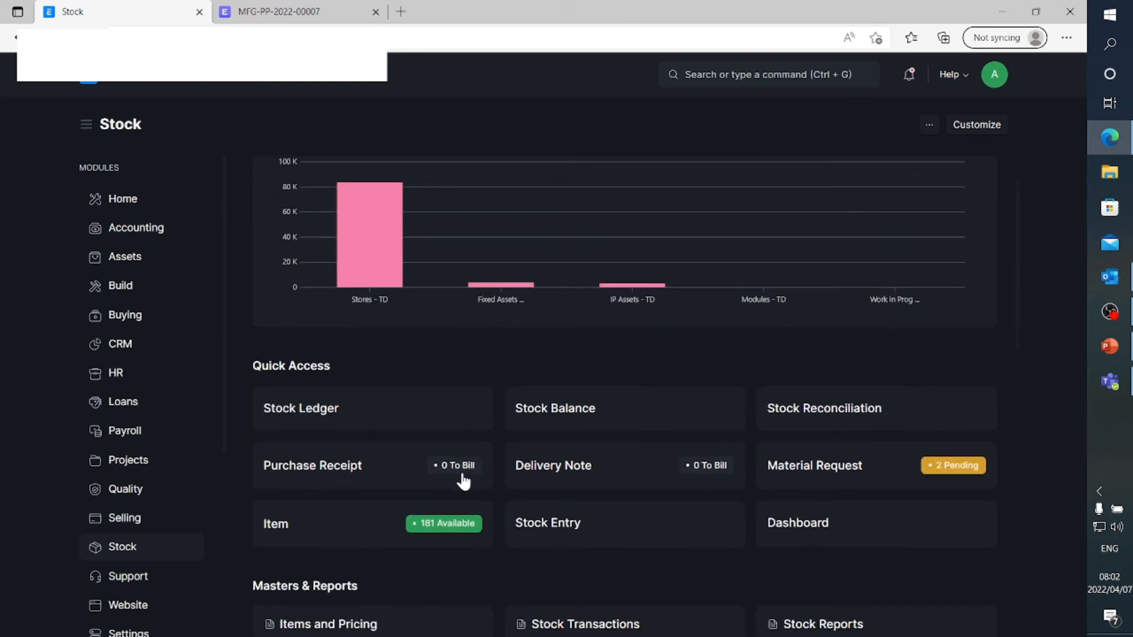
scroll(463, 481, "down", 1)
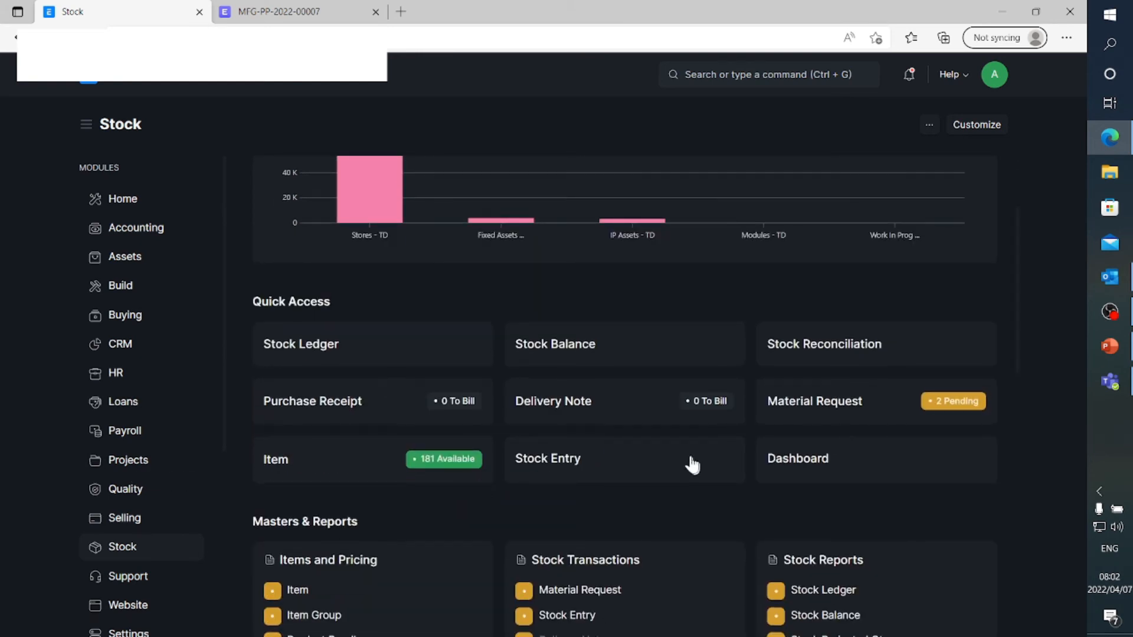
left_click(316, 348)
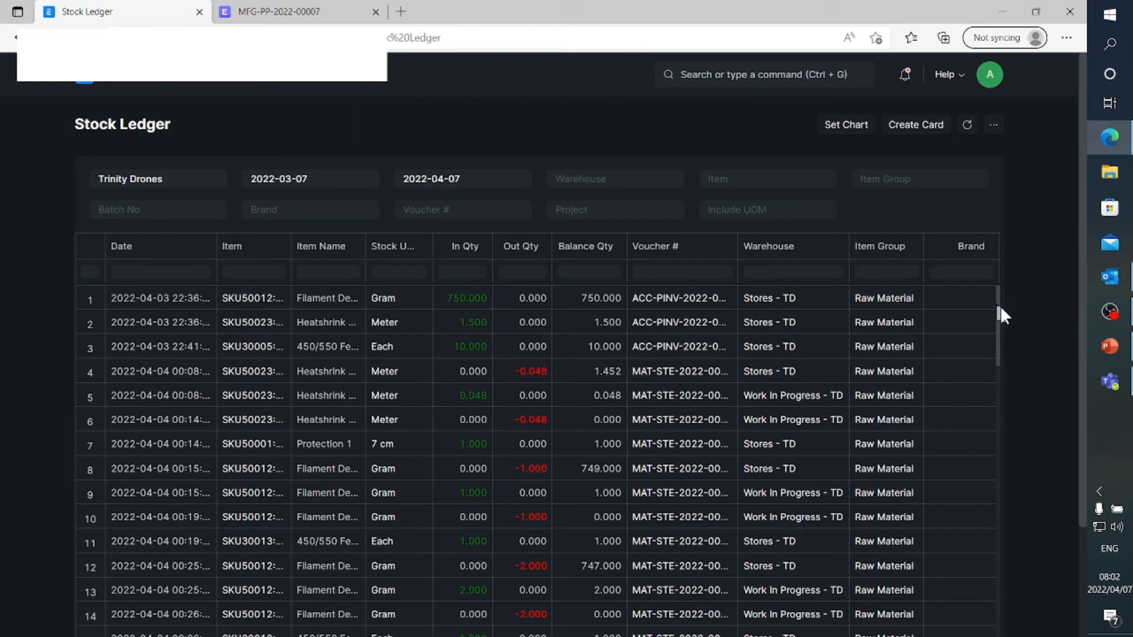
Widen the ledger's Date and Item columns and examine the most recent stock movements of the manufactured sub-assemblies
scroll(999, 393, "down", 2)
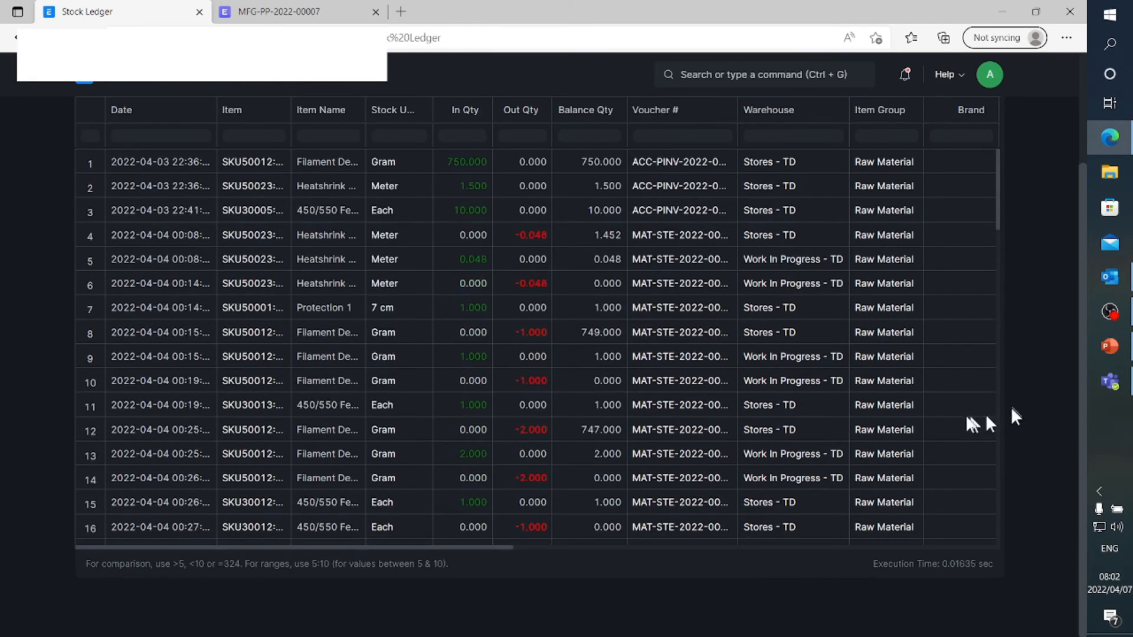
scroll(925, 349, "down", 20)
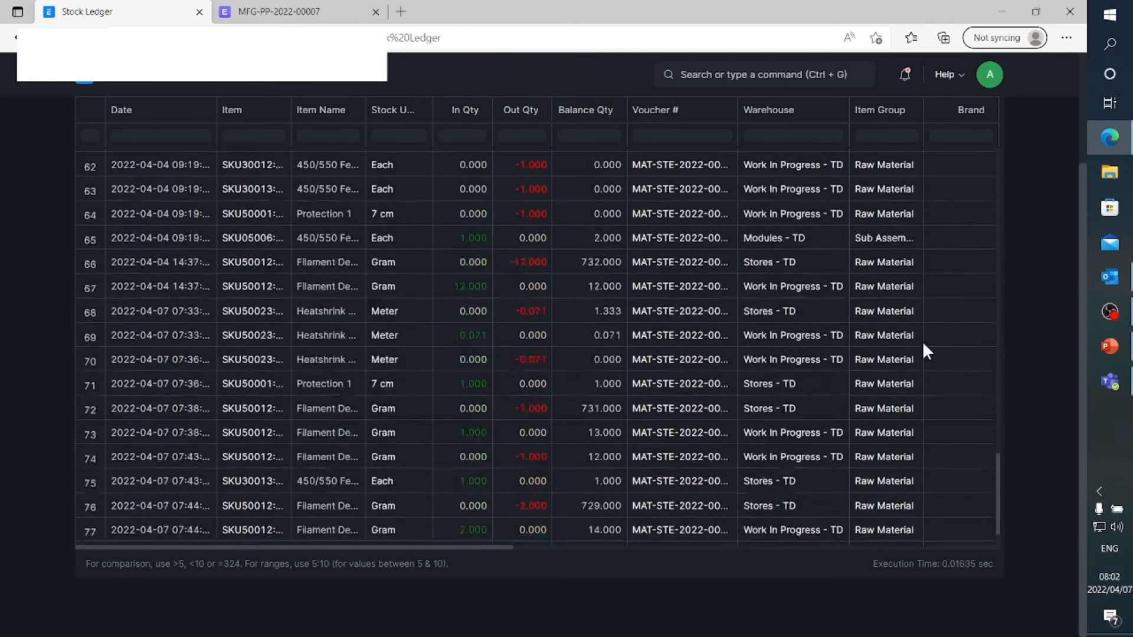
scroll(258, 202, "up", 6)
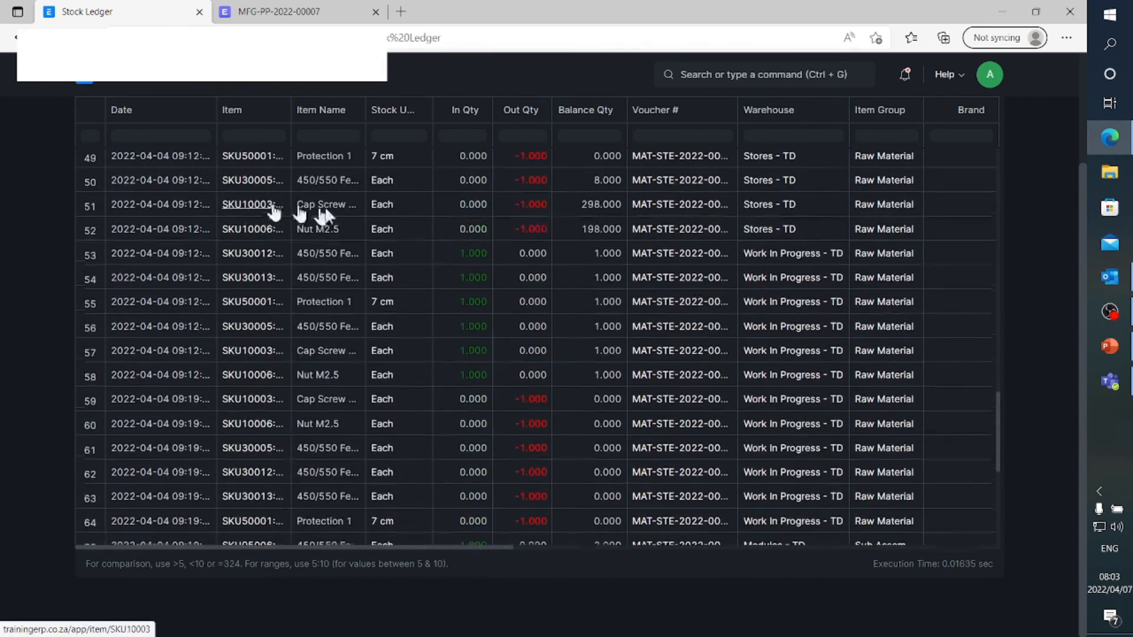
scroll(1037, 227, "up", 2)
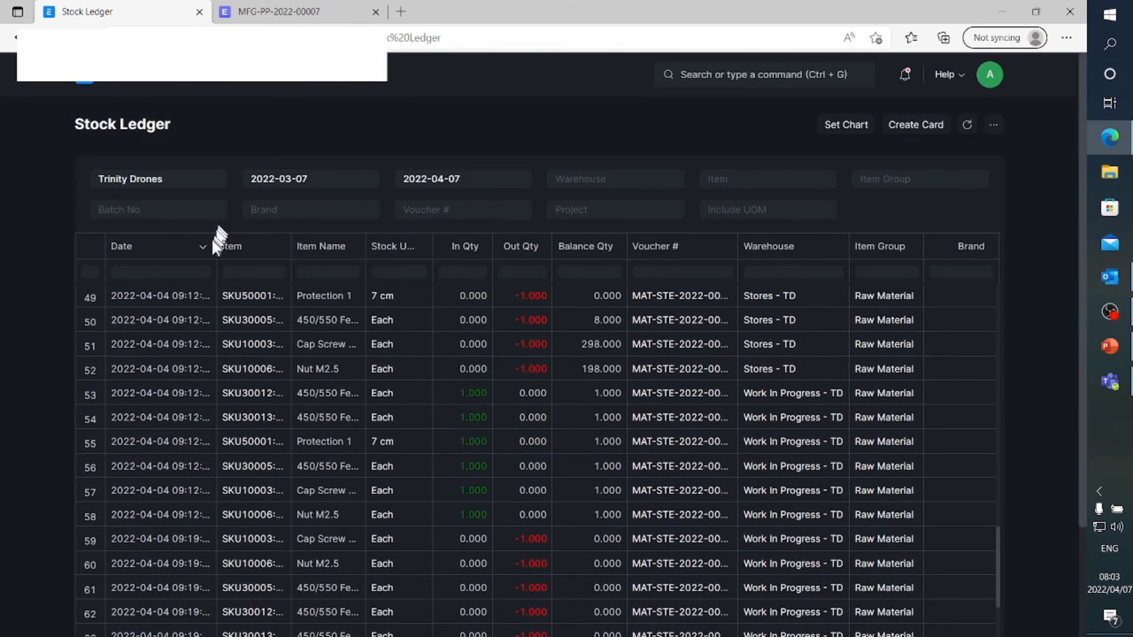
left_click_drag(217, 239, 257, 242)
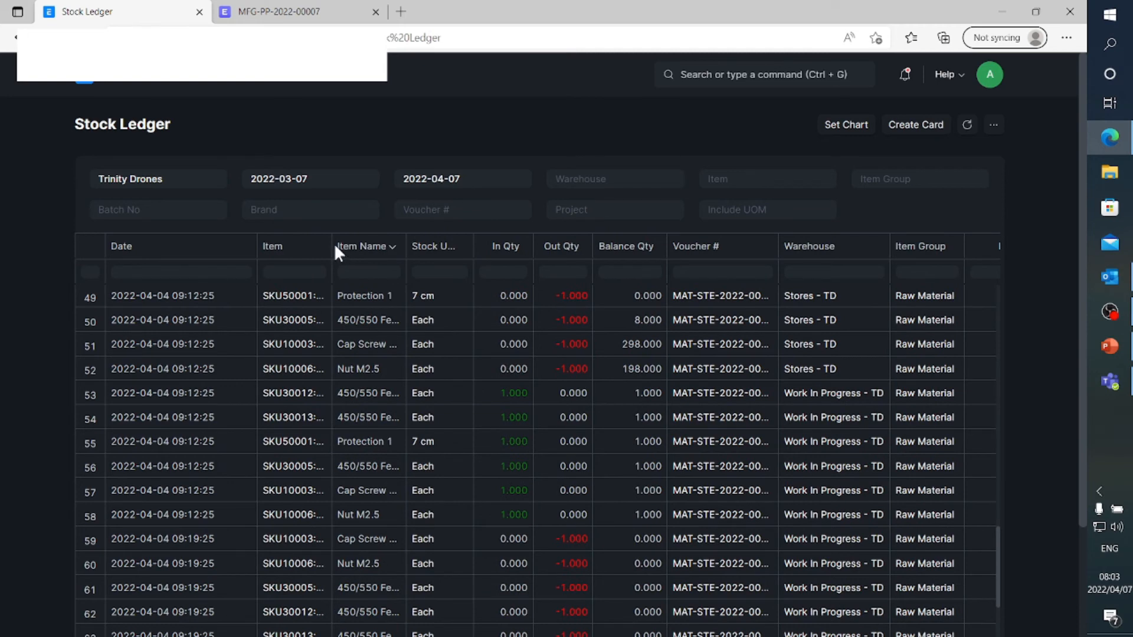
left_click_drag(333, 243, 387, 244)
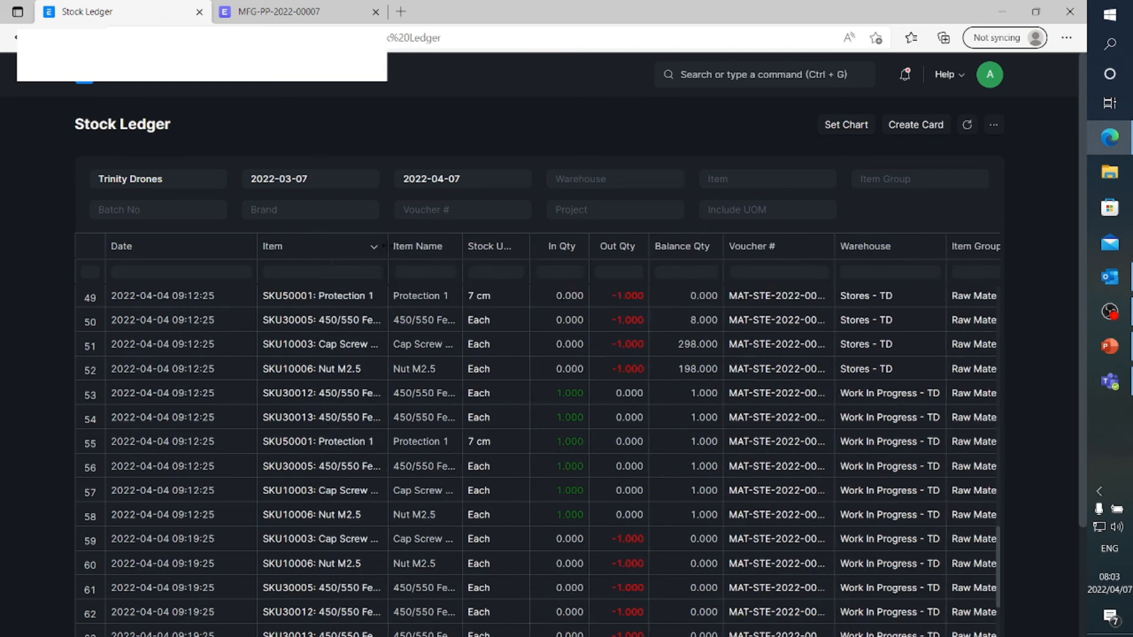
scroll(536, 426, "down", 5)
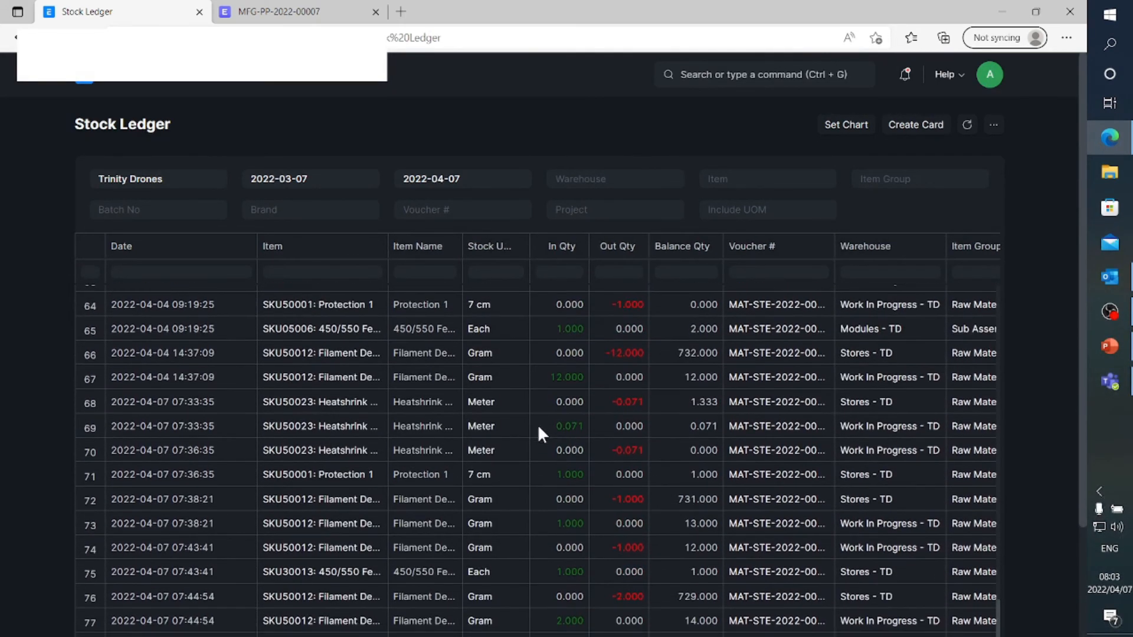
scroll(1067, 452, "down", 3)
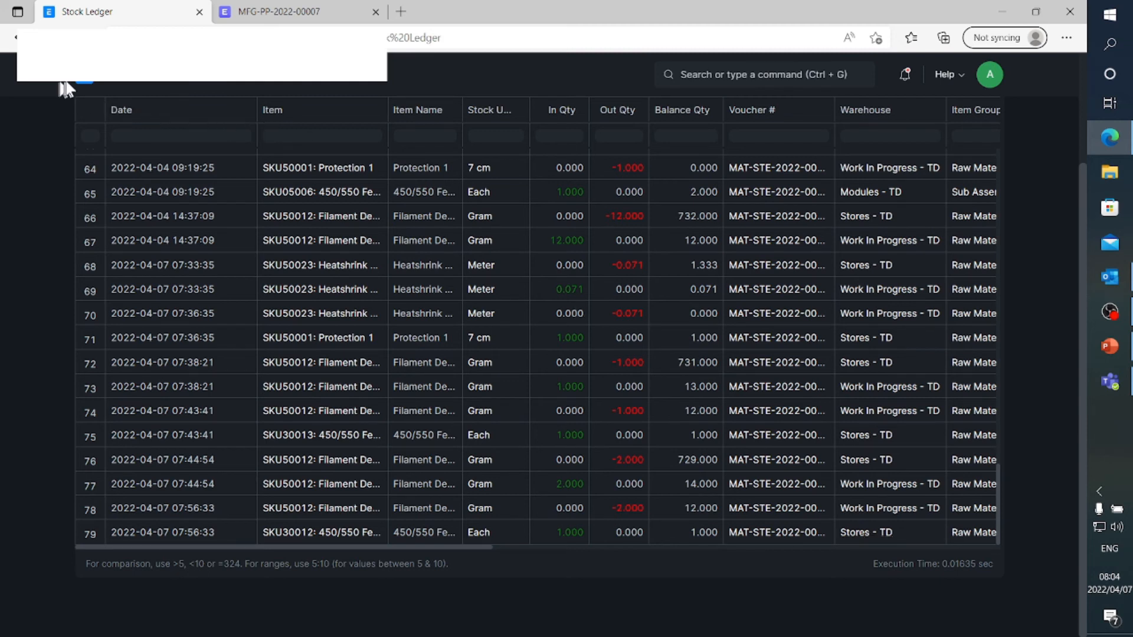
Go back to the Manufacturing module and list the open work orders
left_click(85, 87)
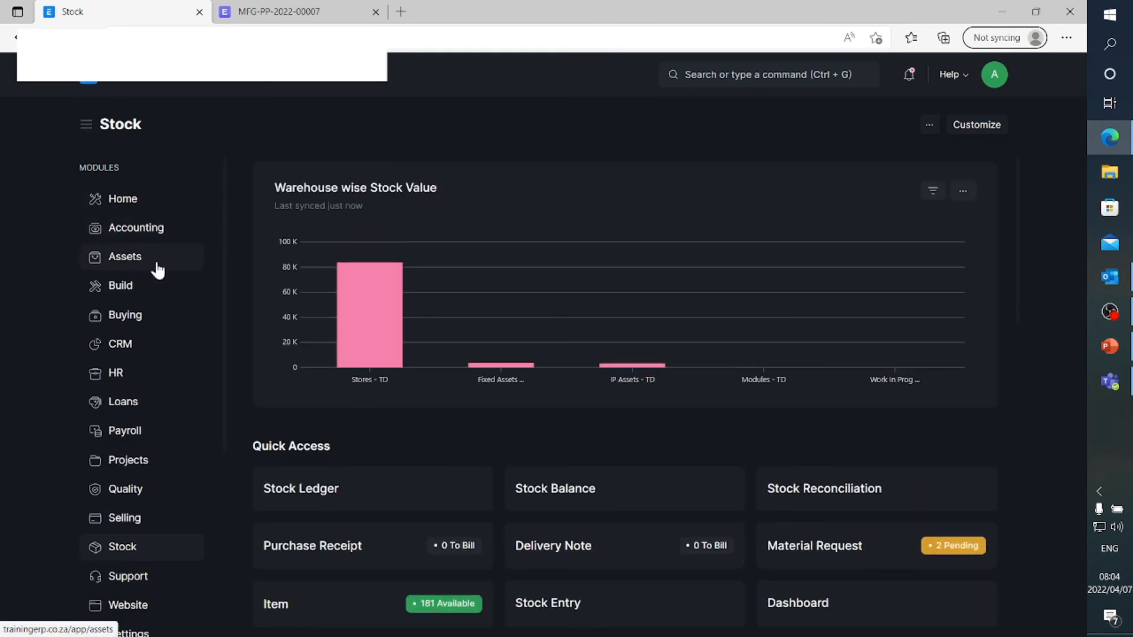
scroll(157, 269, "down", 5)
left_click(140, 449)
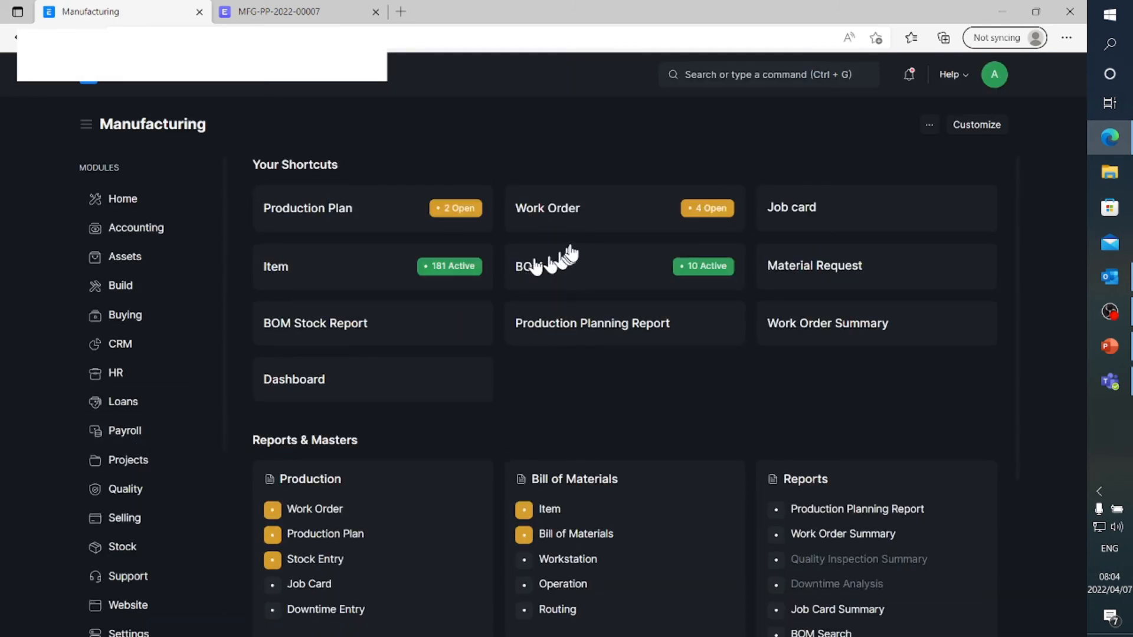
left_click(529, 220)
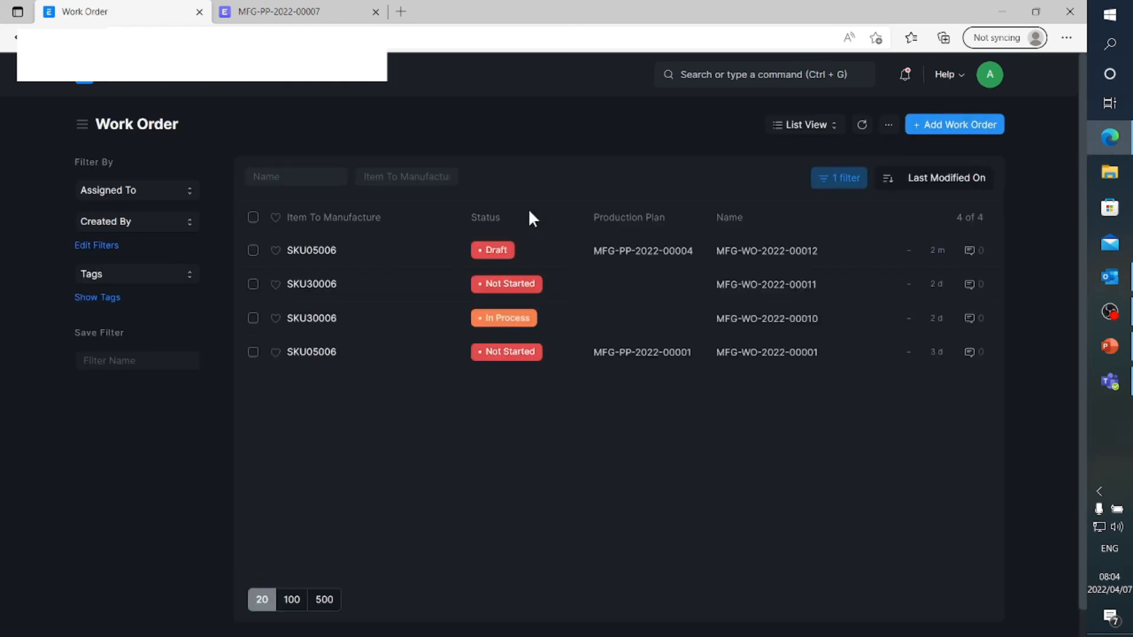
Open the draft SKU05006 work order MFG-WO-2022-00012 and permanently submit it
left_click(317, 252)
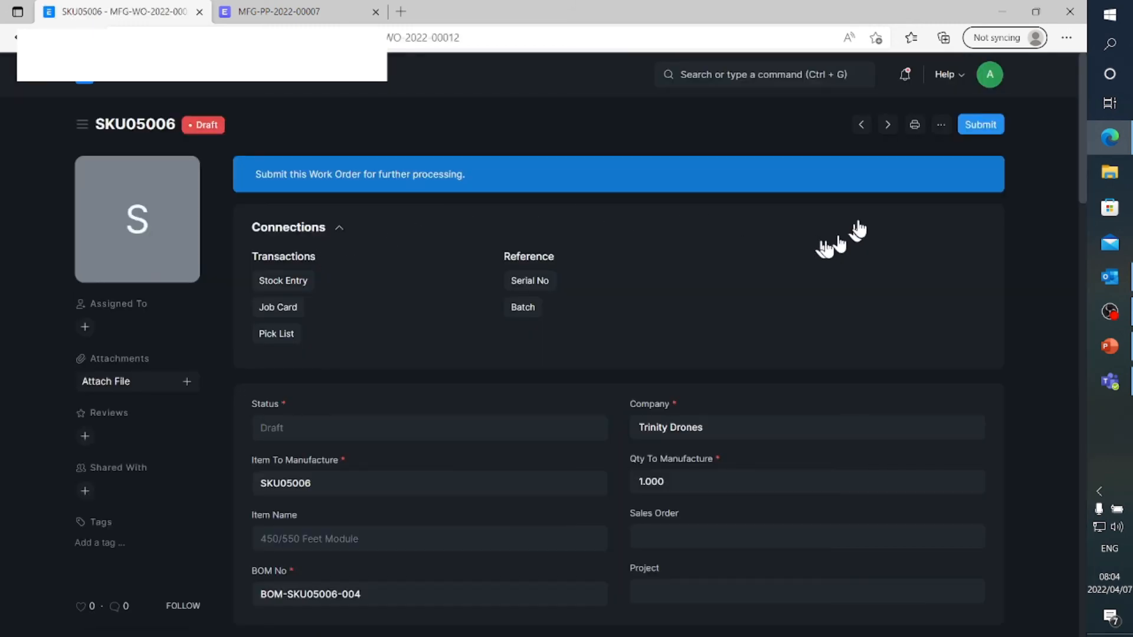
left_click(995, 126)
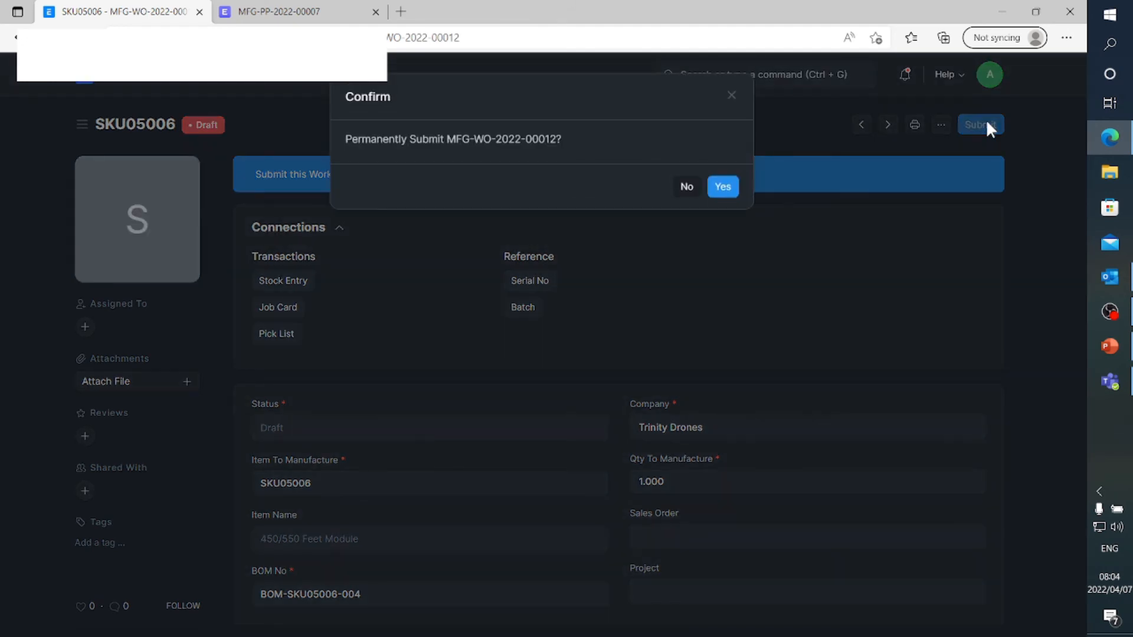
left_click(721, 187)
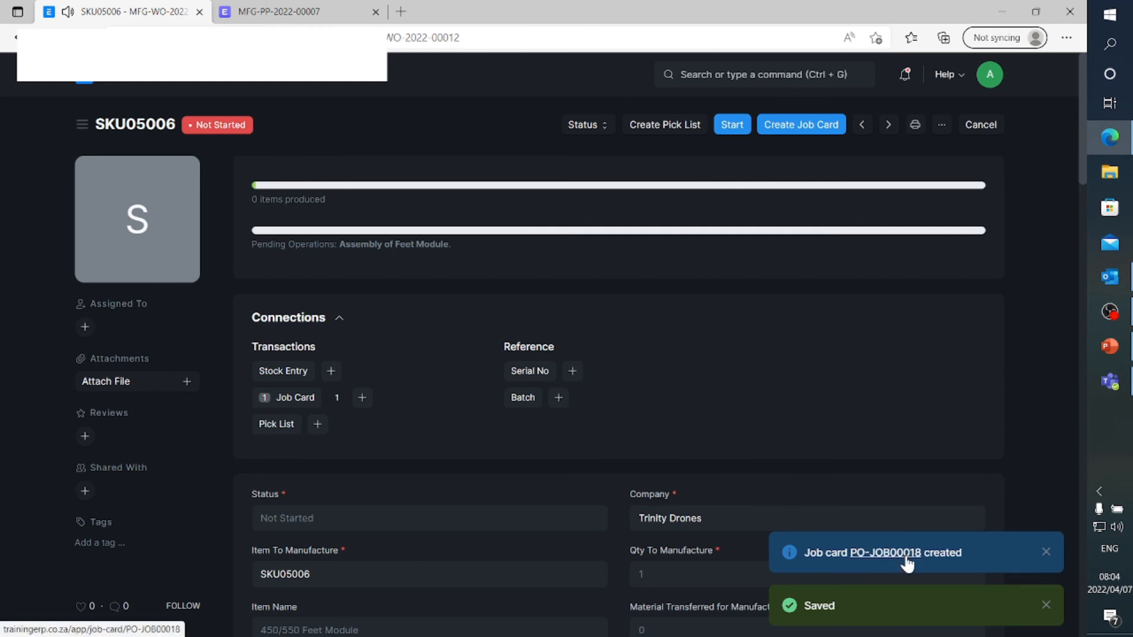
Start the SKU05006 work order for a quantity of 1 and save its Material Transfer for Manufacture stock entry
left_click(732, 125)
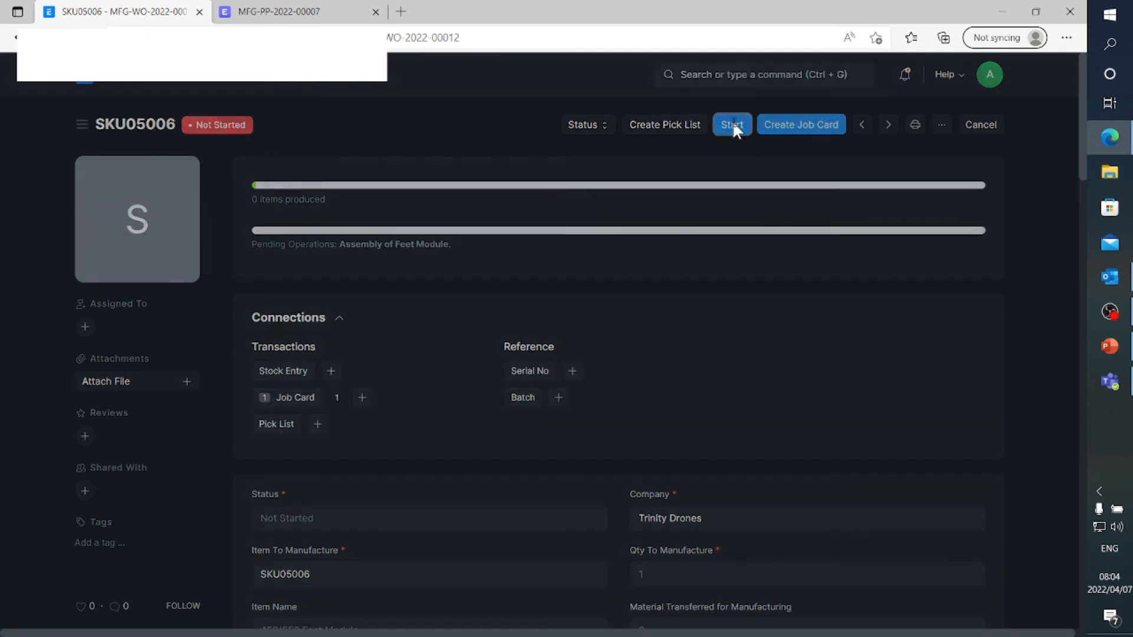
left_click(731, 239)
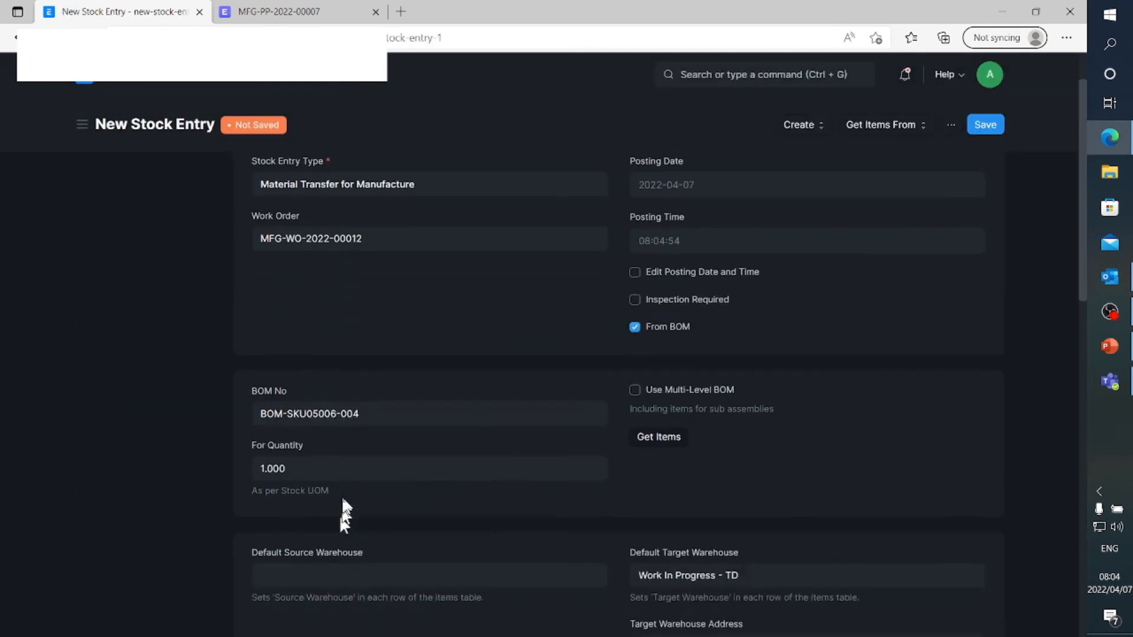
scroll(375, 421, "down", 5)
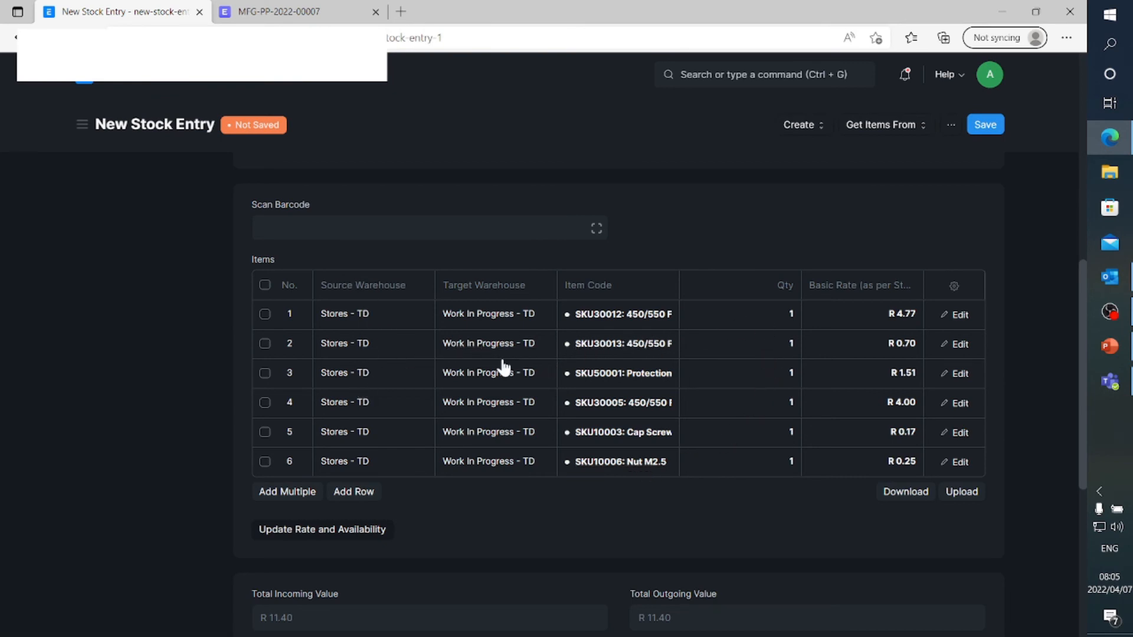
scroll(501, 293, "down", 5)
scroll(501, 293, "up", 6)
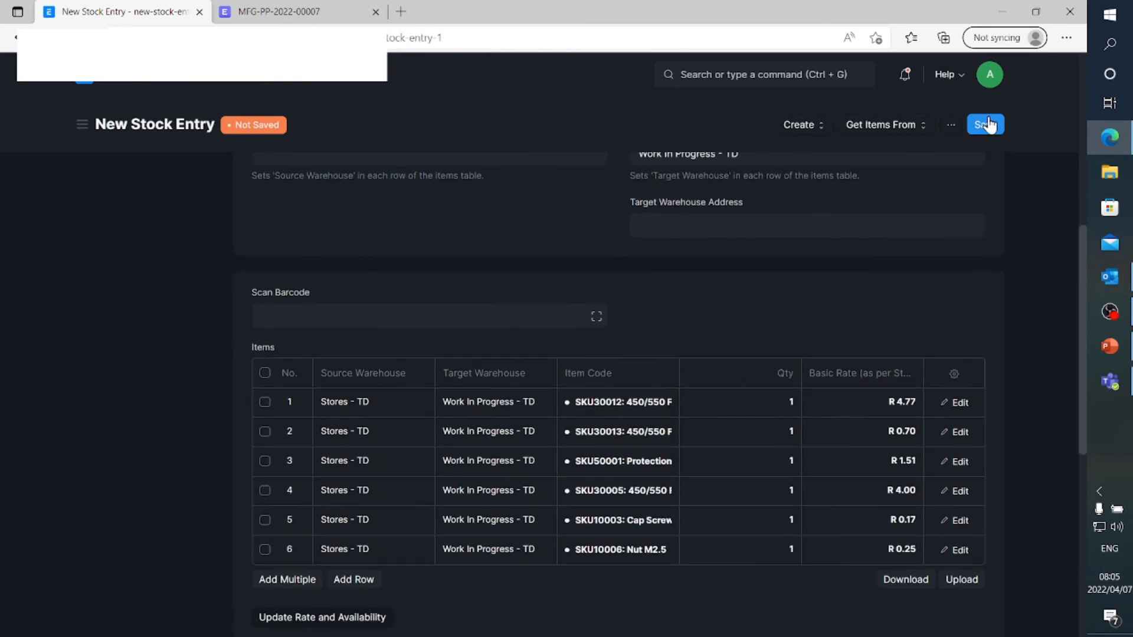
left_click(986, 125)
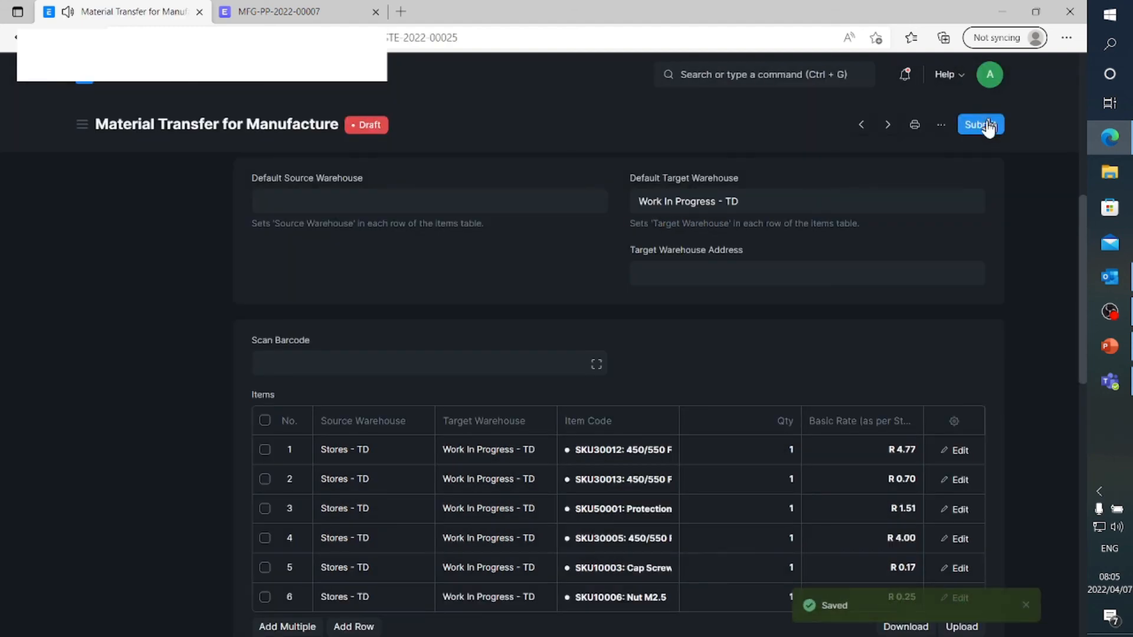
Permanently submit the Material Transfer for Manufacture stock entry of work order MFG-WO-2022-00012
left_click(984, 122)
left_click(722, 183)
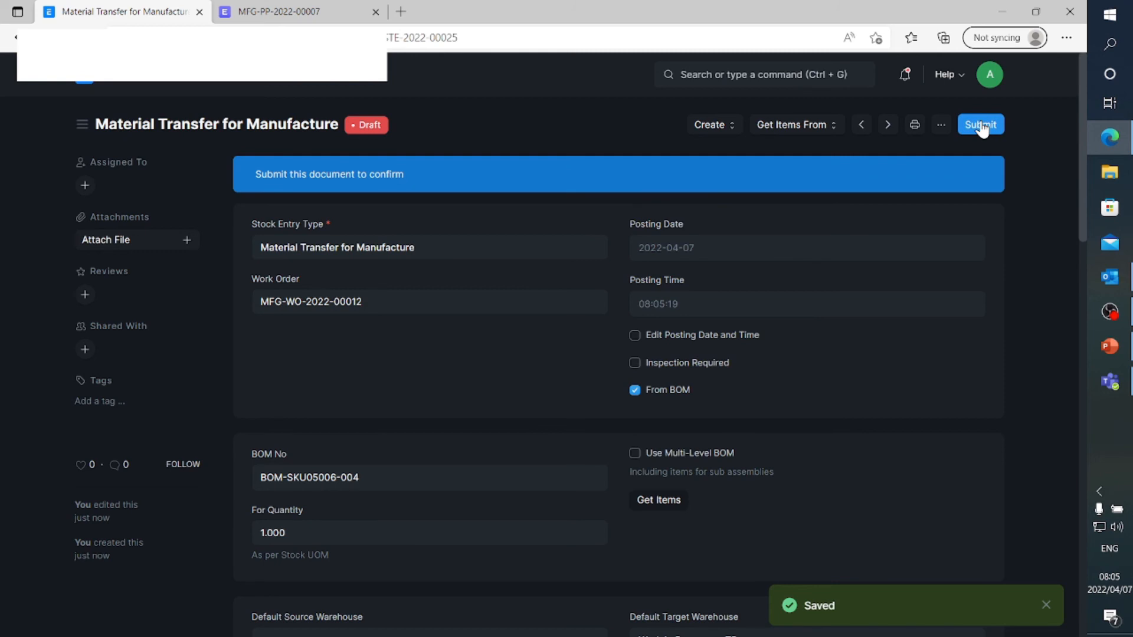
left_click(982, 126)
left_click(727, 186)
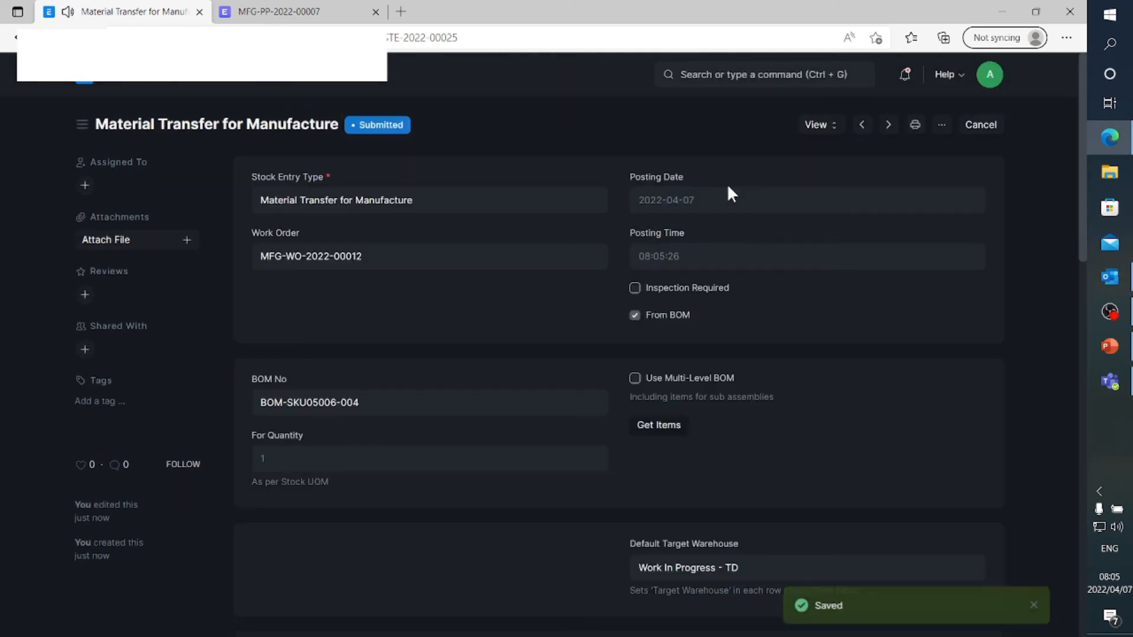
Open the Stock Ledger from the Stock module, refresh it and examine the latest movements from Stores to Work In Progress
left_click(138, 87)
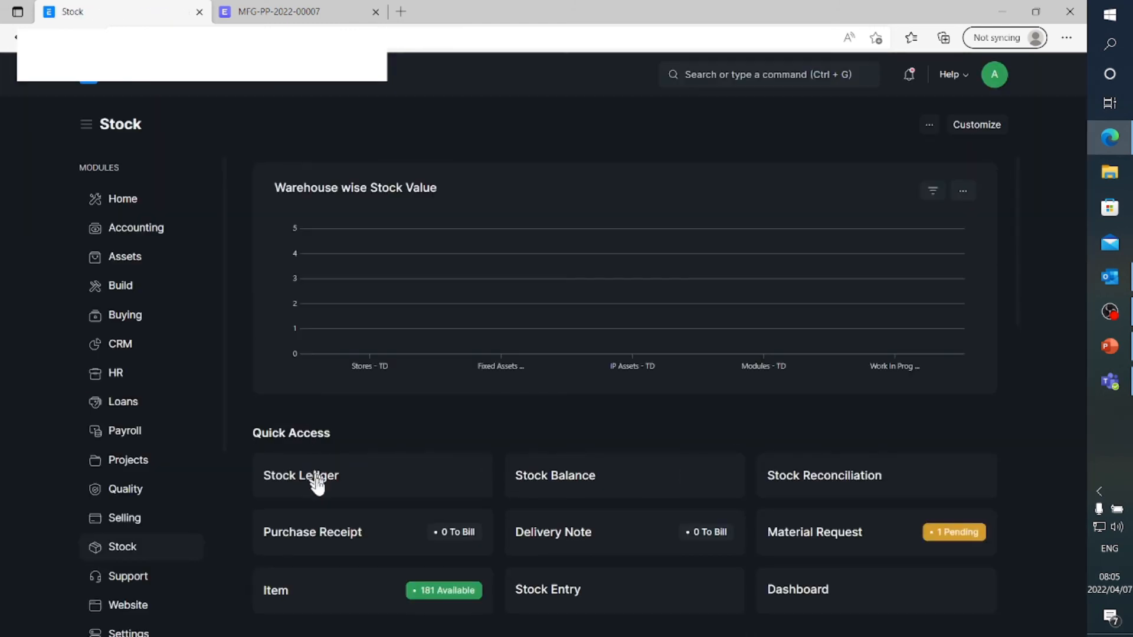
left_click(329, 488)
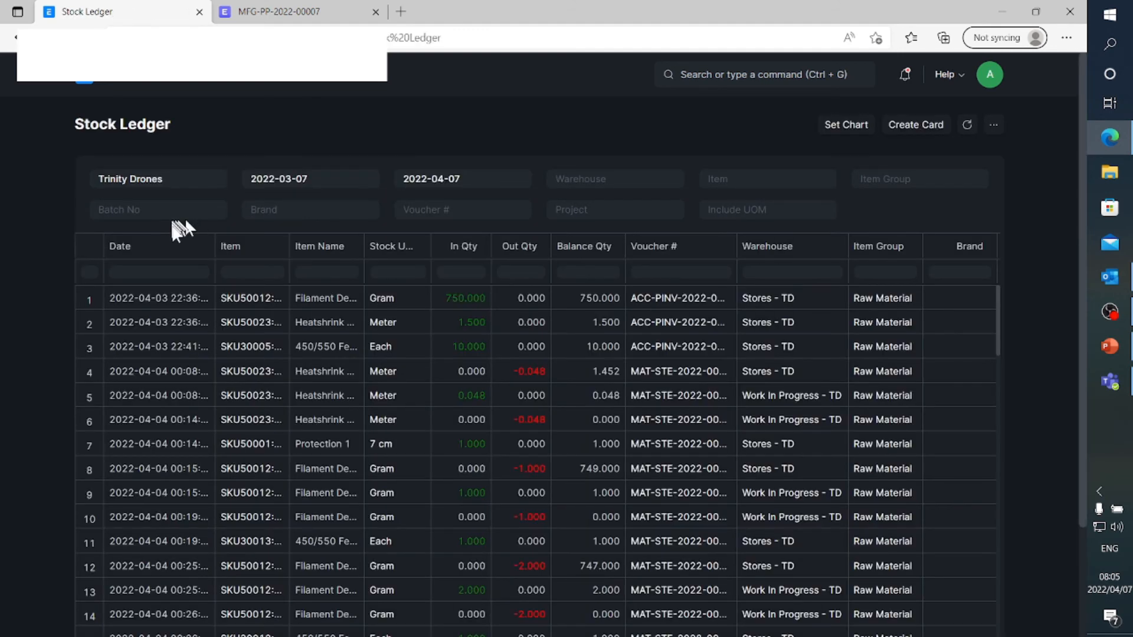
left_click(968, 126)
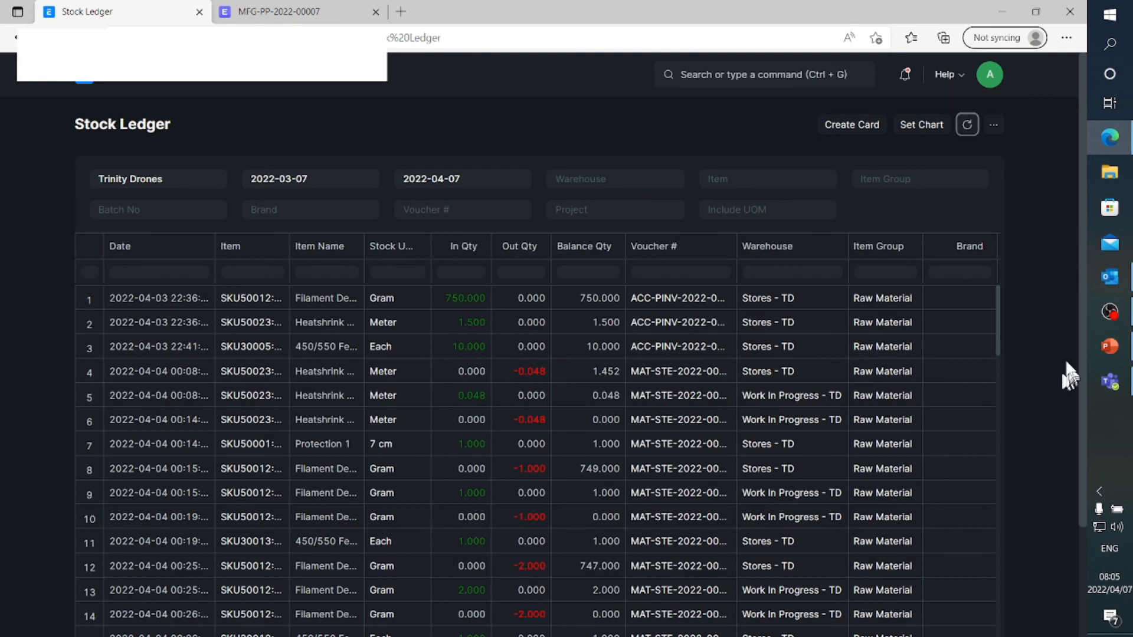
scroll(997, 354, "down", 3)
scroll(946, 206, "down", 15)
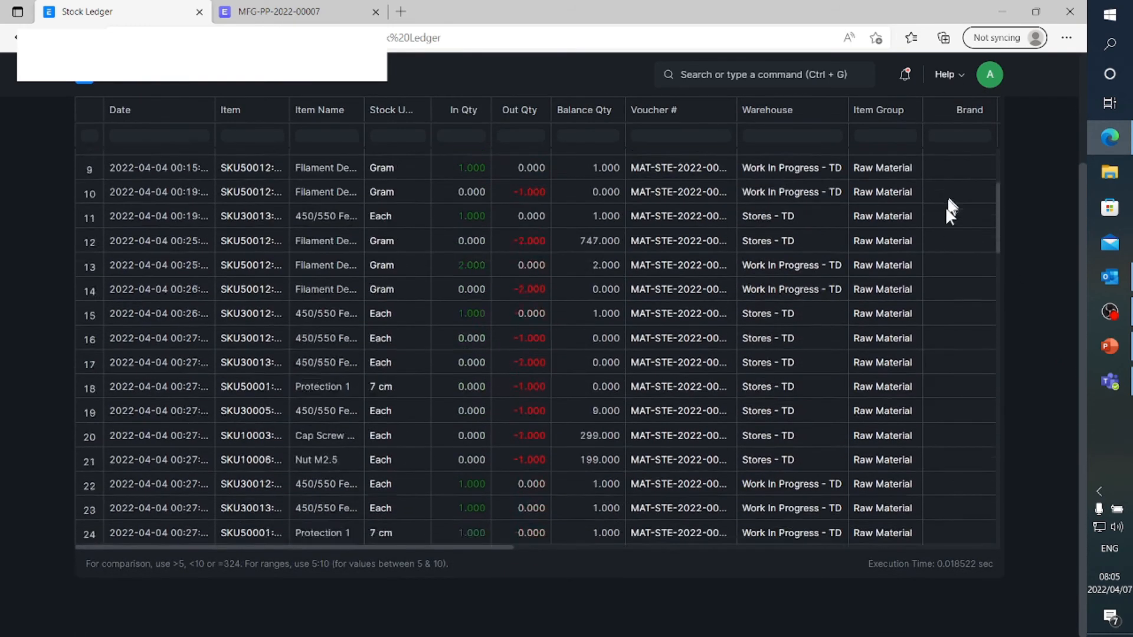
scroll(943, 221, "down", 10)
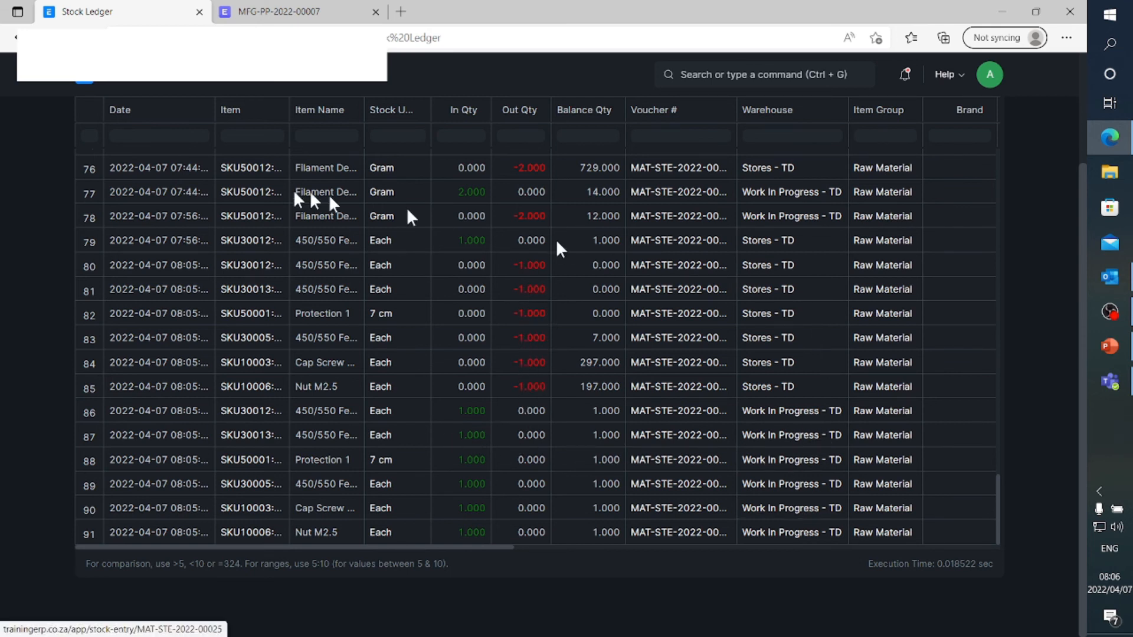
Return to the Manufacturing module and open the in-process SKU05006 work order MFG-WO-2022-00012
left_click(86, 82)
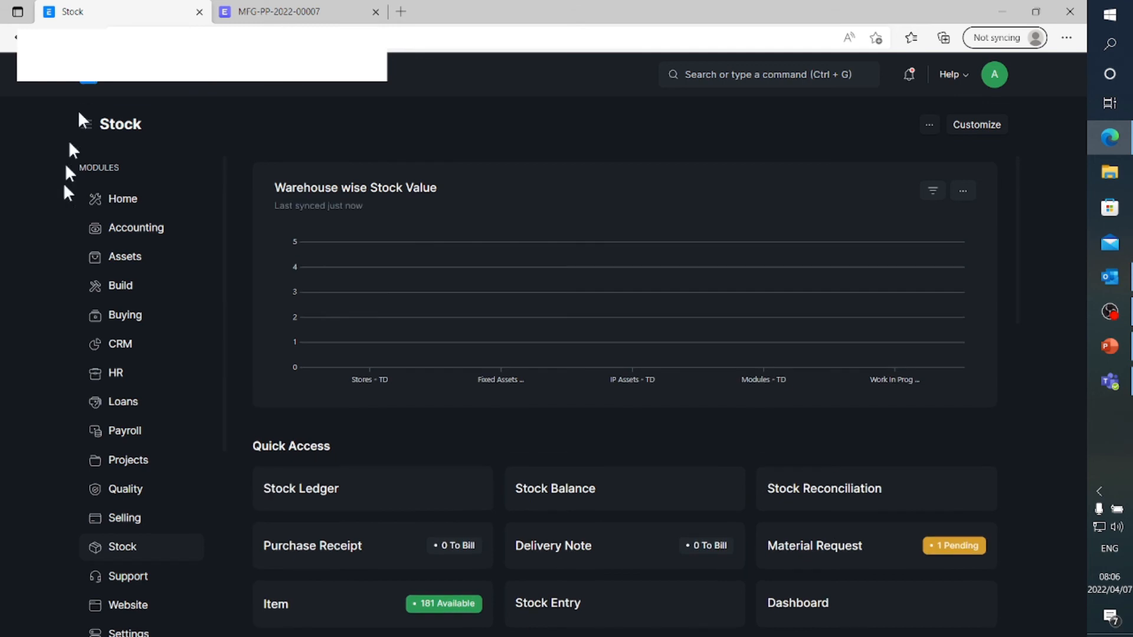
scroll(126, 366, "down", 5)
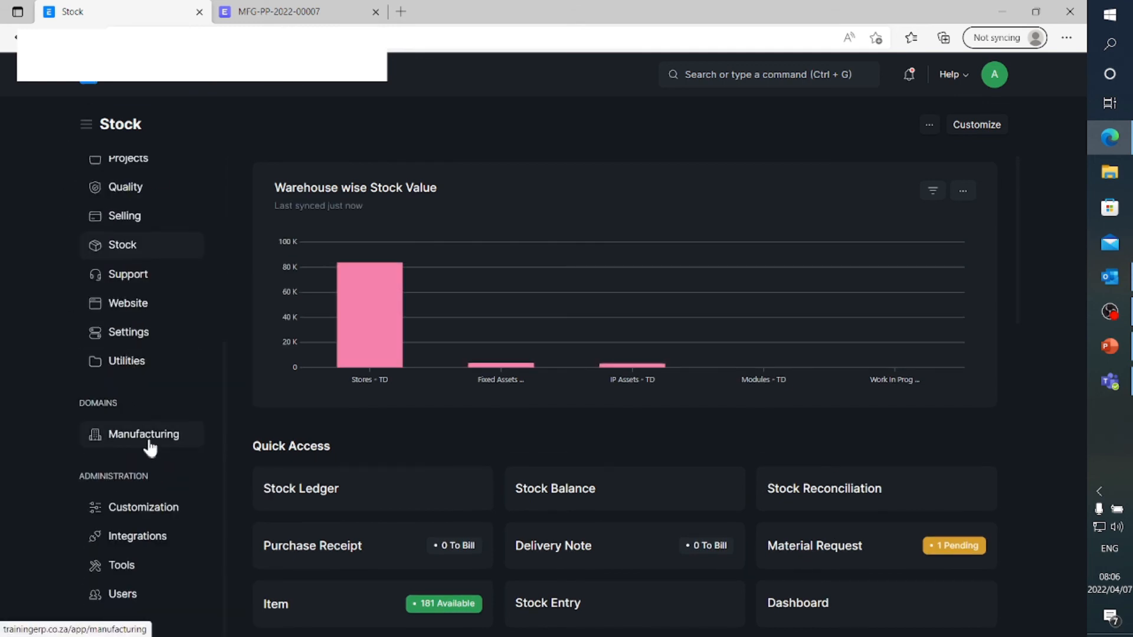
left_click(147, 435)
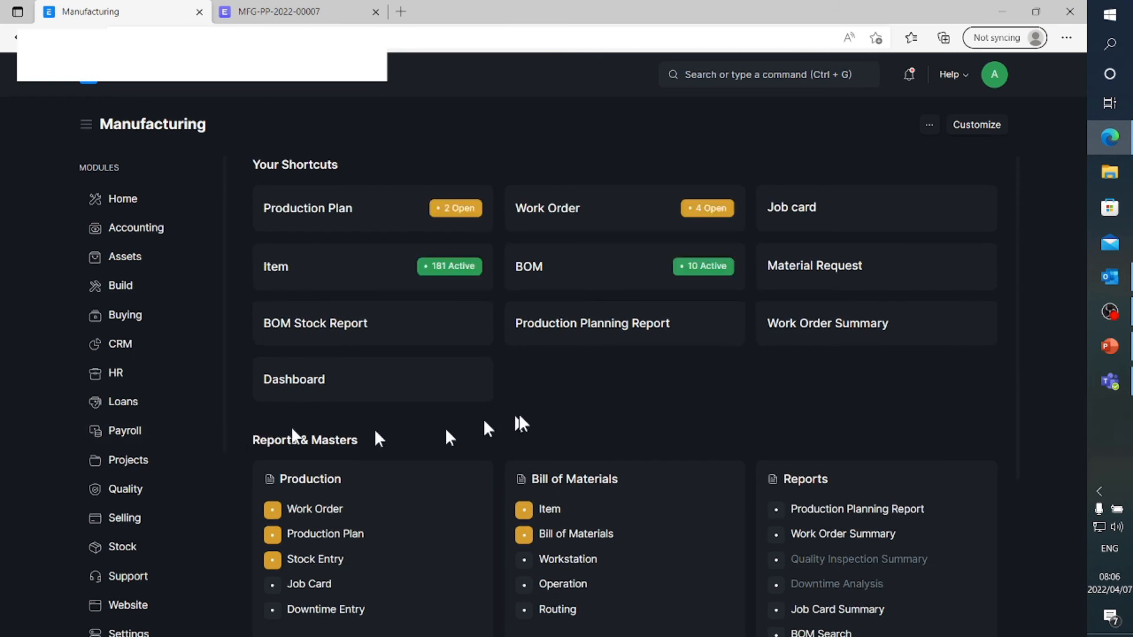
left_click(573, 219)
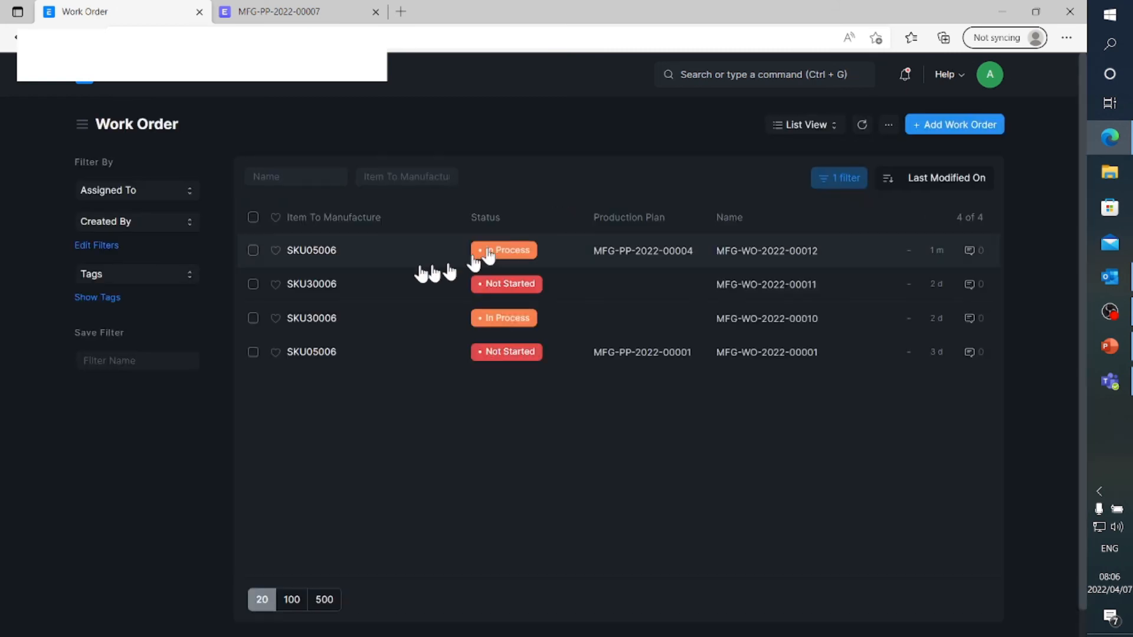
left_click(323, 252)
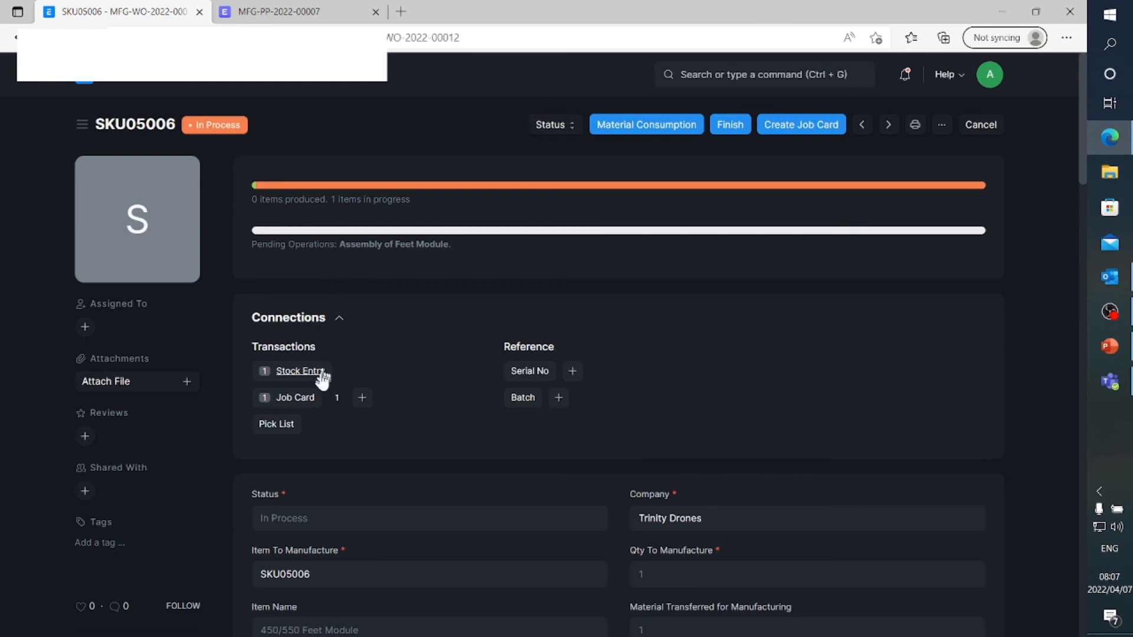
Open the work order's Assembly of Feet Module job card and review its operation, workstation and time logs
left_click(300, 399)
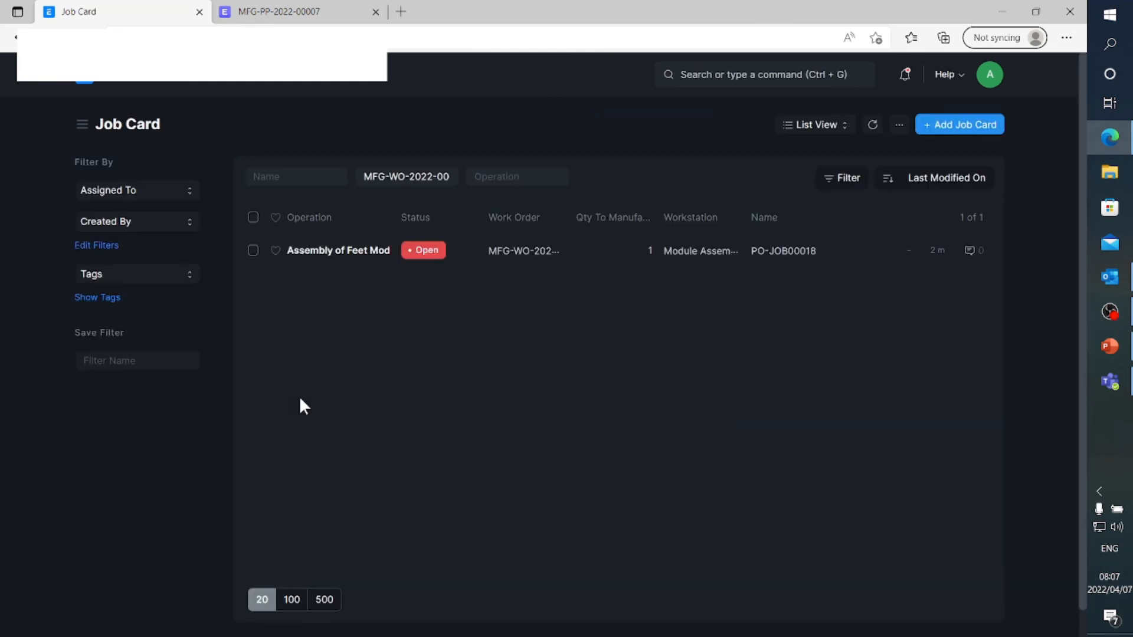
left_click(342, 252)
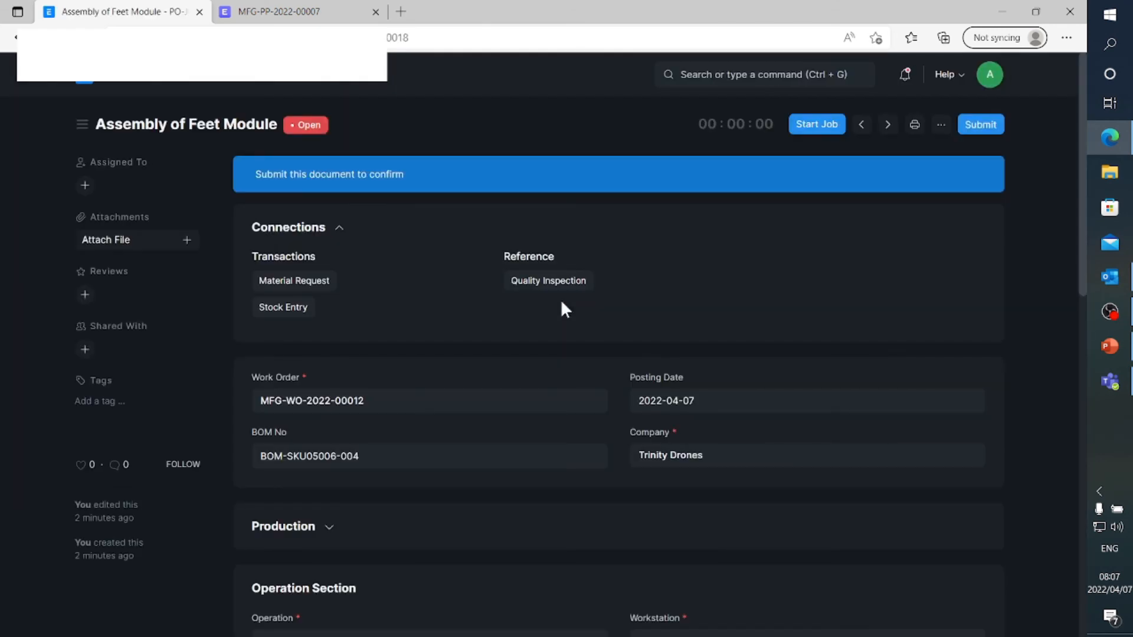
scroll(561, 303, "down", 5)
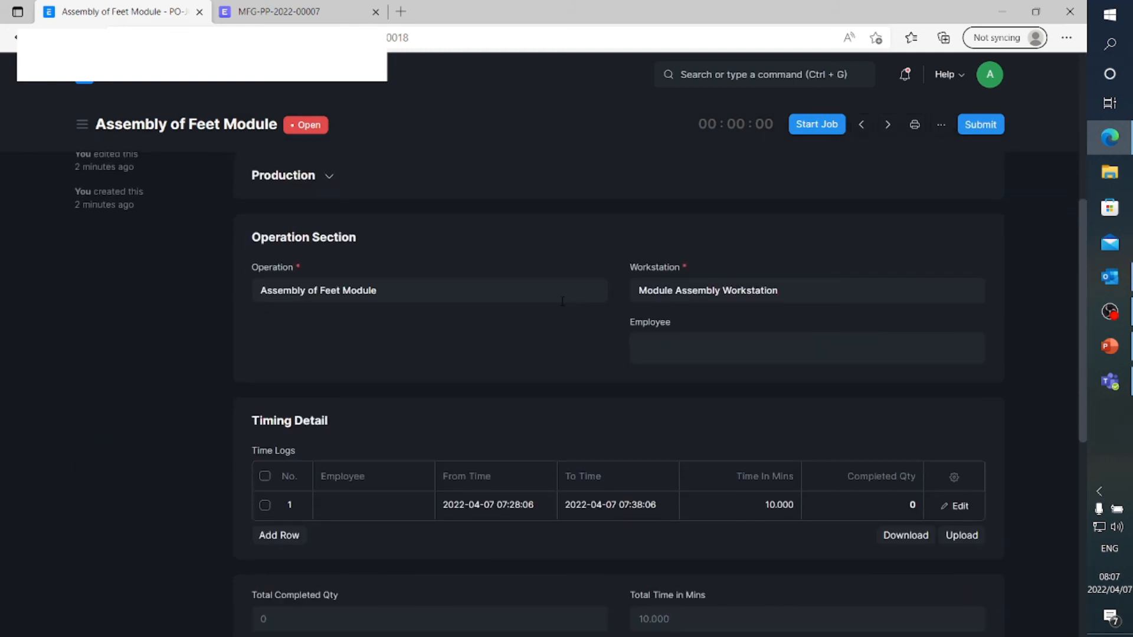
scroll(563, 302, "up", 1)
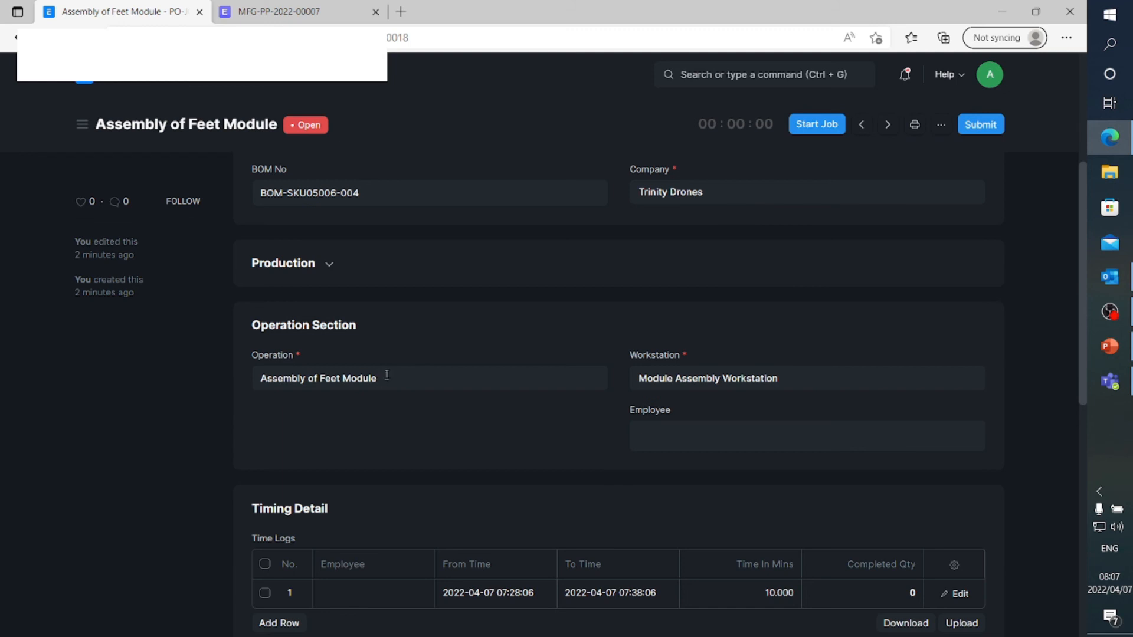
scroll(387, 373, "down", 2)
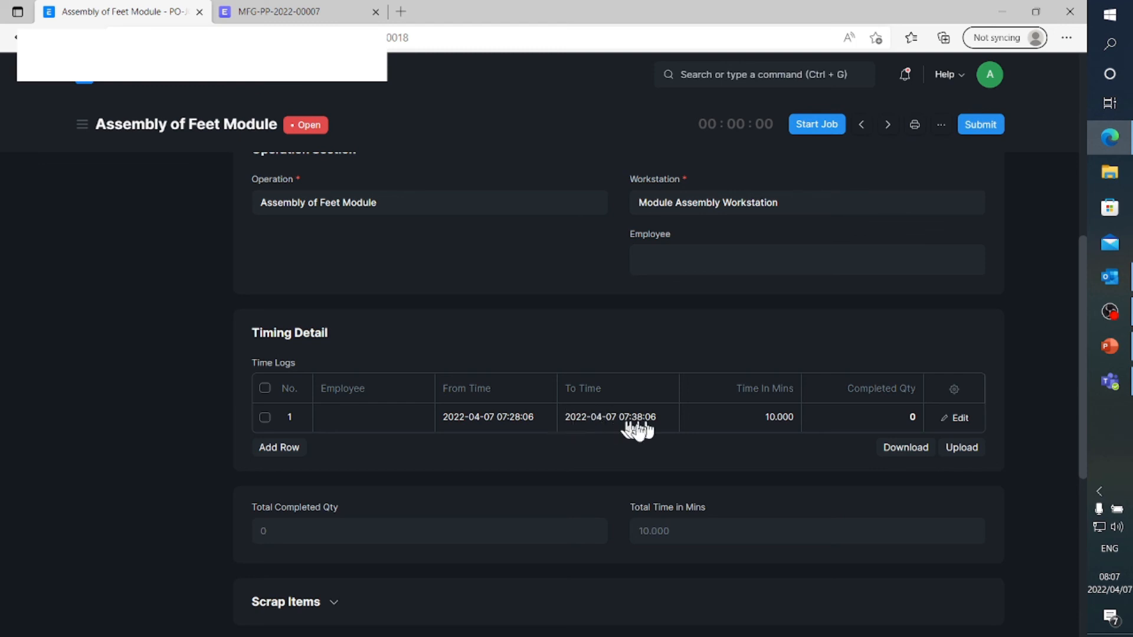
scroll(649, 436, "up", 1)
scroll(650, 437, "up", 1)
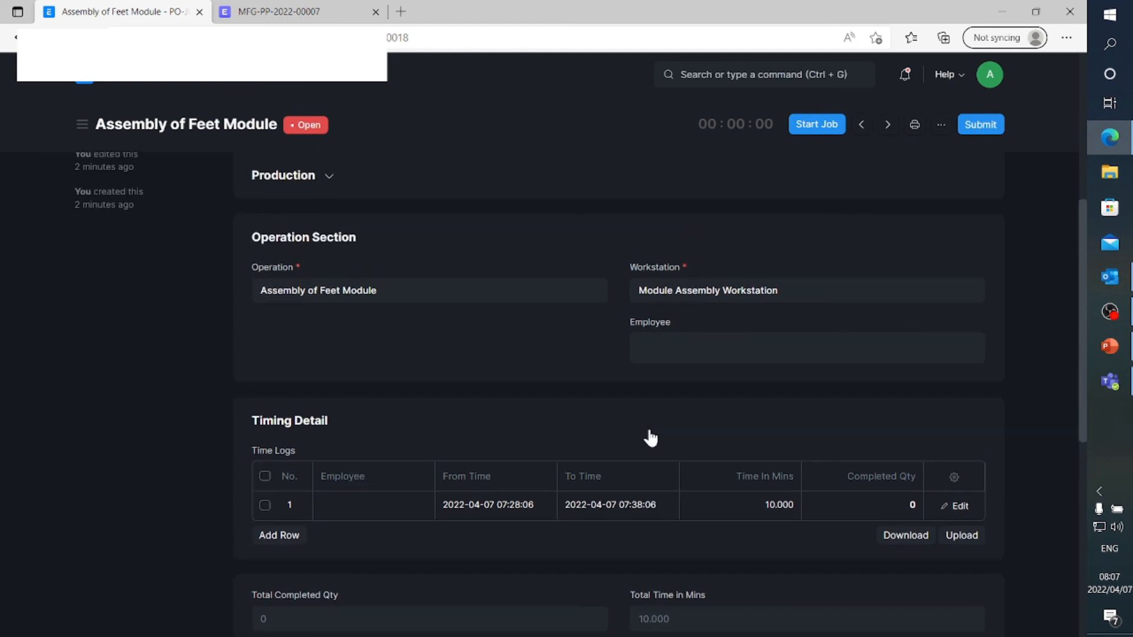
scroll(651, 438, "up", 5)
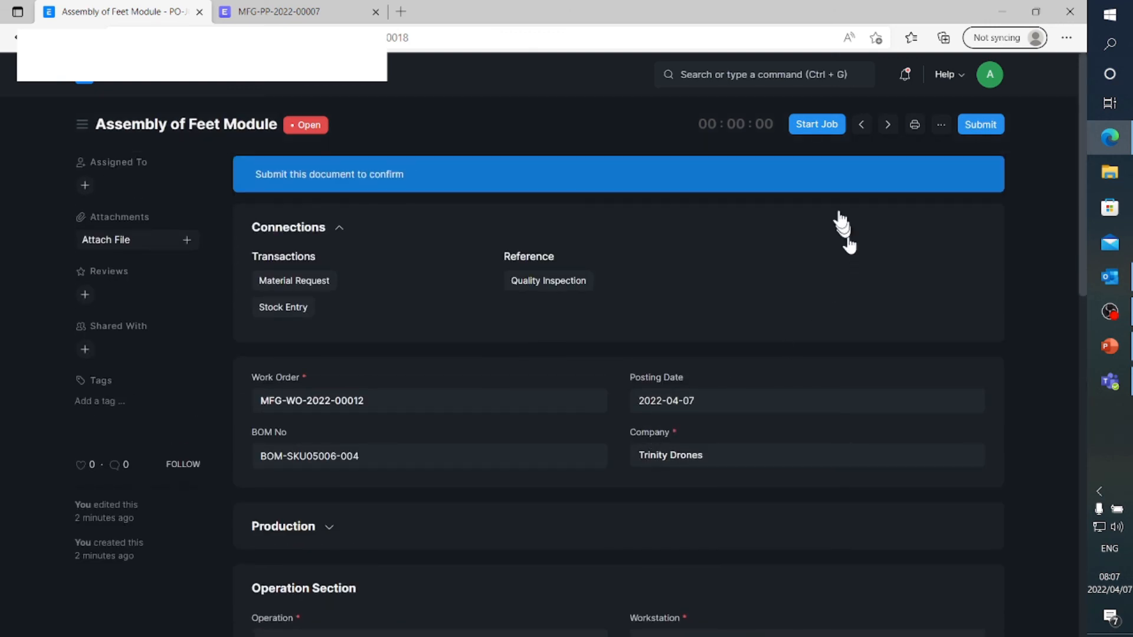
Start the Assembly of Feet Module job and assign it to the listed employee
left_click(807, 127)
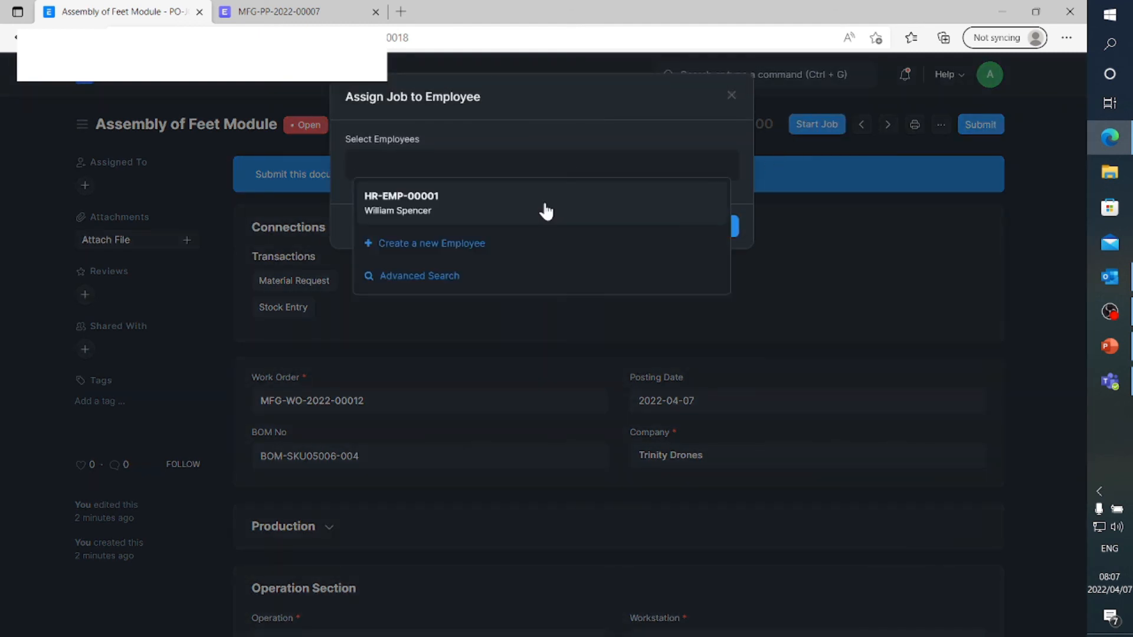
left_click(540, 207)
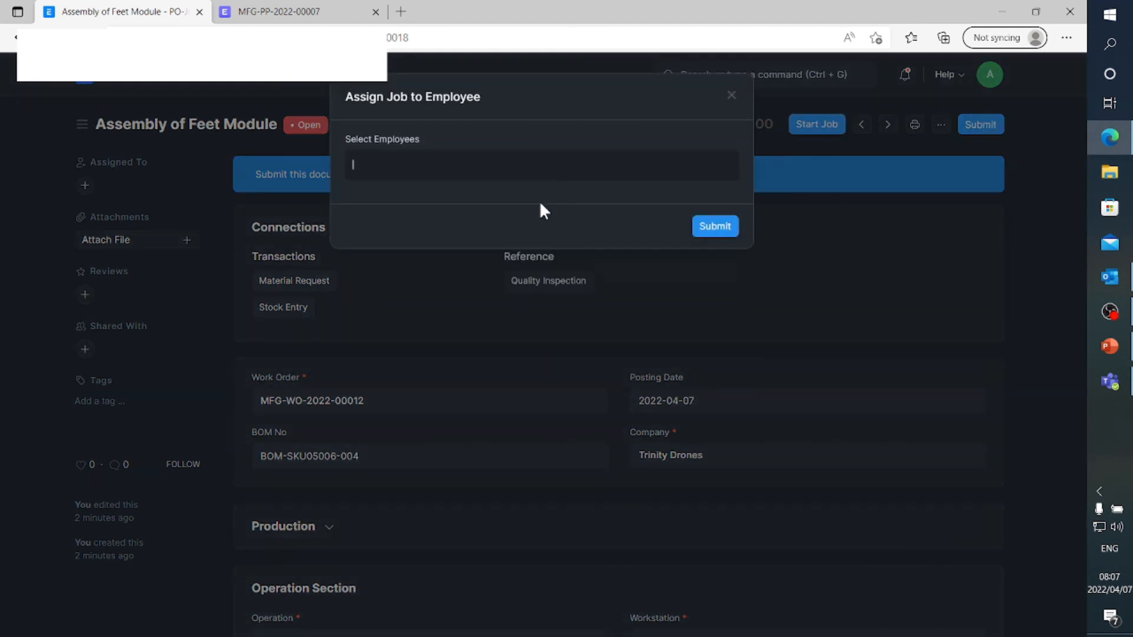
left_click(720, 251)
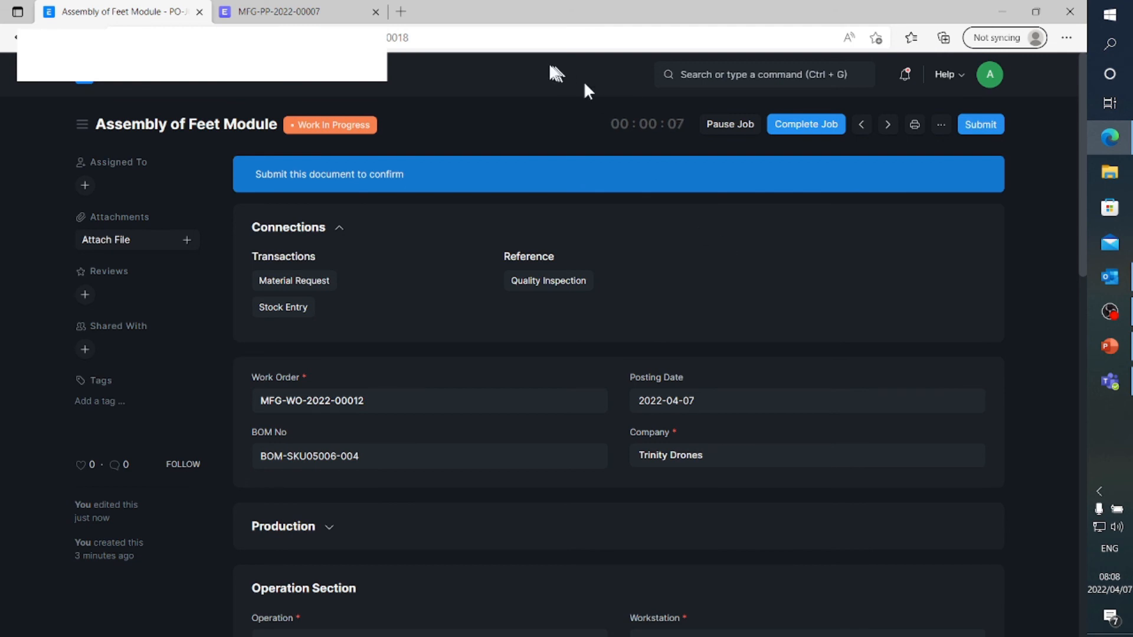
Review production plan MFG-PP-2022-00007 in the other browser tab, including the sub-assembly work order option in its SKU05006 row
left_click(318, 13)
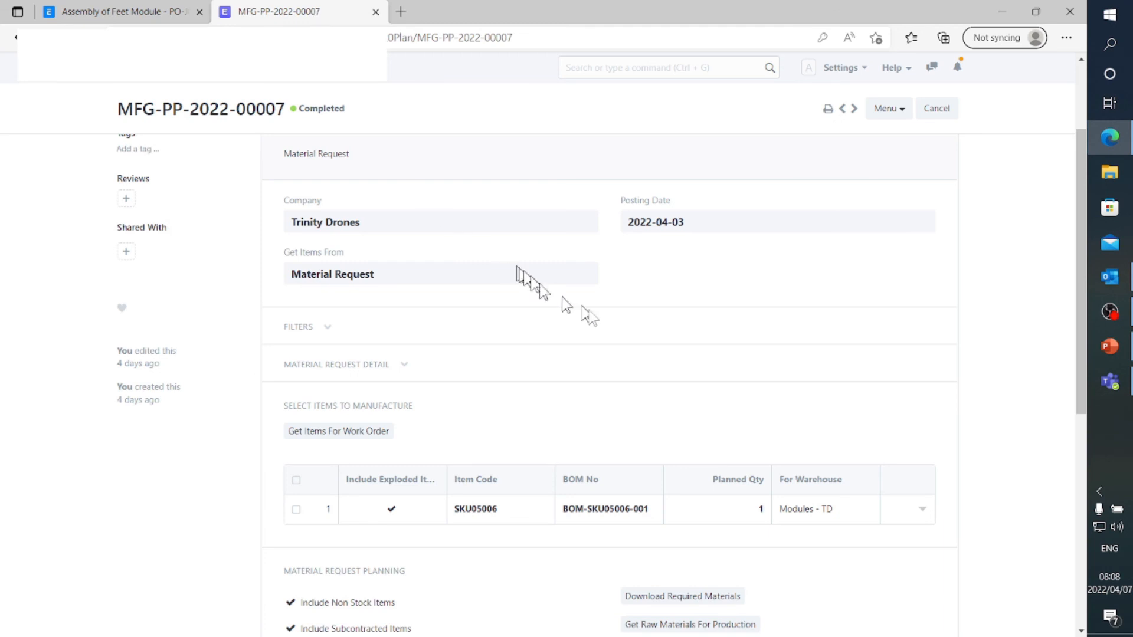
scroll(672, 346, "down", 2)
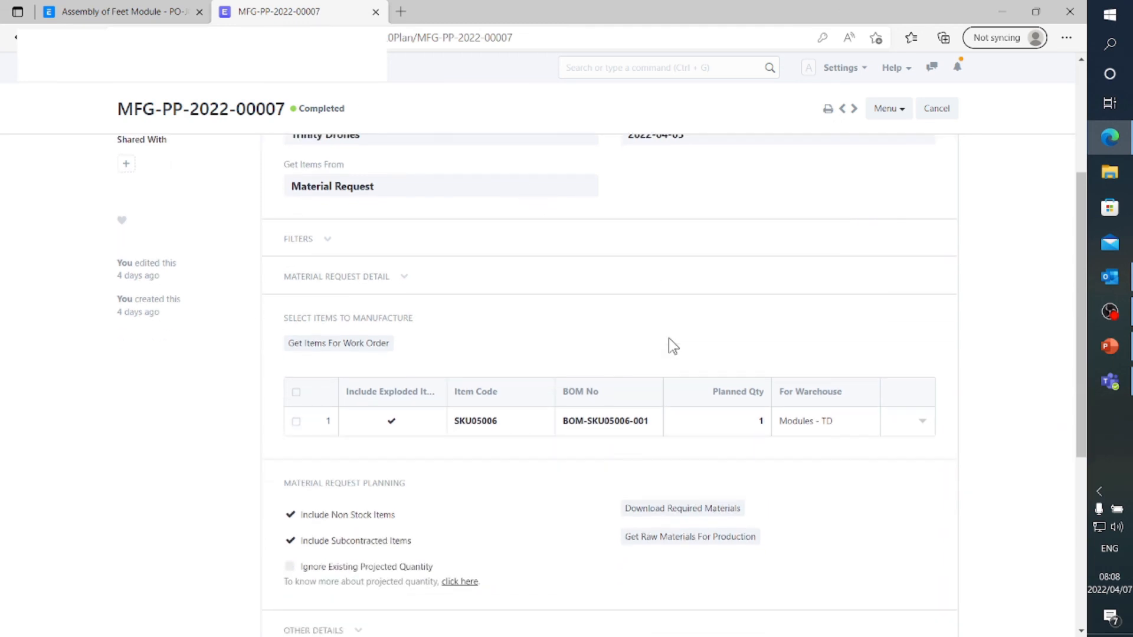
scroll(326, 407, "up", 4)
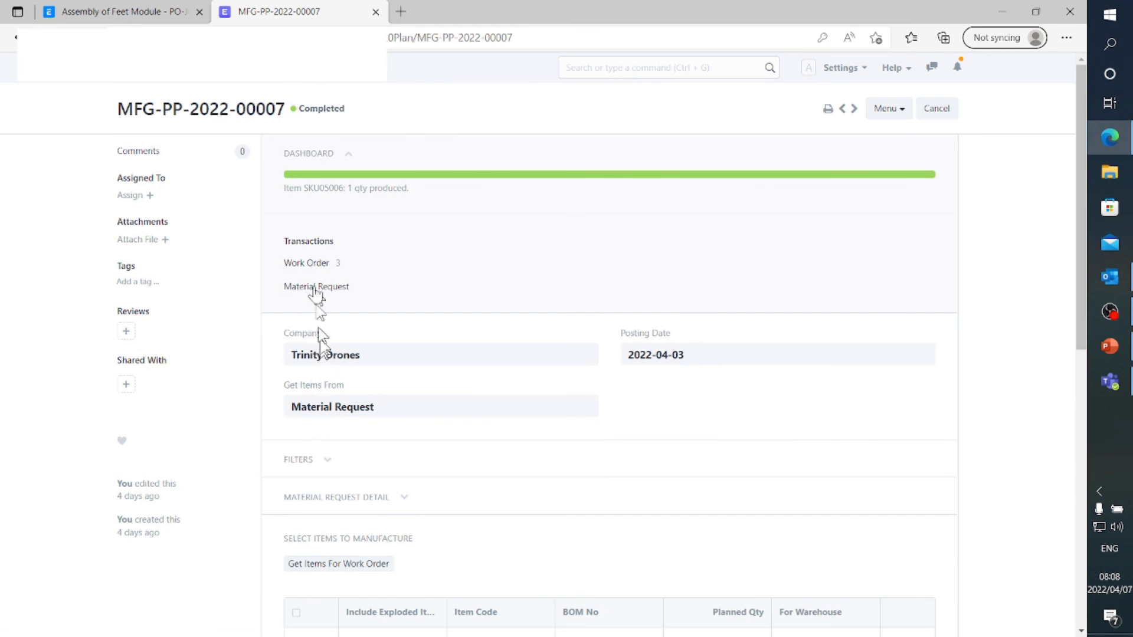
scroll(311, 284, "down", 4)
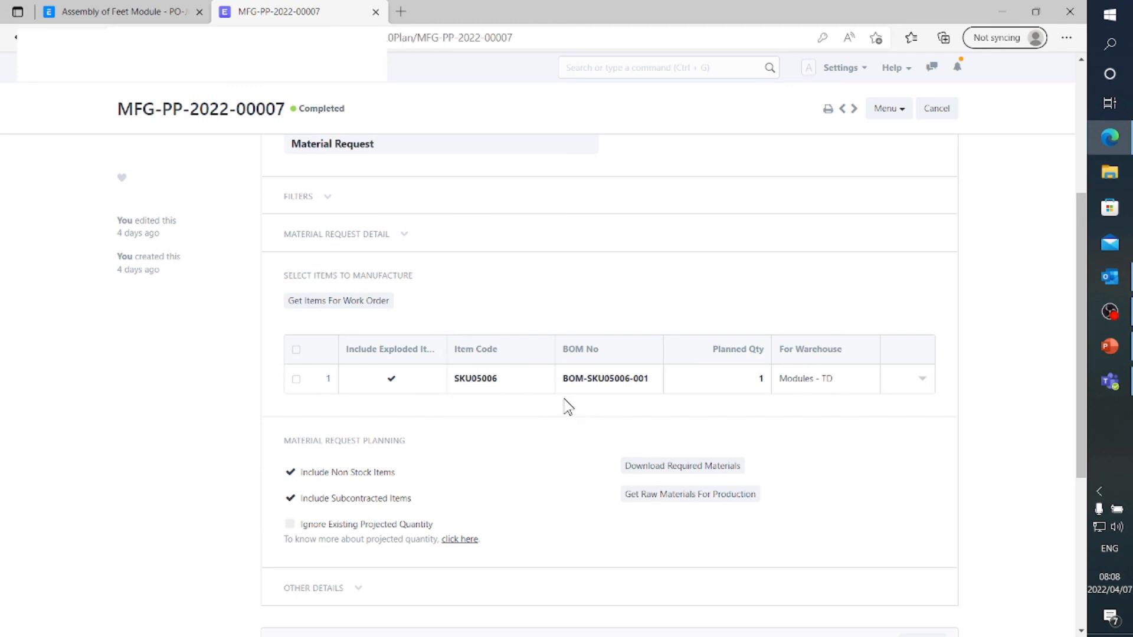
left_click(923, 381)
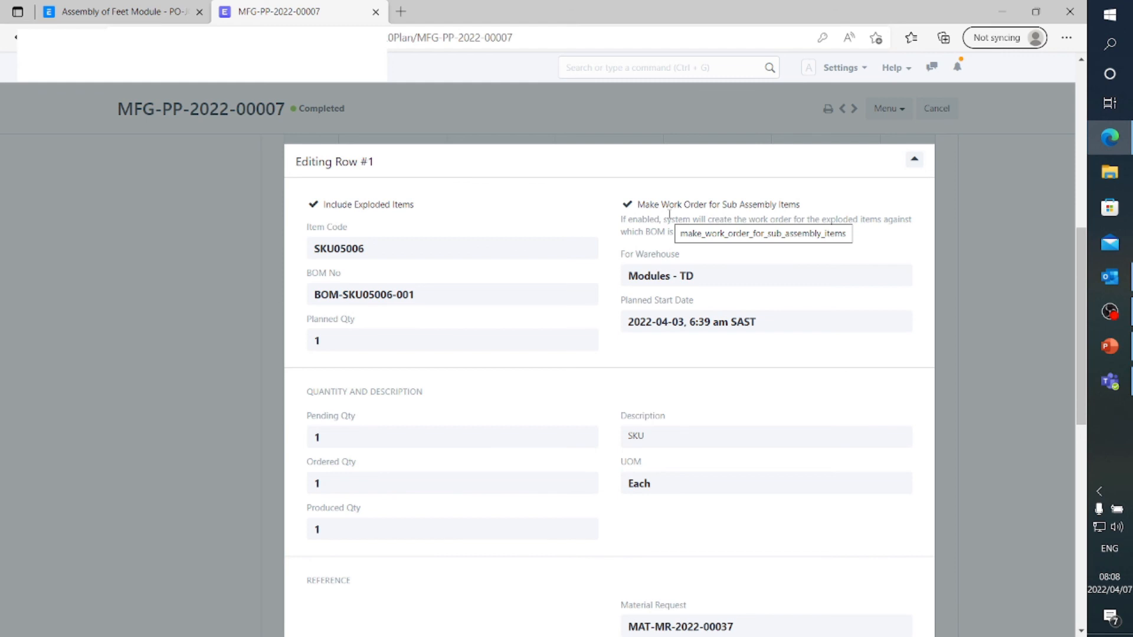
left_click(183, 302)
Complete the Assembly of Feet Module job with a completed quantity of 1 and permanently submit the job card
left_click(152, 13)
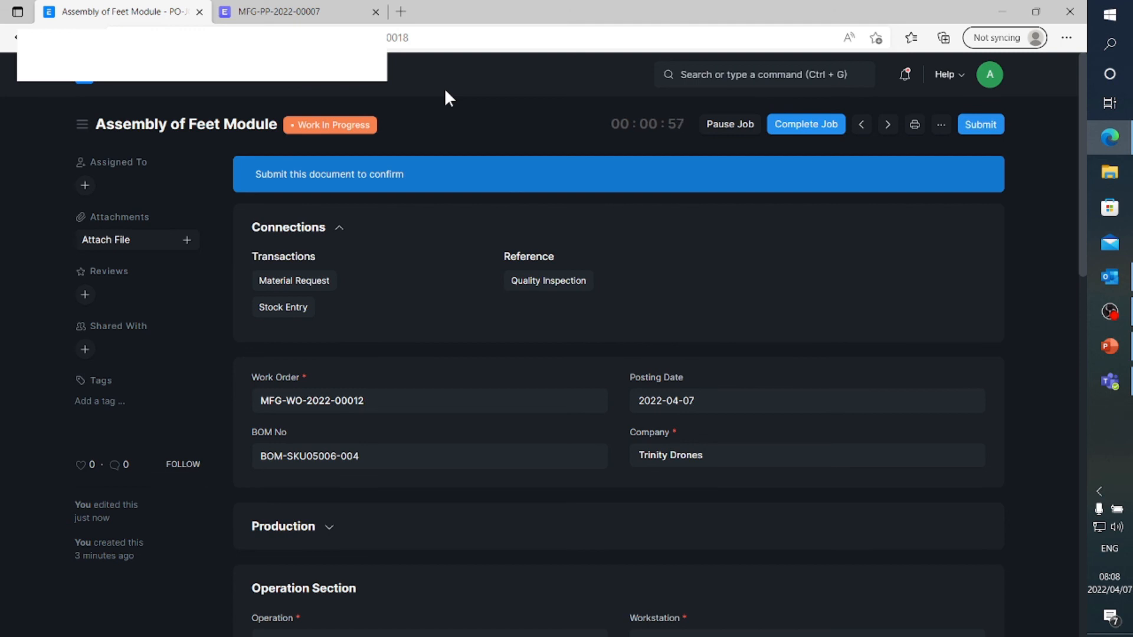
left_click(804, 127)
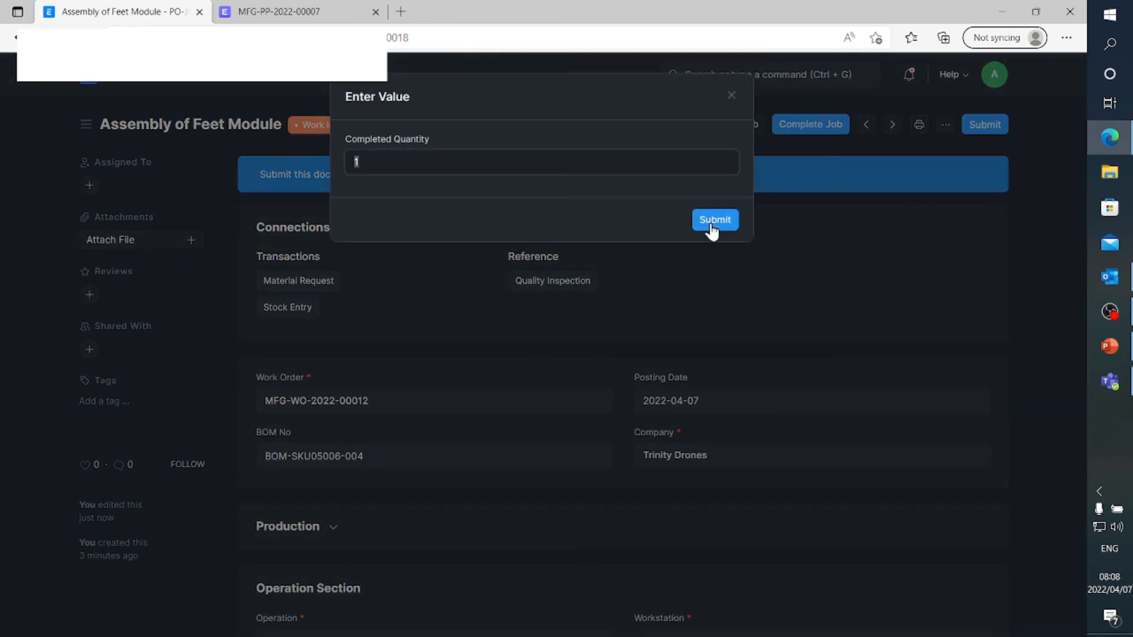
left_click(712, 223)
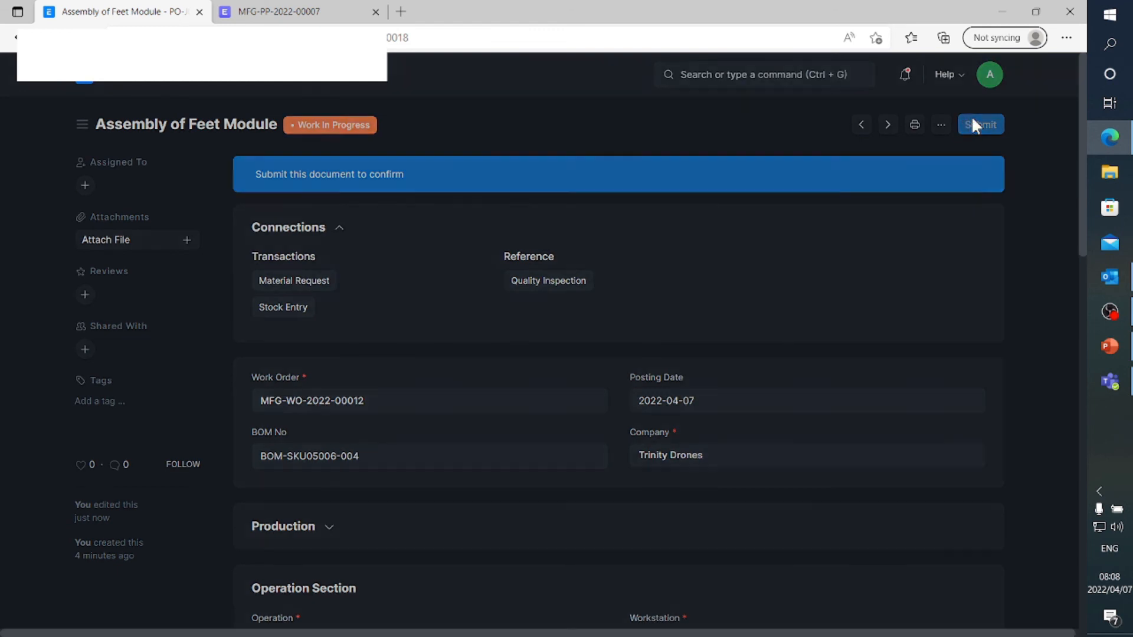
left_click(971, 118)
left_click(723, 188)
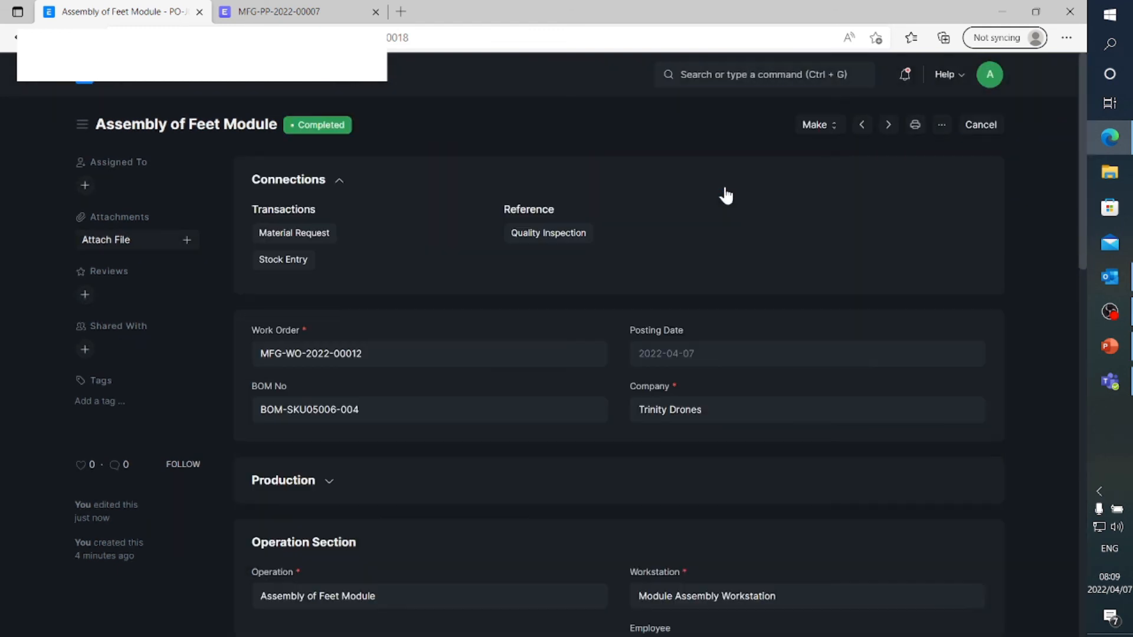
Go back to the Manufacturing module and open the in-process production plan MFG-PP-2022-00004
left_click(233, 83)
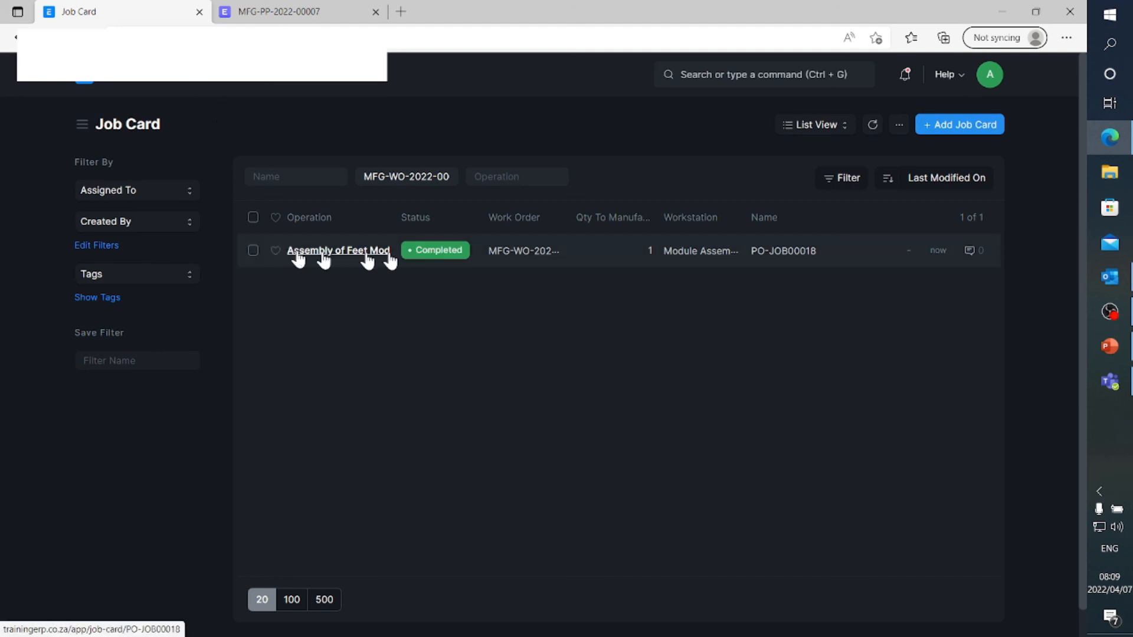
left_click(152, 81)
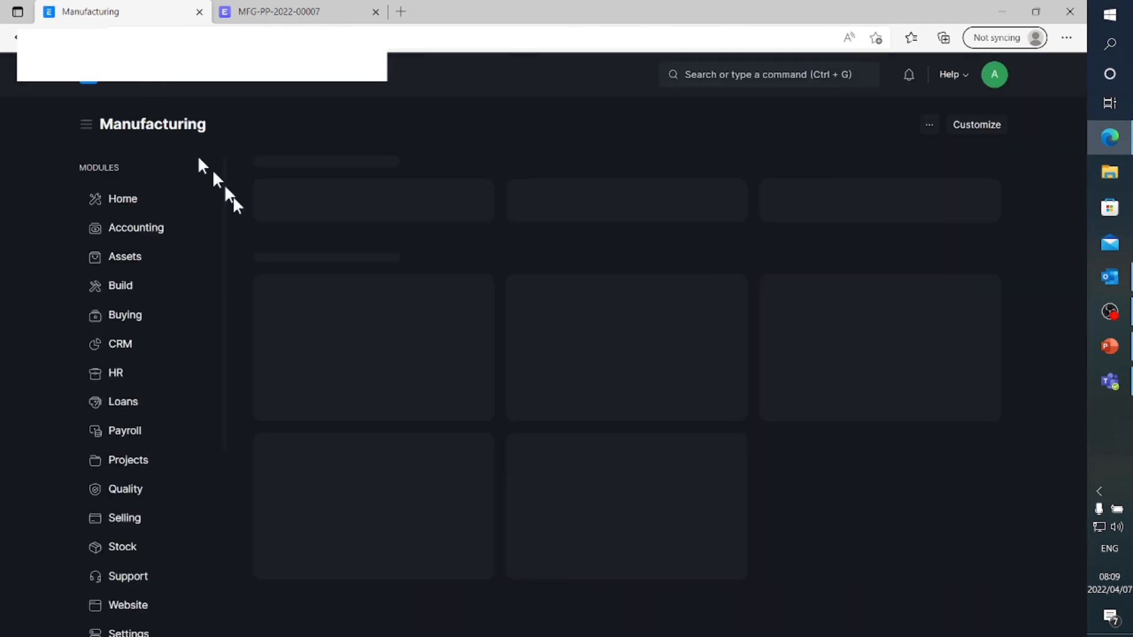
left_click(306, 208)
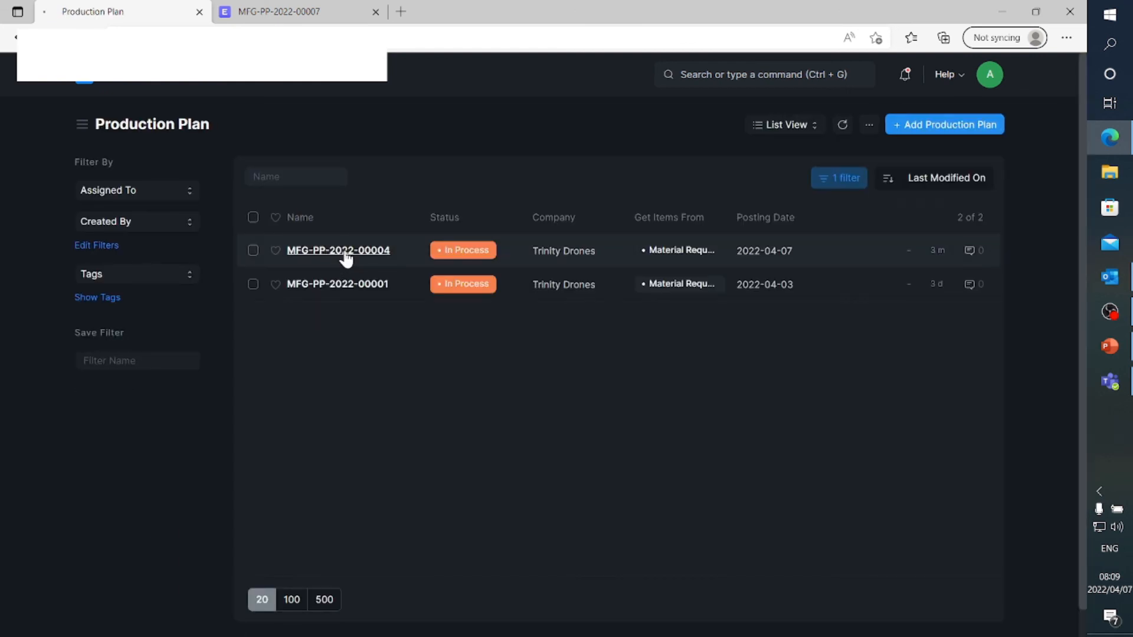
left_click(345, 252)
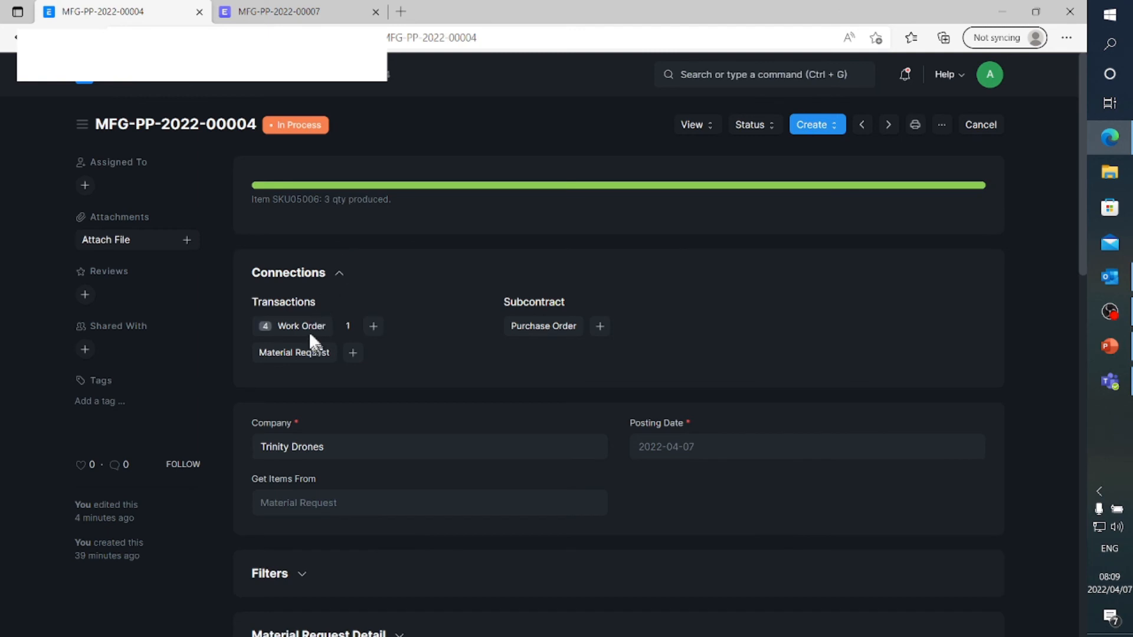
Open the plan's in-process work order for SKU05006 and finish it with a manufacture quantity of 1, creating a stock entry
left_click(308, 327)
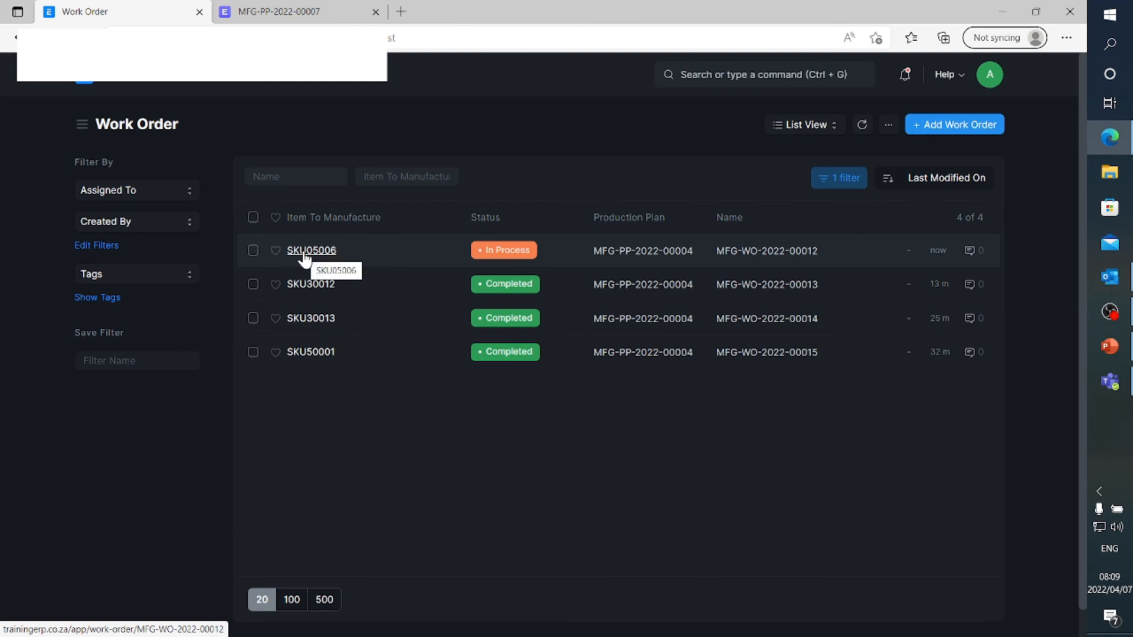
left_click(306, 255)
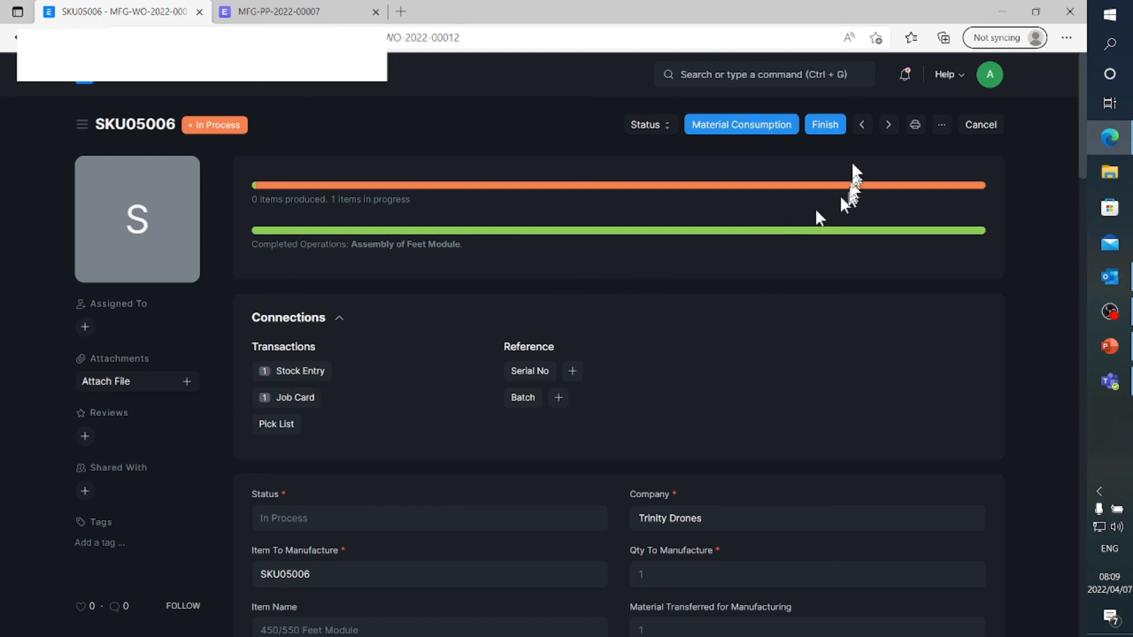
left_click(825, 124)
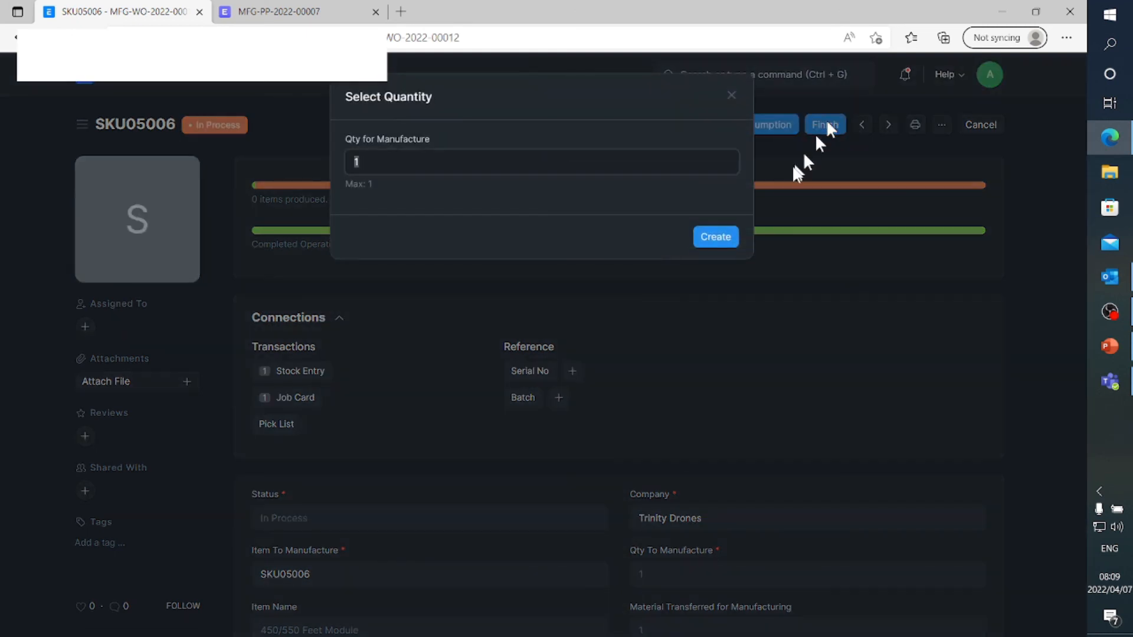
left_click(713, 239)
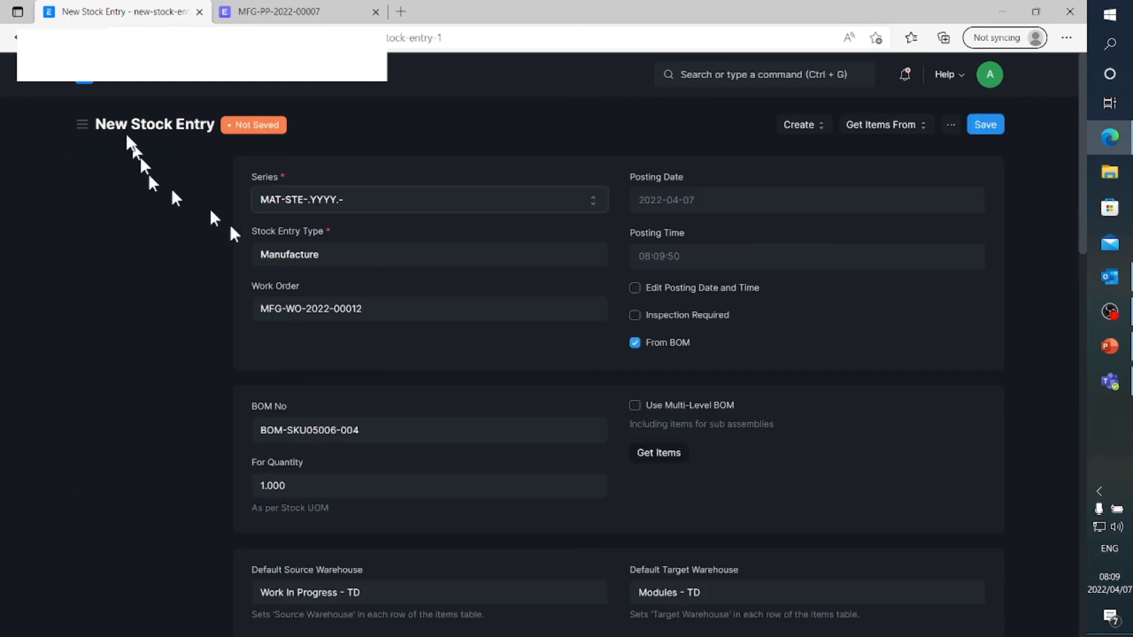
Check the warehouses and item rows of the new Manufacture stock entry, save it and permanently submit it
scroll(371, 363, "down", 5)
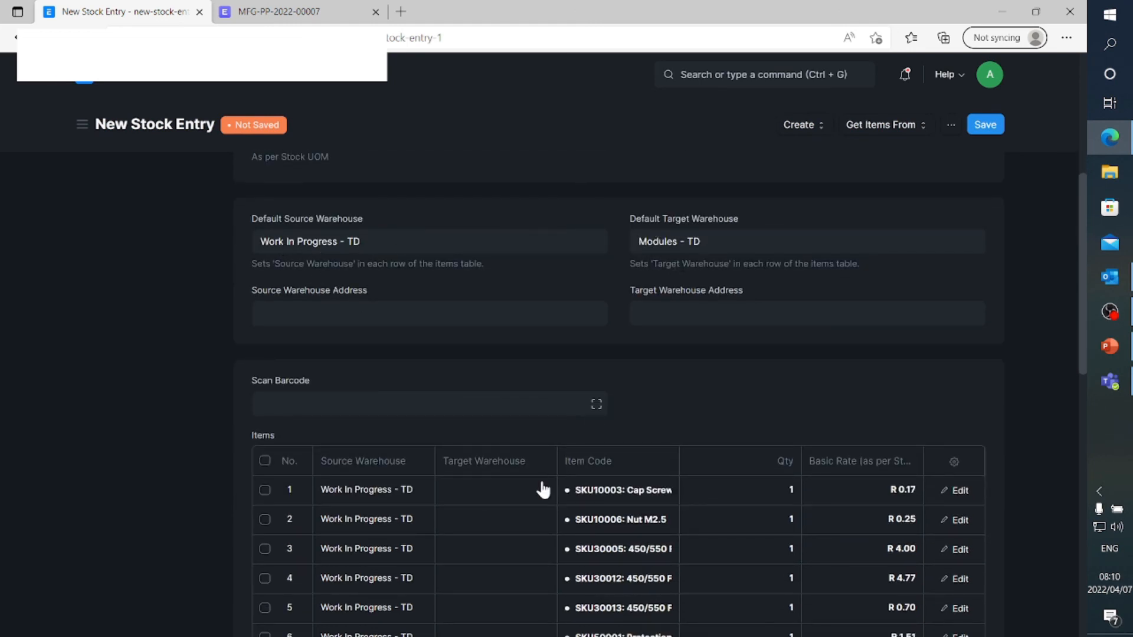
scroll(542, 488, "down", 1)
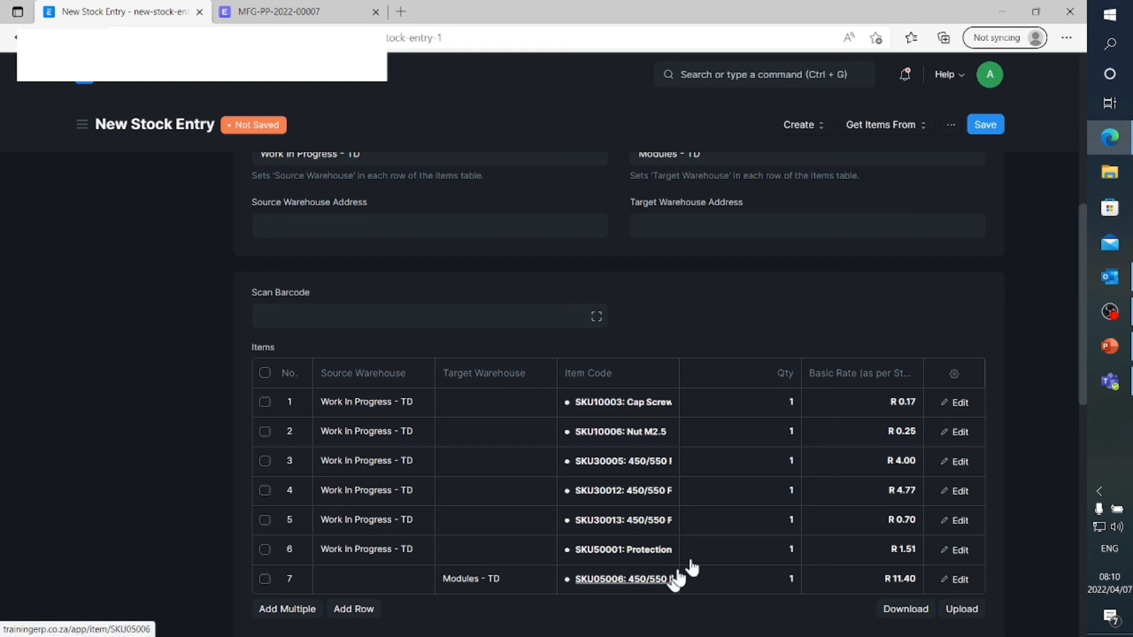
left_click(985, 125)
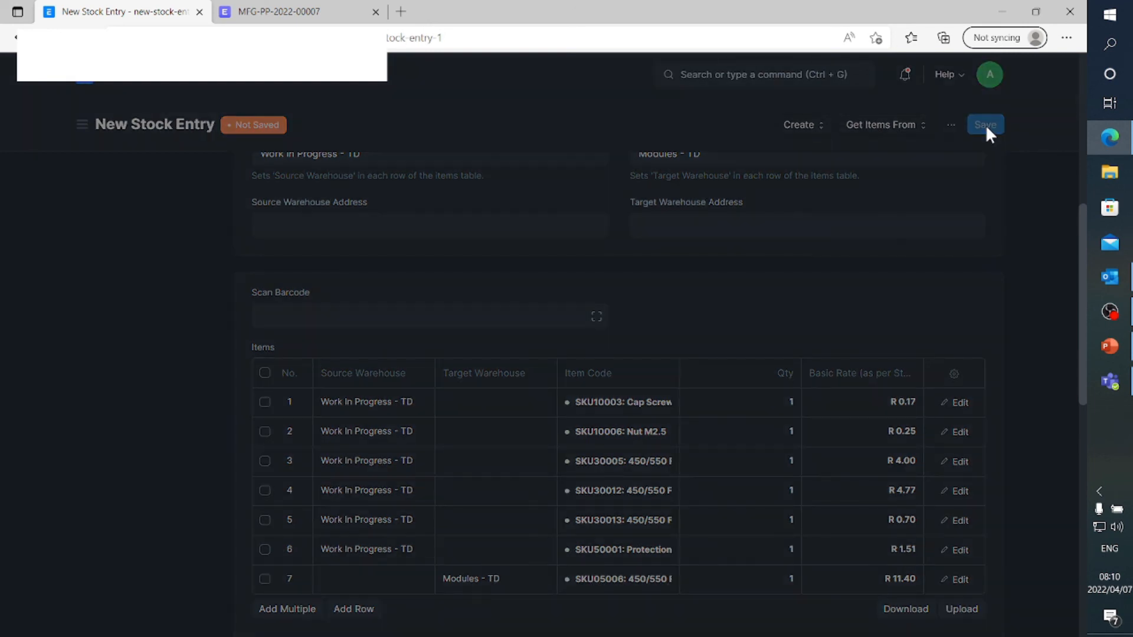
left_click(986, 125)
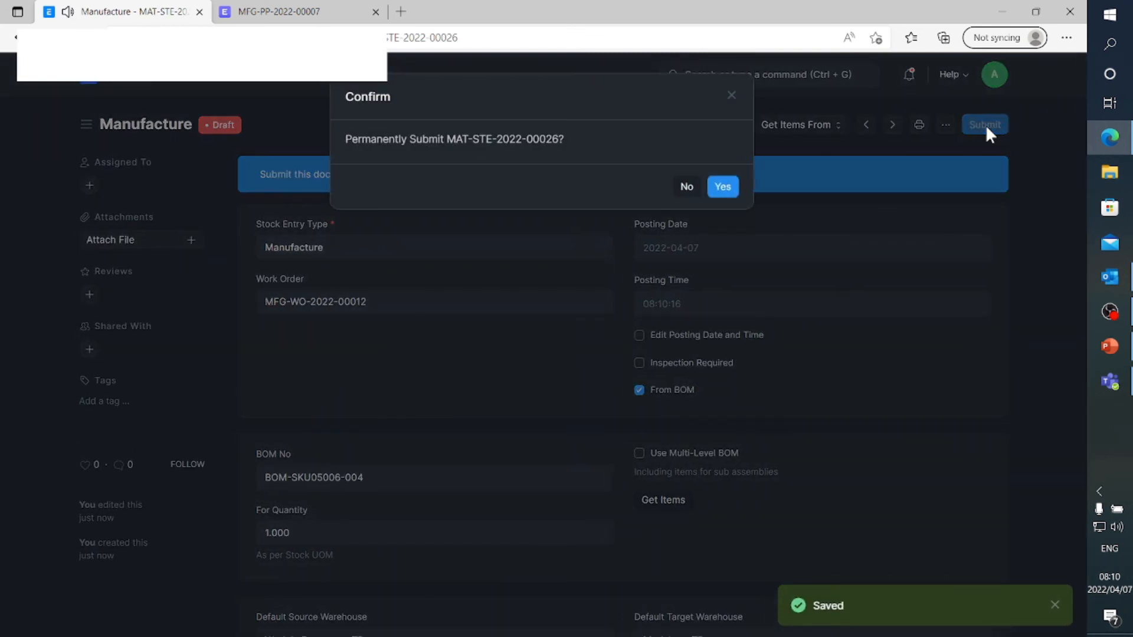
left_click(715, 187)
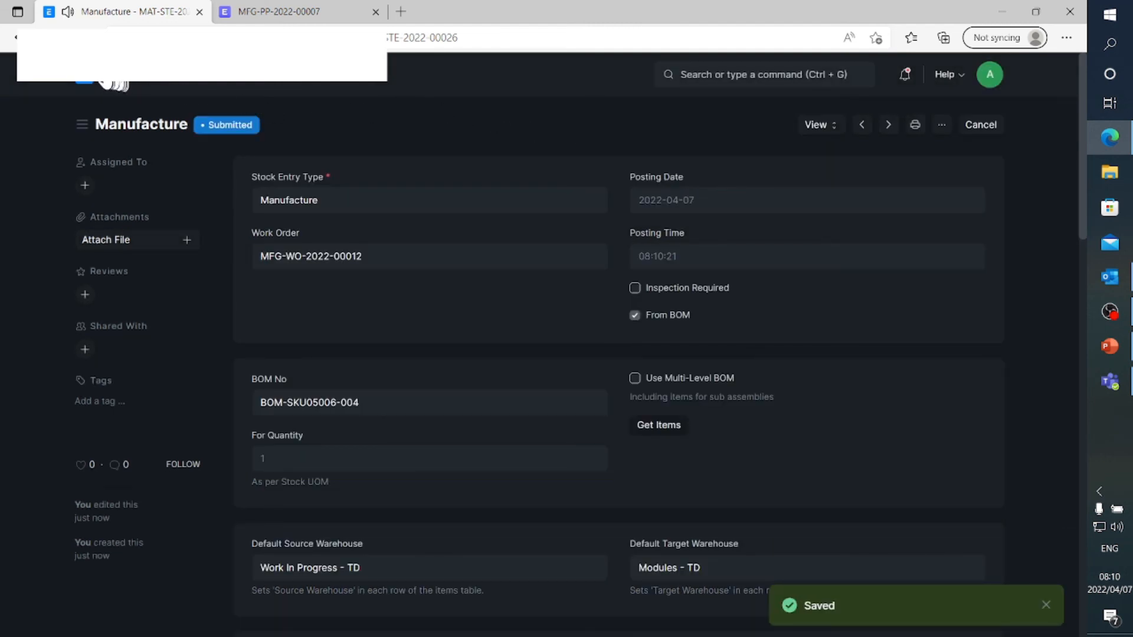
Clear the filter on Manufacturing's production plan list and check the status of MFG-PP-2022-00004 and its linked work orders
left_click(87, 82)
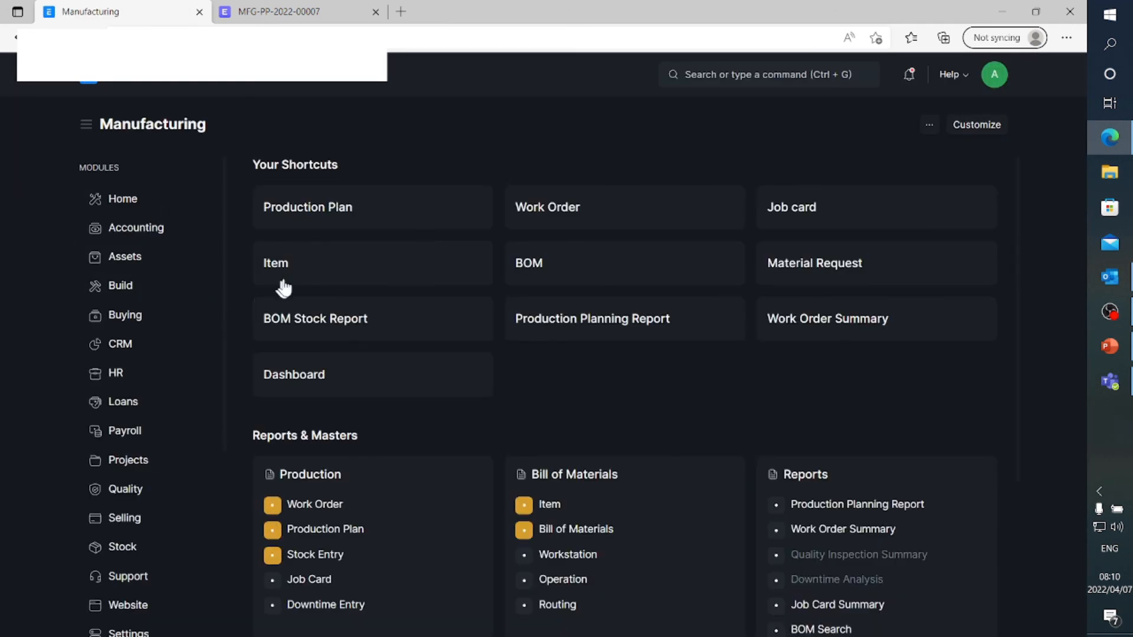
left_click(317, 216)
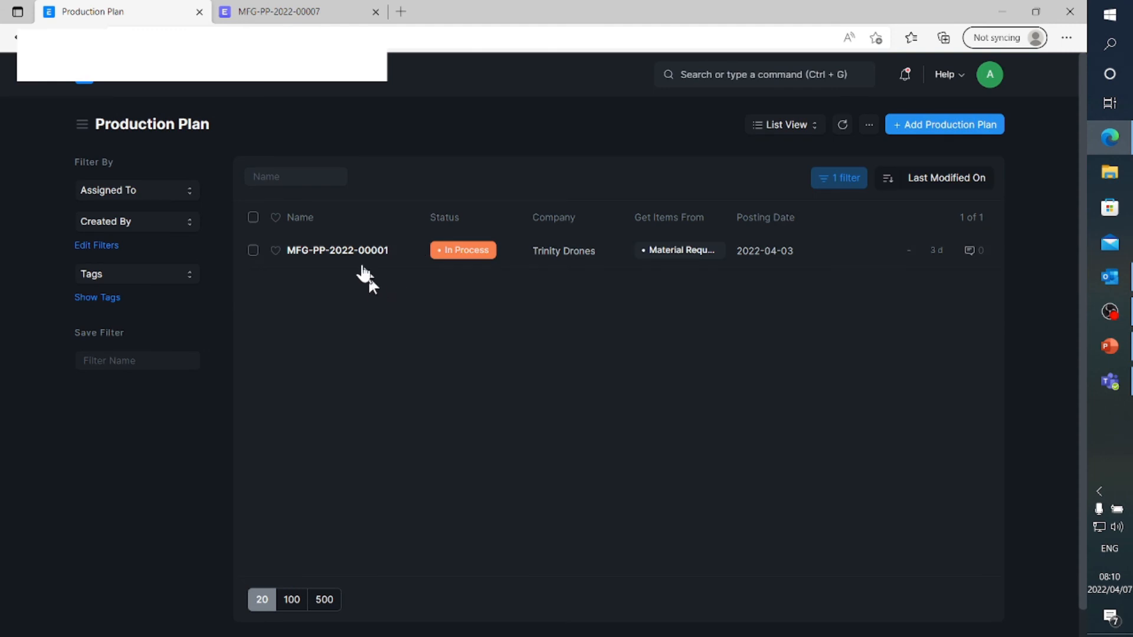
left_click(851, 182)
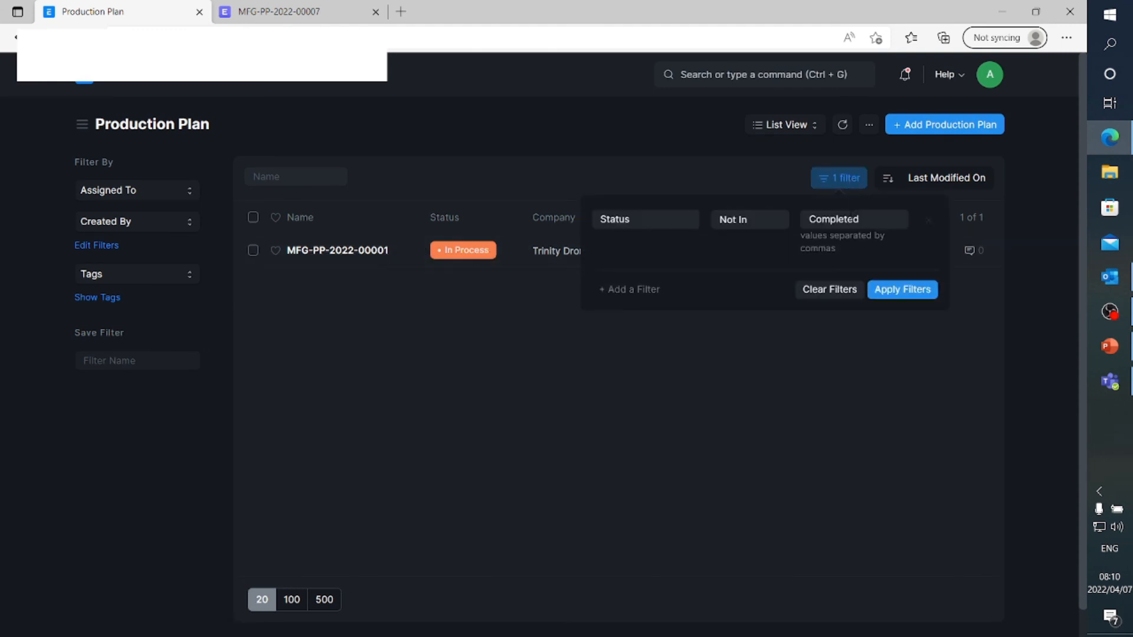
left_click(828, 290)
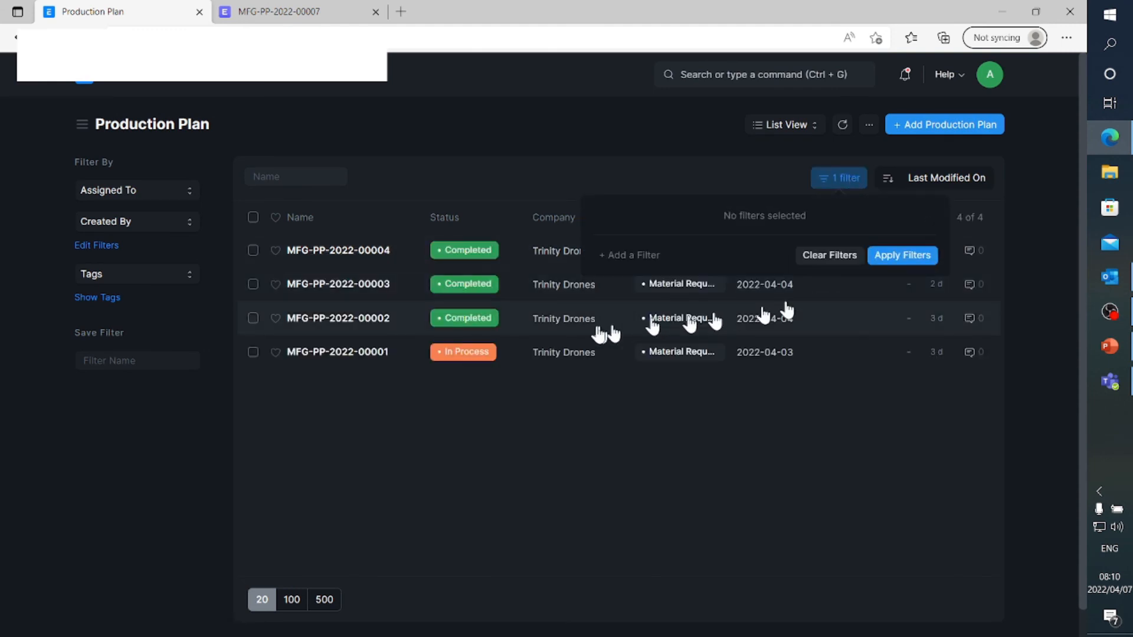
left_click(651, 137)
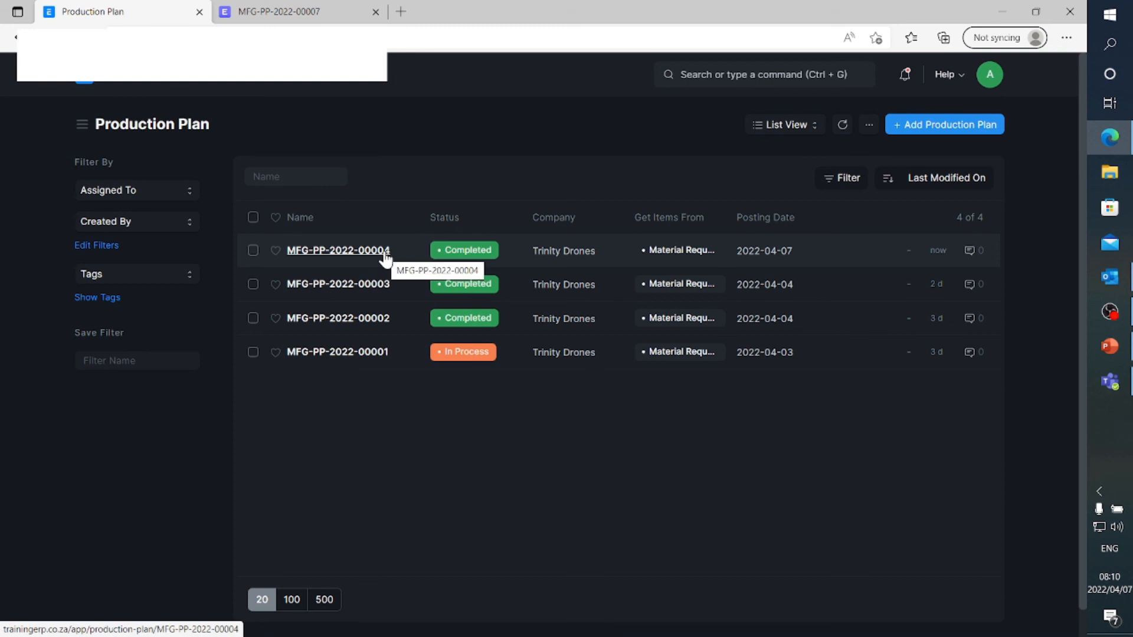
left_click(385, 254)
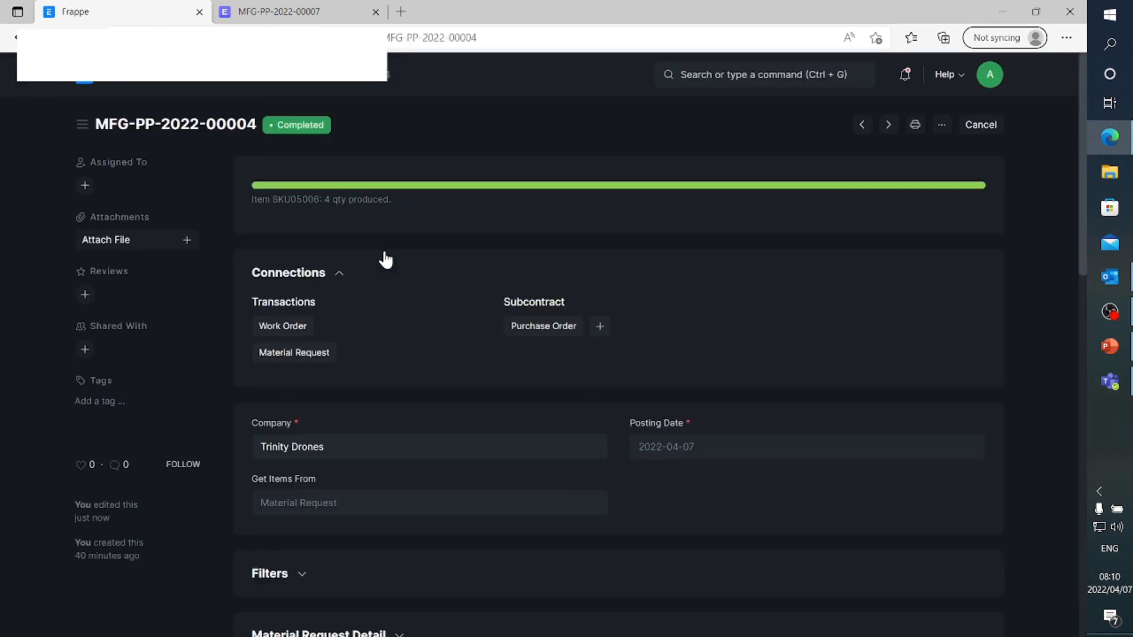
left_click(301, 328)
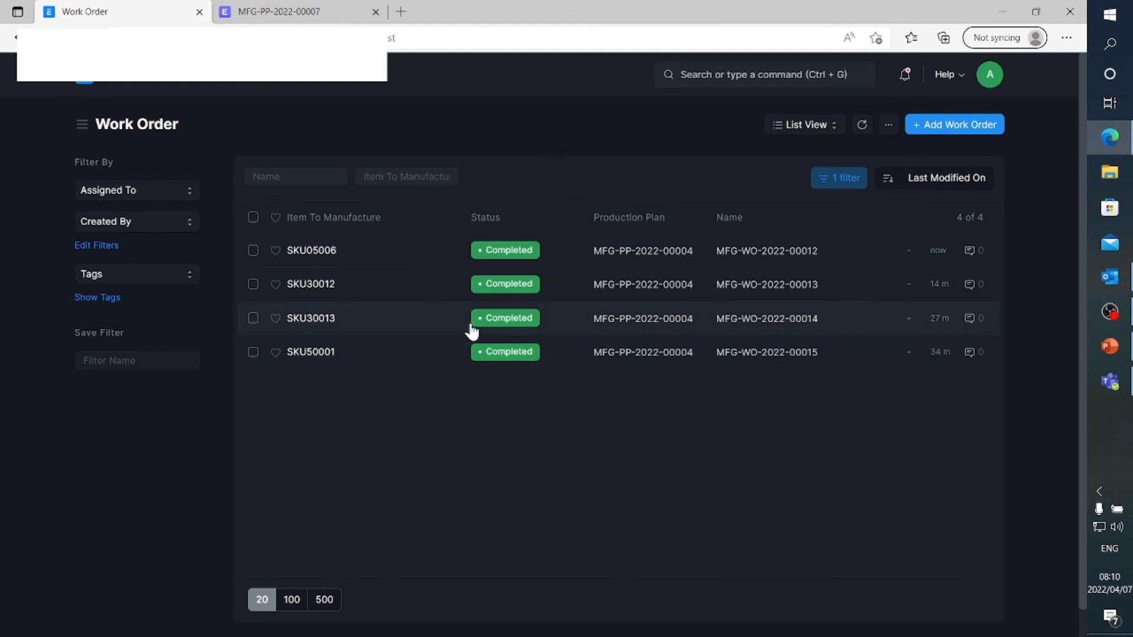
Open the Stock Ledger report from the Stock module and refresh its data
left_click(85, 84)
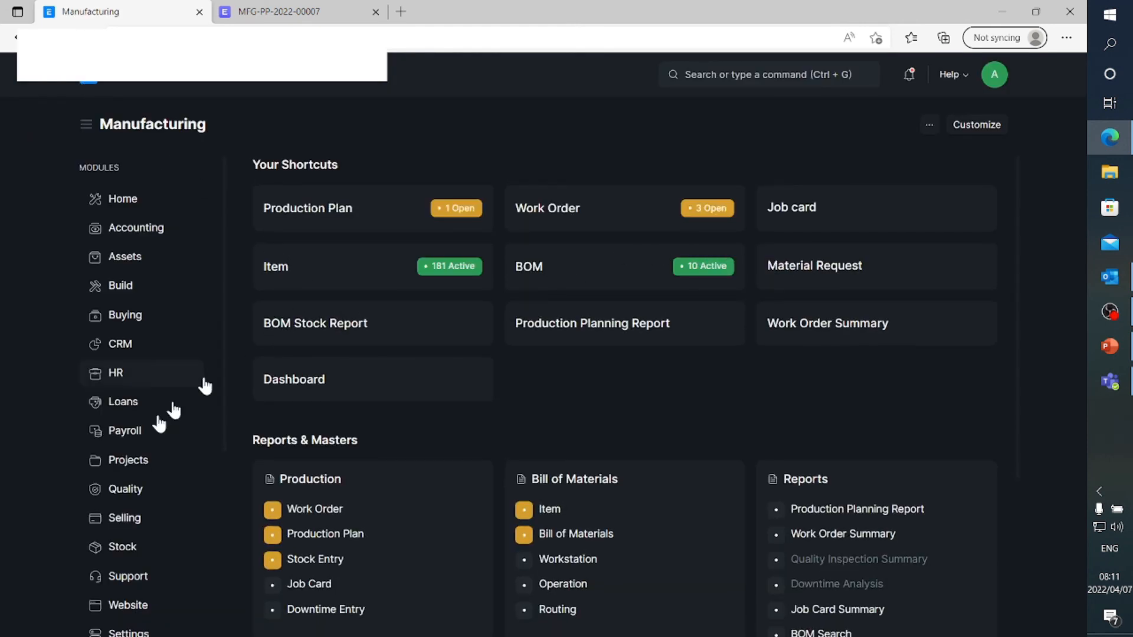
scroll(137, 442, "down", 4)
left_click(135, 331)
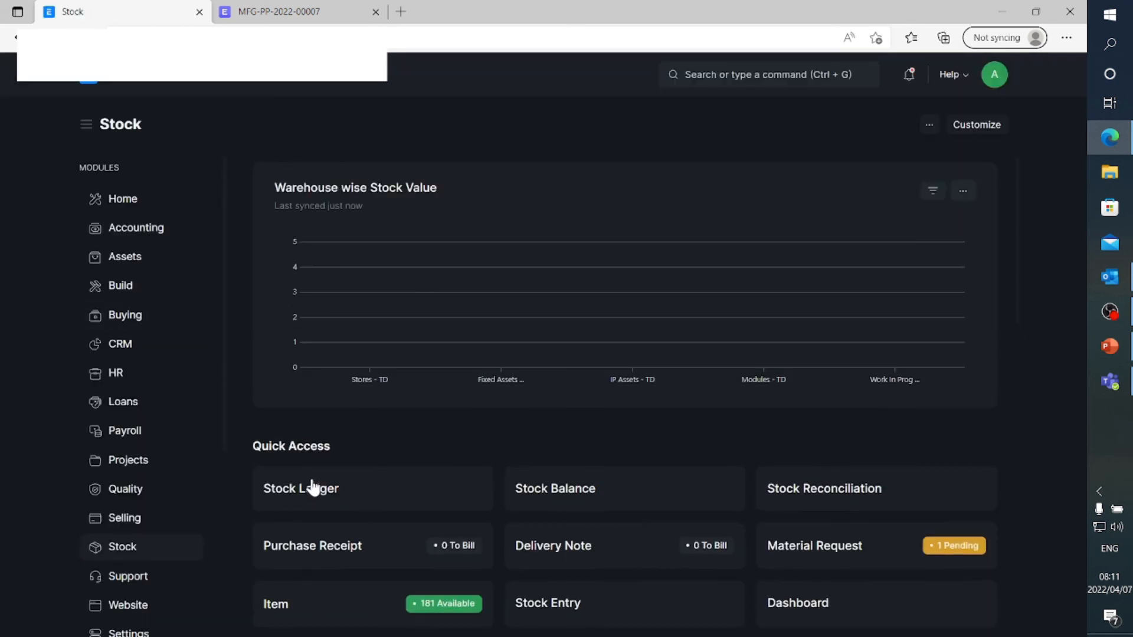
left_click(313, 487)
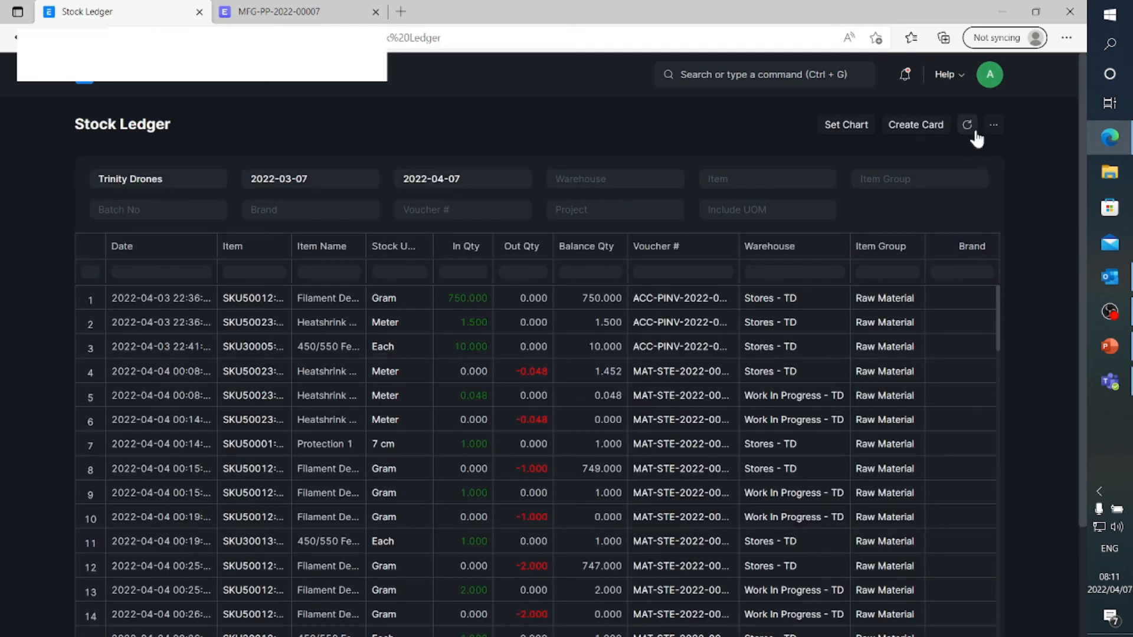
left_click(970, 128)
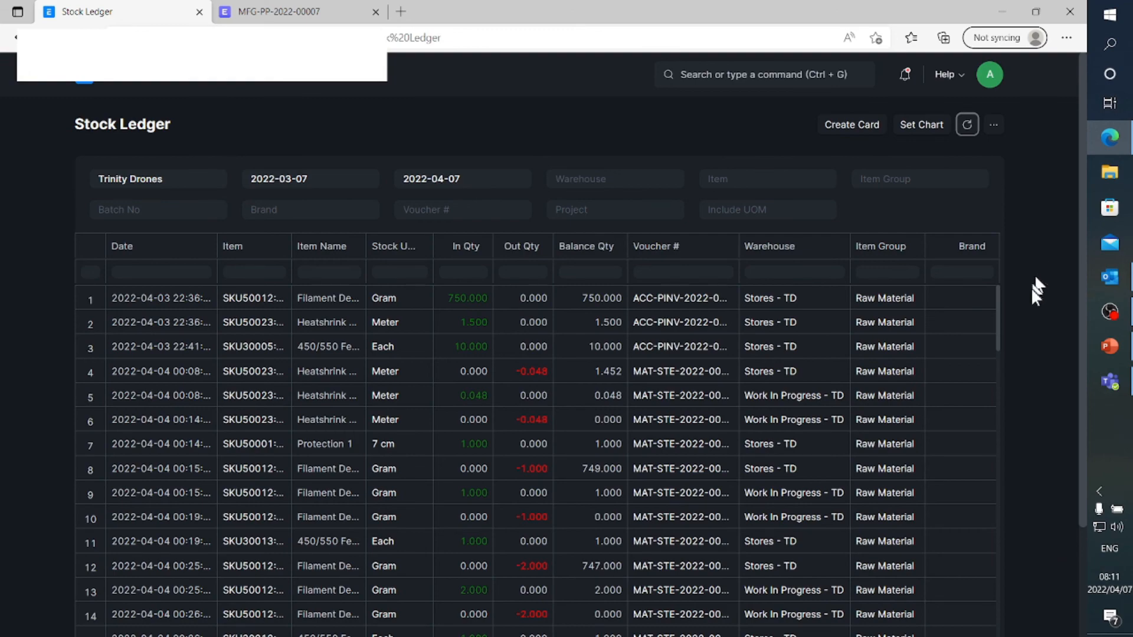
Examine the latest ledger entries for the component transfers, work-in-progress consumption and the SKU05006 receipt into Modules - TD
scroll(1032, 289, "down", 2)
scroll(960, 288, "down", 20)
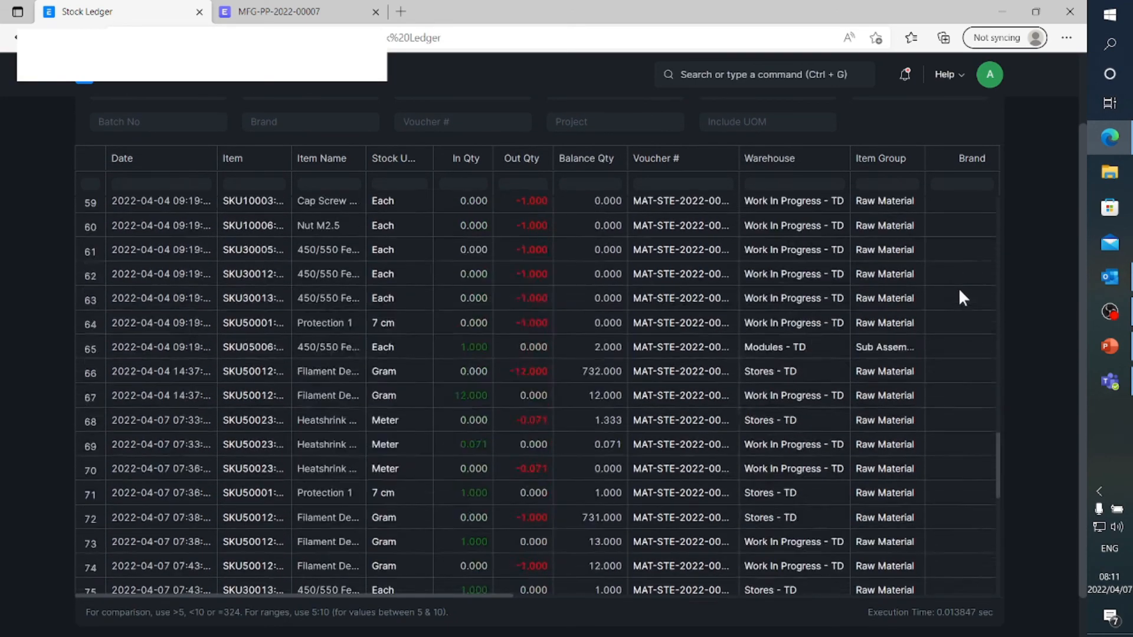
scroll(959, 289, "down", 10)
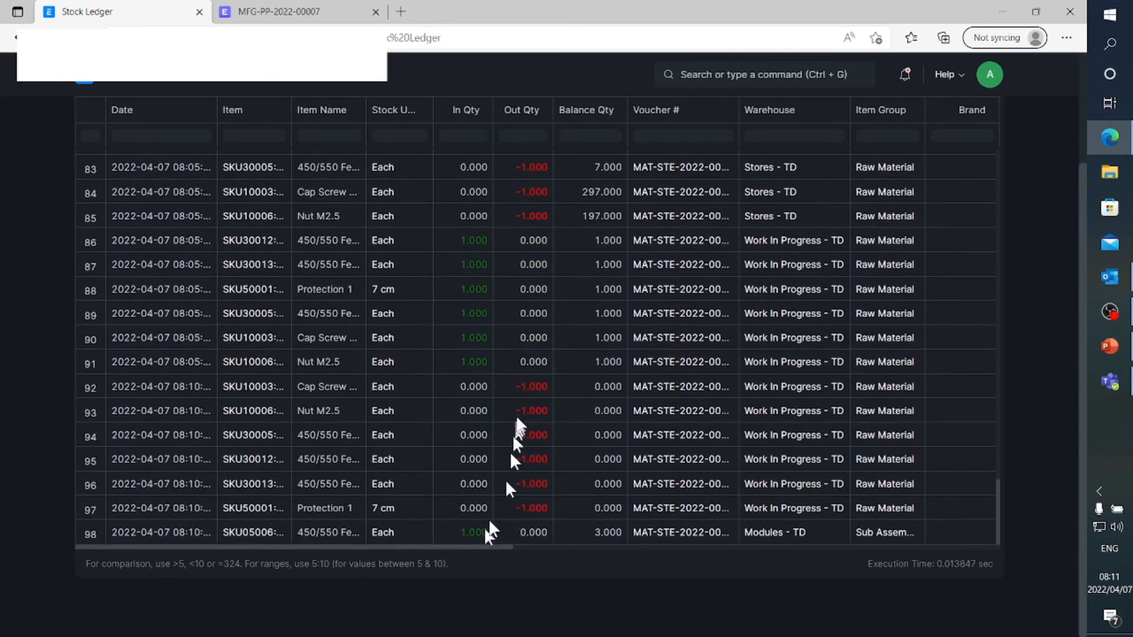
scroll(573, 259, "up", 1)
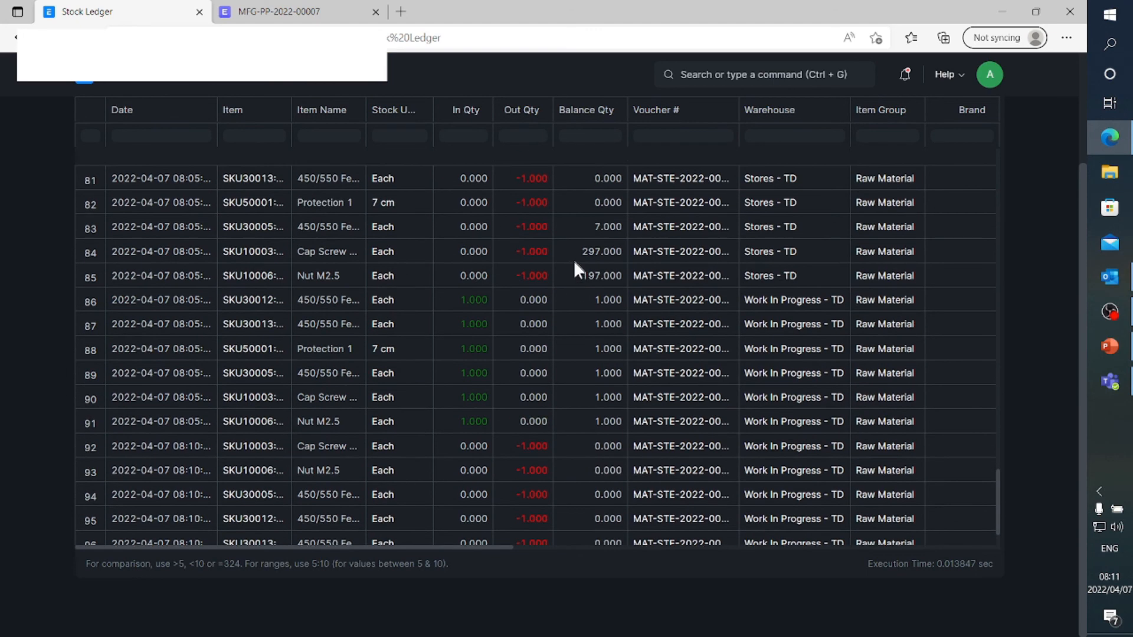
scroll(576, 264, "up", 2)
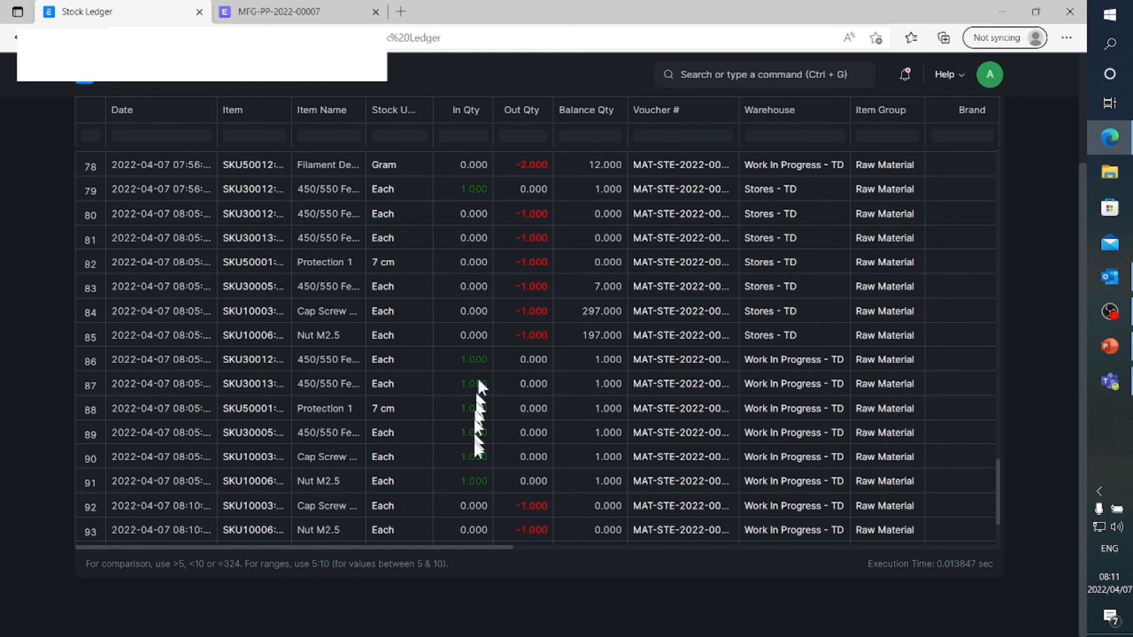
scroll(632, 442, "down", 3)
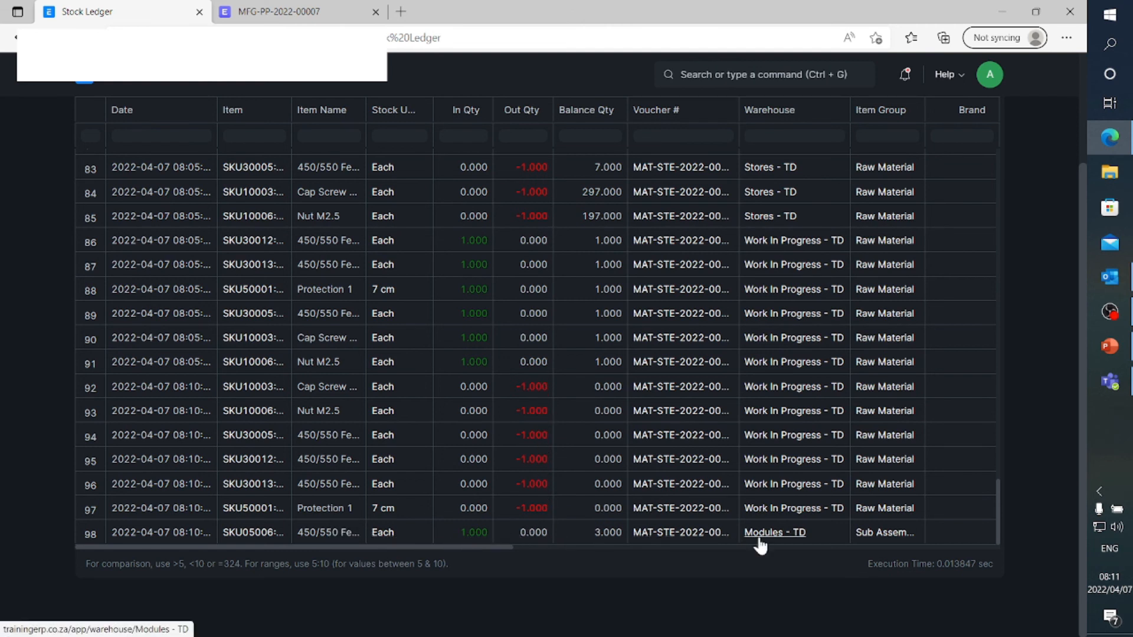
Return to the Home module and look over its shortcuts and masters
left_click(86, 82)
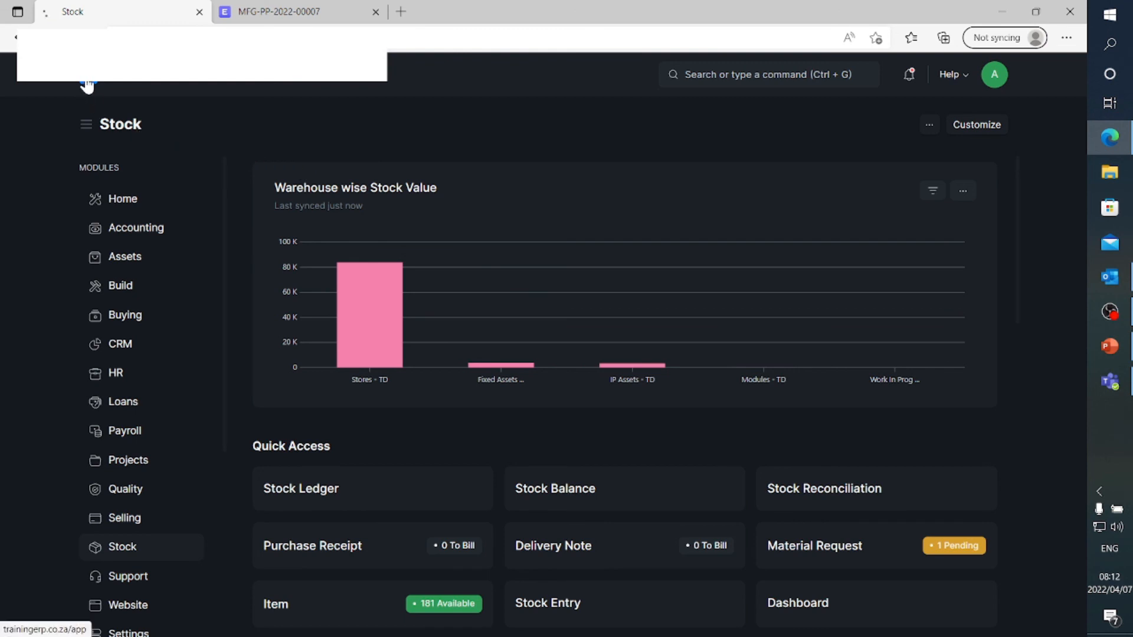
left_click(122, 210)
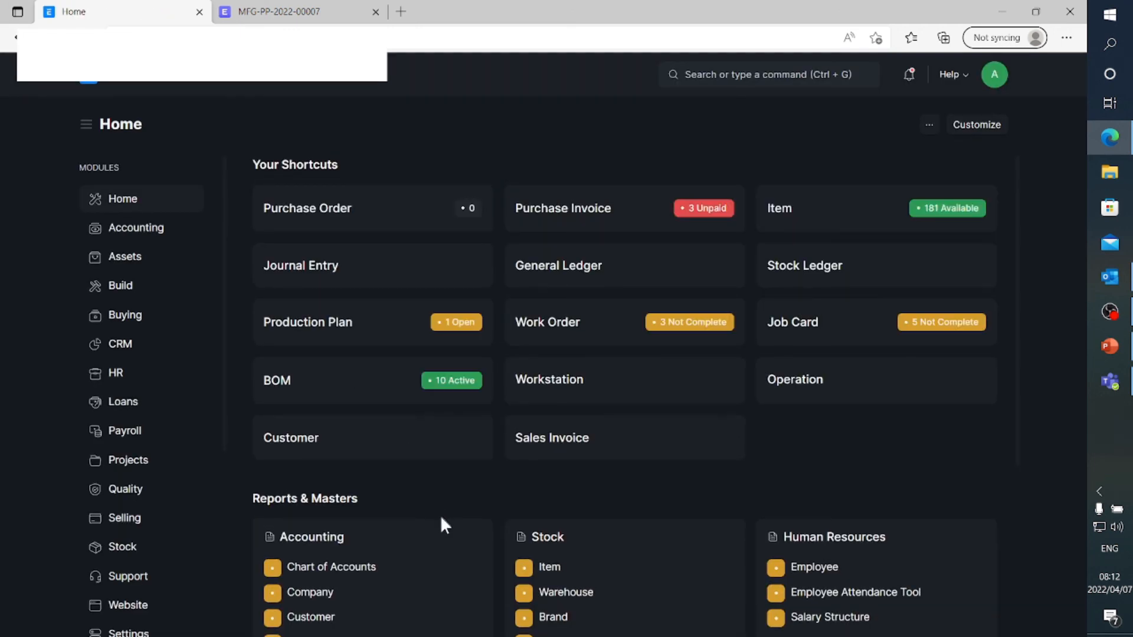
scroll(440, 515, "down", 1)
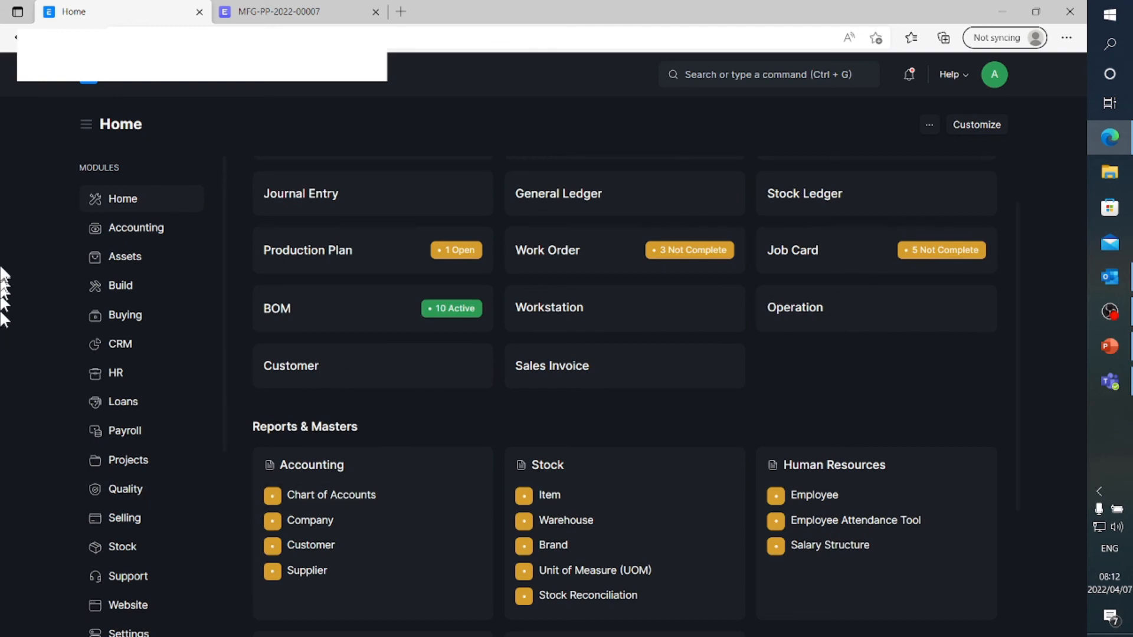